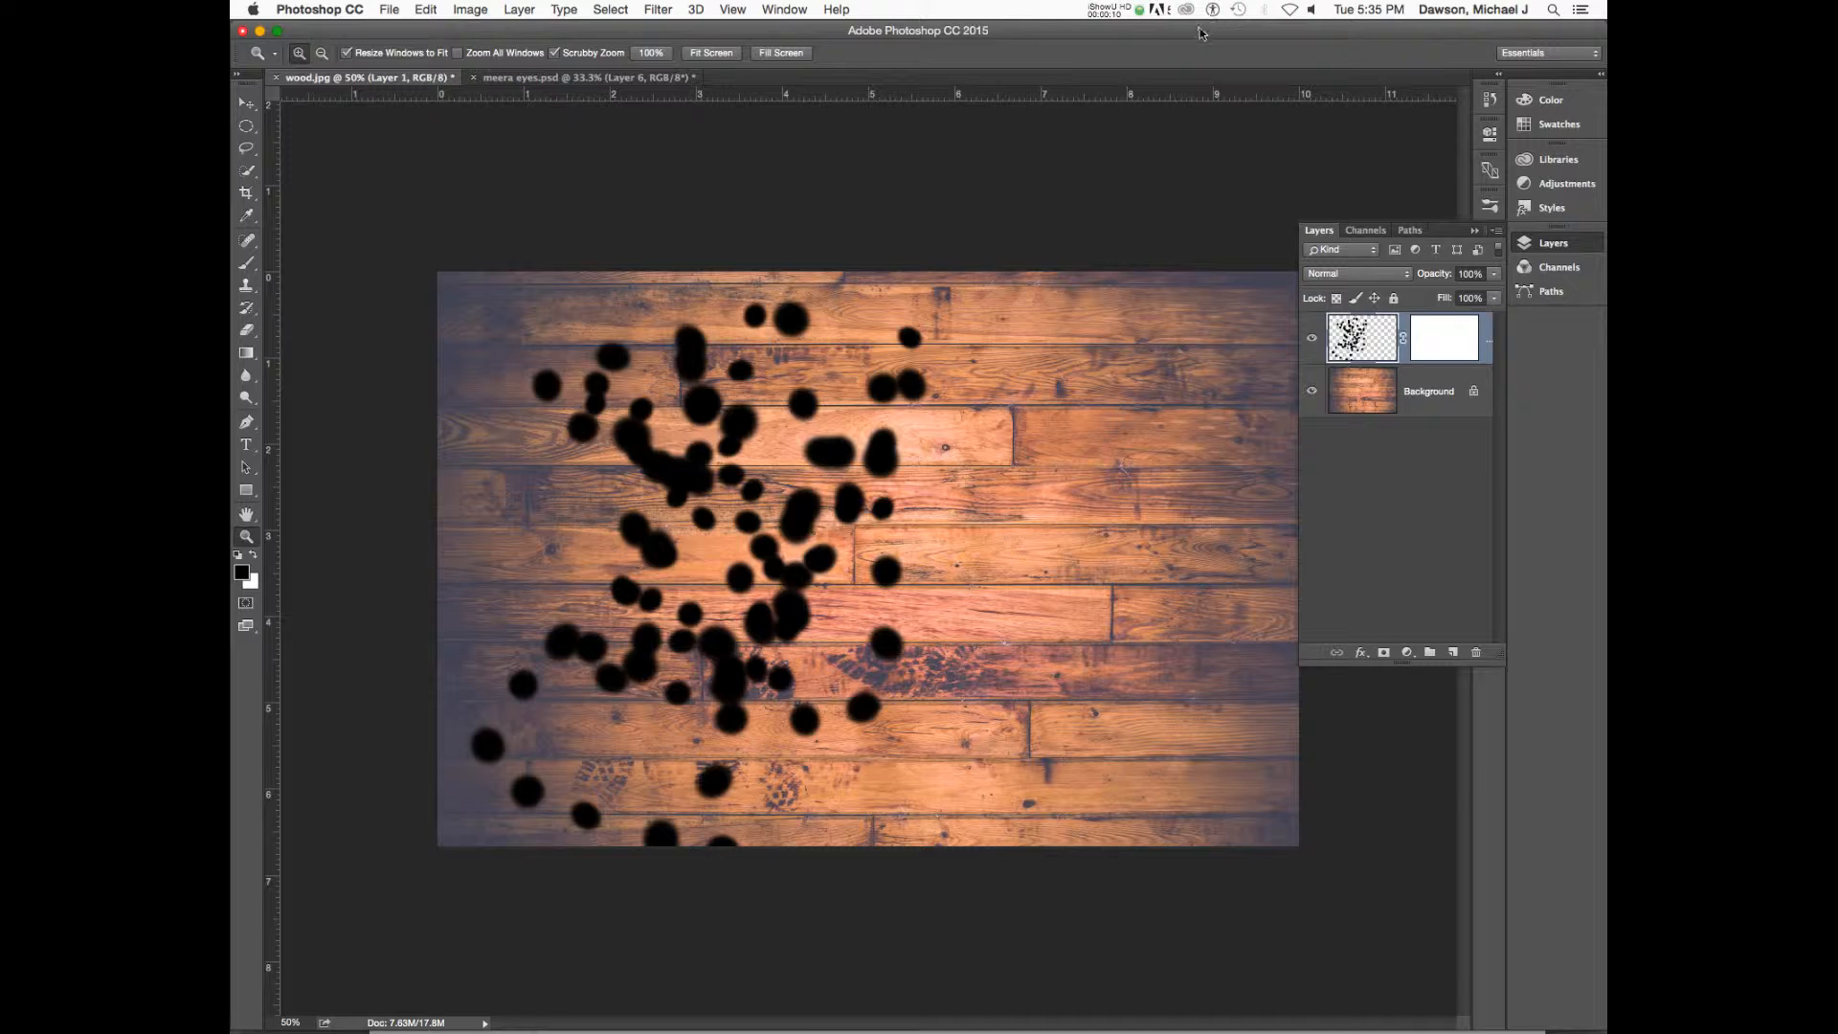
- Arrange the Photoshop window and the Finder images folder so the image files and the wood.jpg canvas are both accessible
{"action": "left_click_drag", "start_coordinate": [1201, 33], "coordinate": [1266, 296]}
{"action": "left_click", "coordinate": [980, 227]}
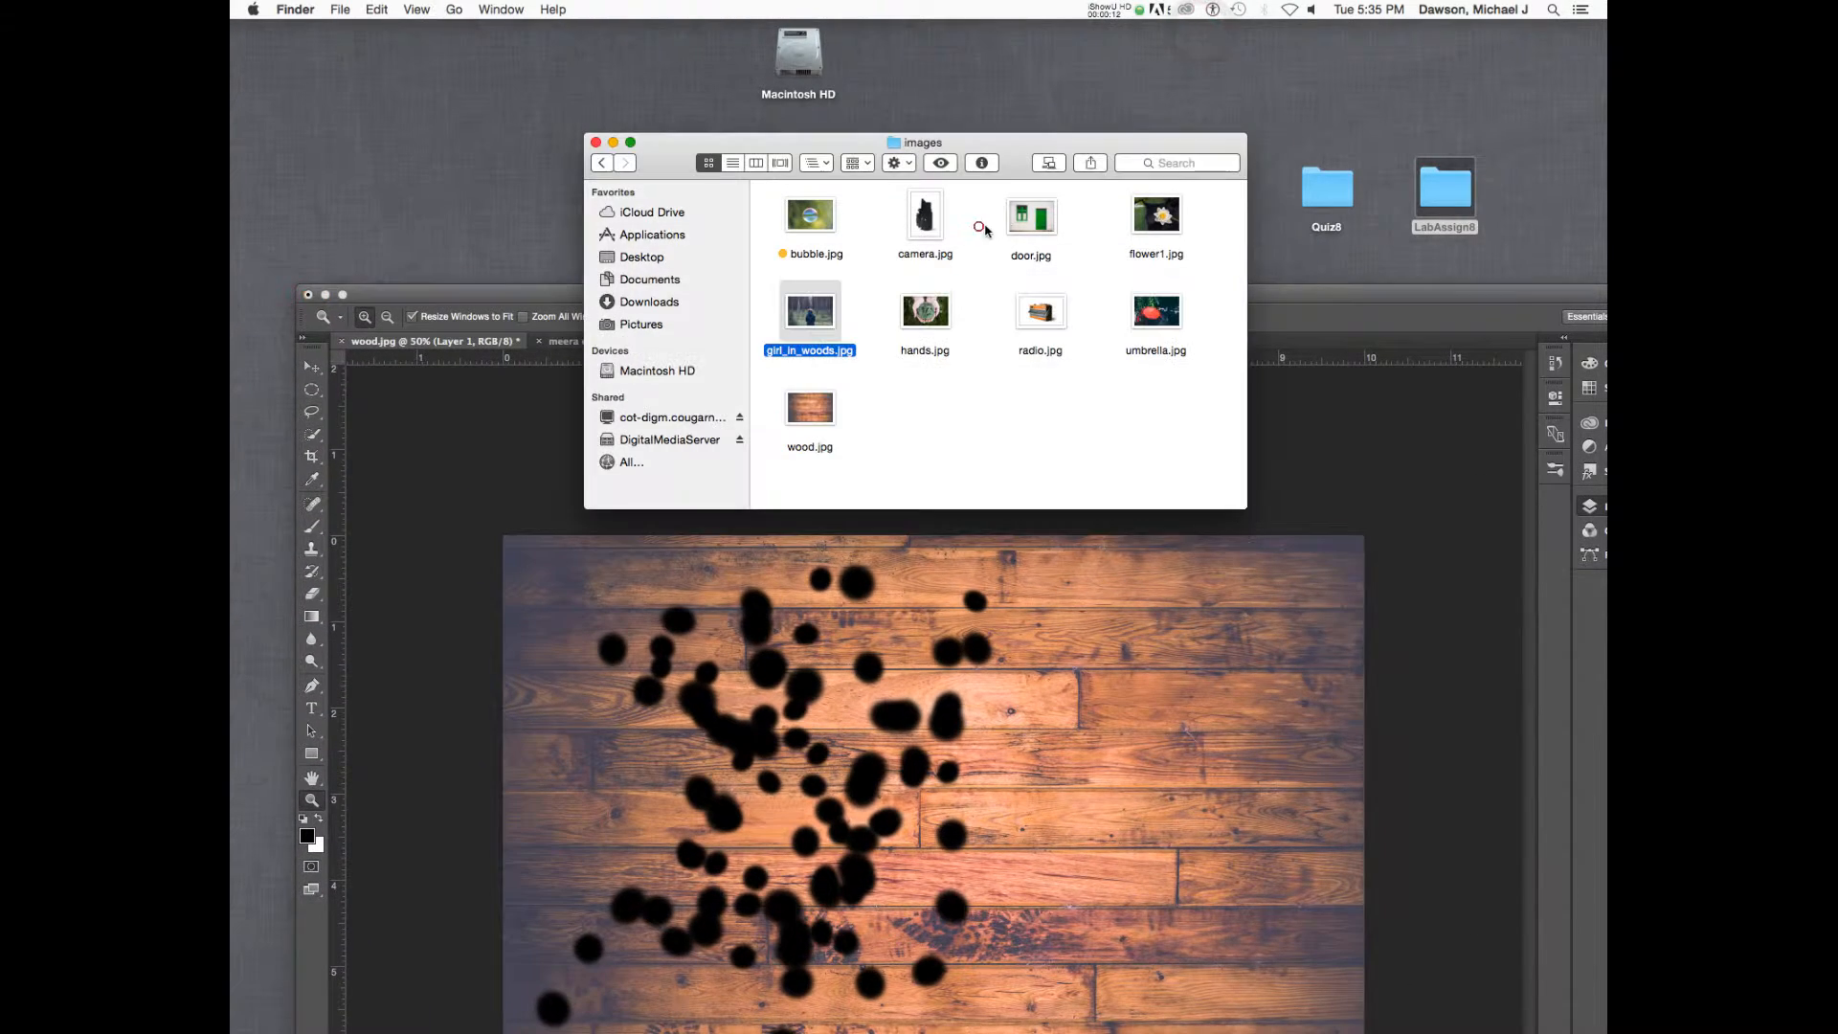
{"action": "left_click_drag", "start_coordinate": [1014, 159], "coordinate": [1130, 45]}
{"action": "left_click", "coordinate": [1252, 410]}
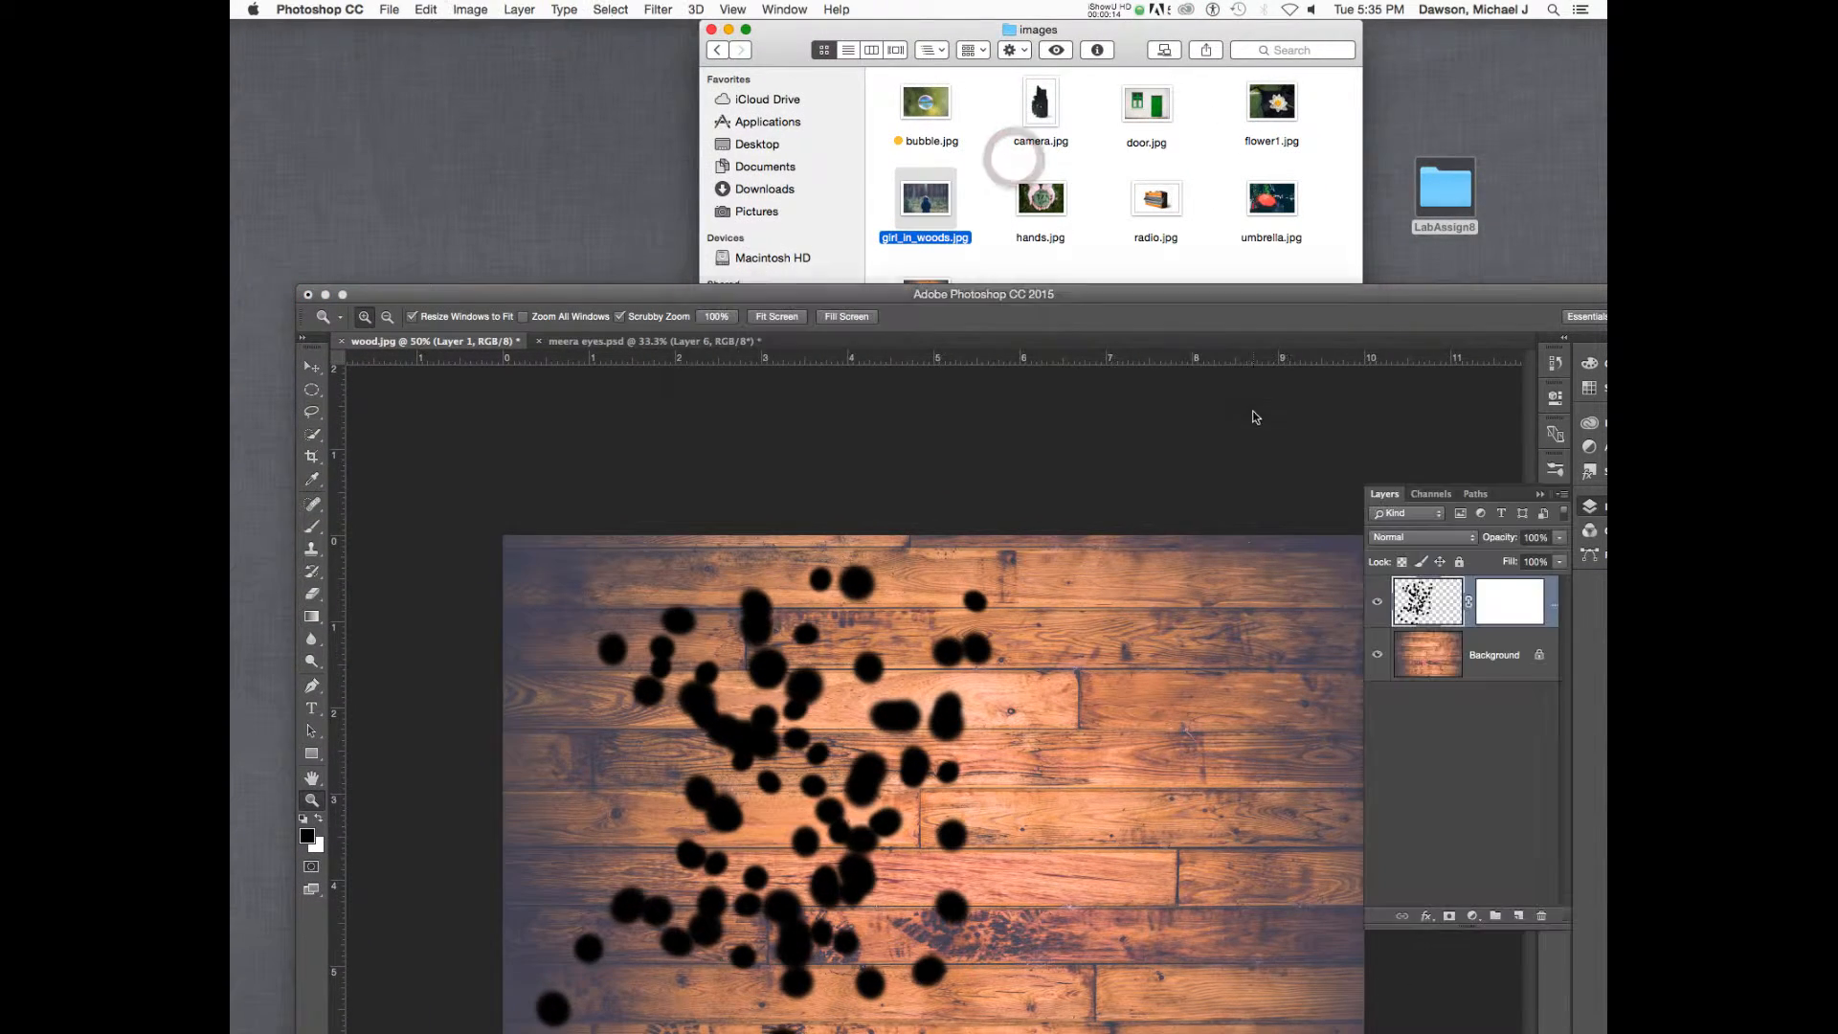
{"action": "left_click_drag", "start_coordinate": [1128, 296], "coordinate": [1076, 290]}
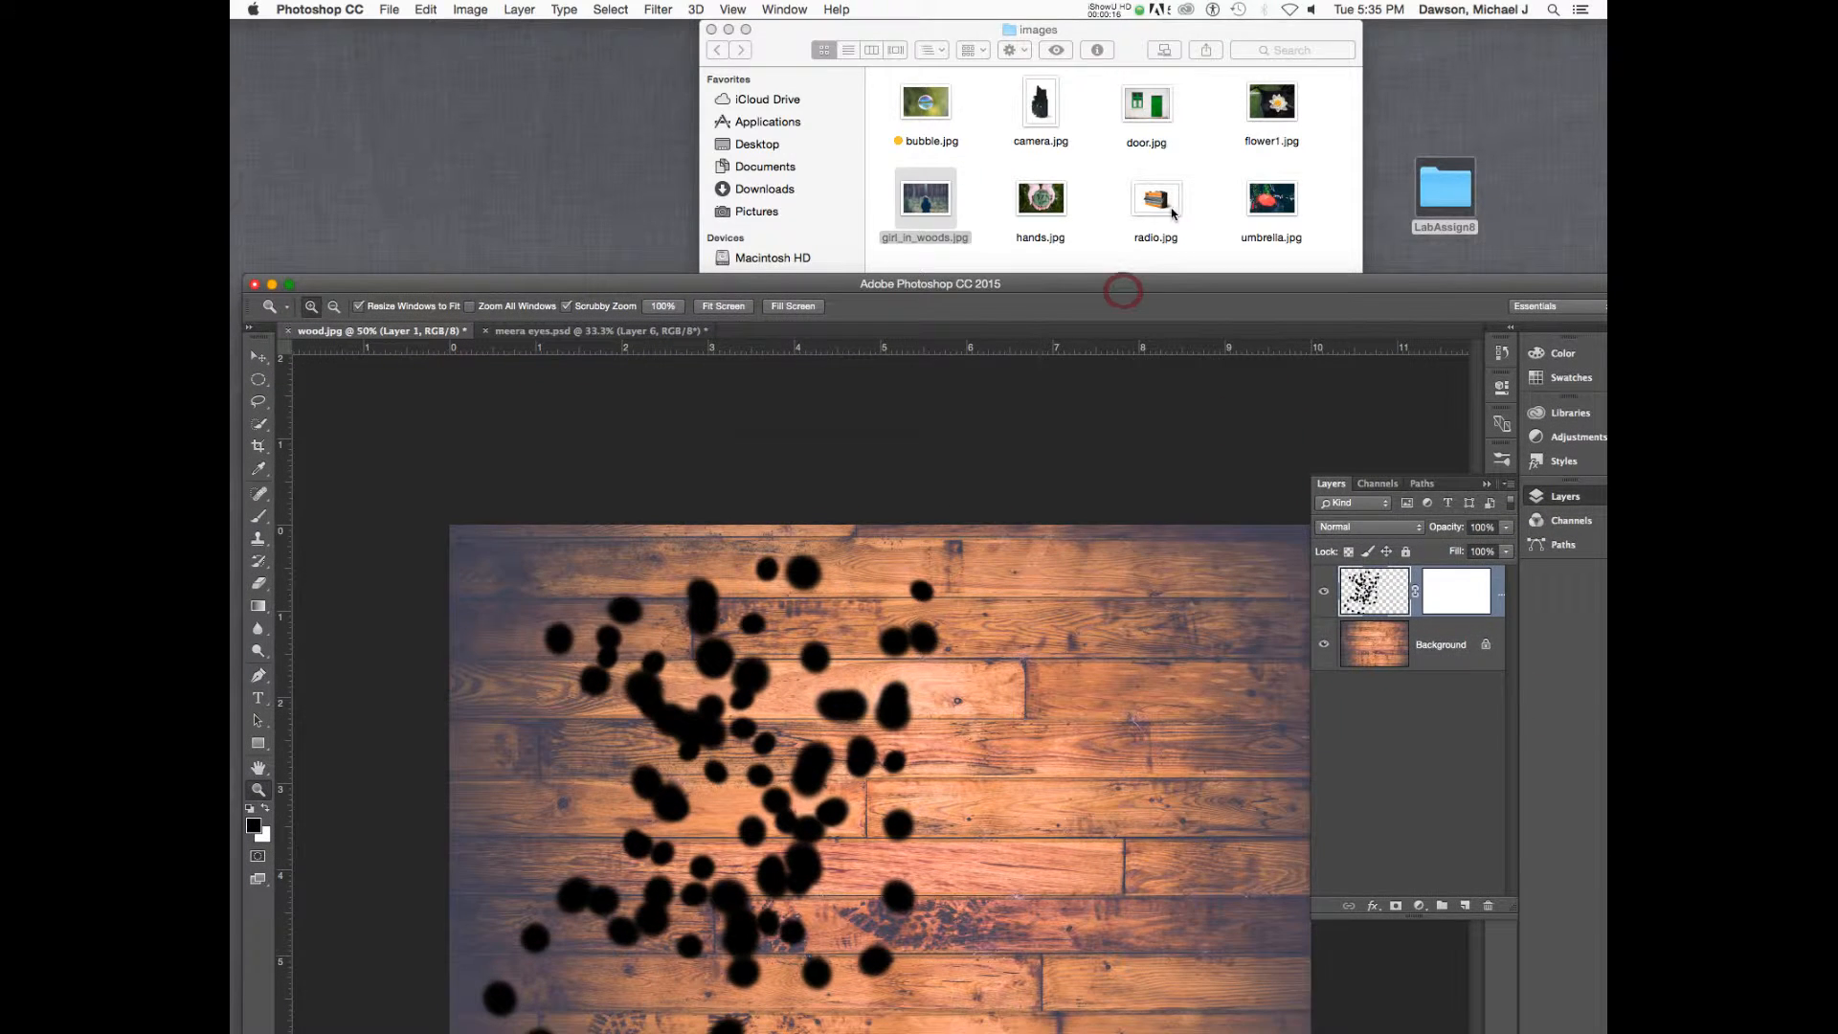
- Place radio.jpg from the images folder into the wood.jpg document
{"action": "left_click", "coordinate": [1159, 205]}
{"action": "left_click_drag", "start_coordinate": [1162, 203], "coordinate": [1158, 610]}
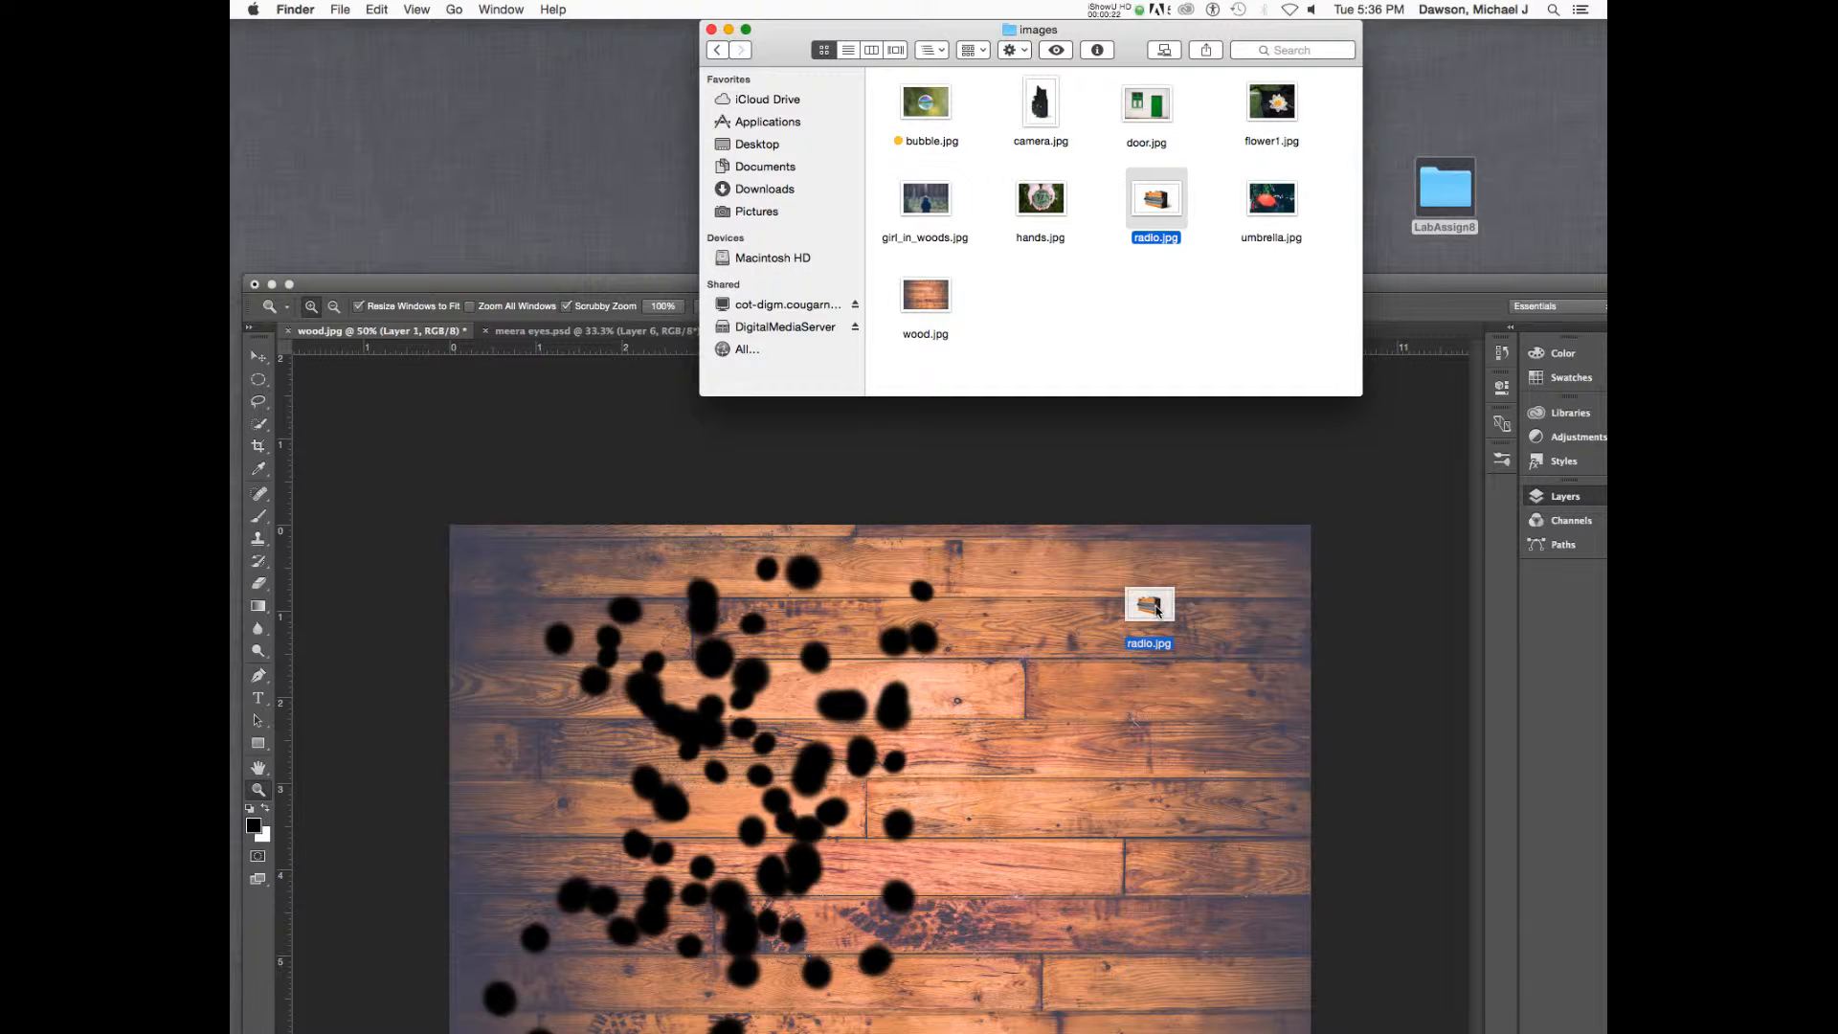
{"action": "left_click_drag", "start_coordinate": [1159, 610], "coordinate": [1158, 610]}
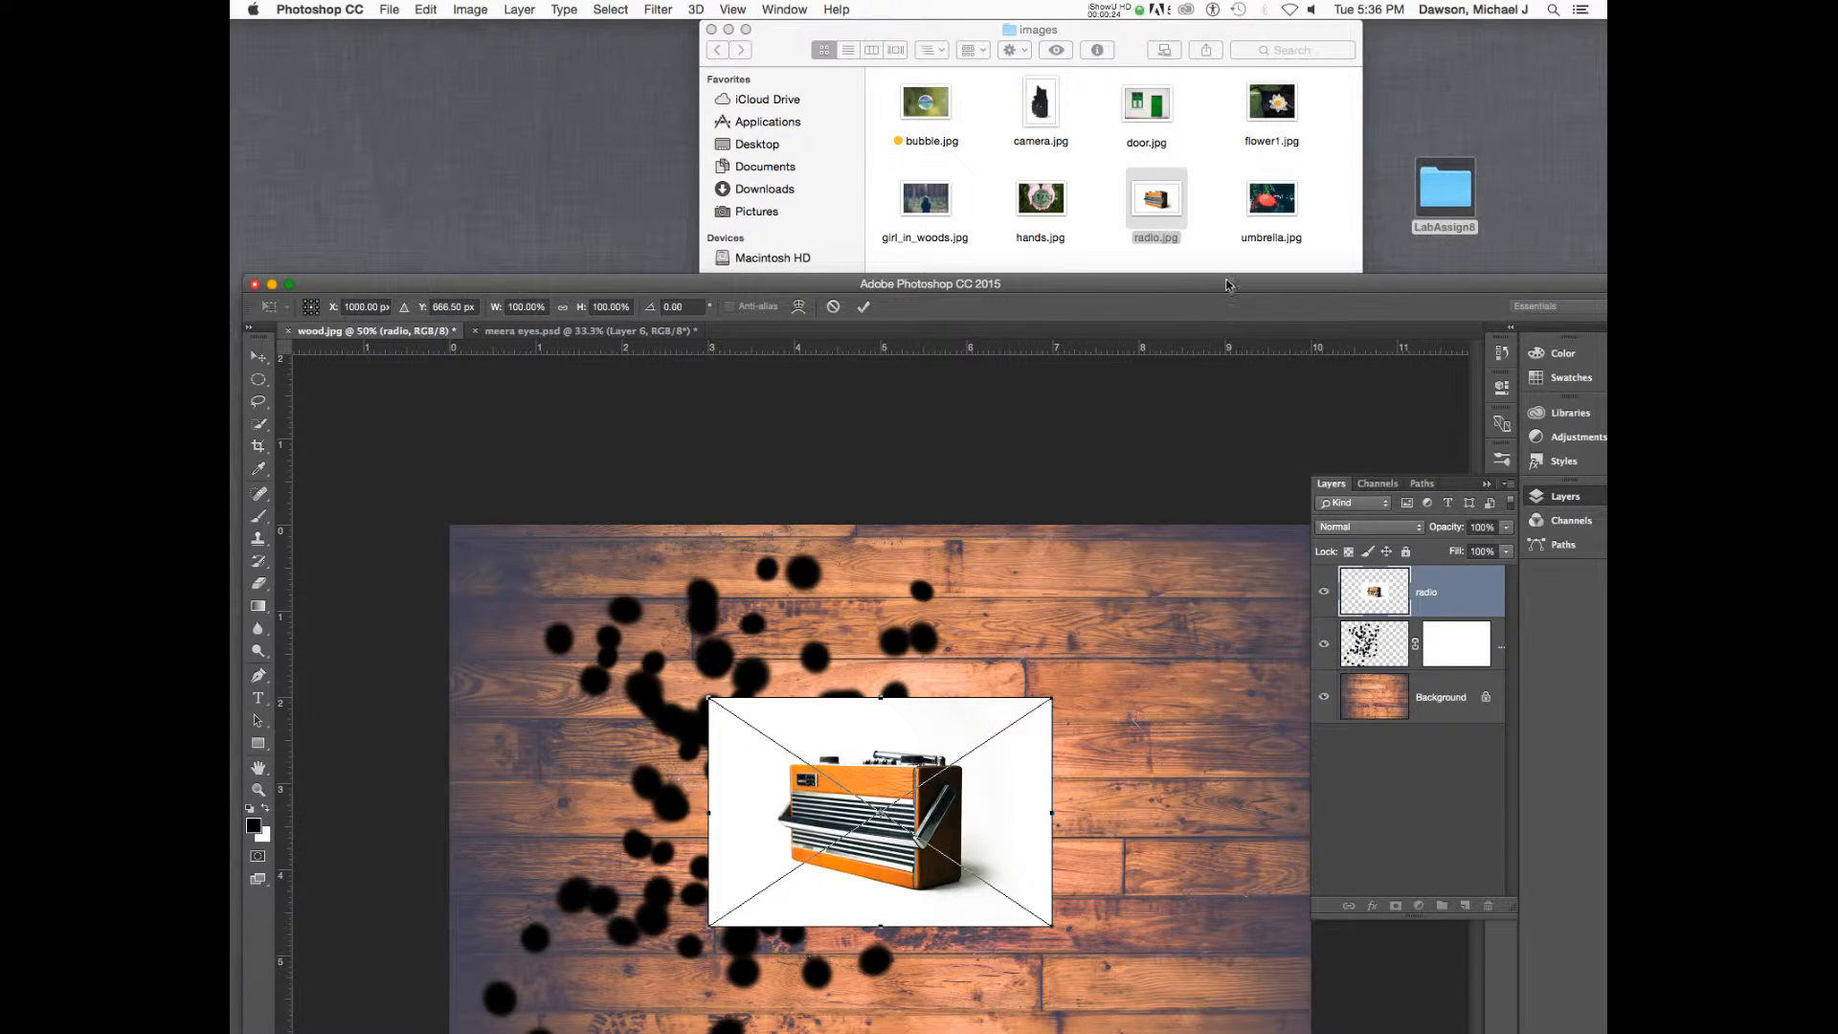
{"action": "left_click_drag", "start_coordinate": [1229, 286], "coordinate": [1247, 22]}
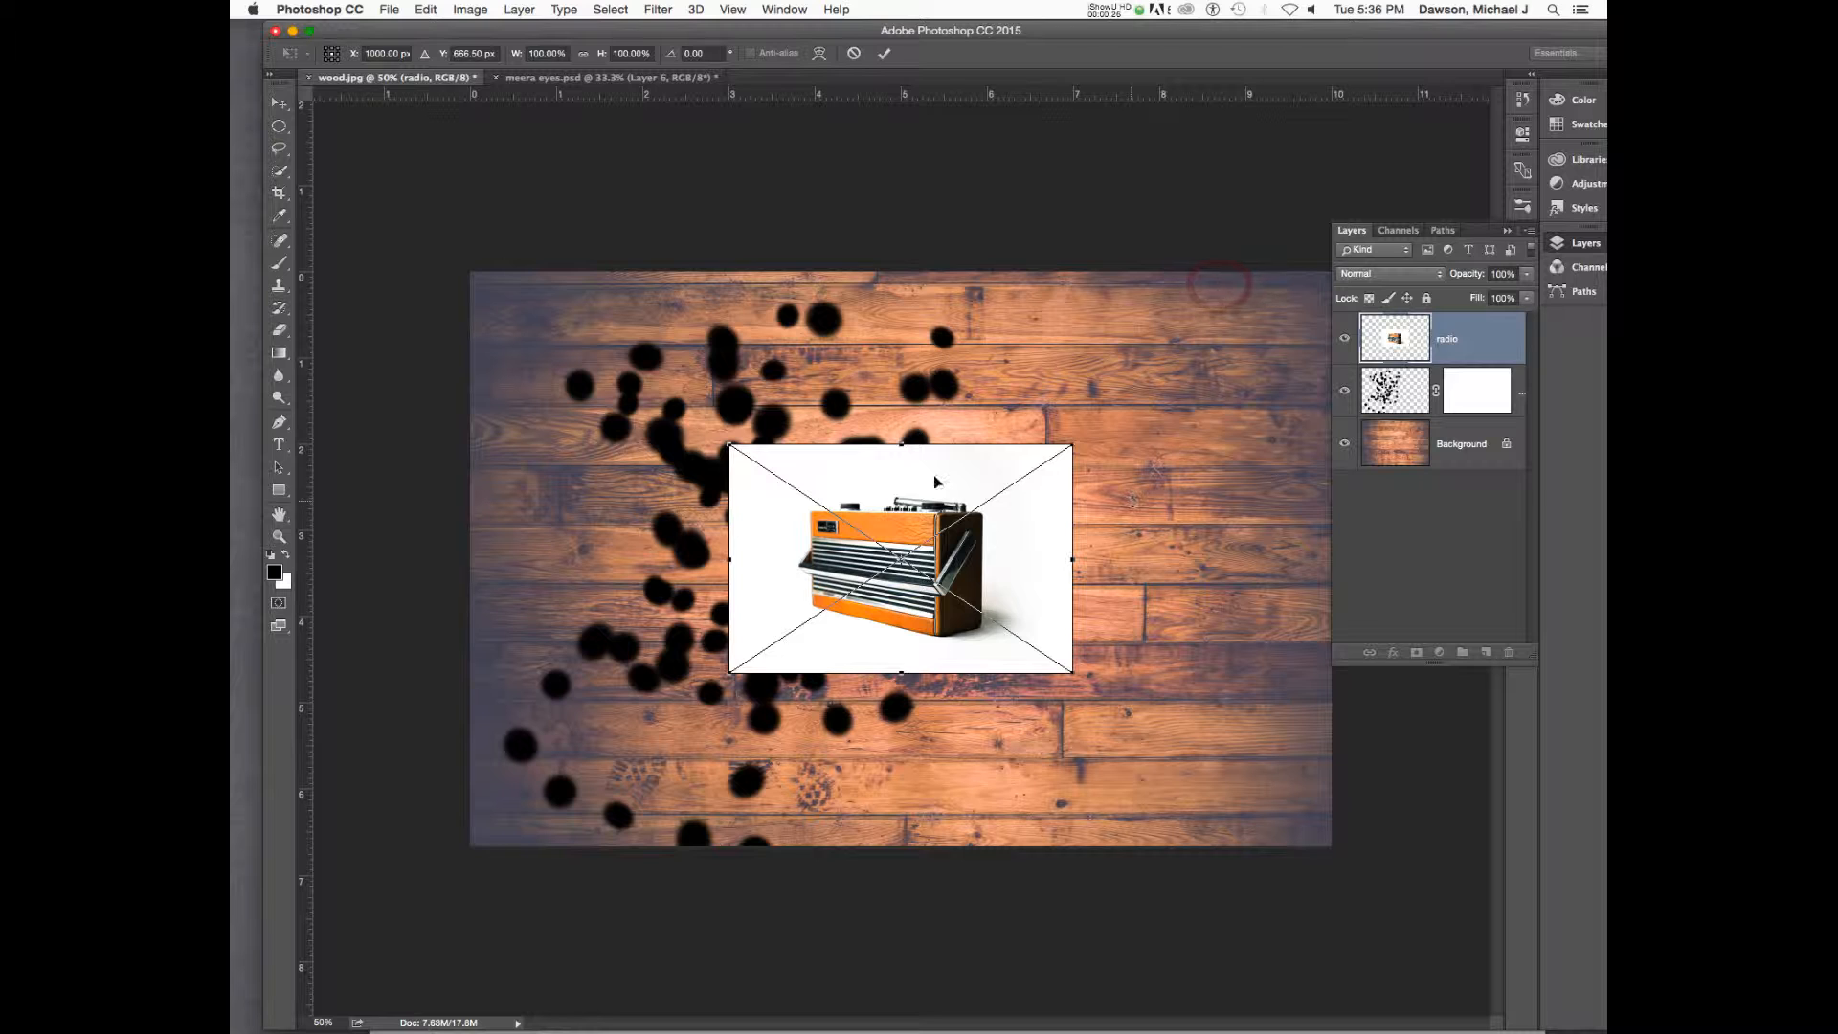
- Enlarge the placed radio image proportionally to about 268.6%, position it to cover the whole canvas, and commit the placement
{"action": "left_click_drag", "start_coordinate": [957, 504], "coordinate": [923, 465]}
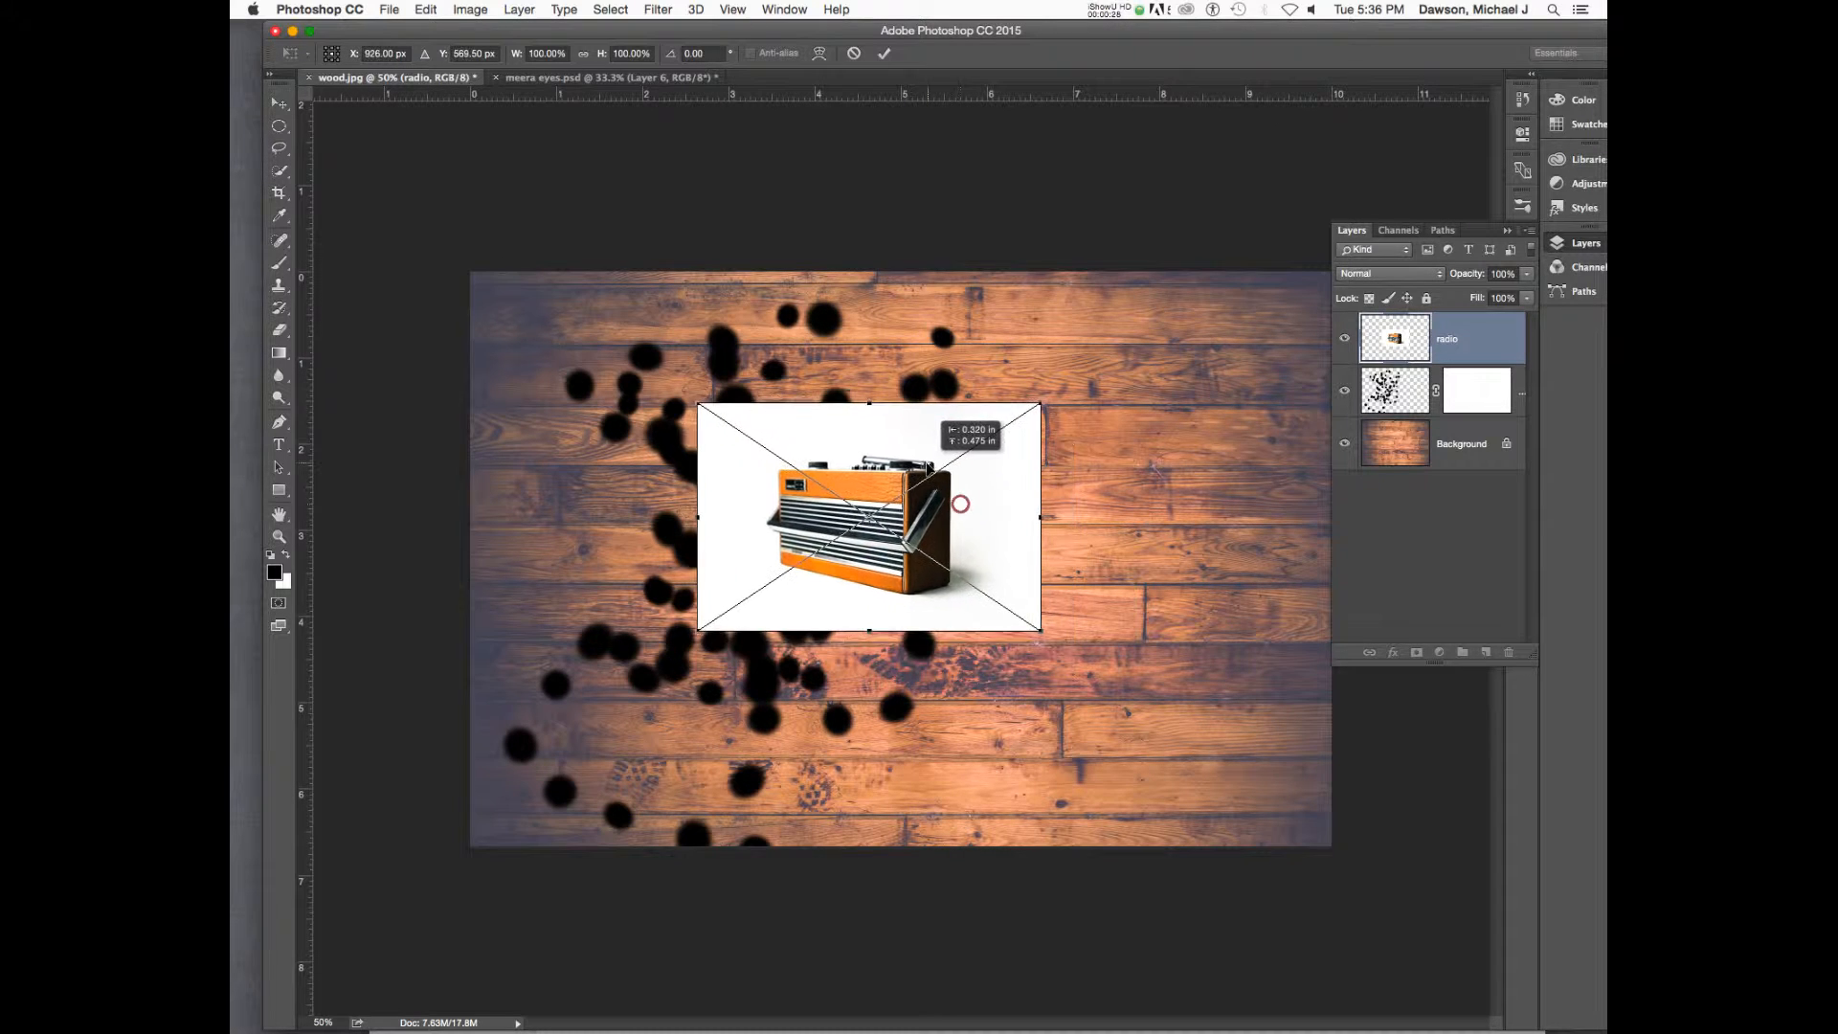
{"action": "left_click_drag", "start_coordinate": [1038, 408], "coordinate": [1346, 303]}
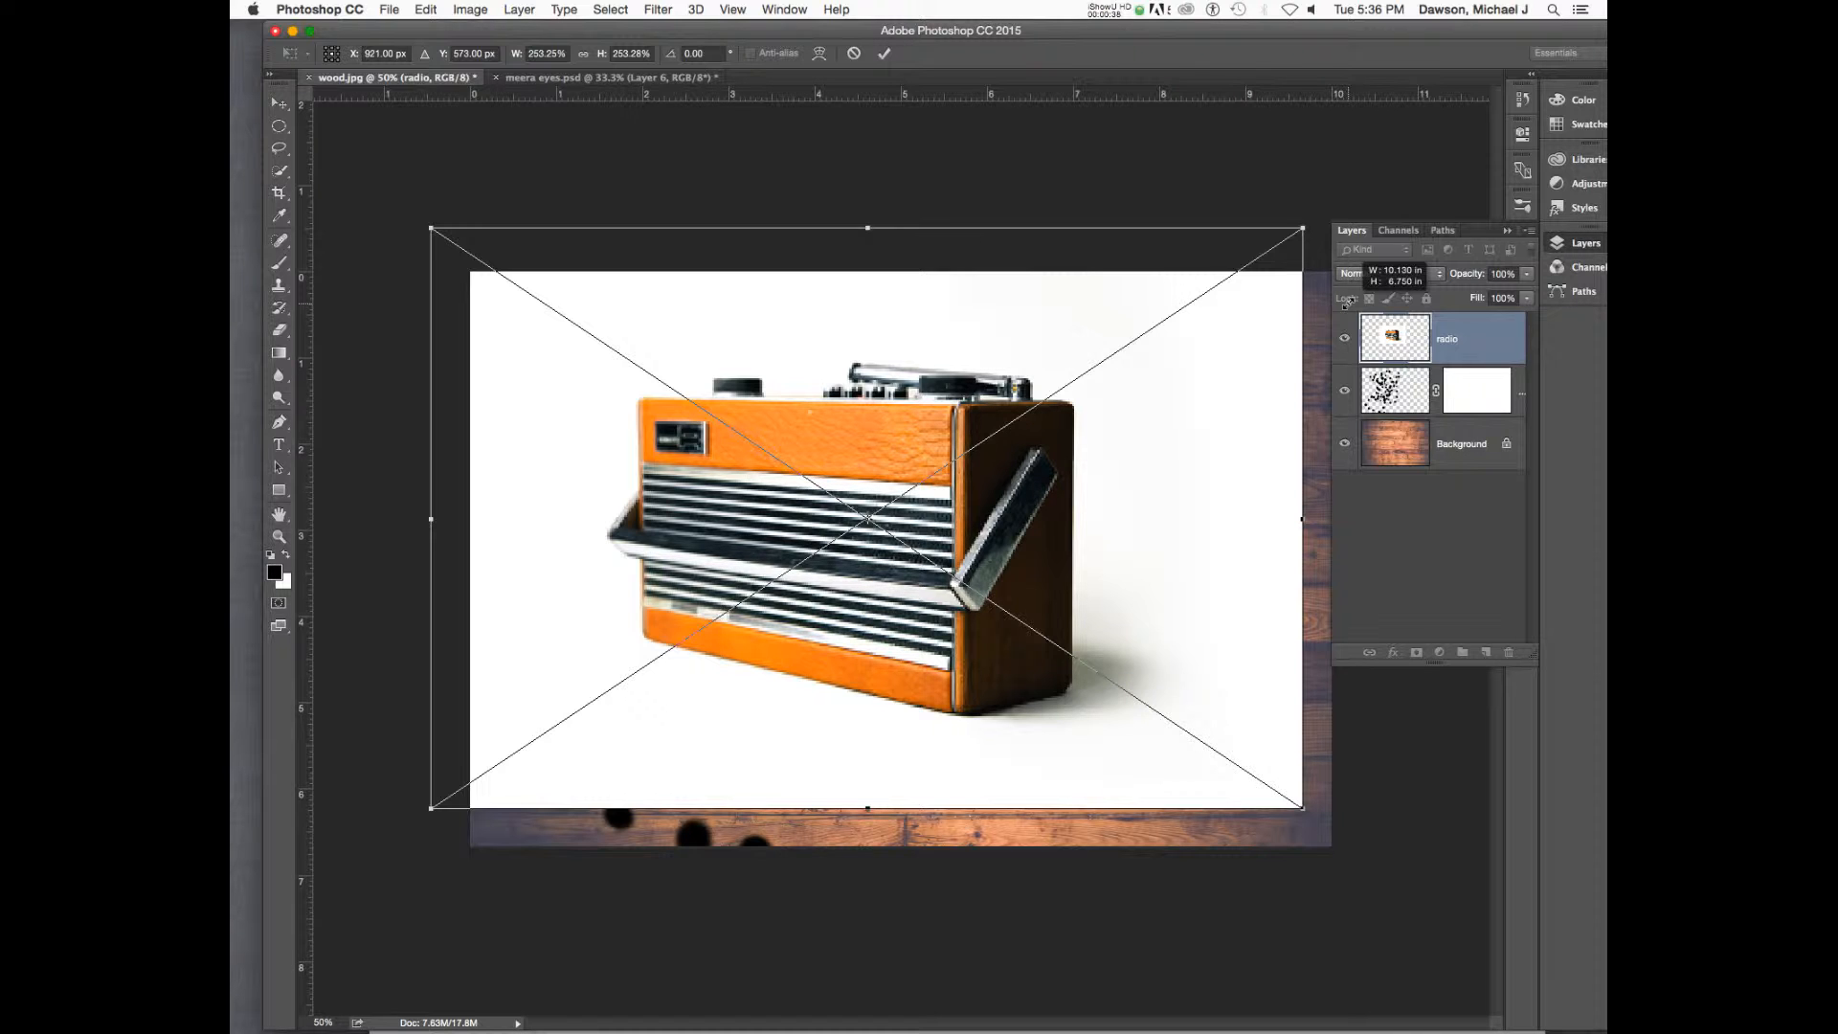
{"action": "left_click_drag", "start_coordinate": [1346, 302], "coordinate": [1367, 271]}
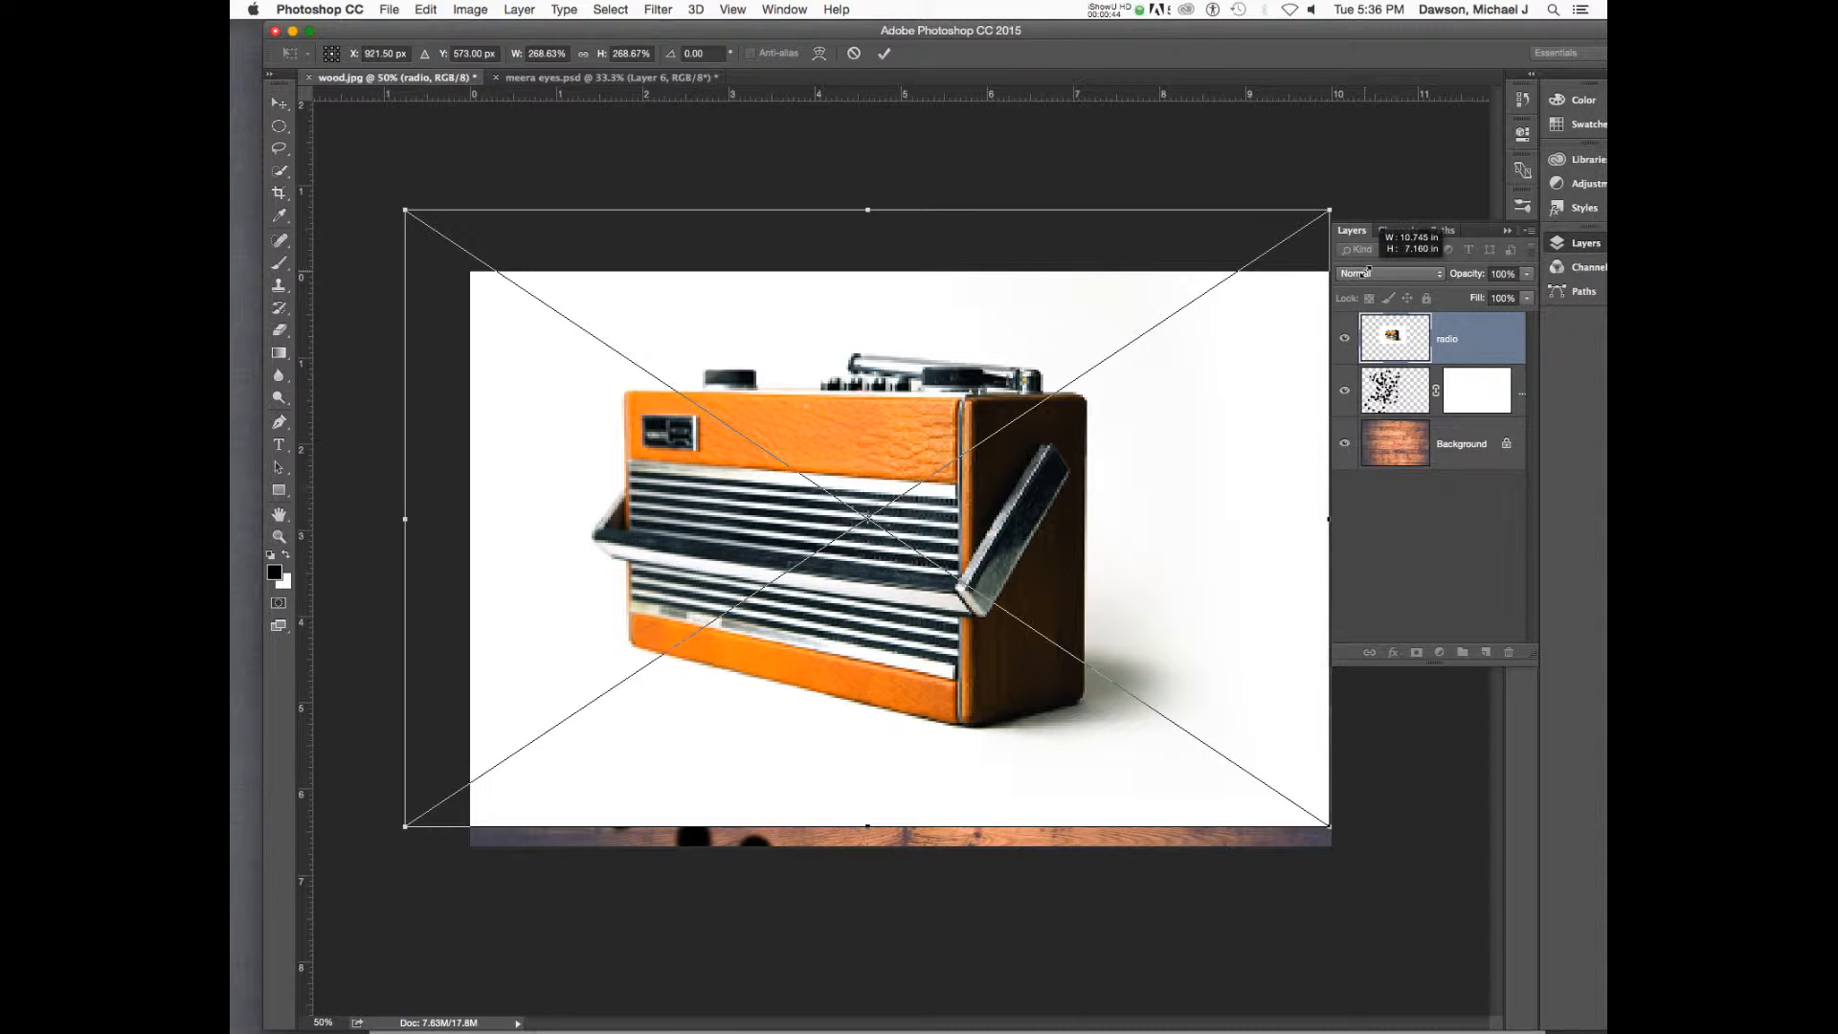
{"action": "left_click_drag", "start_coordinate": [1367, 271], "coordinate": [1367, 271]}
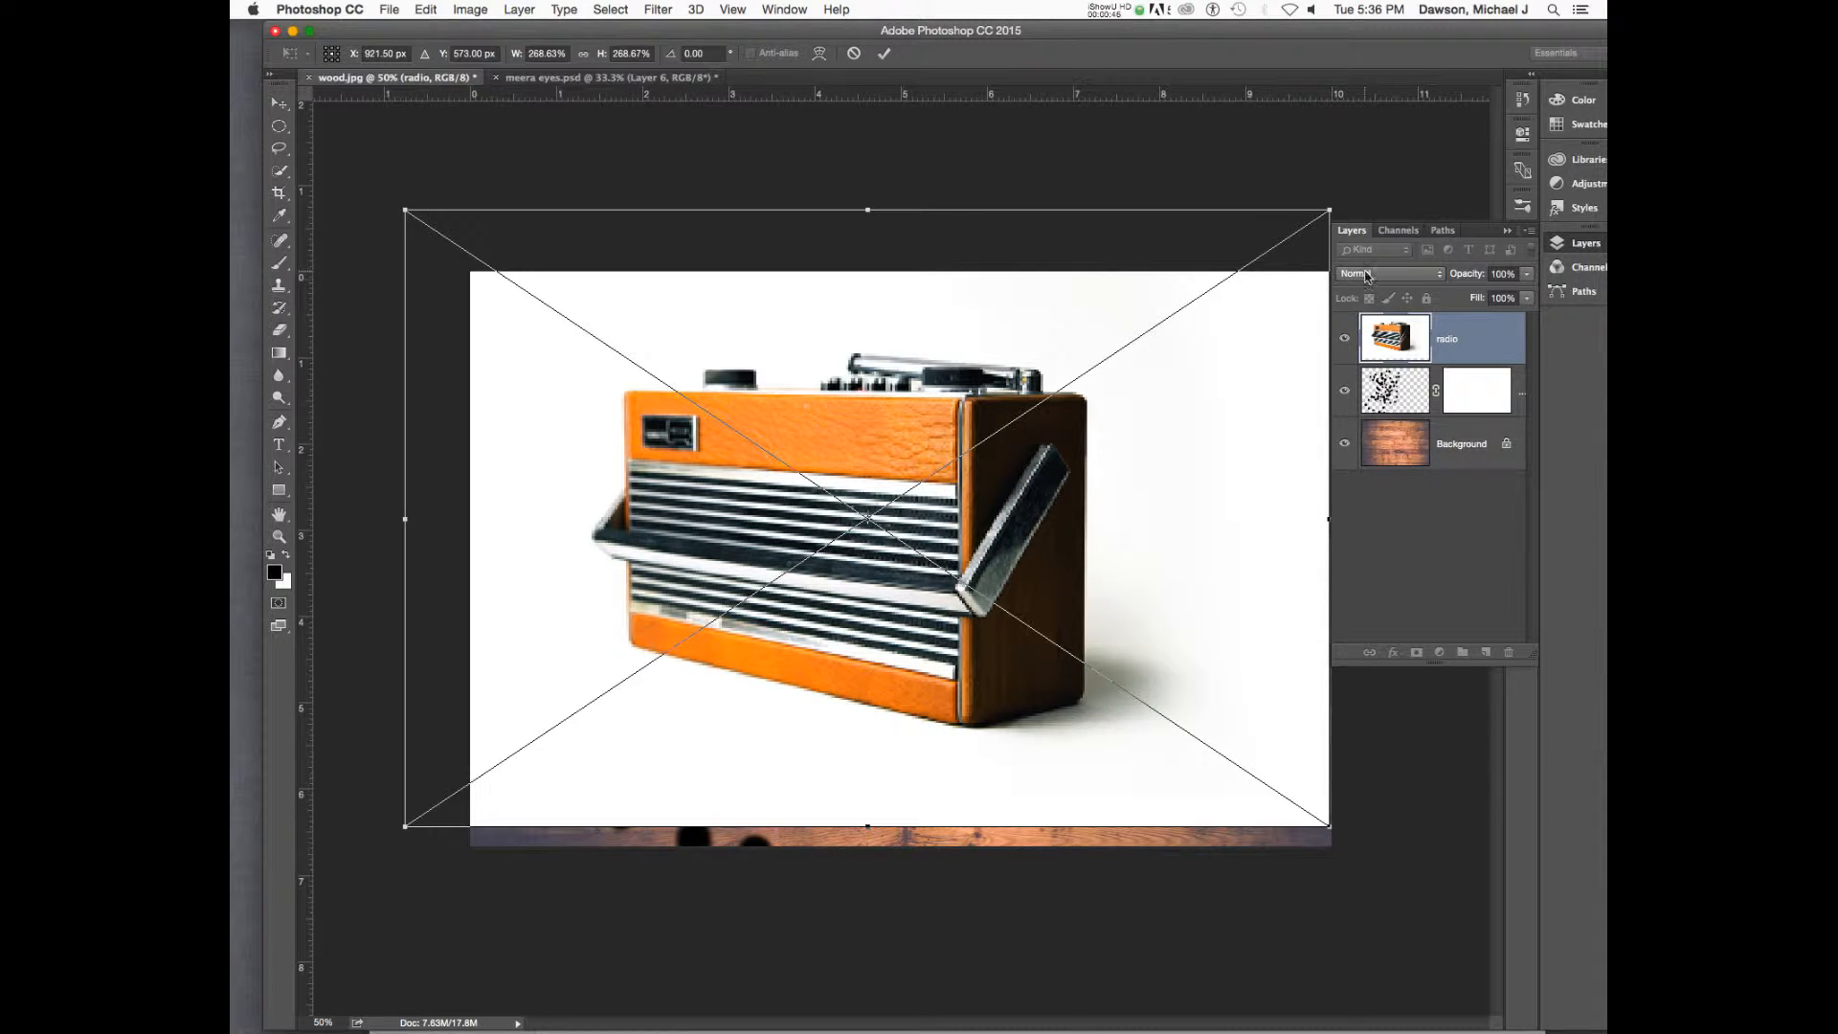
{"action": "left_click_drag", "start_coordinate": [1055, 435], "coordinate": [1082, 466]}
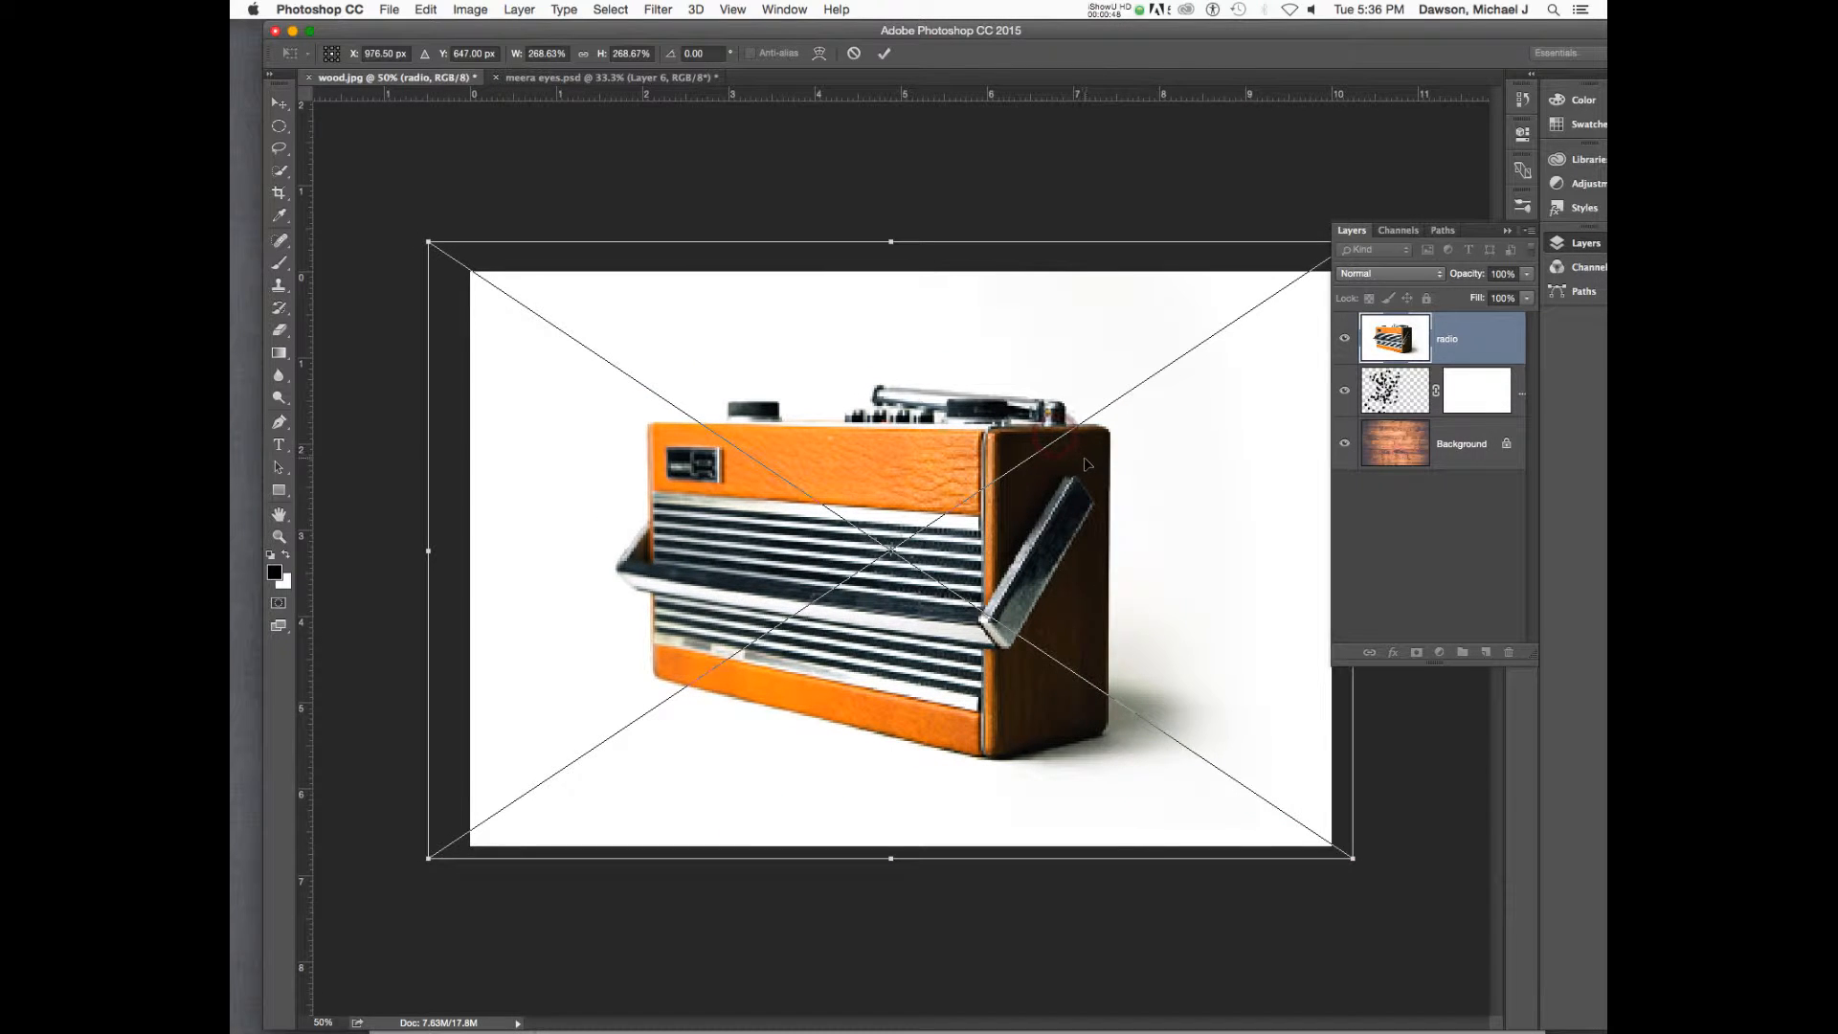
{"action": "key", "text": "Return"}
- Delete the enlarged radio layer from the wood.jpg document
{"action": "key", "text": "z"}
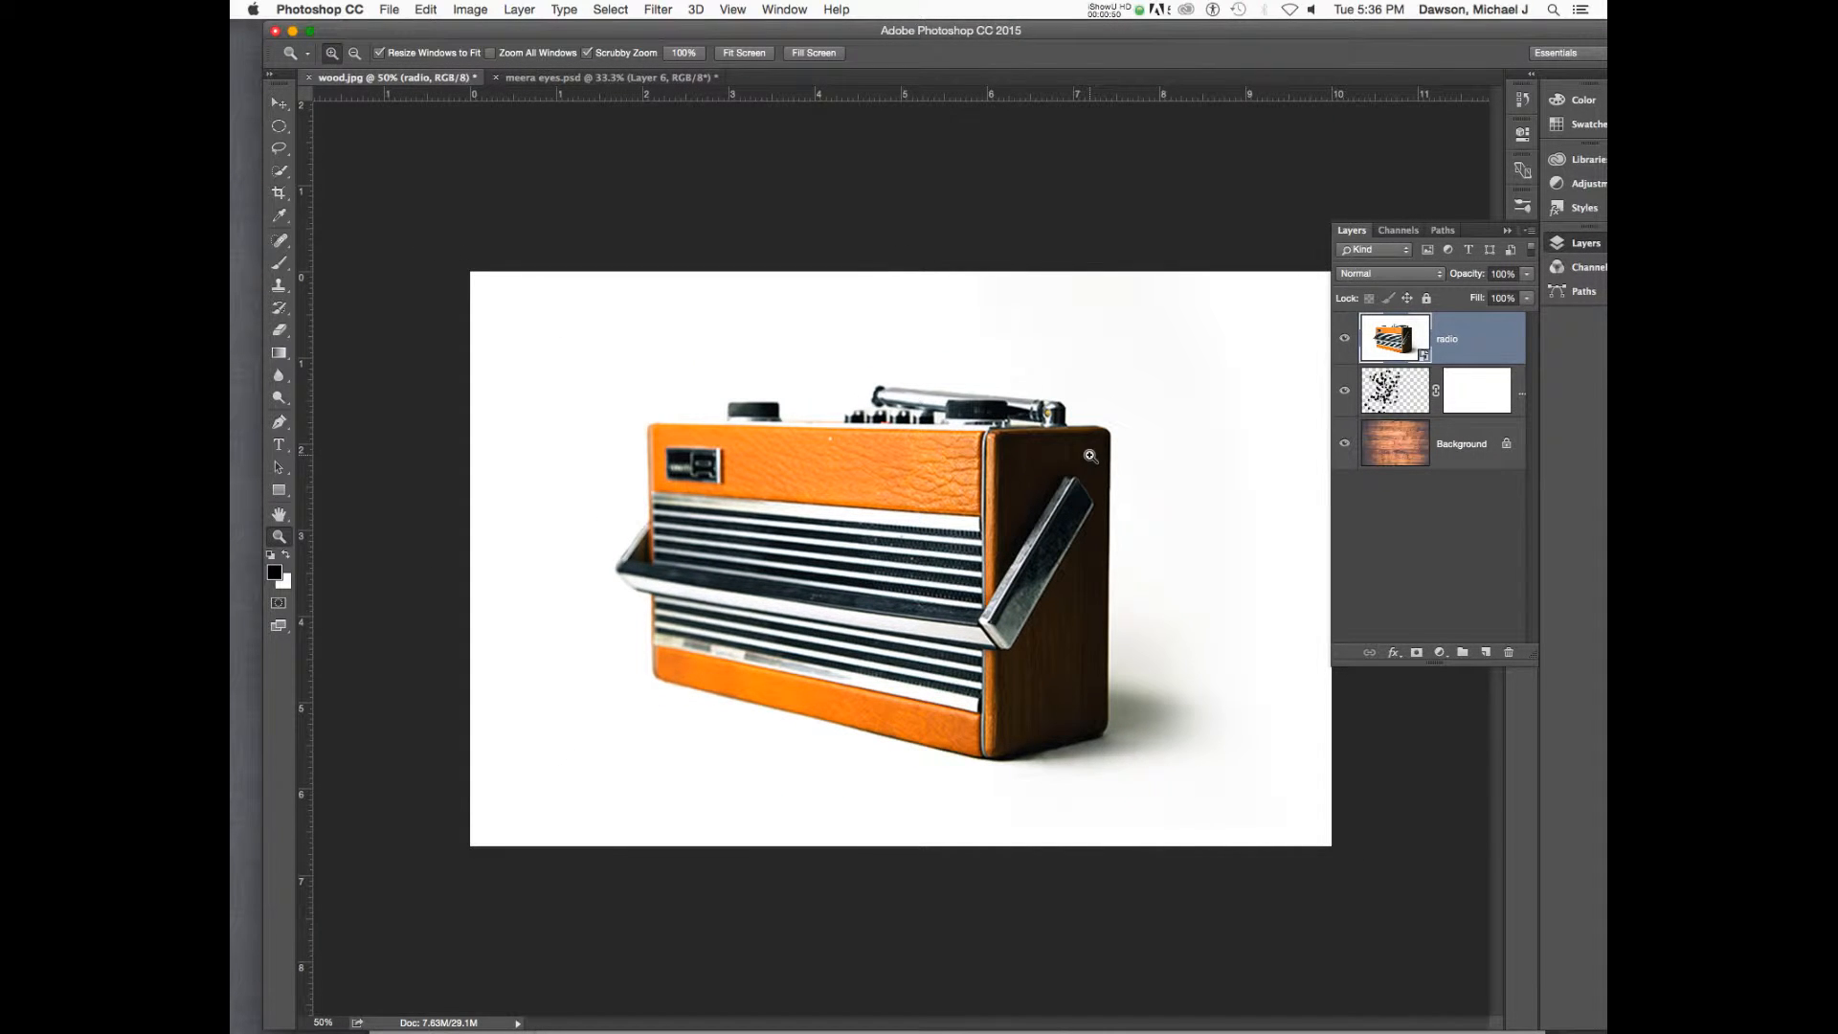
{"action": "key", "text": "Delete"}
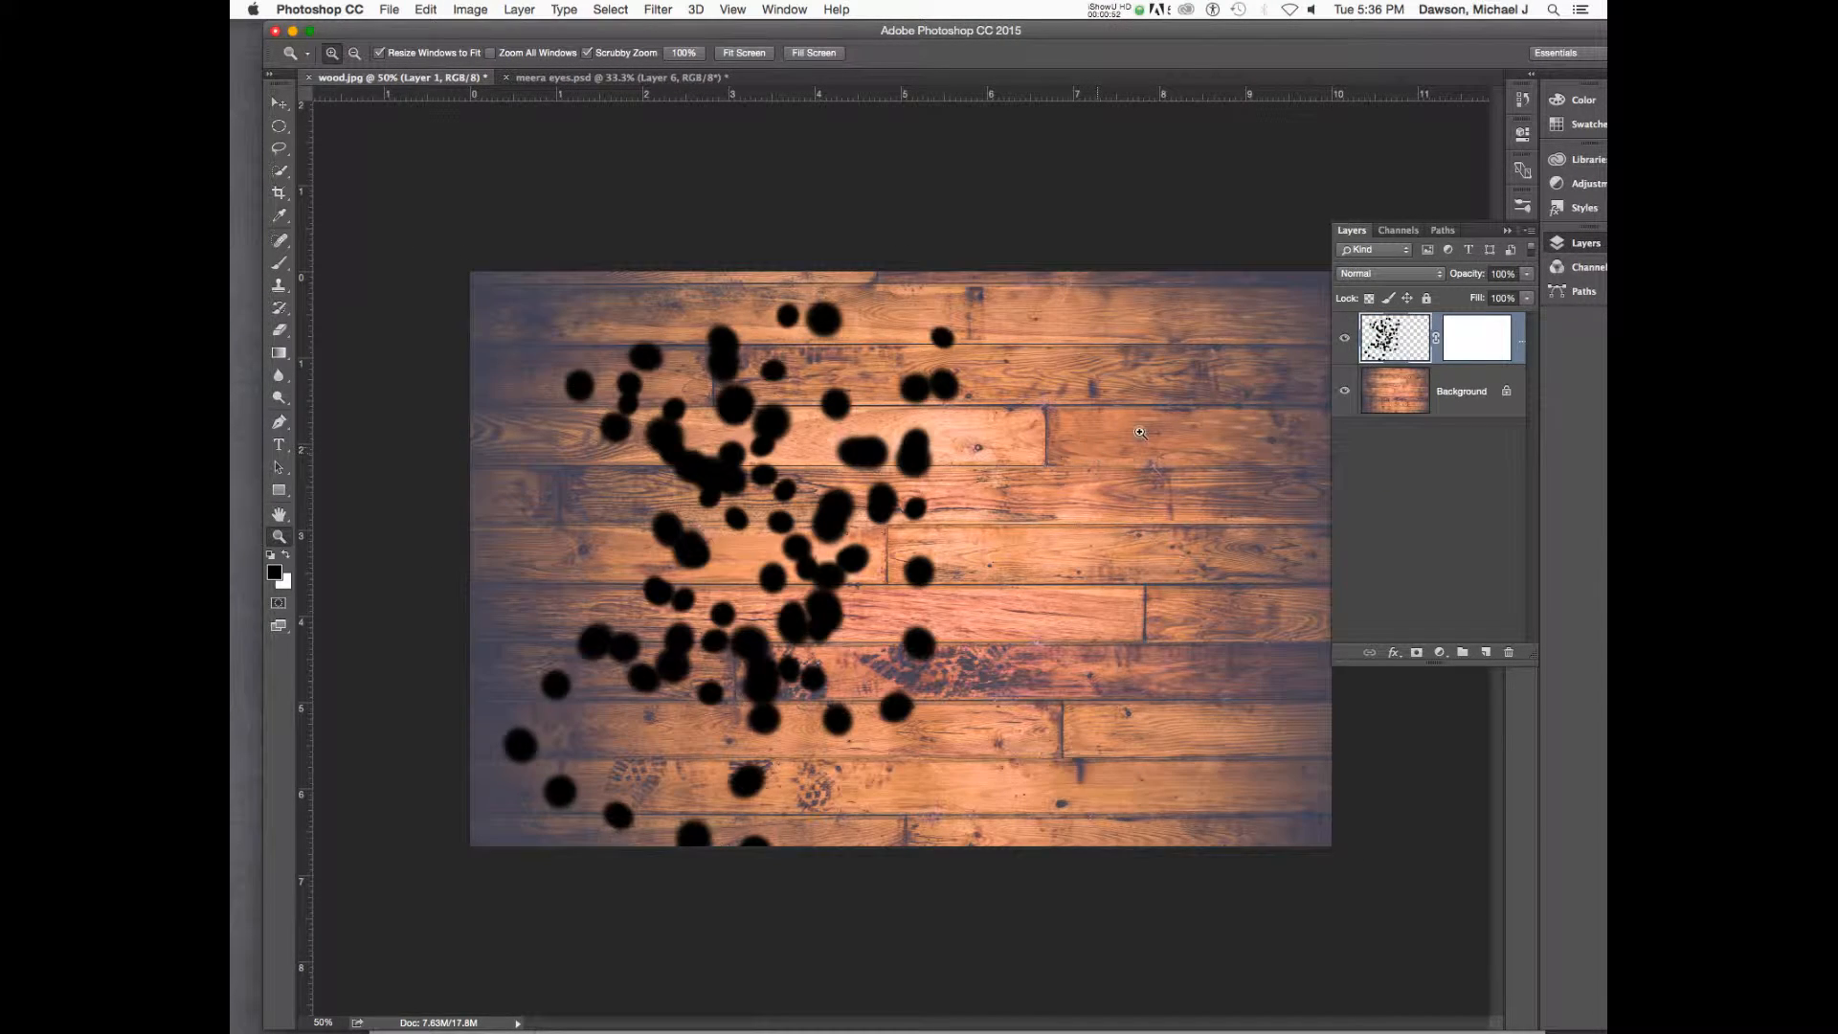
- Place radio.jpg into the wood.jpg document again and try enlarging it across the canvas
{"action": "left_click_drag", "start_coordinate": [1231, 35], "coordinate": [1222, 345]}
{"action": "left_click", "coordinate": [1149, 260]}
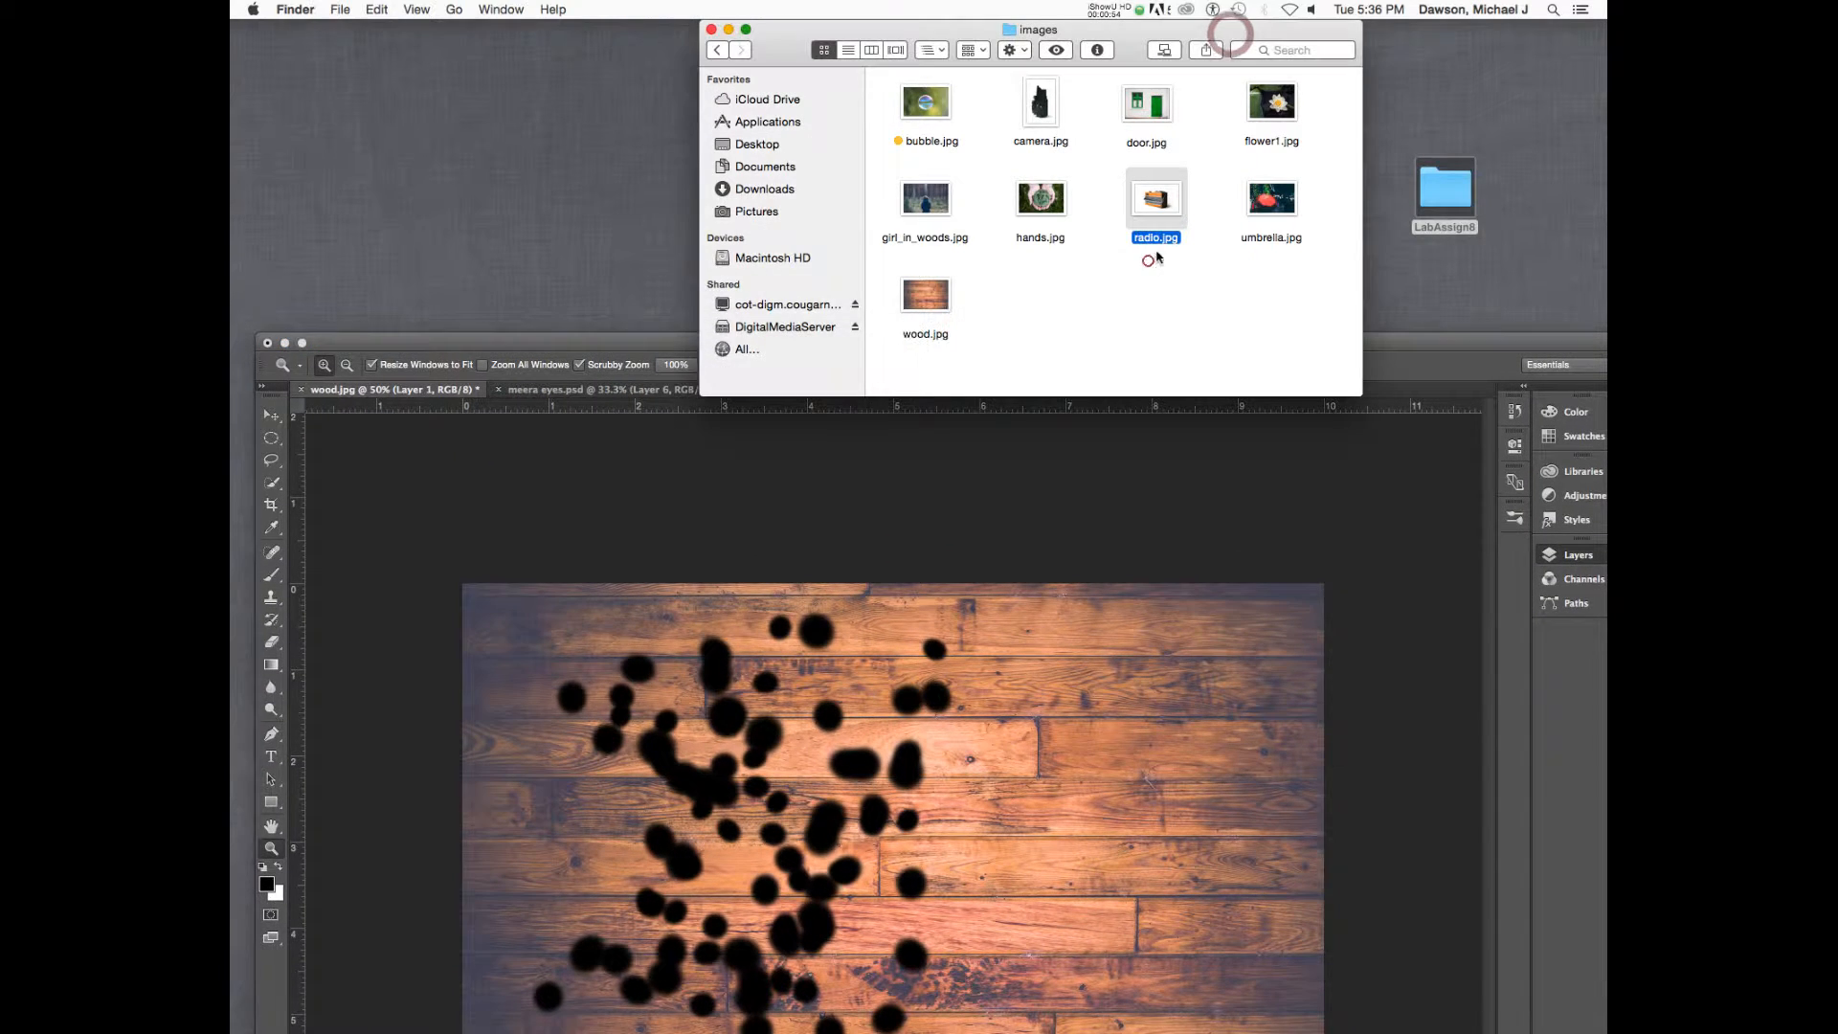
{"action": "left_click_drag", "start_coordinate": [1157, 206], "coordinate": [1124, 781]}
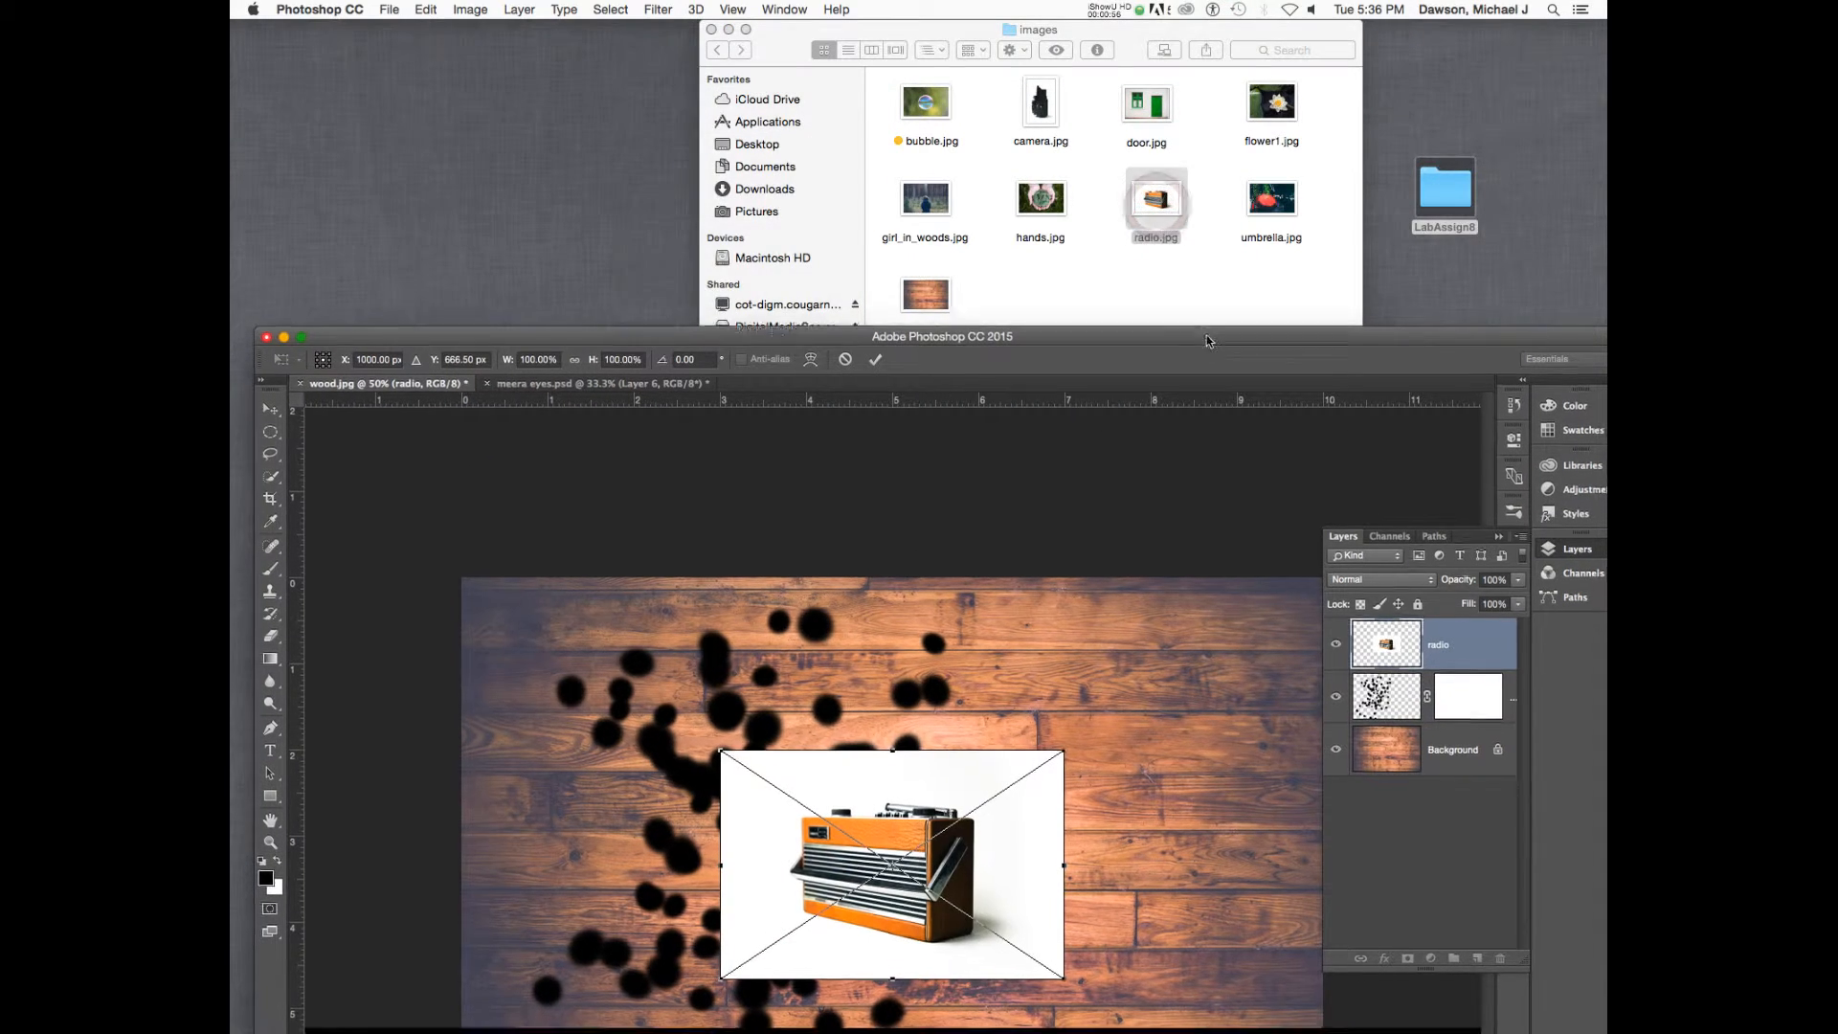
{"action": "left_click_drag", "start_coordinate": [1206, 342], "coordinate": [1242, 112]}
{"action": "left_click_drag", "start_coordinate": [1105, 538], "coordinate": [1430, 296]}
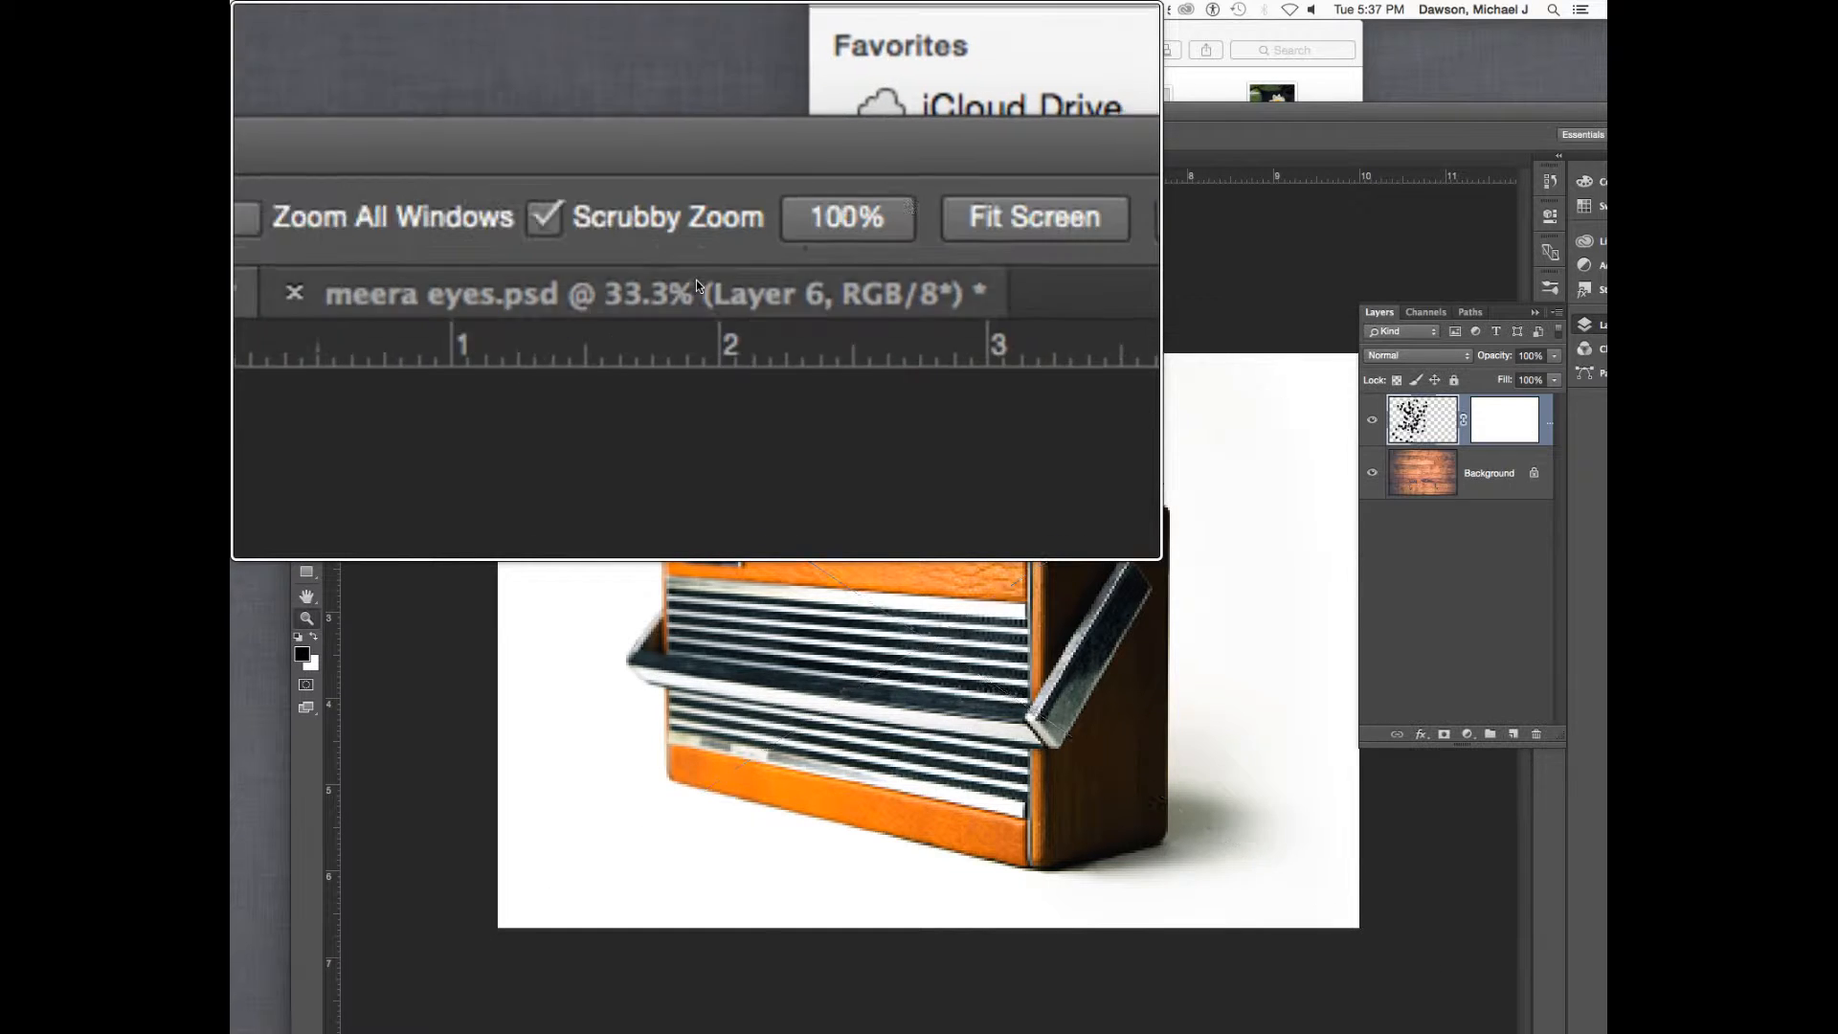
{"action": "key", "text": "Escape"}
- Place radio.jpg over the wood image, scale it to 112.25% with linked proportions, and commit it near the upper centre
{"action": "left_click", "coordinate": [1099, 65]}
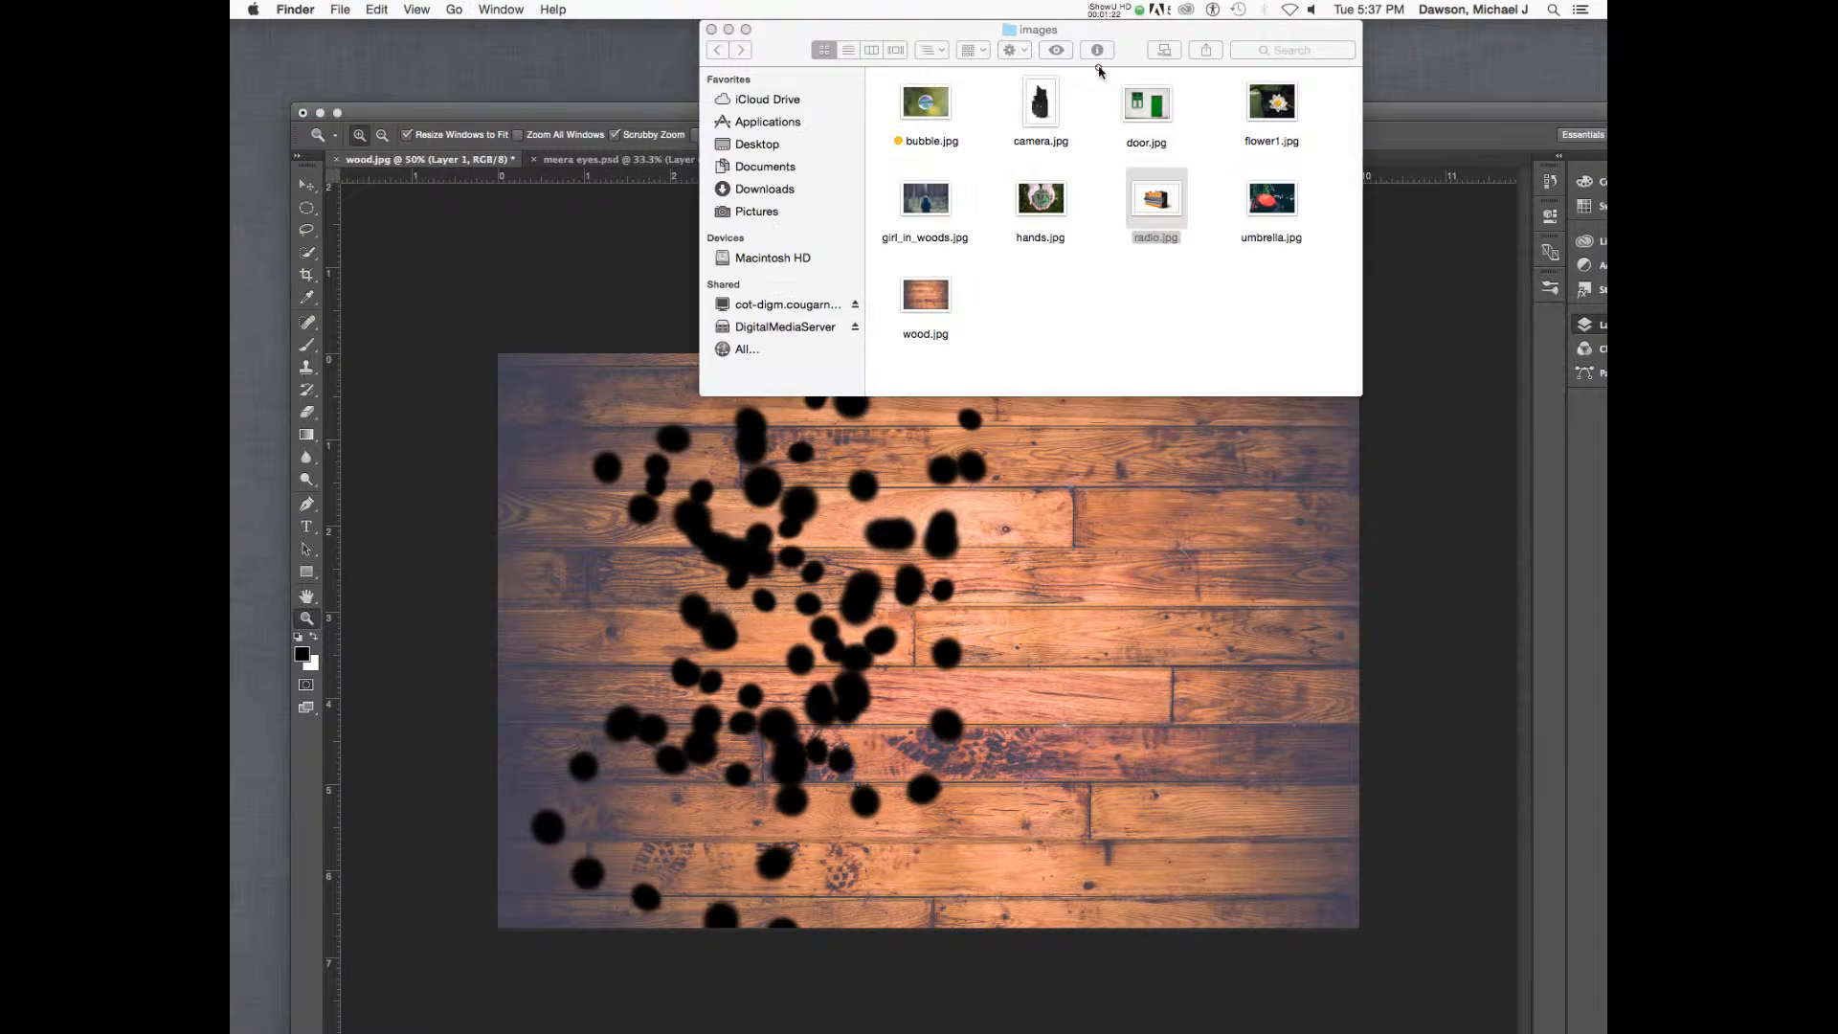
{"action": "left_click_drag", "start_coordinate": [1160, 206], "coordinate": [1021, 523]}
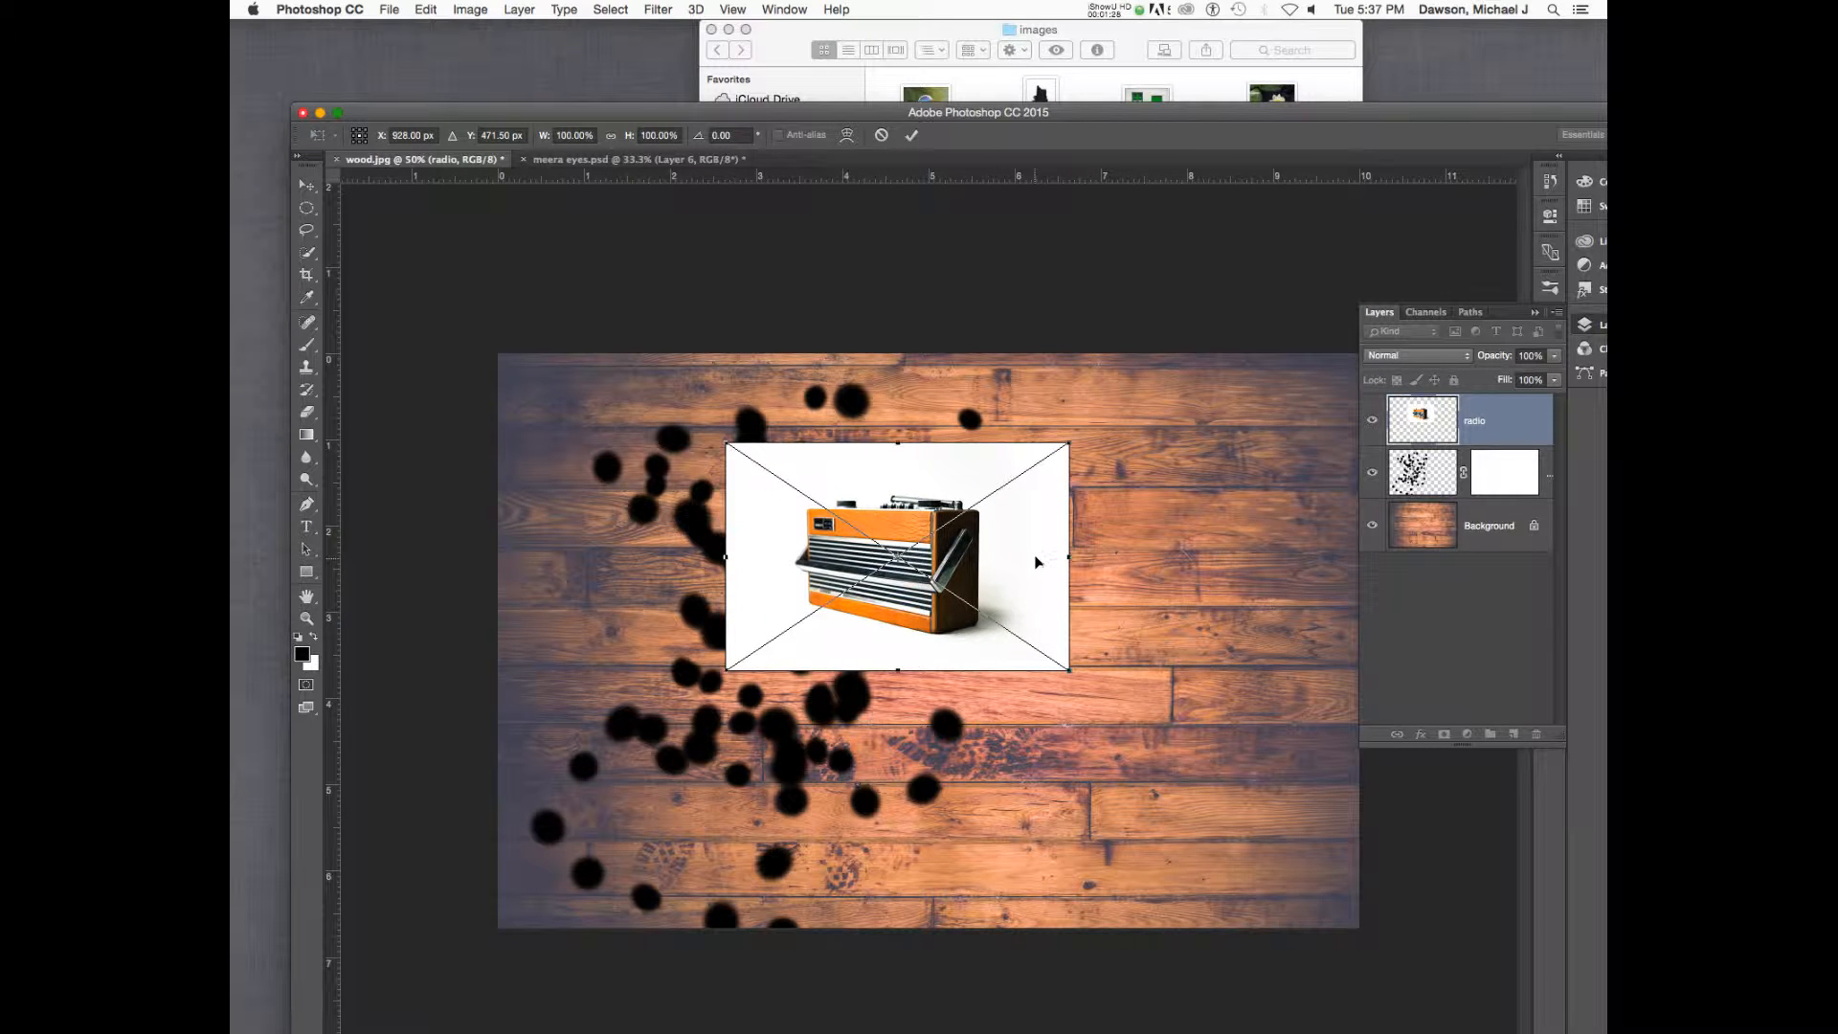
{"action": "left_click_drag", "start_coordinate": [1069, 443], "coordinate": [1091, 429]}
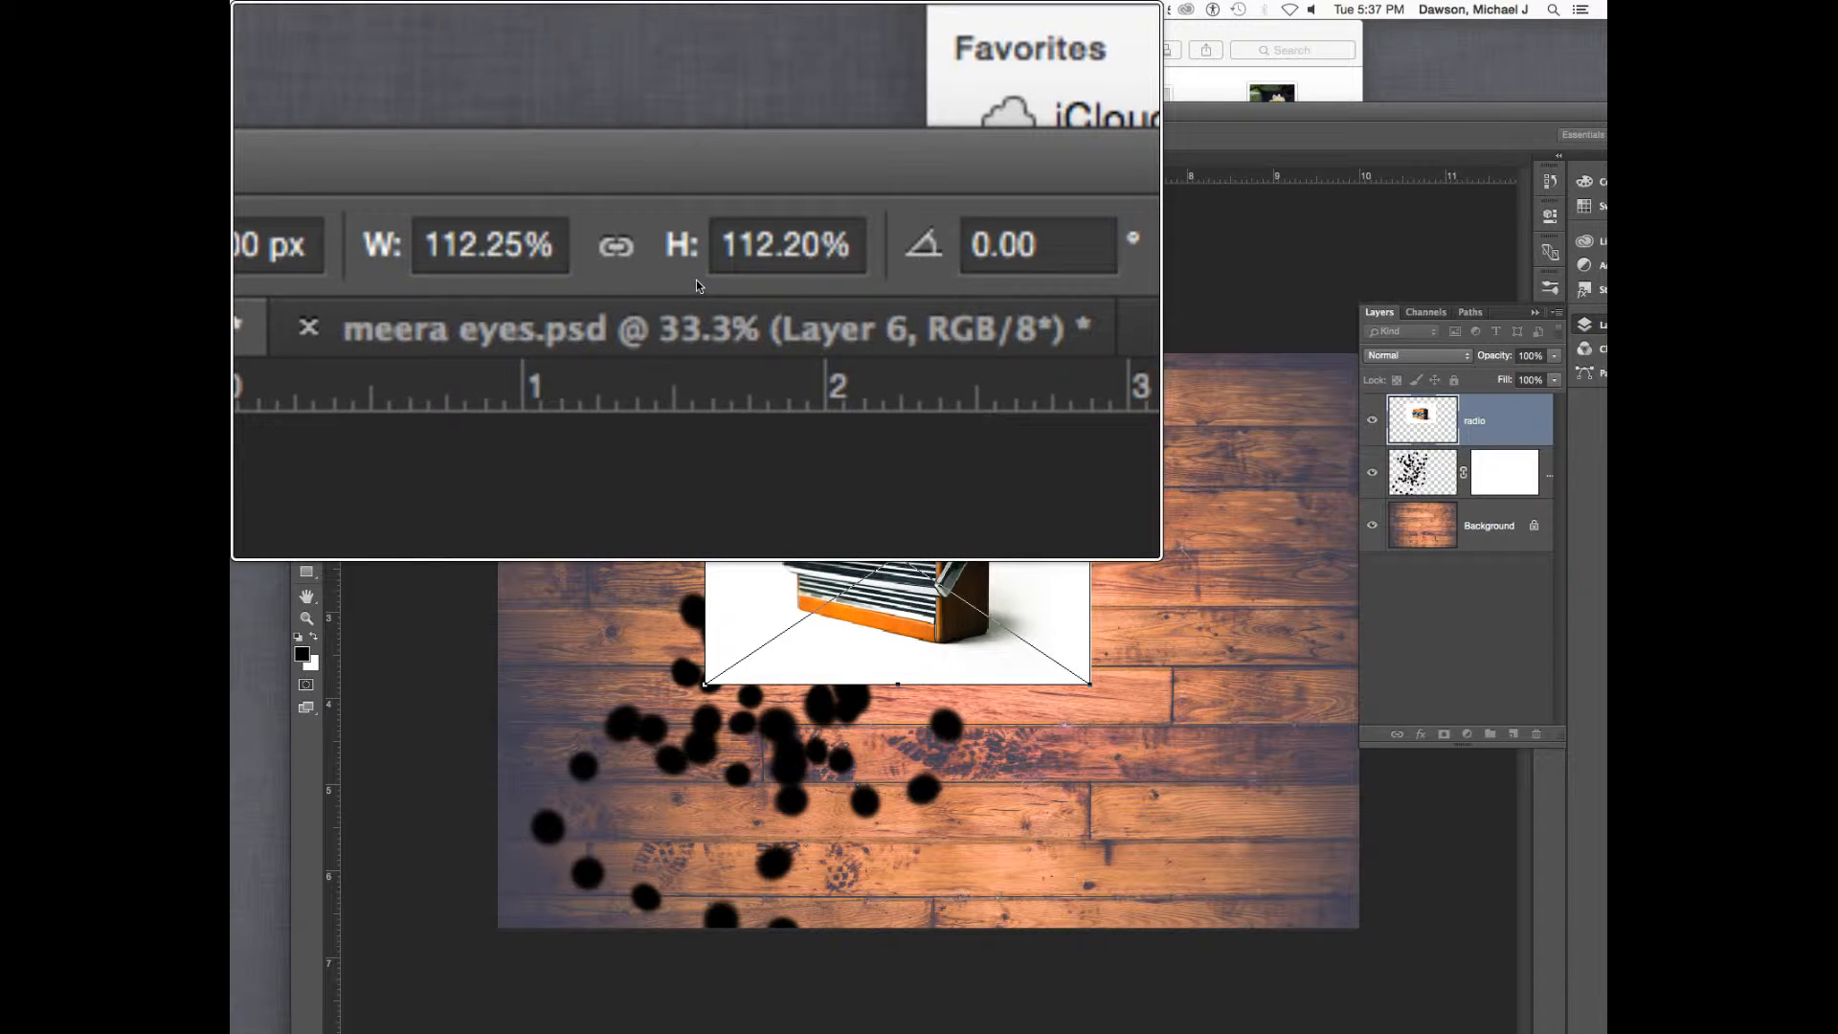
{"action": "left_click", "coordinate": [697, 280]}
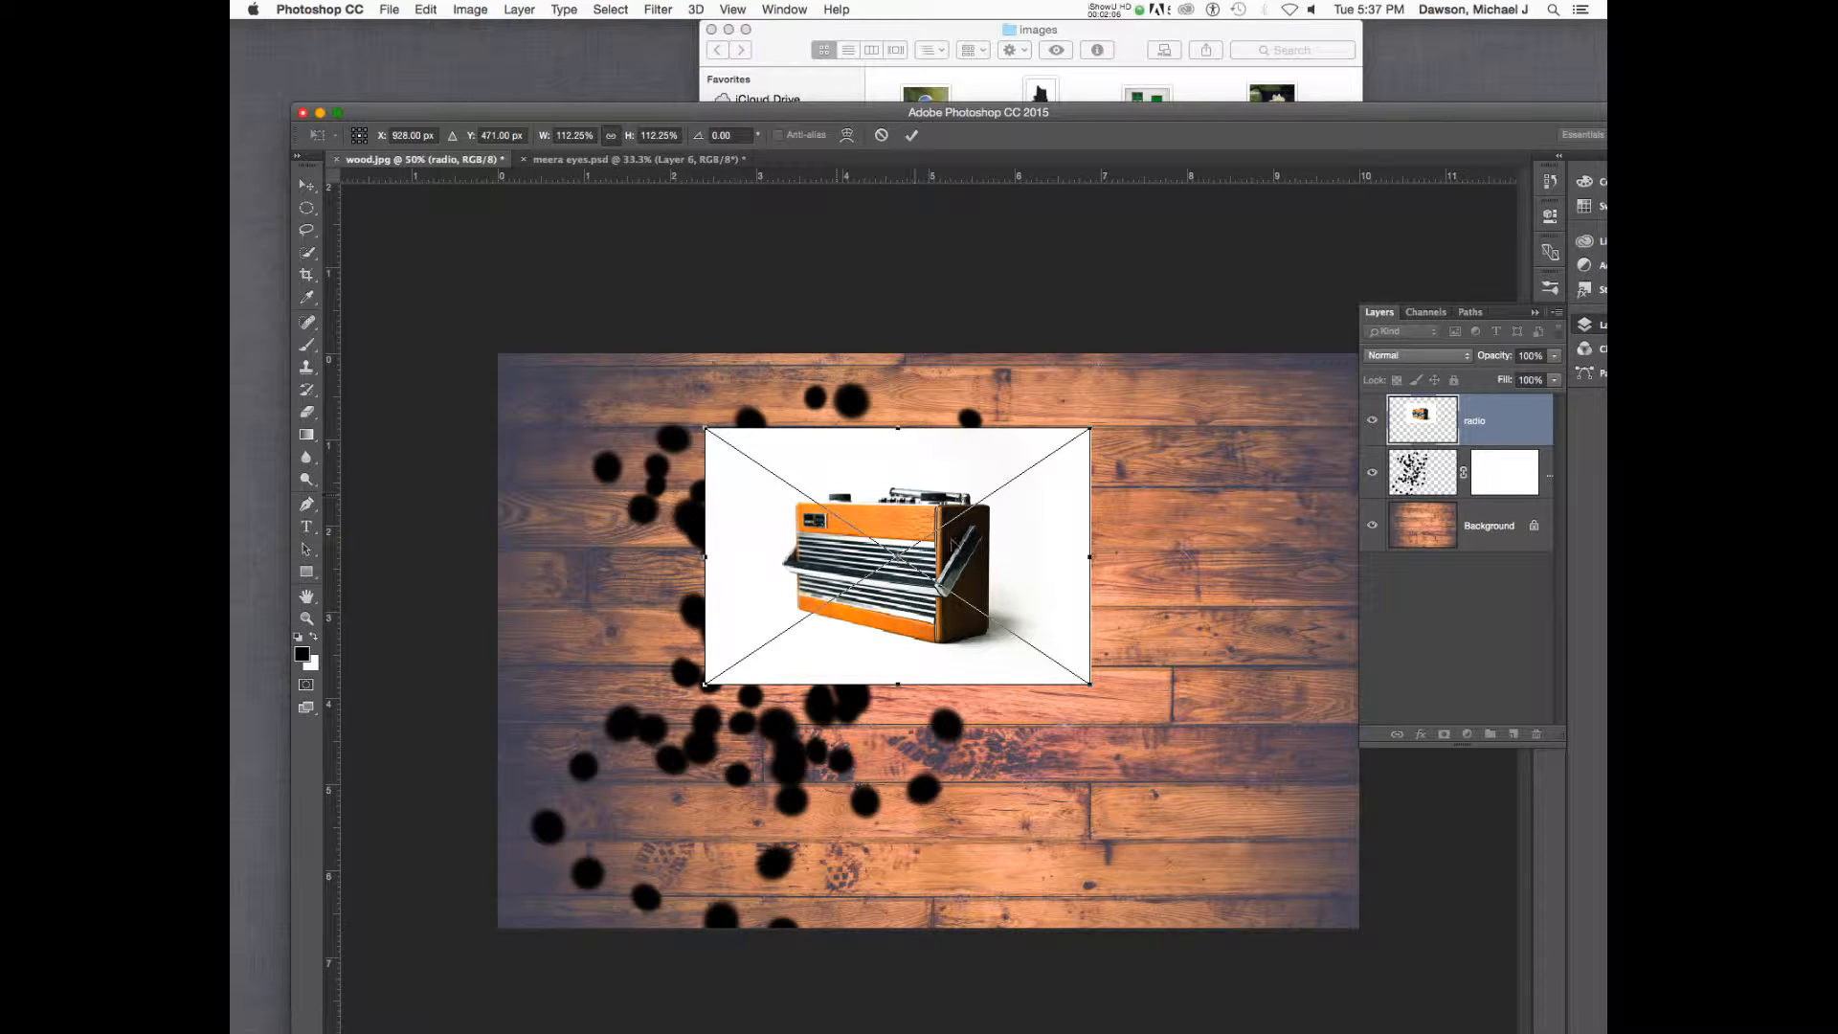
{"action": "left_click_drag", "start_coordinate": [953, 543], "coordinate": [933, 499]}
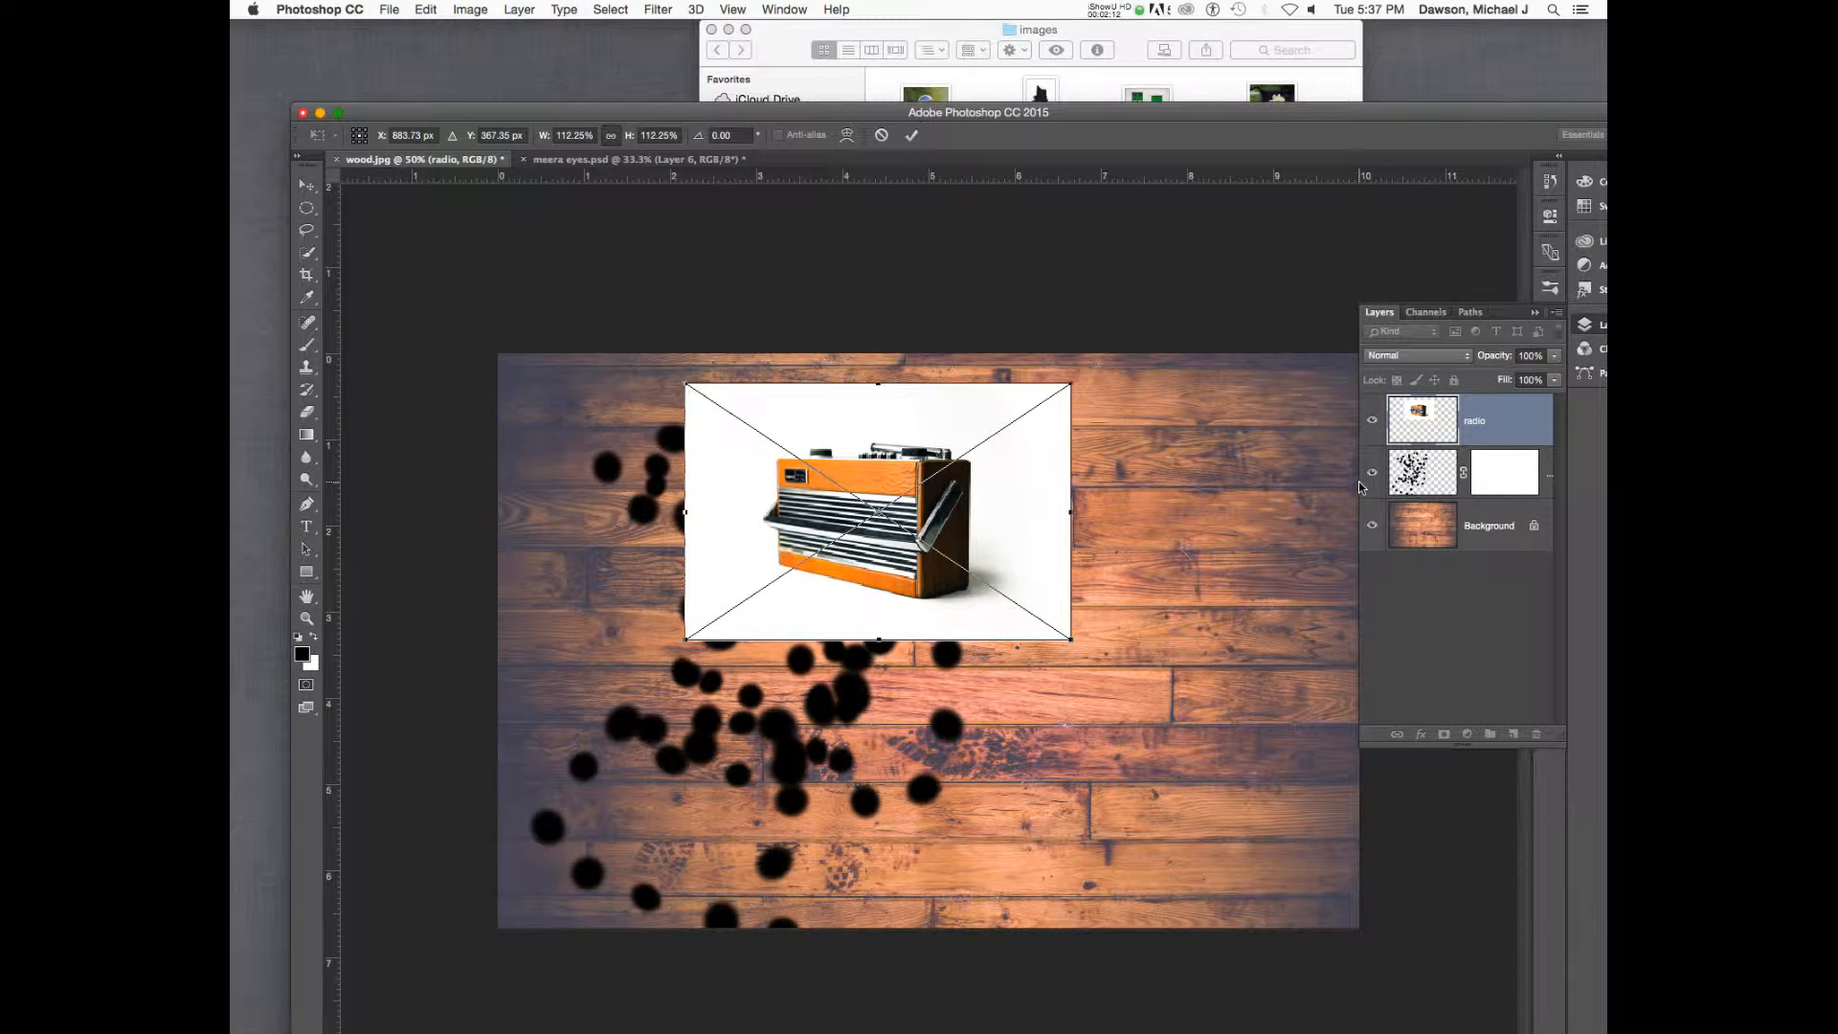
{"action": "key", "text": "Return"}
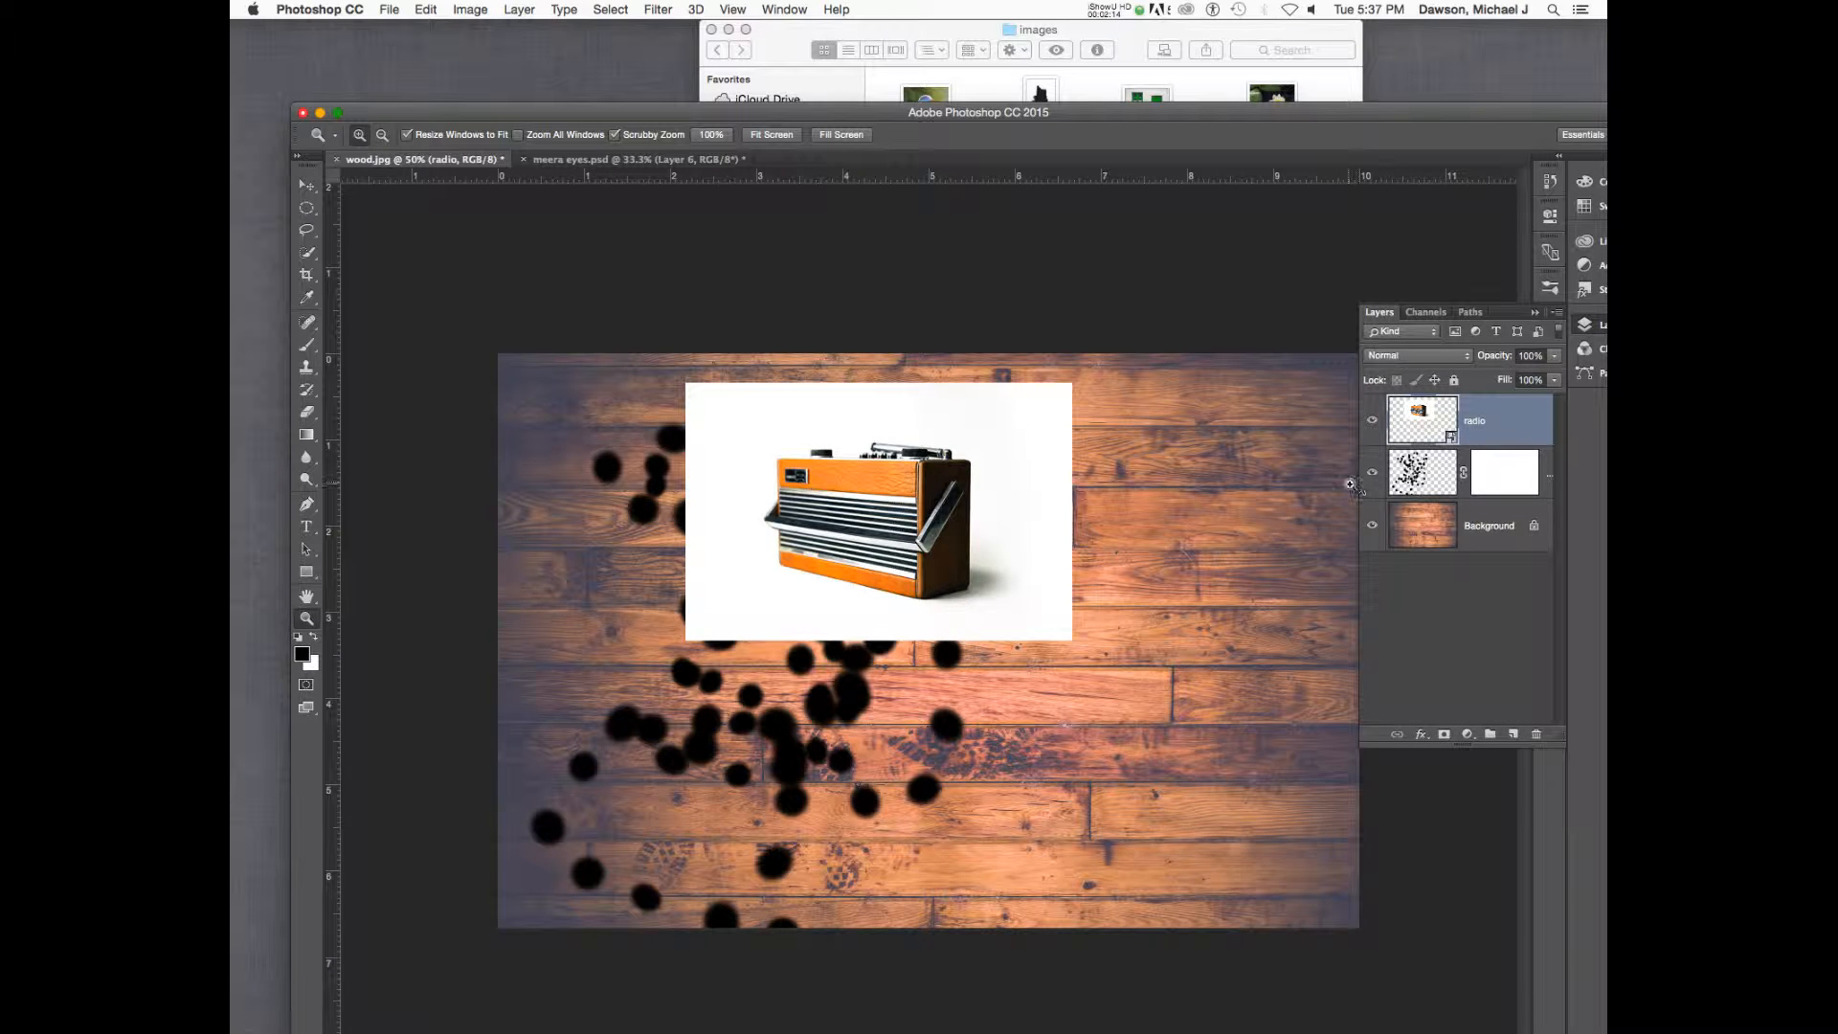
- Hide the dotted layer and the Background, and move the radio toward the canvas's upper-left area
{"action": "left_click", "coordinate": [1372, 474]}
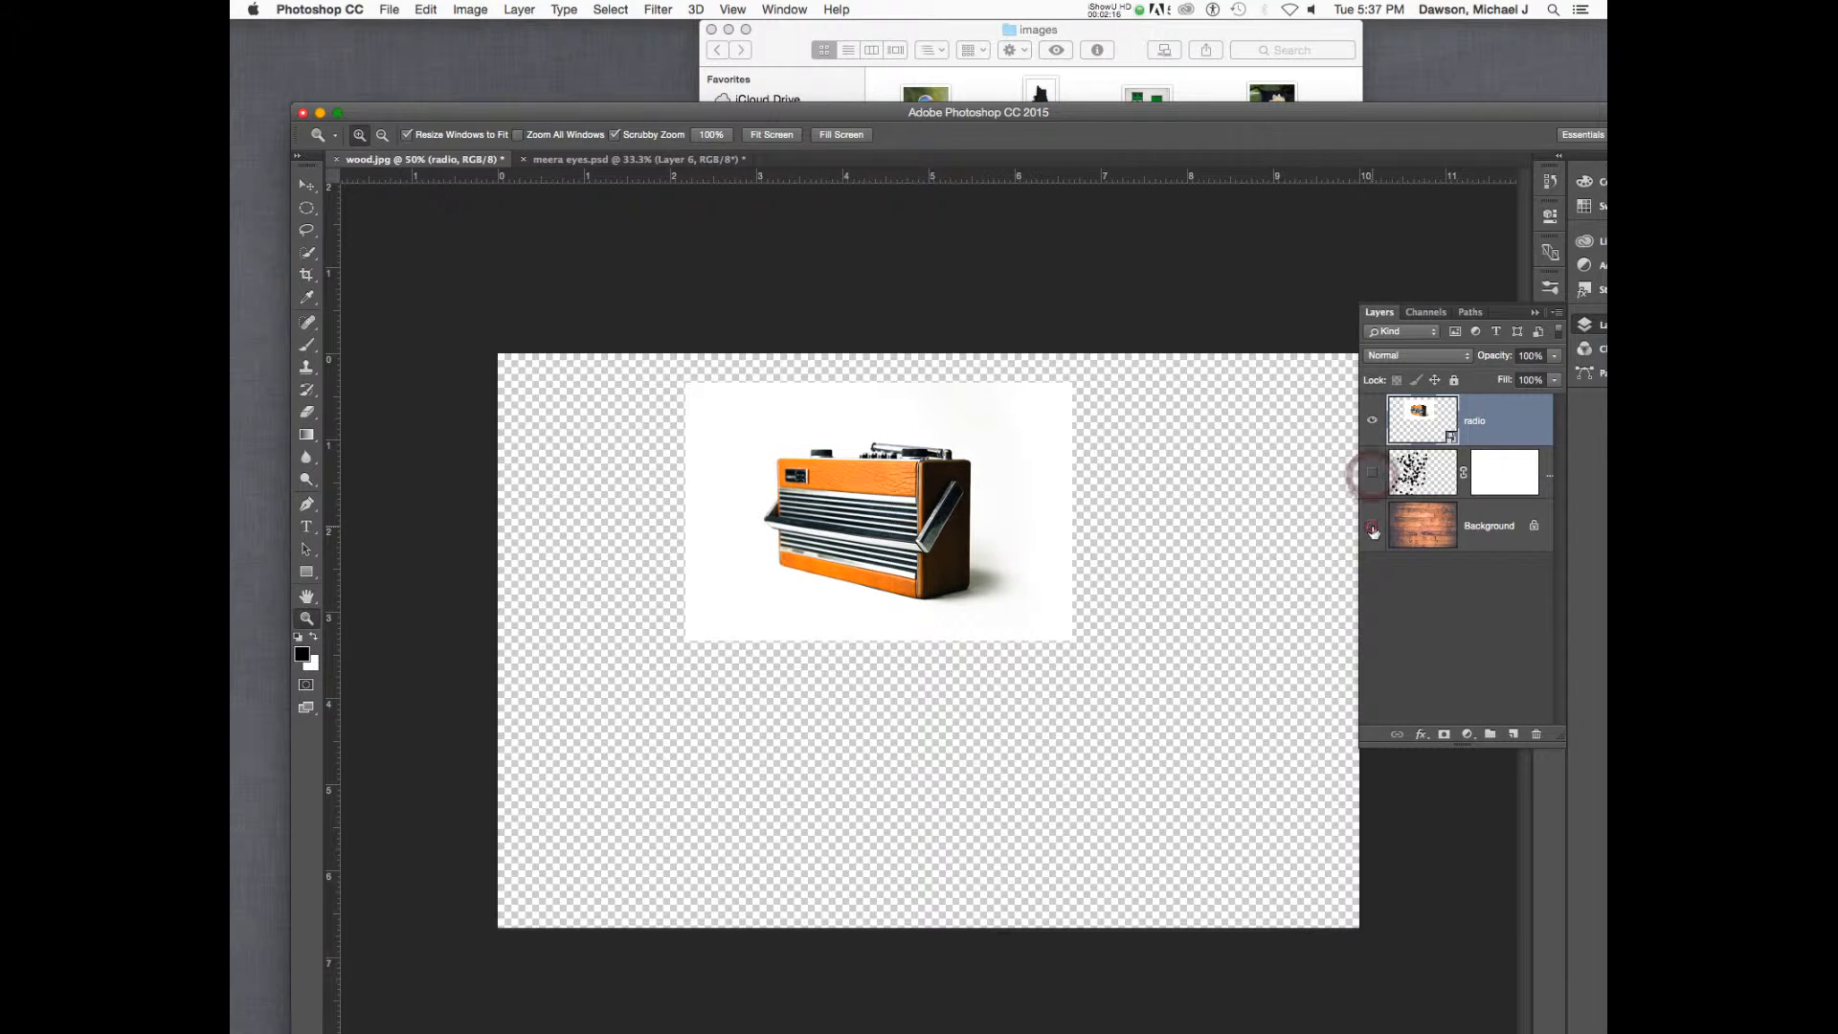
{"action": "left_click", "coordinate": [1372, 526]}
{"action": "key", "text": "v"}
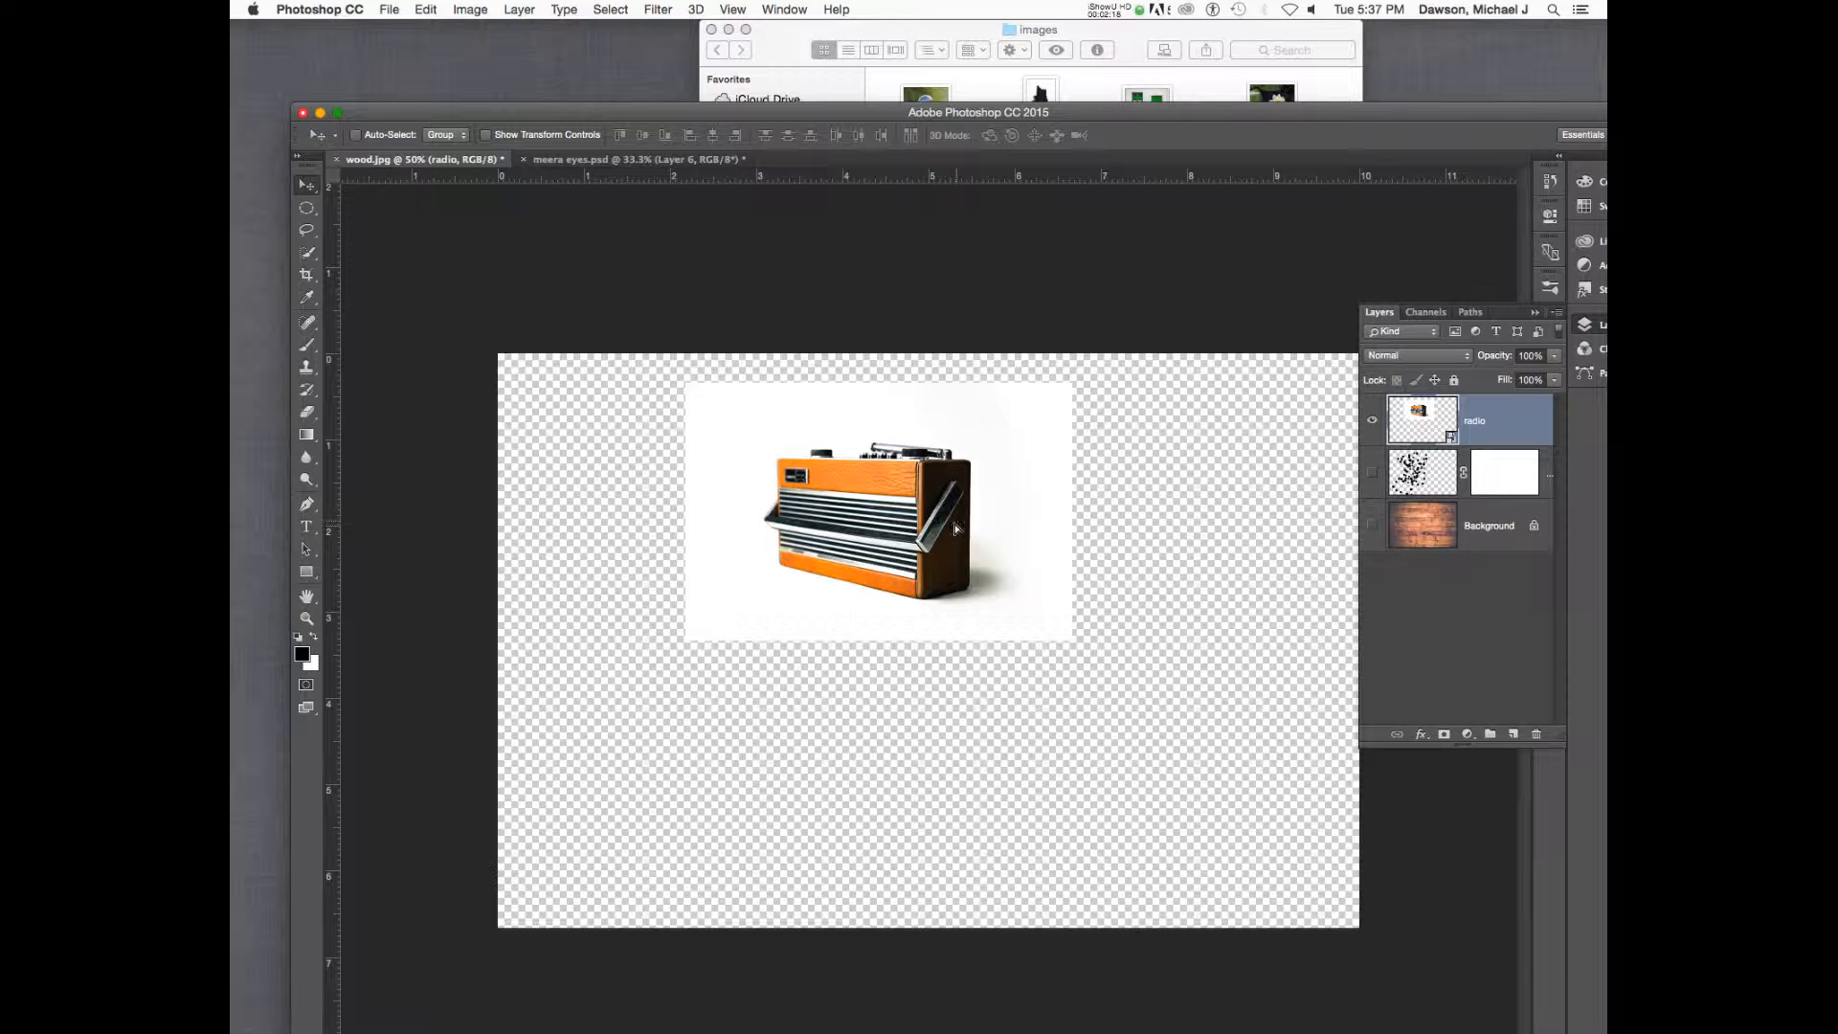
{"action": "left_click_drag", "start_coordinate": [957, 527], "coordinate": [857, 546]}
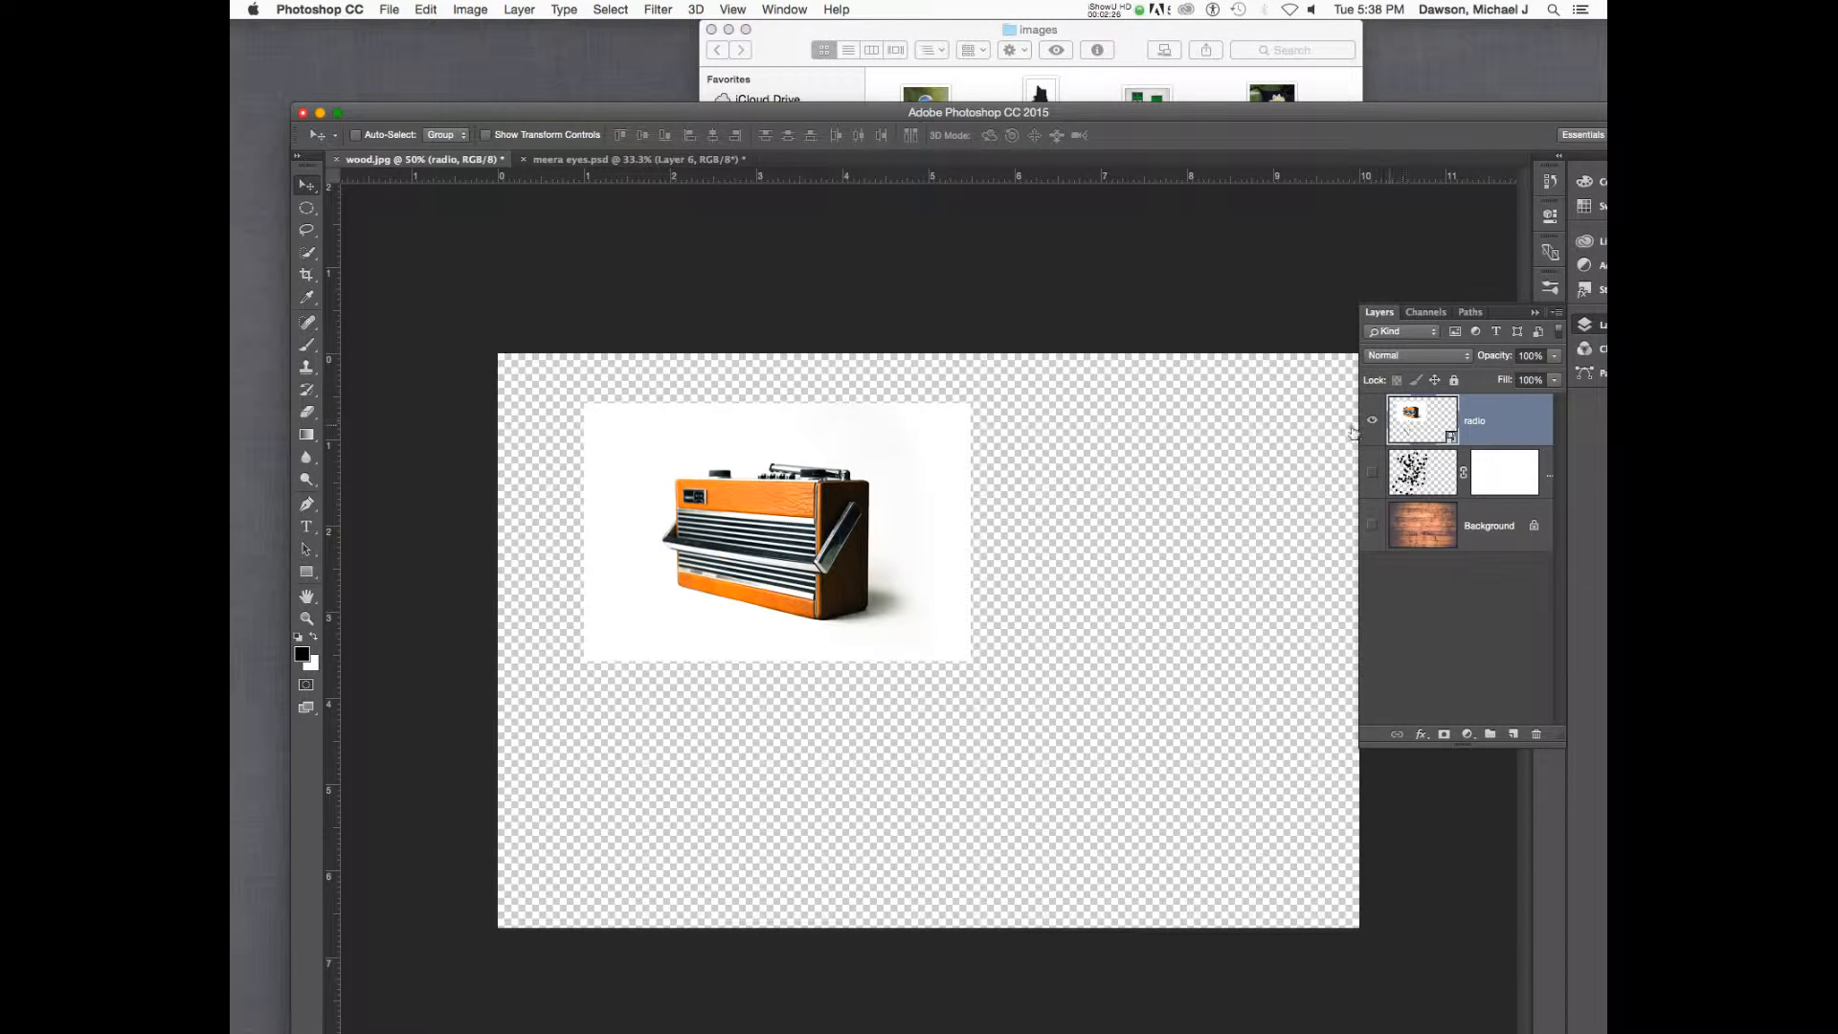
- Try enlarging the radio smart object to about 251% with Free Transform
{"action": "key", "text": "super+t"}
{"action": "left_click_drag", "start_coordinate": [972, 413], "coordinate": [1212, 251]}
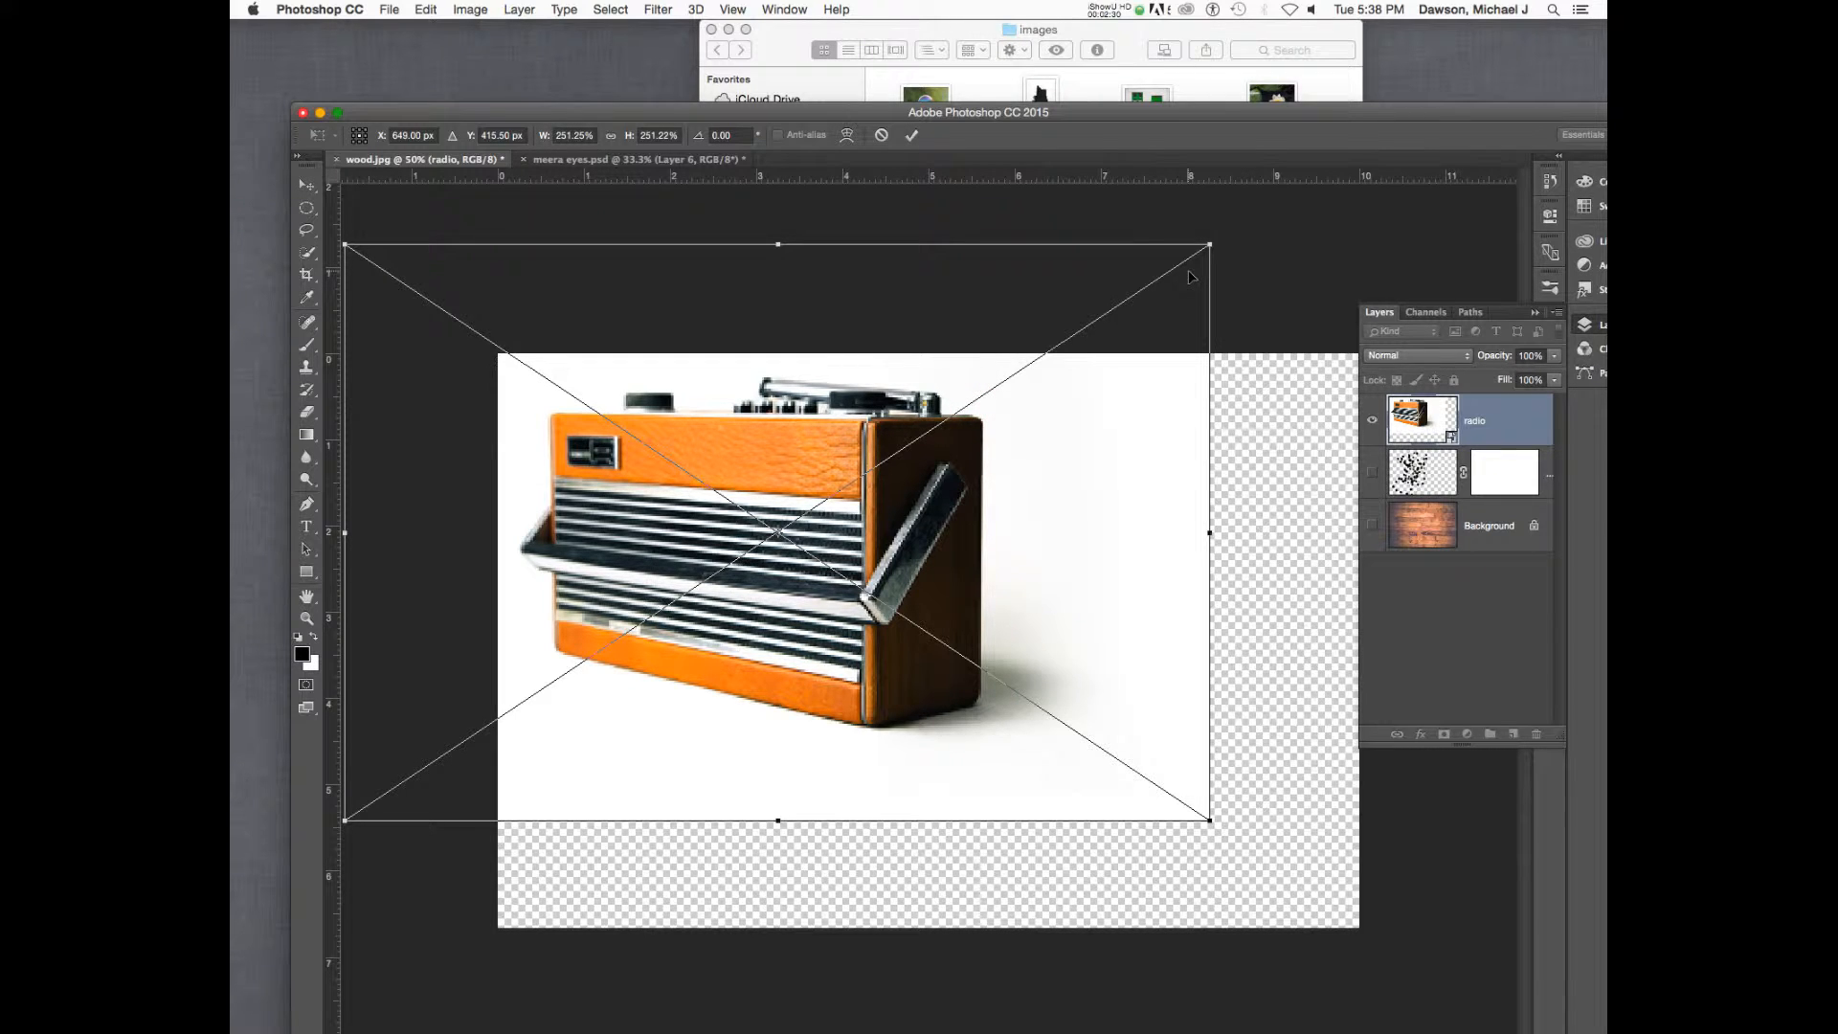
{"action": "key", "text": "Escape"}
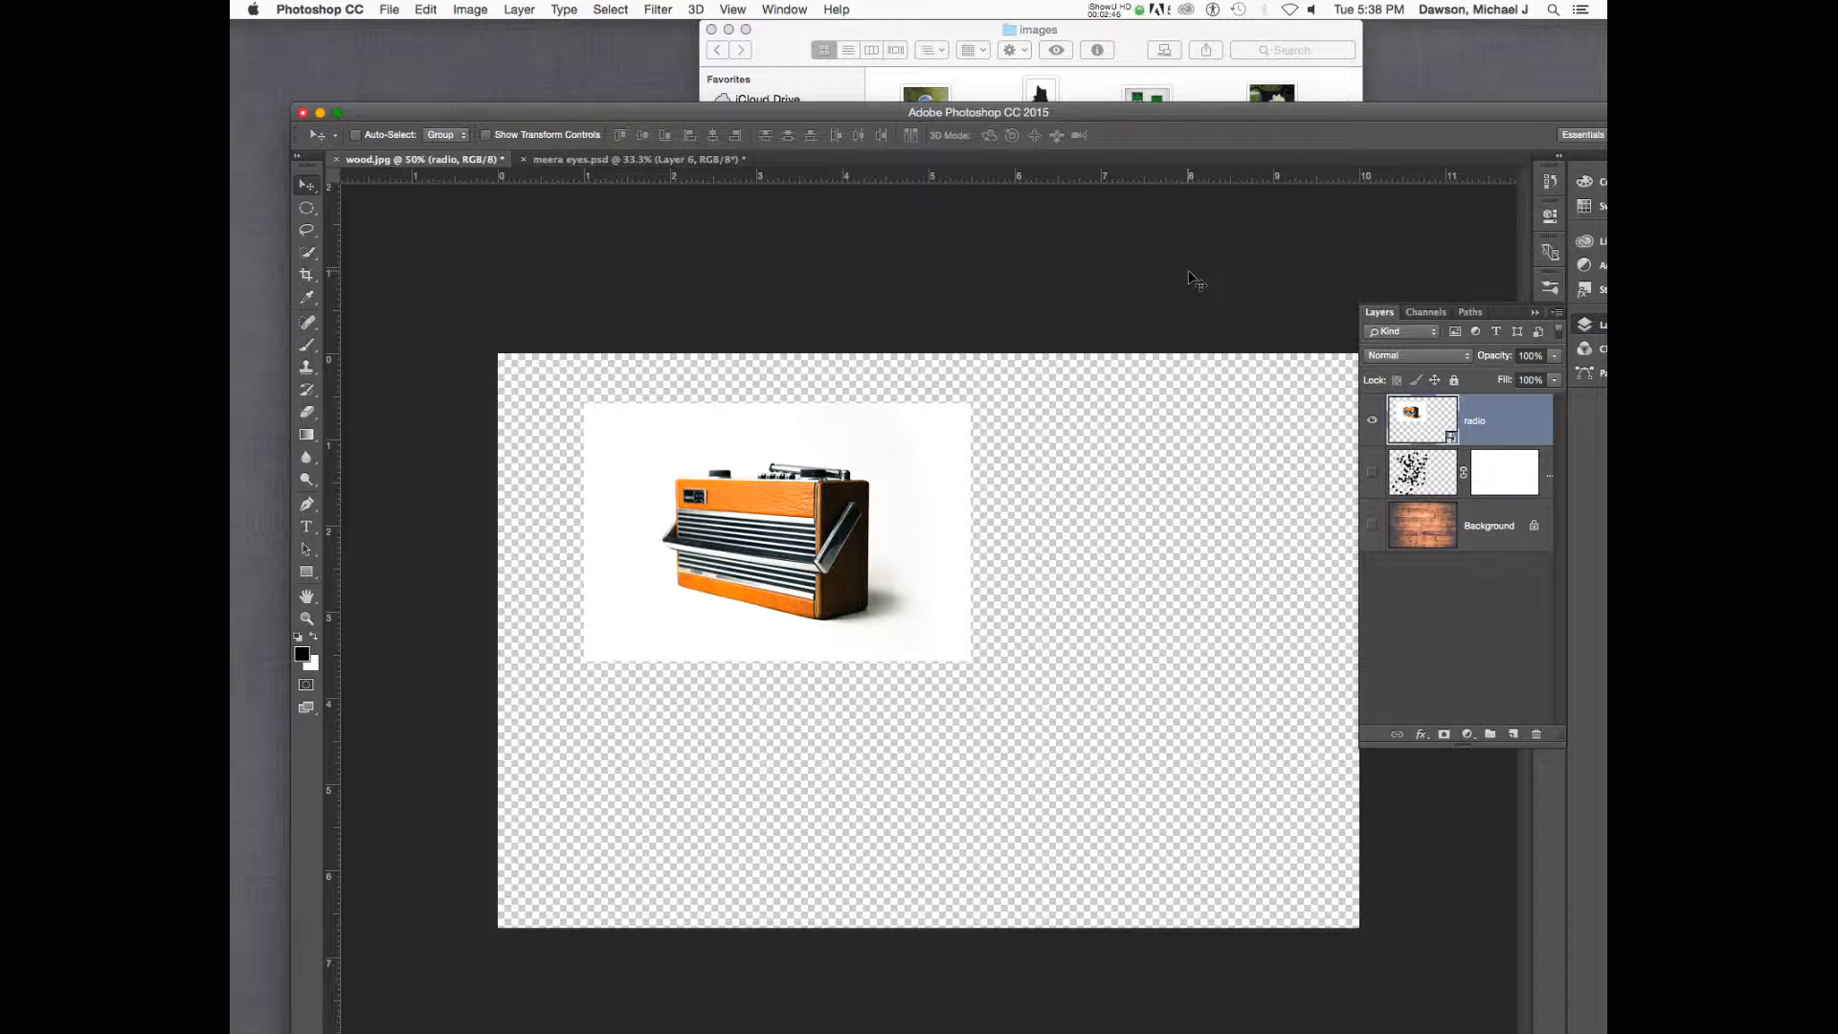
- Choose the Magic Wand tool with the radio shown at 100% zoom
{"action": "key", "text": "super+plus"}
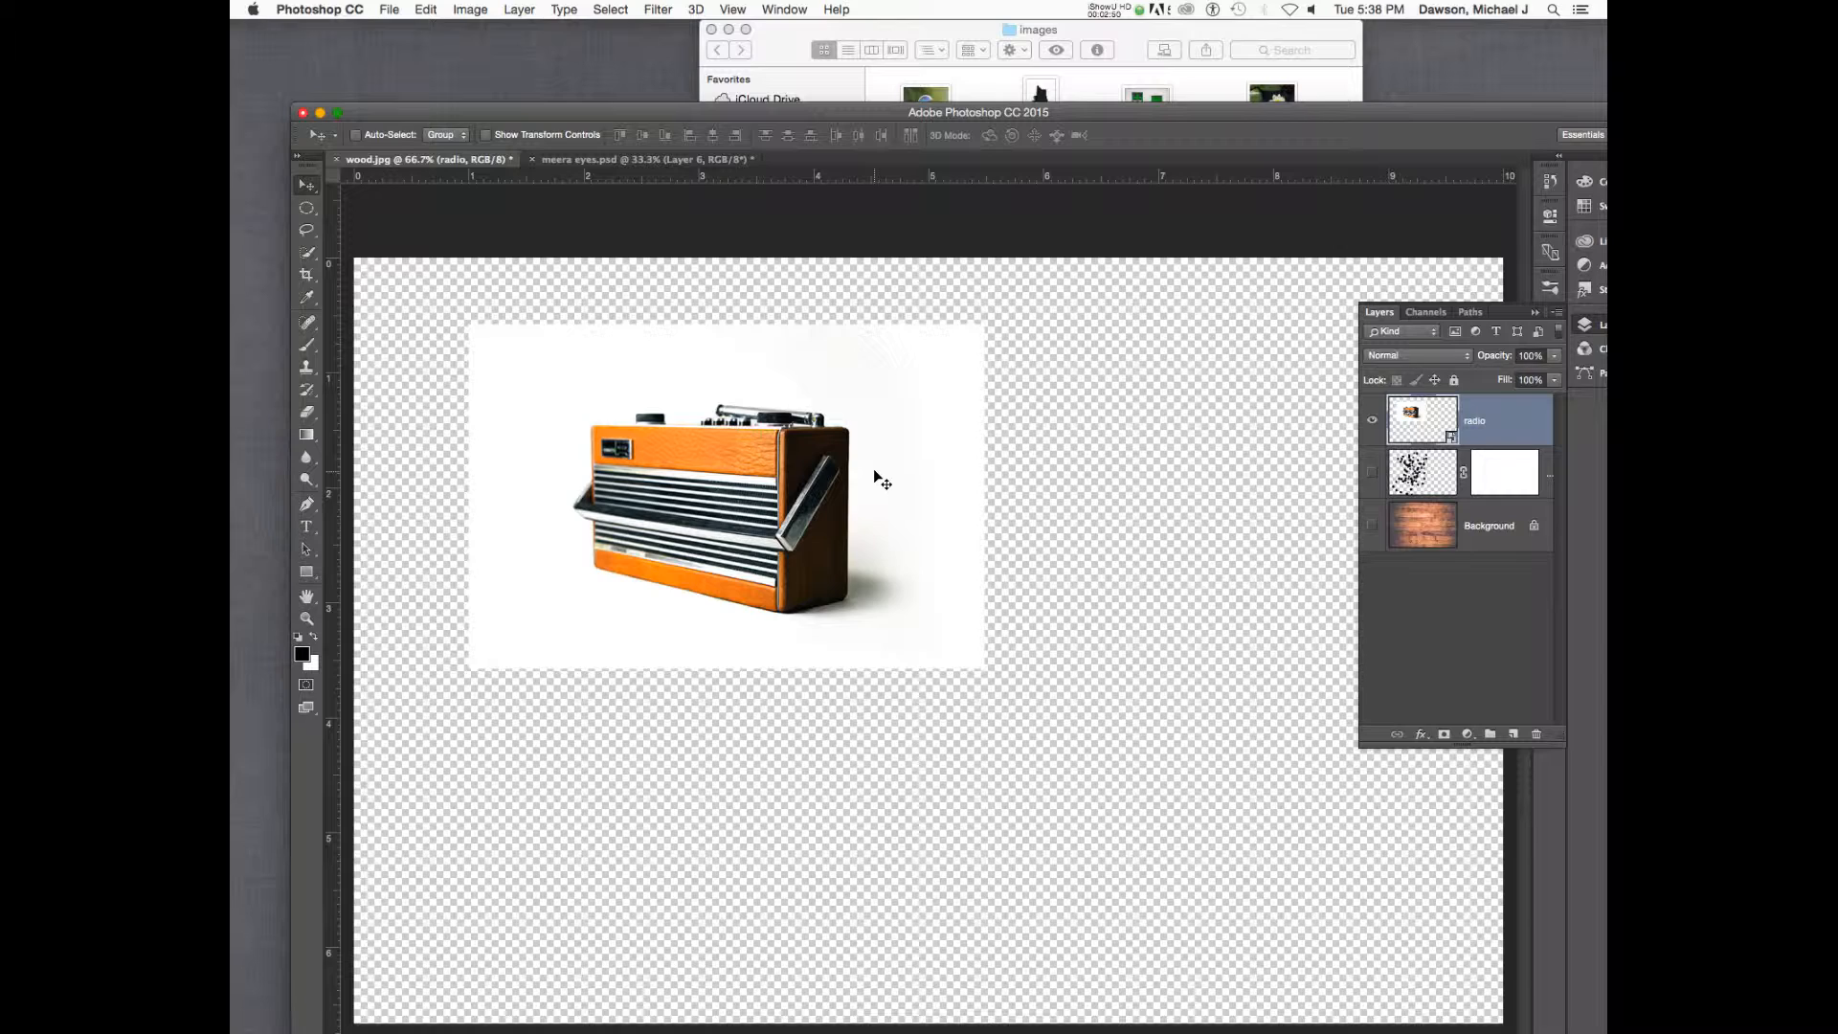
{"action": "key", "text": "super+plus"}
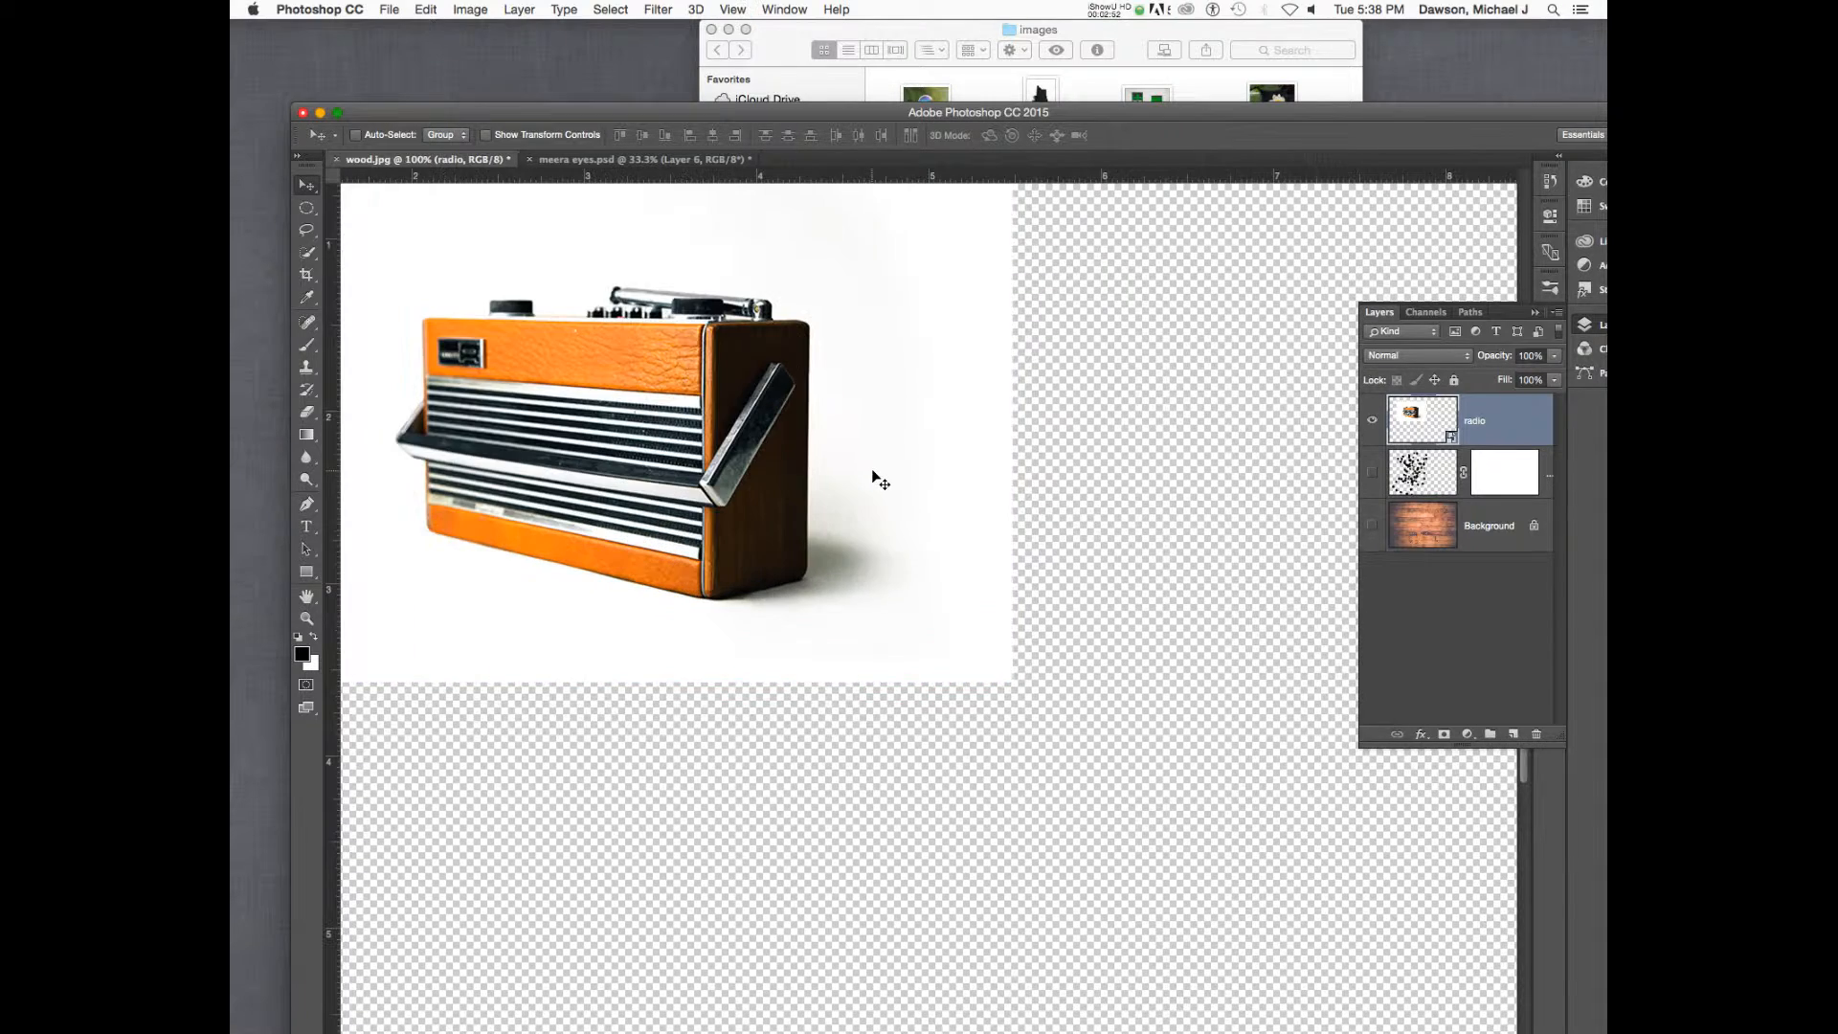
{"action": "scroll", "coordinate": [875, 471], "scroll_direction": "left", "scroll_amount": 2}
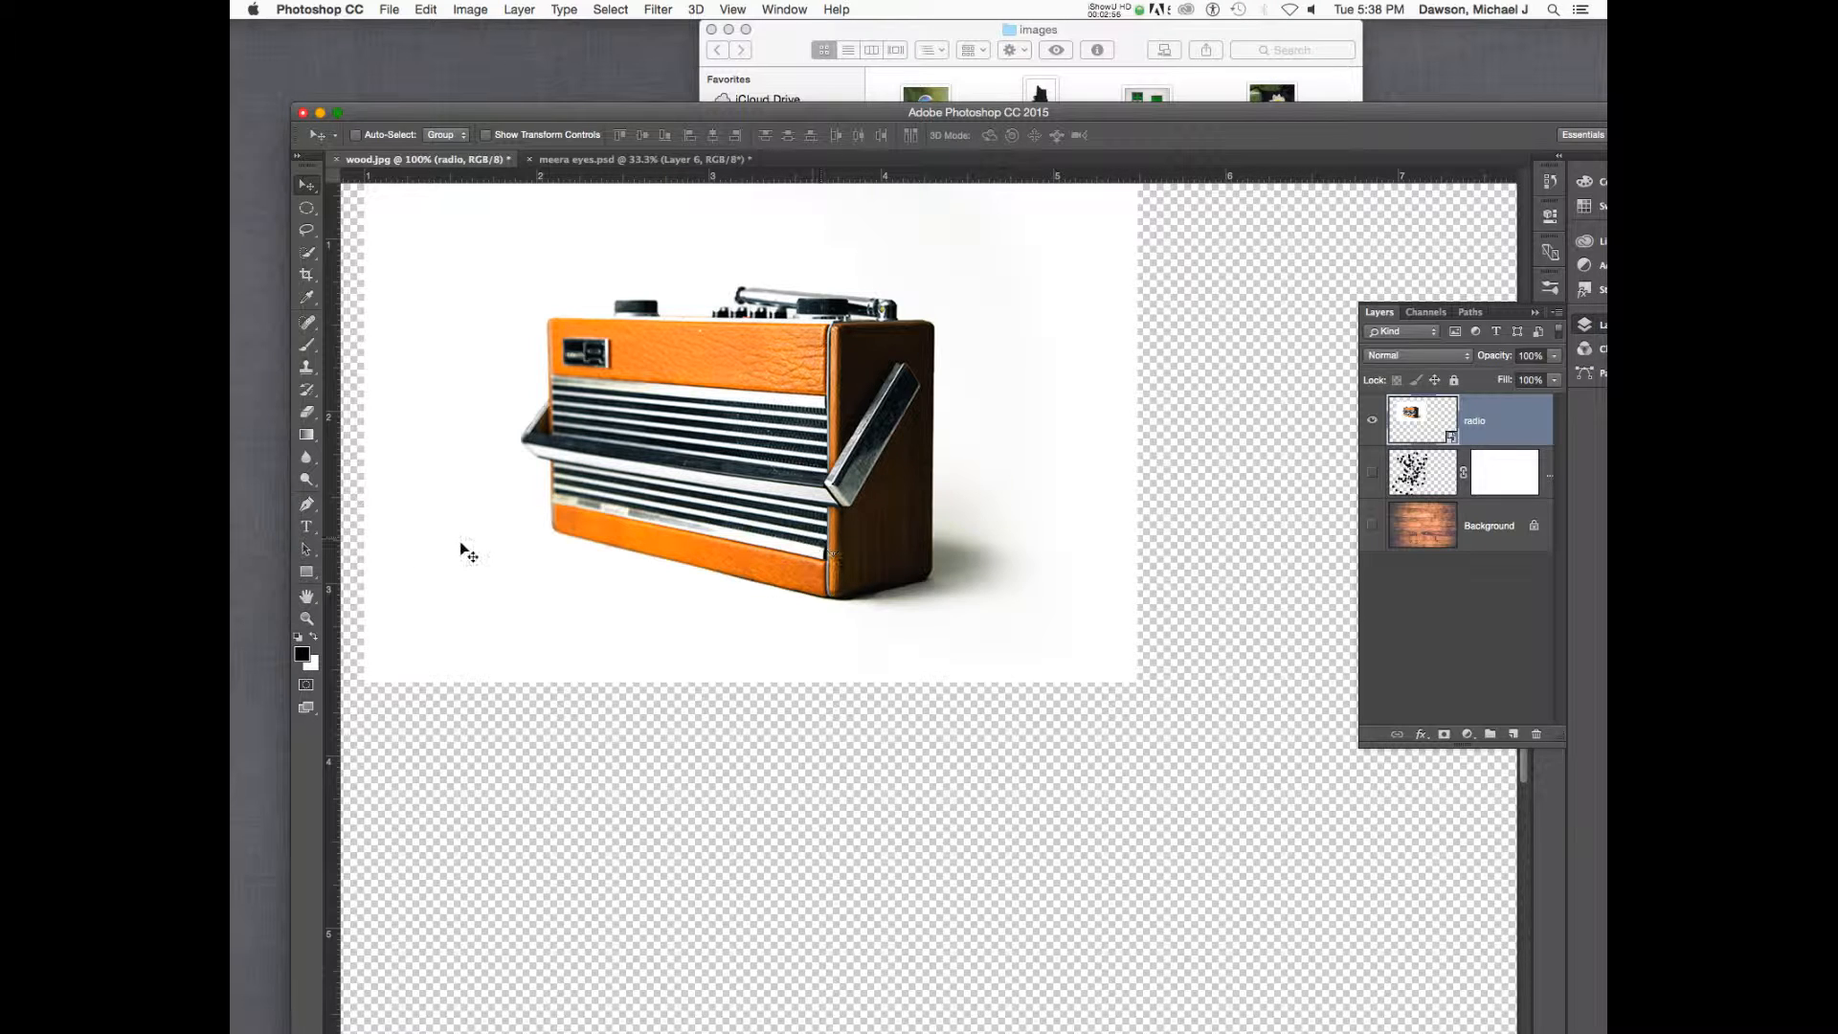
{"action": "key", "text": "w"}
{"action": "left_click_drag", "start_coordinate": [306, 252], "coordinate": [371, 264]}
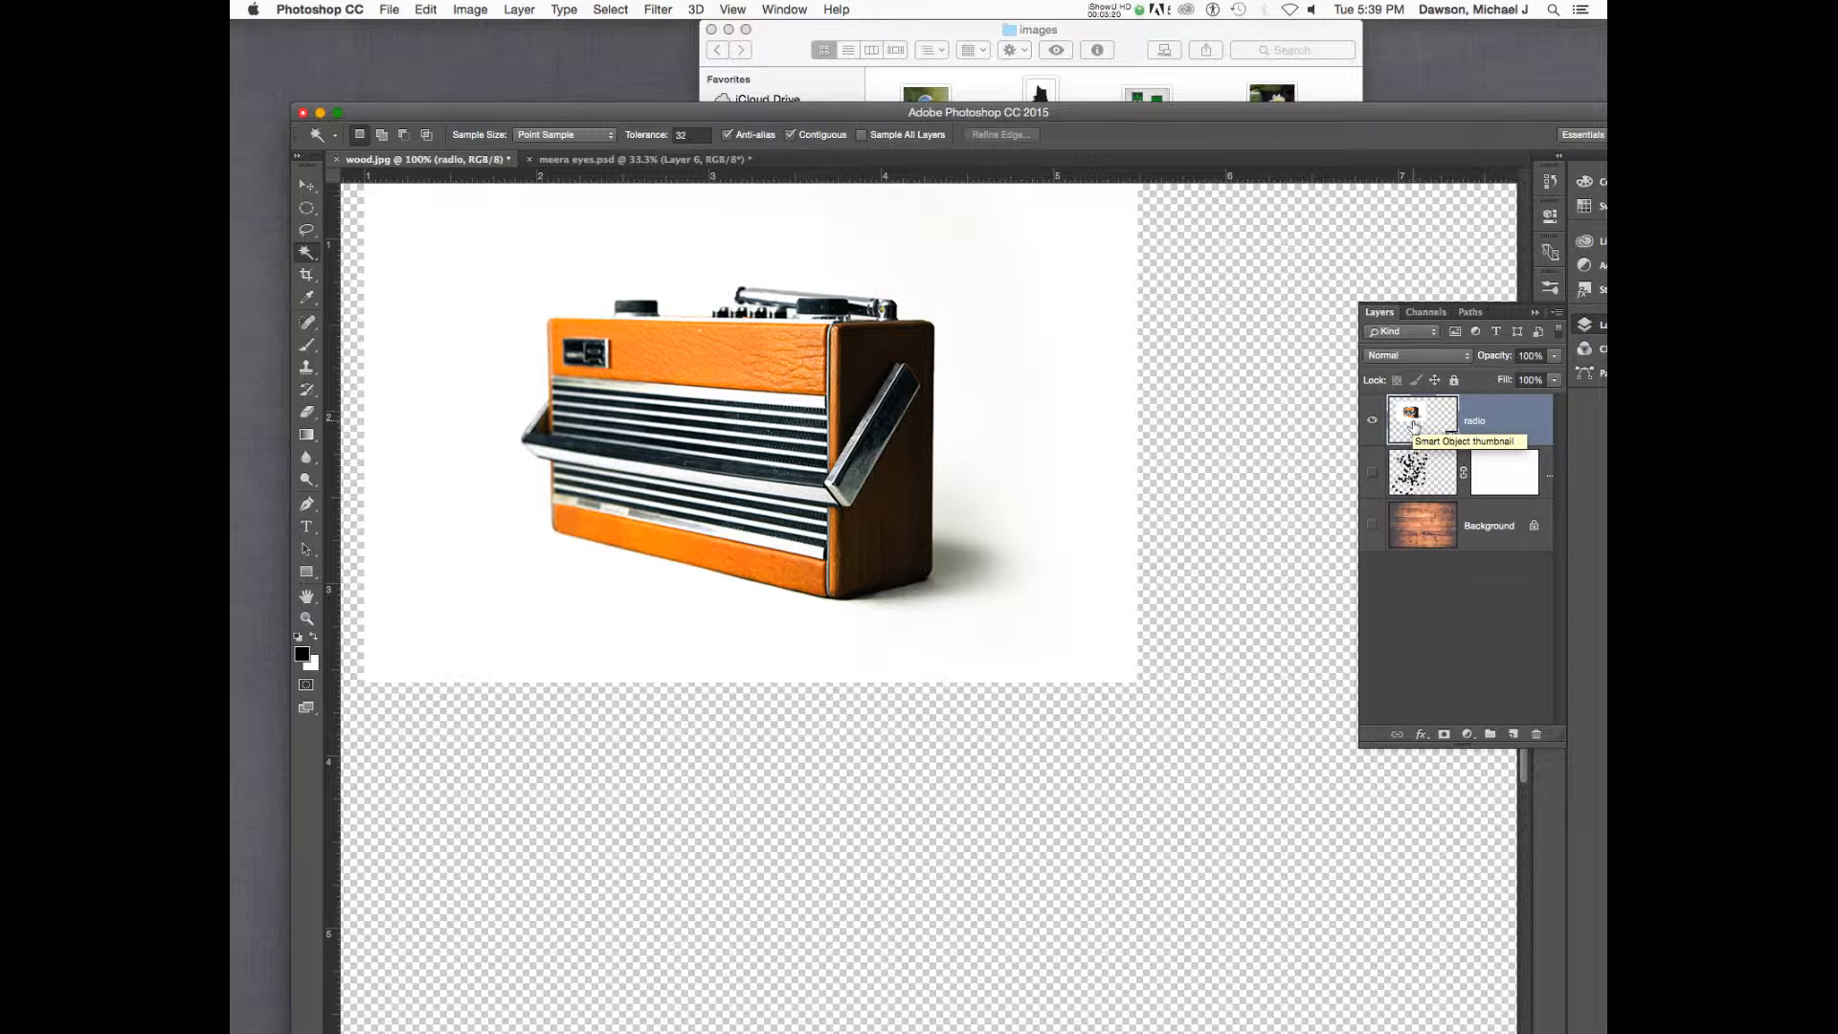
- Make the dotted layer active and turn the Background layer's visibility back on
{"action": "left_click", "coordinate": [1428, 478]}
{"action": "left_click", "coordinate": [1418, 424]}
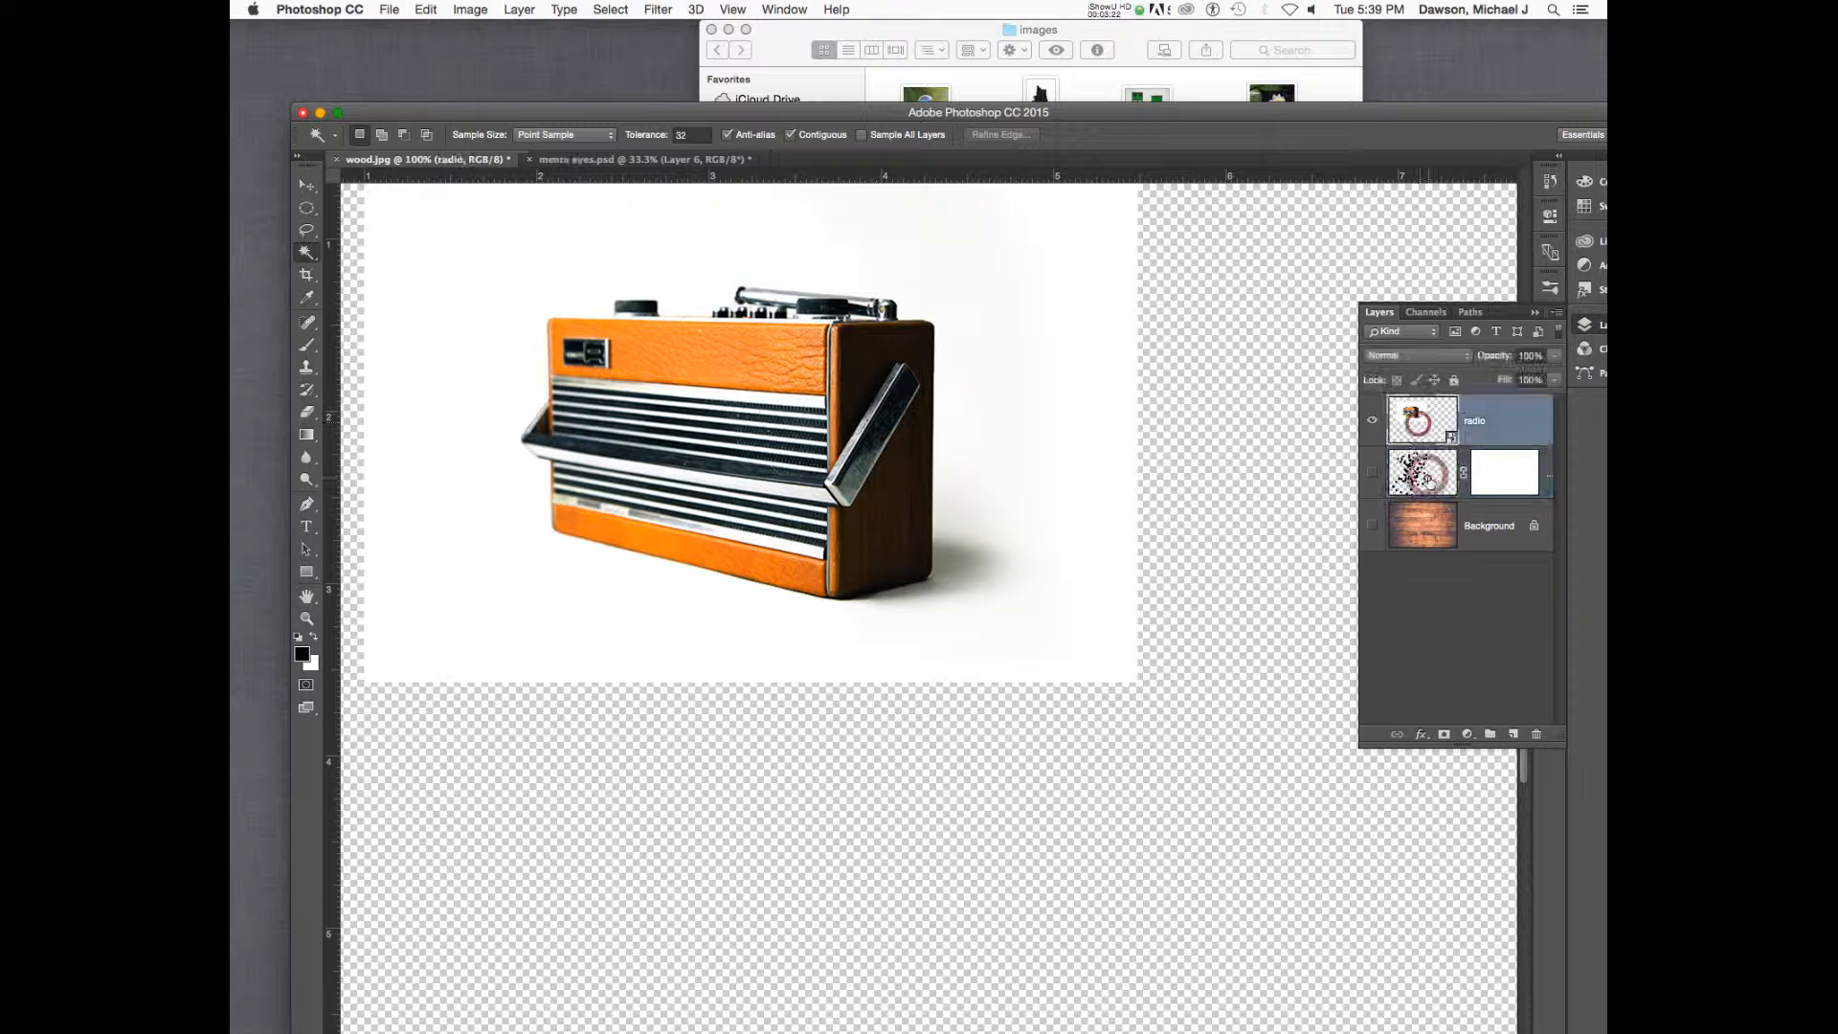
{"action": "left_click", "coordinate": [1429, 477]}
{"action": "left_click", "coordinate": [1373, 525]}
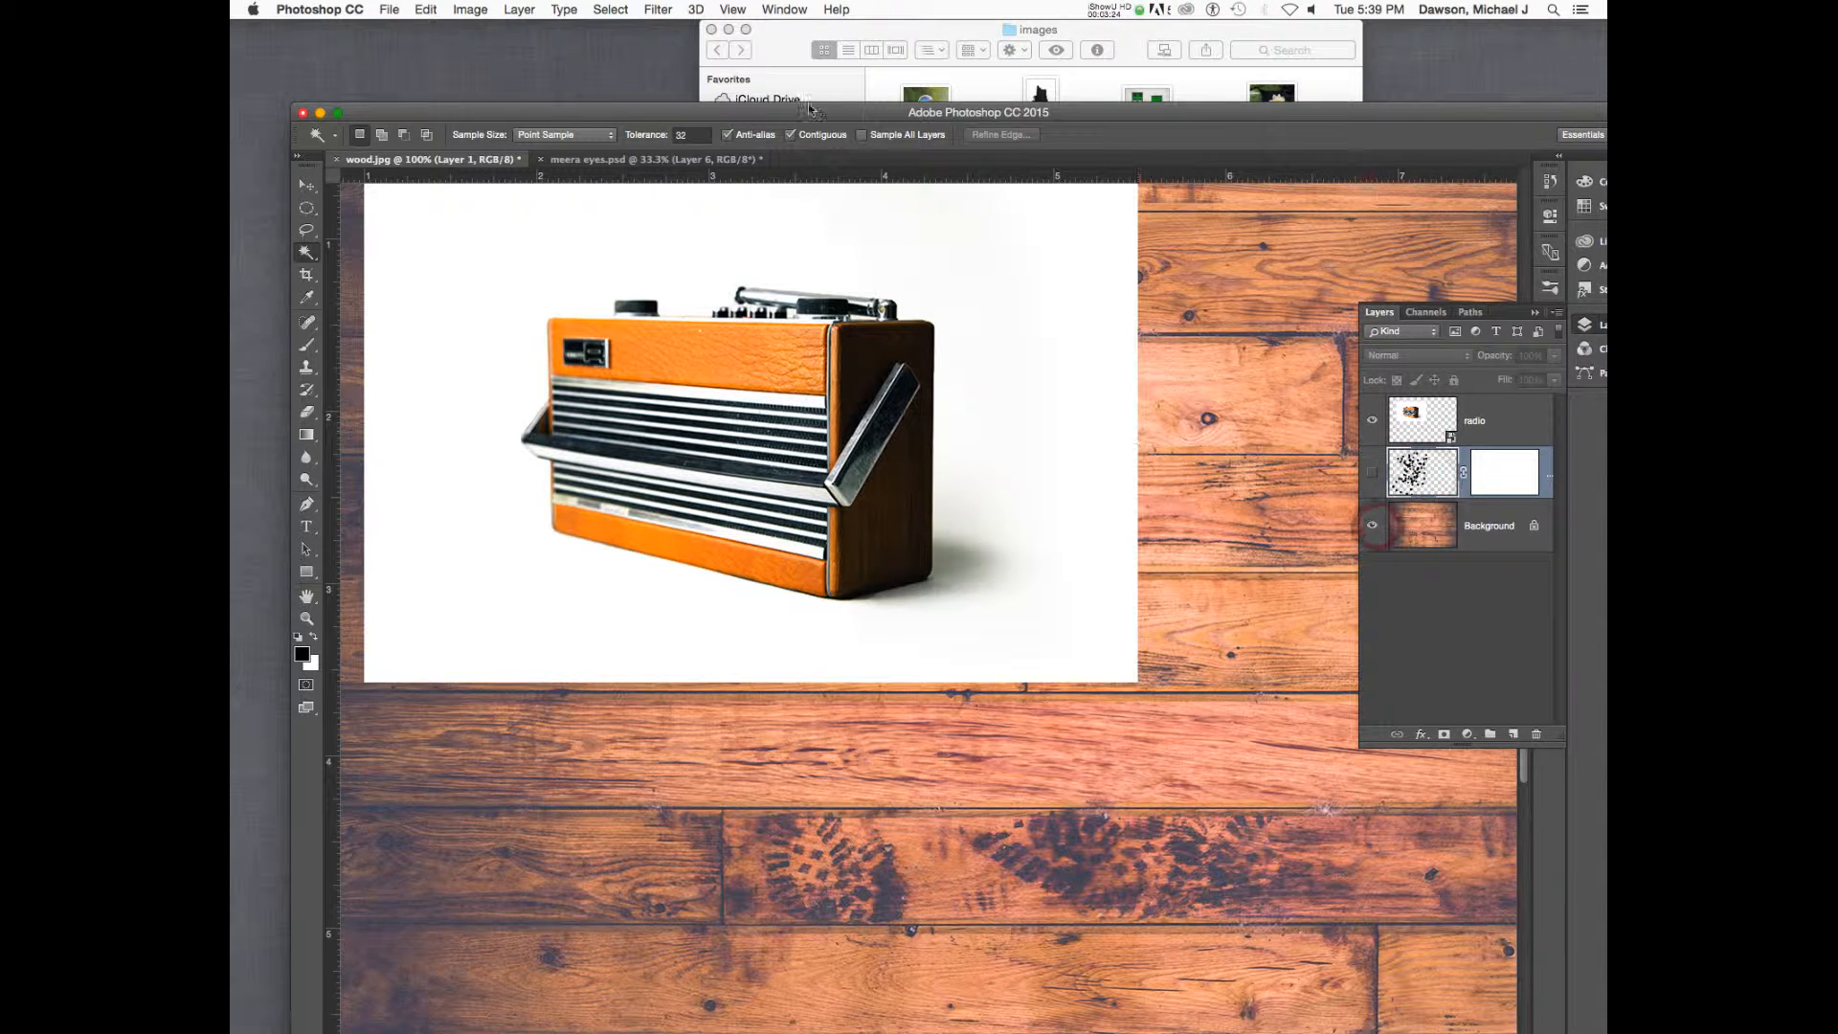
- Enable Sample All Layers, select the white area around the radio, and add patches of the wood planks to the selection
{"action": "left_click", "coordinate": [863, 134]}
{"action": "left_click", "coordinate": [1037, 330]}
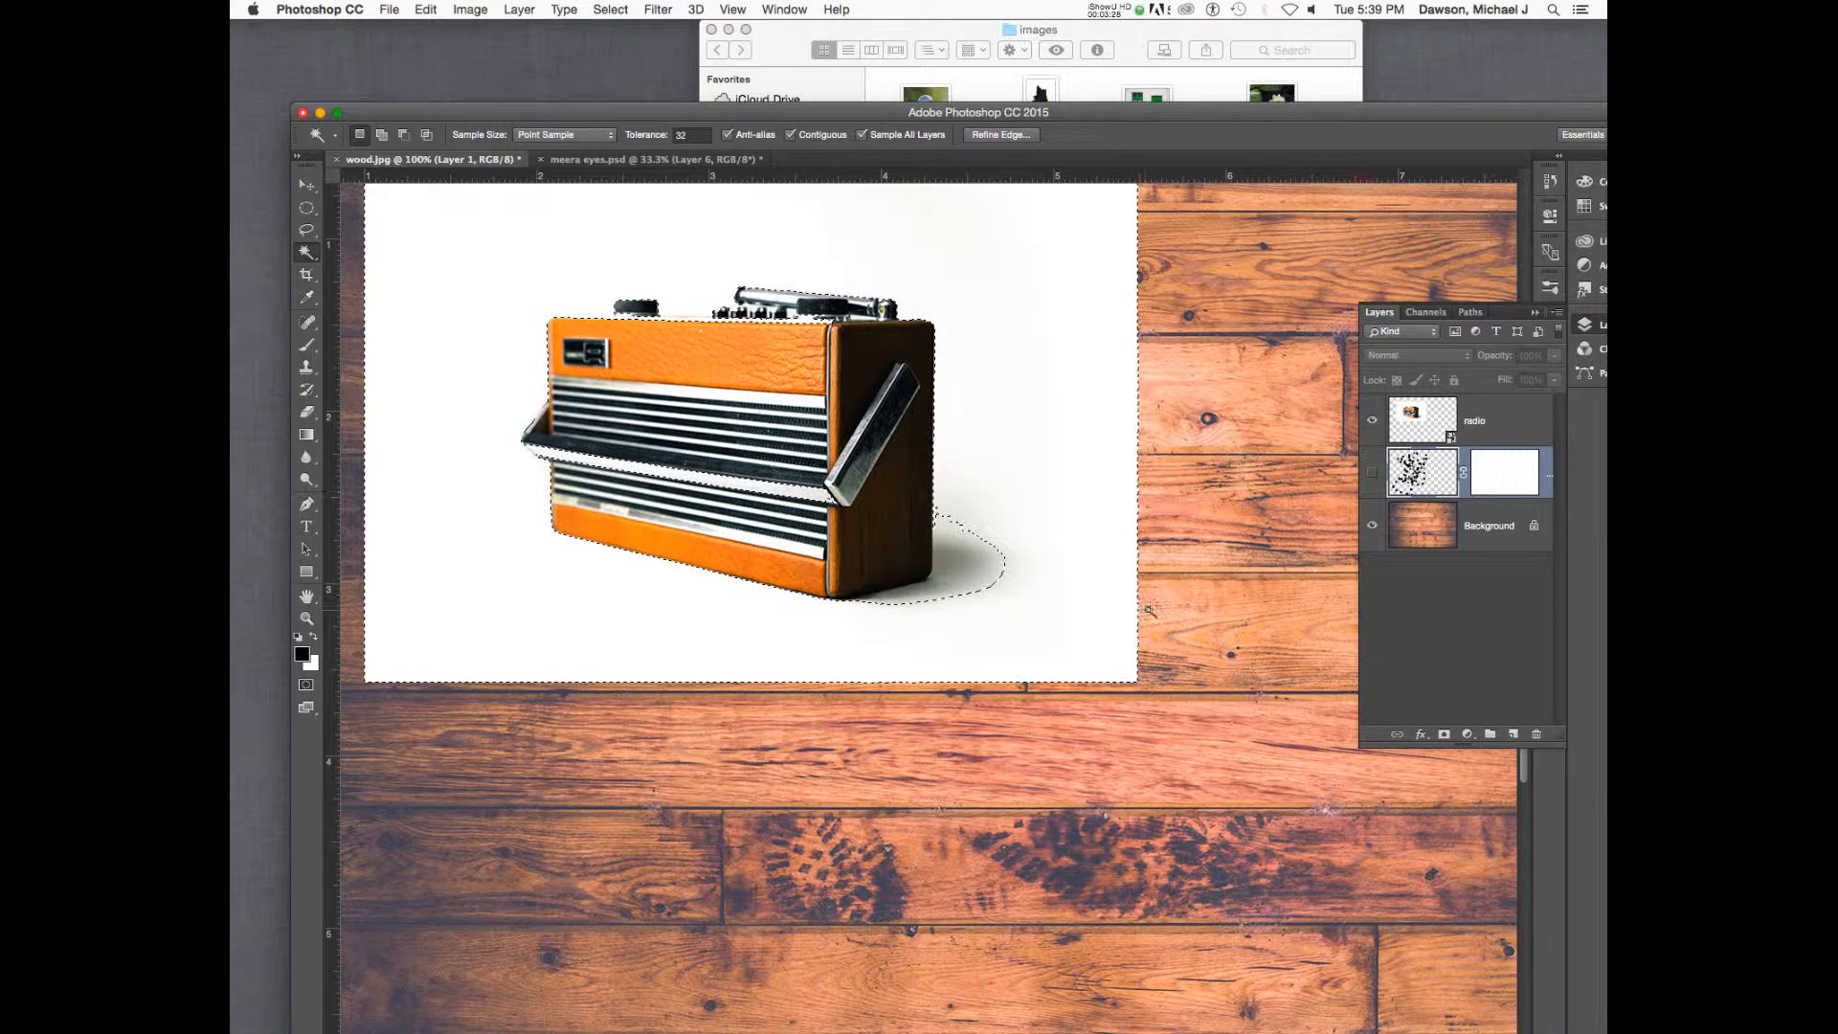
{"action": "left_click", "coordinate": [1210, 489], "text": "shift"}
{"action": "left_click", "coordinate": [1213, 293], "text": "shift"}
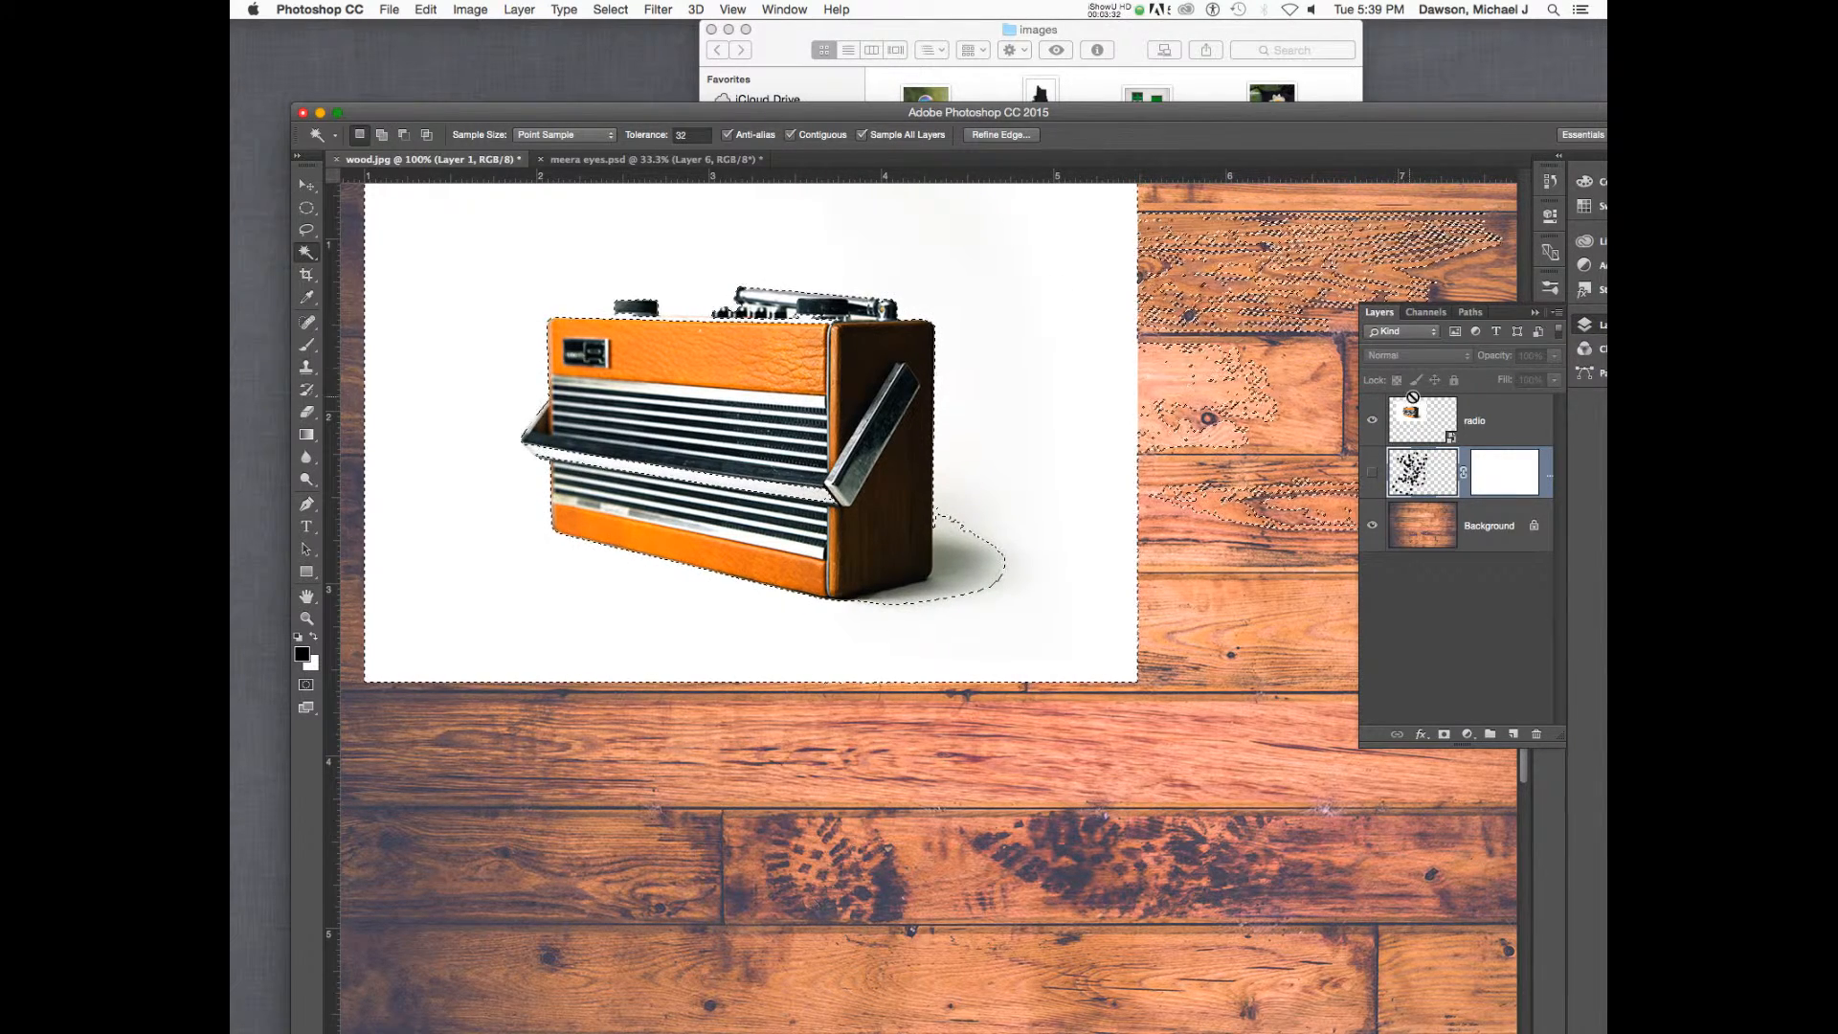
- Select the radio layer's white background with Sample All Layers turned off, and hide the Background layer
{"action": "key", "text": "super+d"}
{"action": "left_click", "coordinate": [1436, 433]}
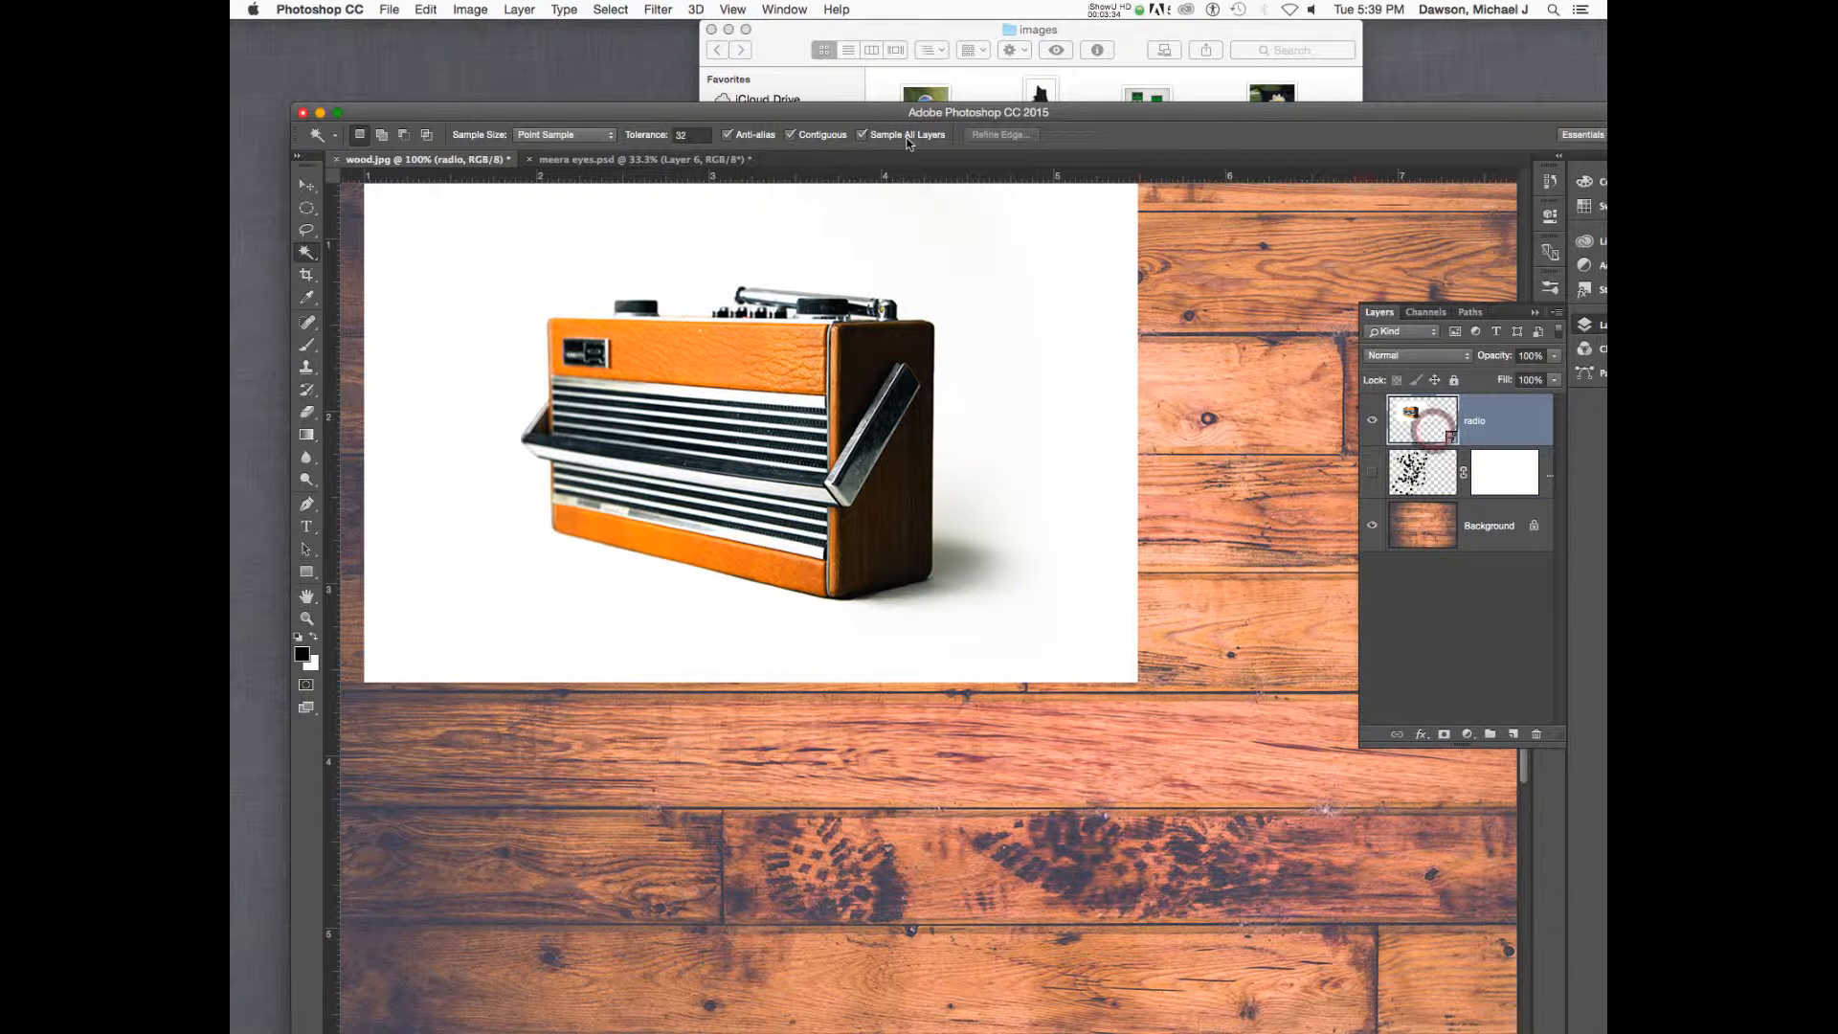
{"action": "left_click", "coordinate": [905, 136]}
{"action": "left_click", "coordinate": [1005, 308]}
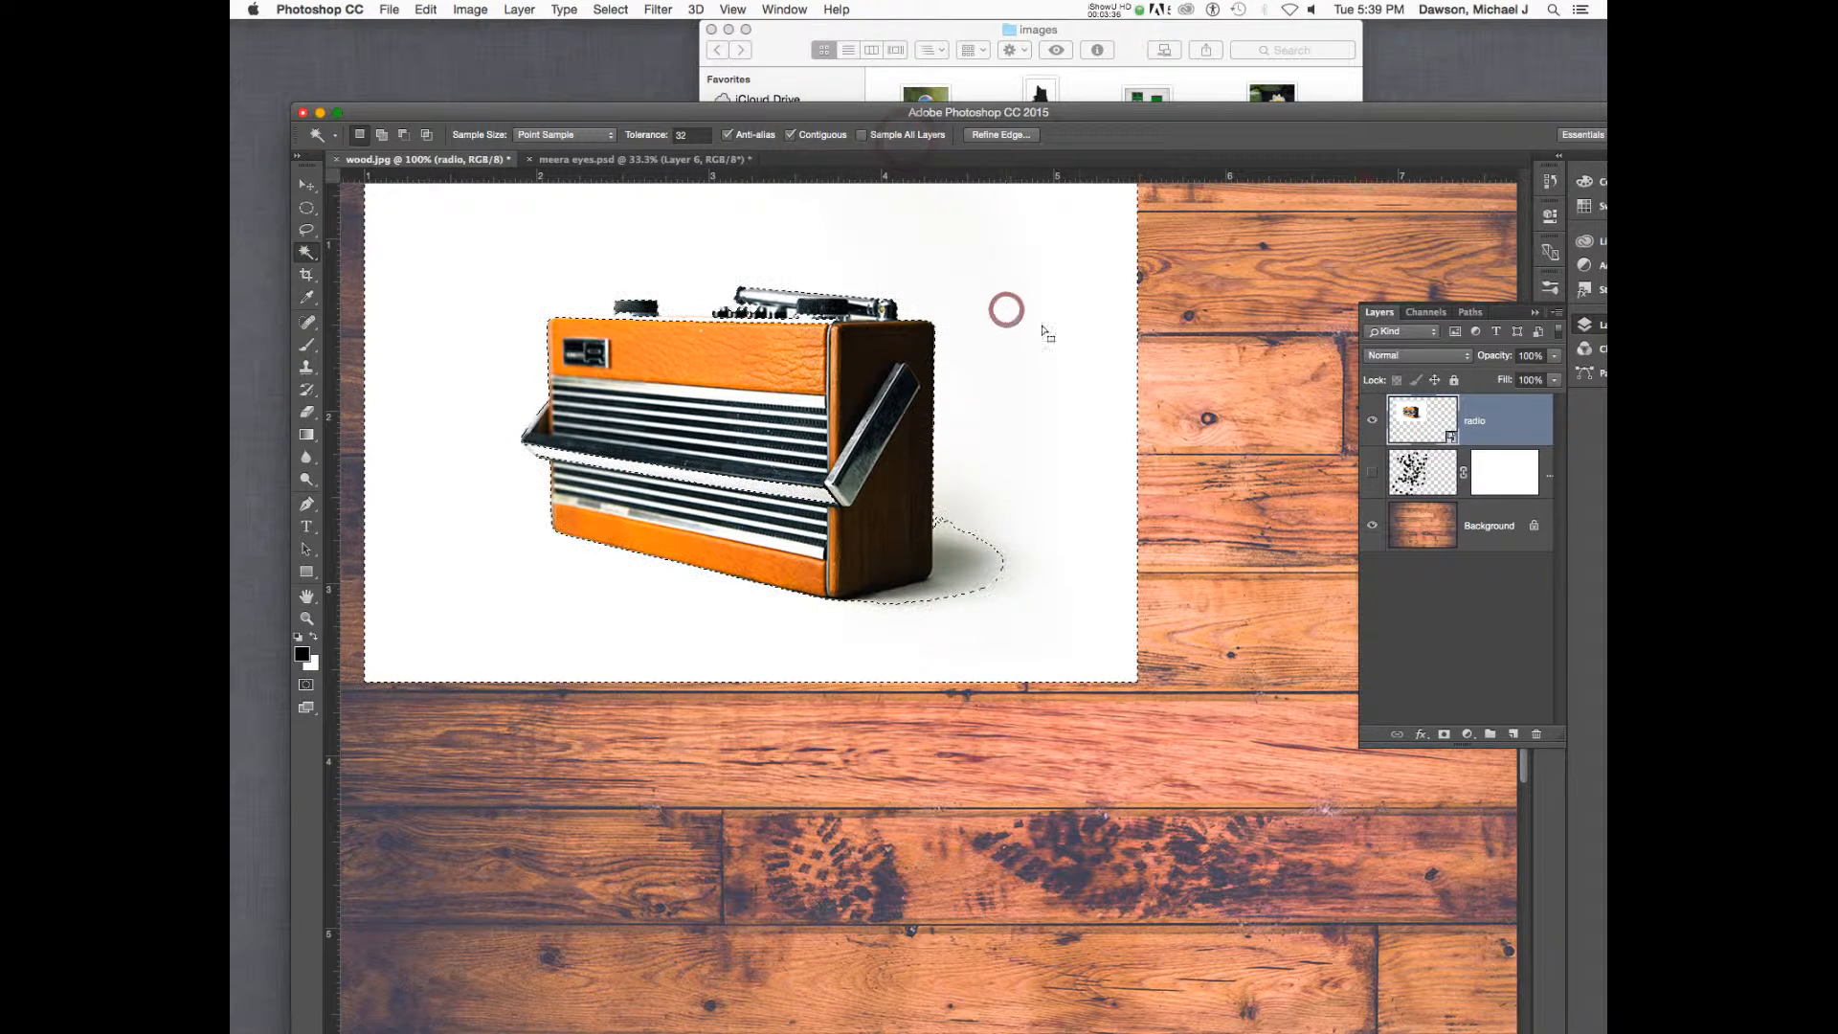
{"action": "left_click", "coordinate": [1372, 525]}
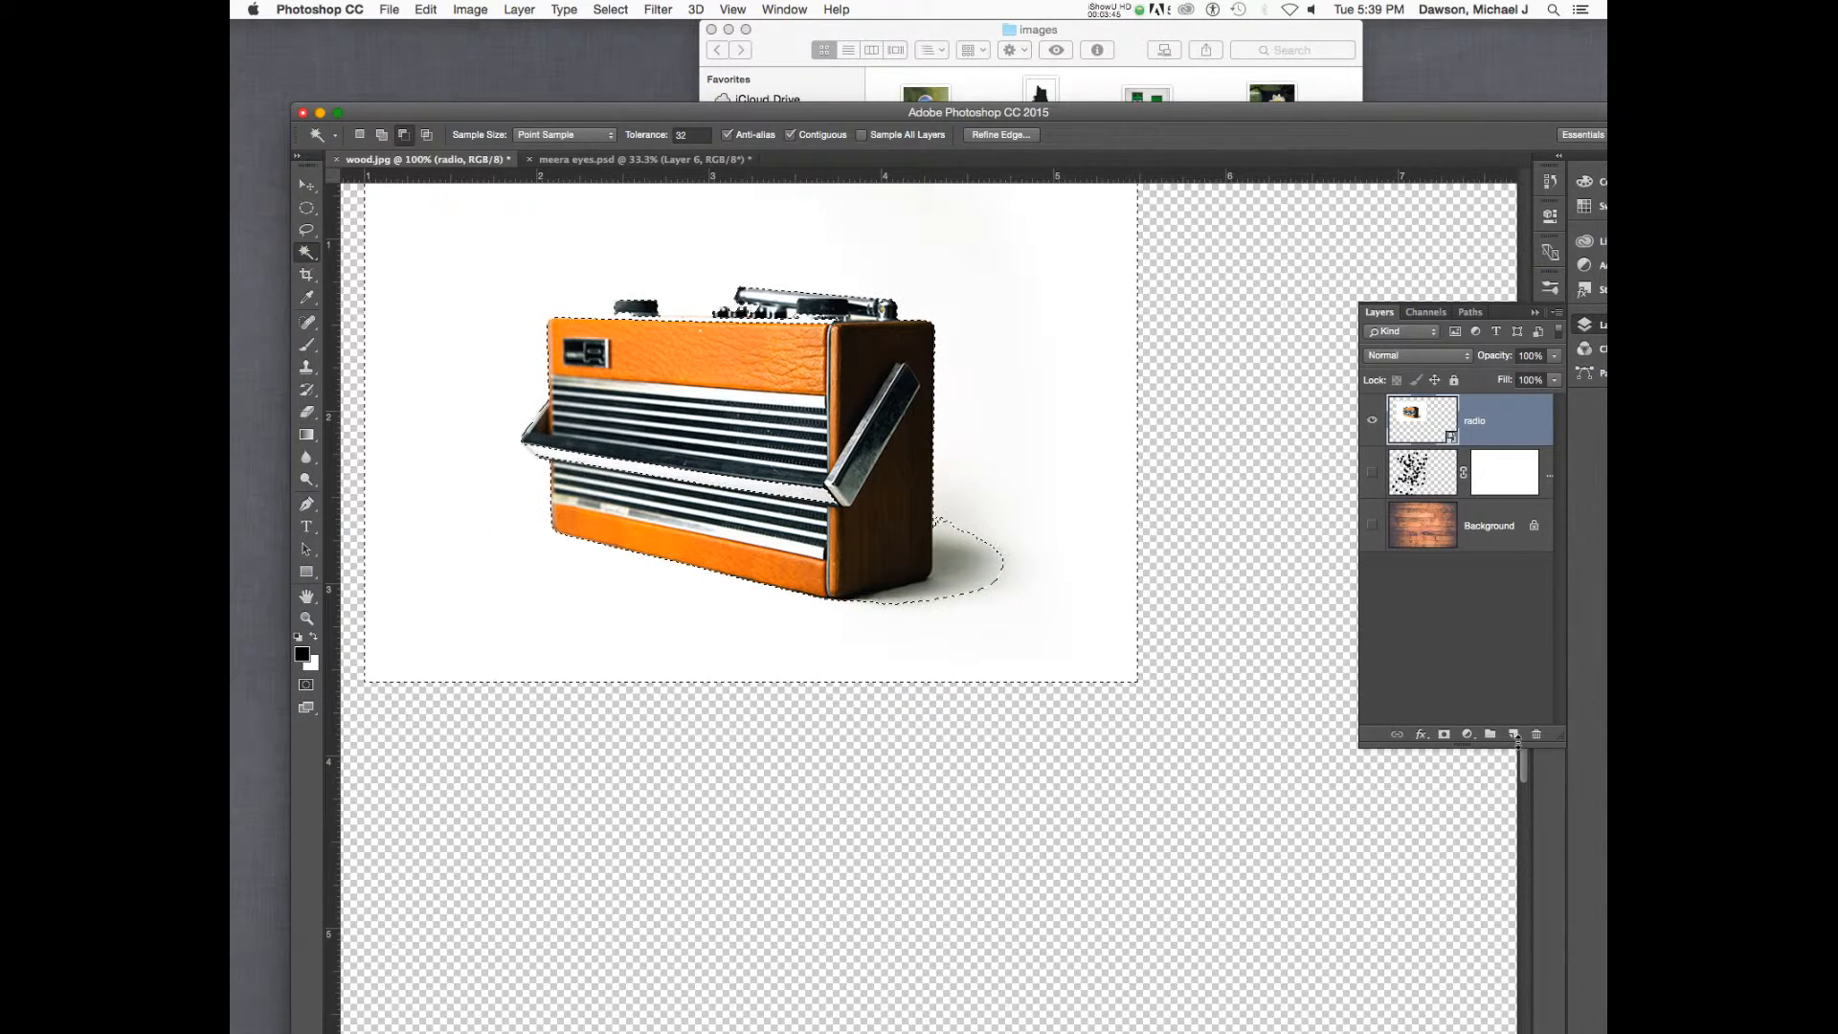
- Try adding a layer mask to the radio layer from the selection and inverting it
{"action": "left_click", "coordinate": [1444, 734]}
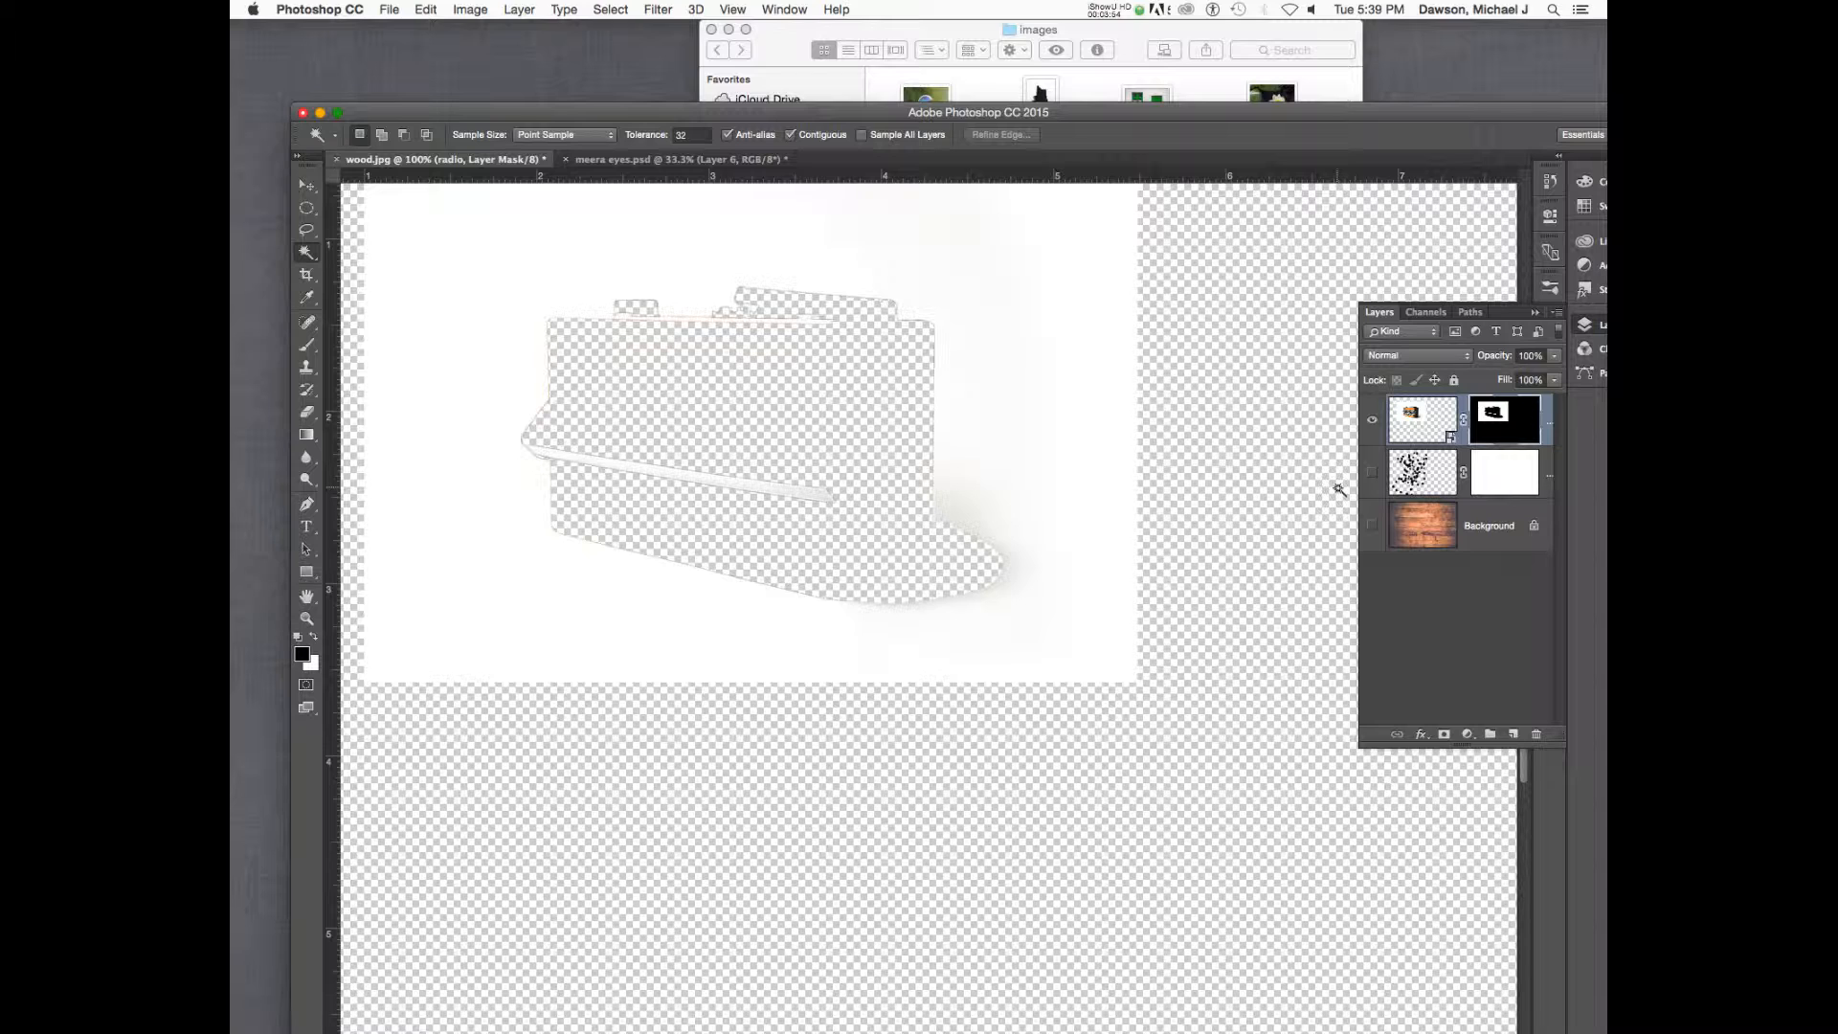
{"action": "key", "text": "super+i"}
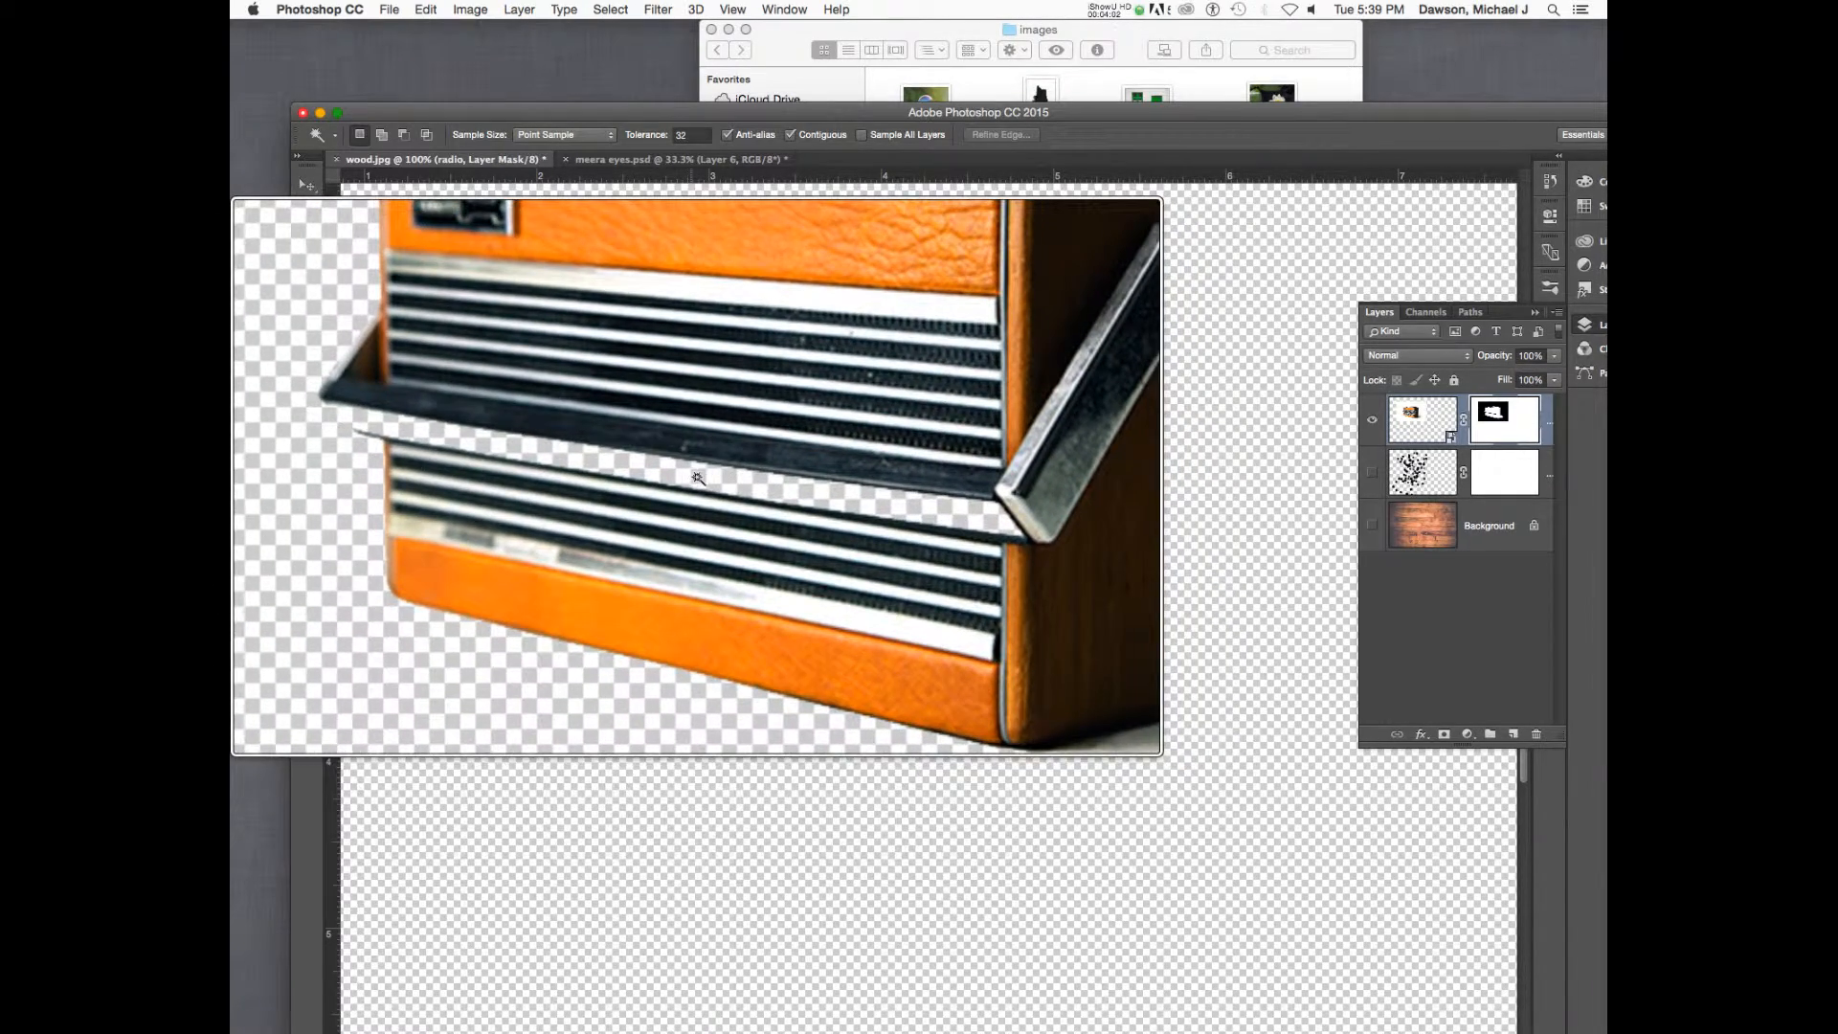
{"action": "key", "text": "alt+super+z"}
{"action": "key", "text": "alt+super+z"}
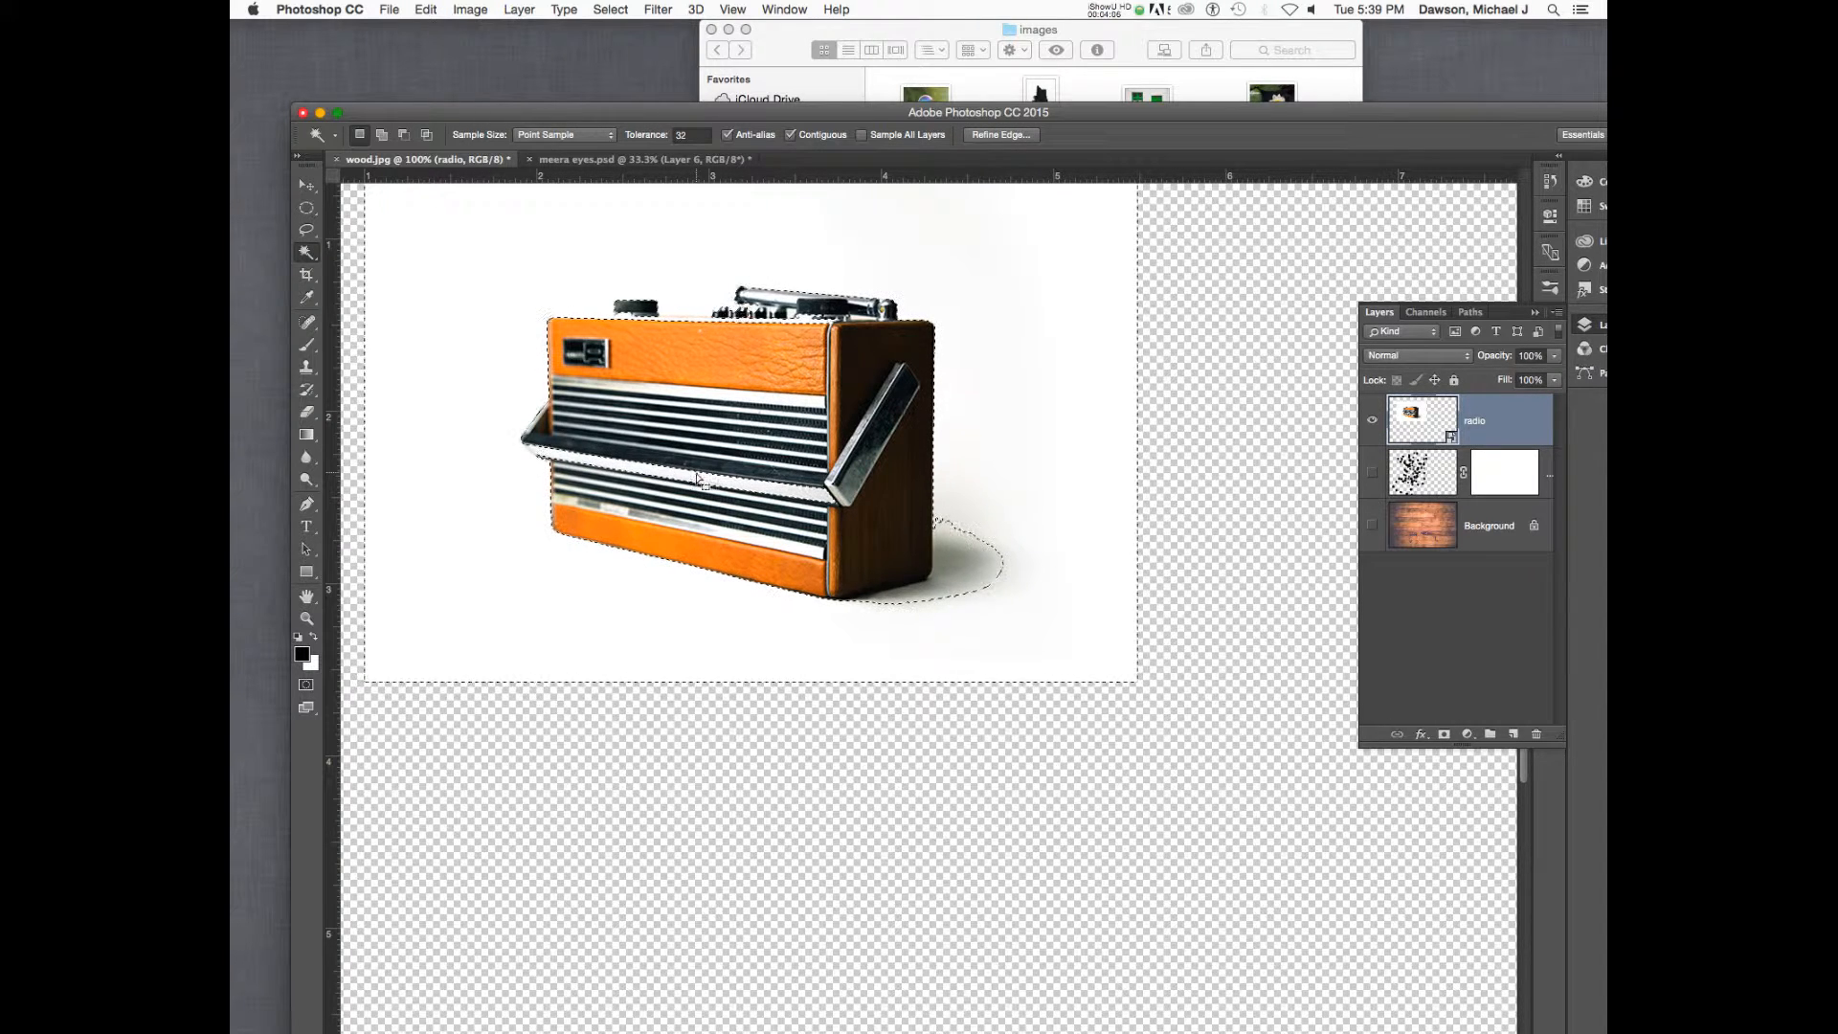
- Reselect the radio's white background at tolerance 32 and examine the selection edges around the shadow and the handle
{"action": "key", "text": "super+d"}
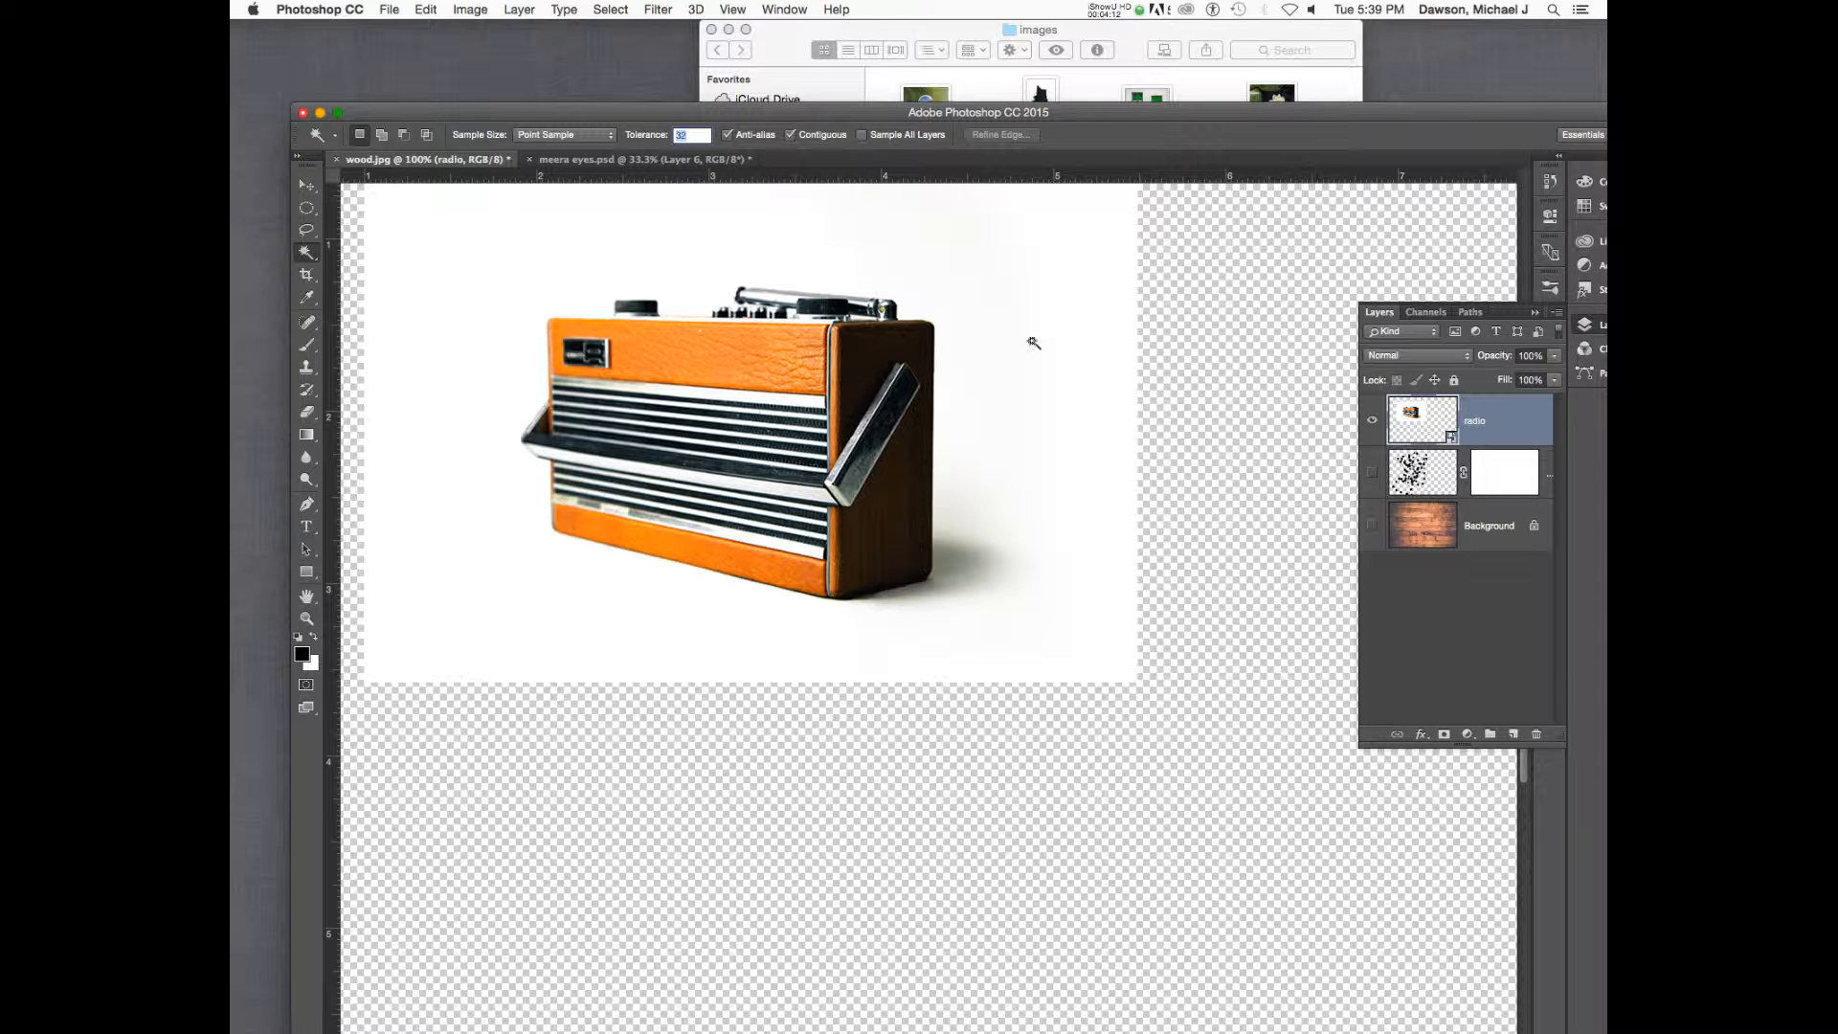
{"action": "left_click", "coordinate": [1022, 425]}
{"action": "scroll", "coordinate": [963, 551], "scroll_direction": "up", "scroll_amount": 5}
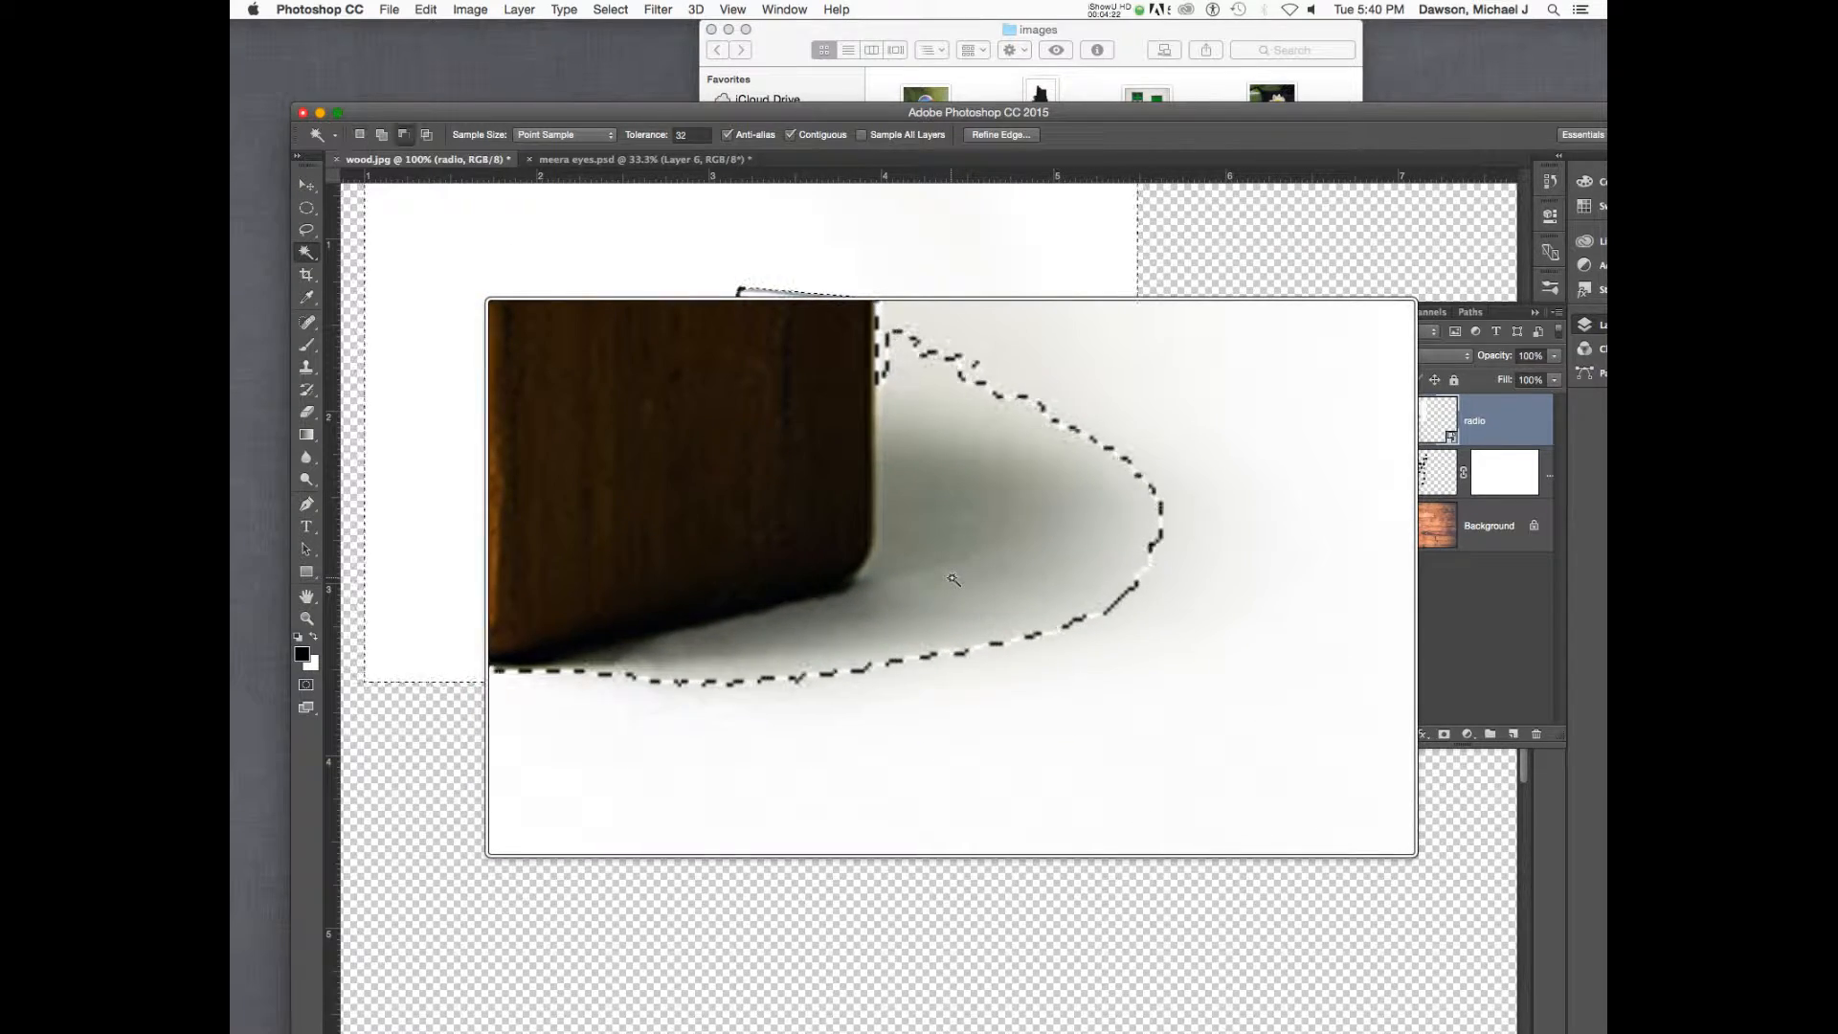
{"action": "key", "text": "alt+super+8"}
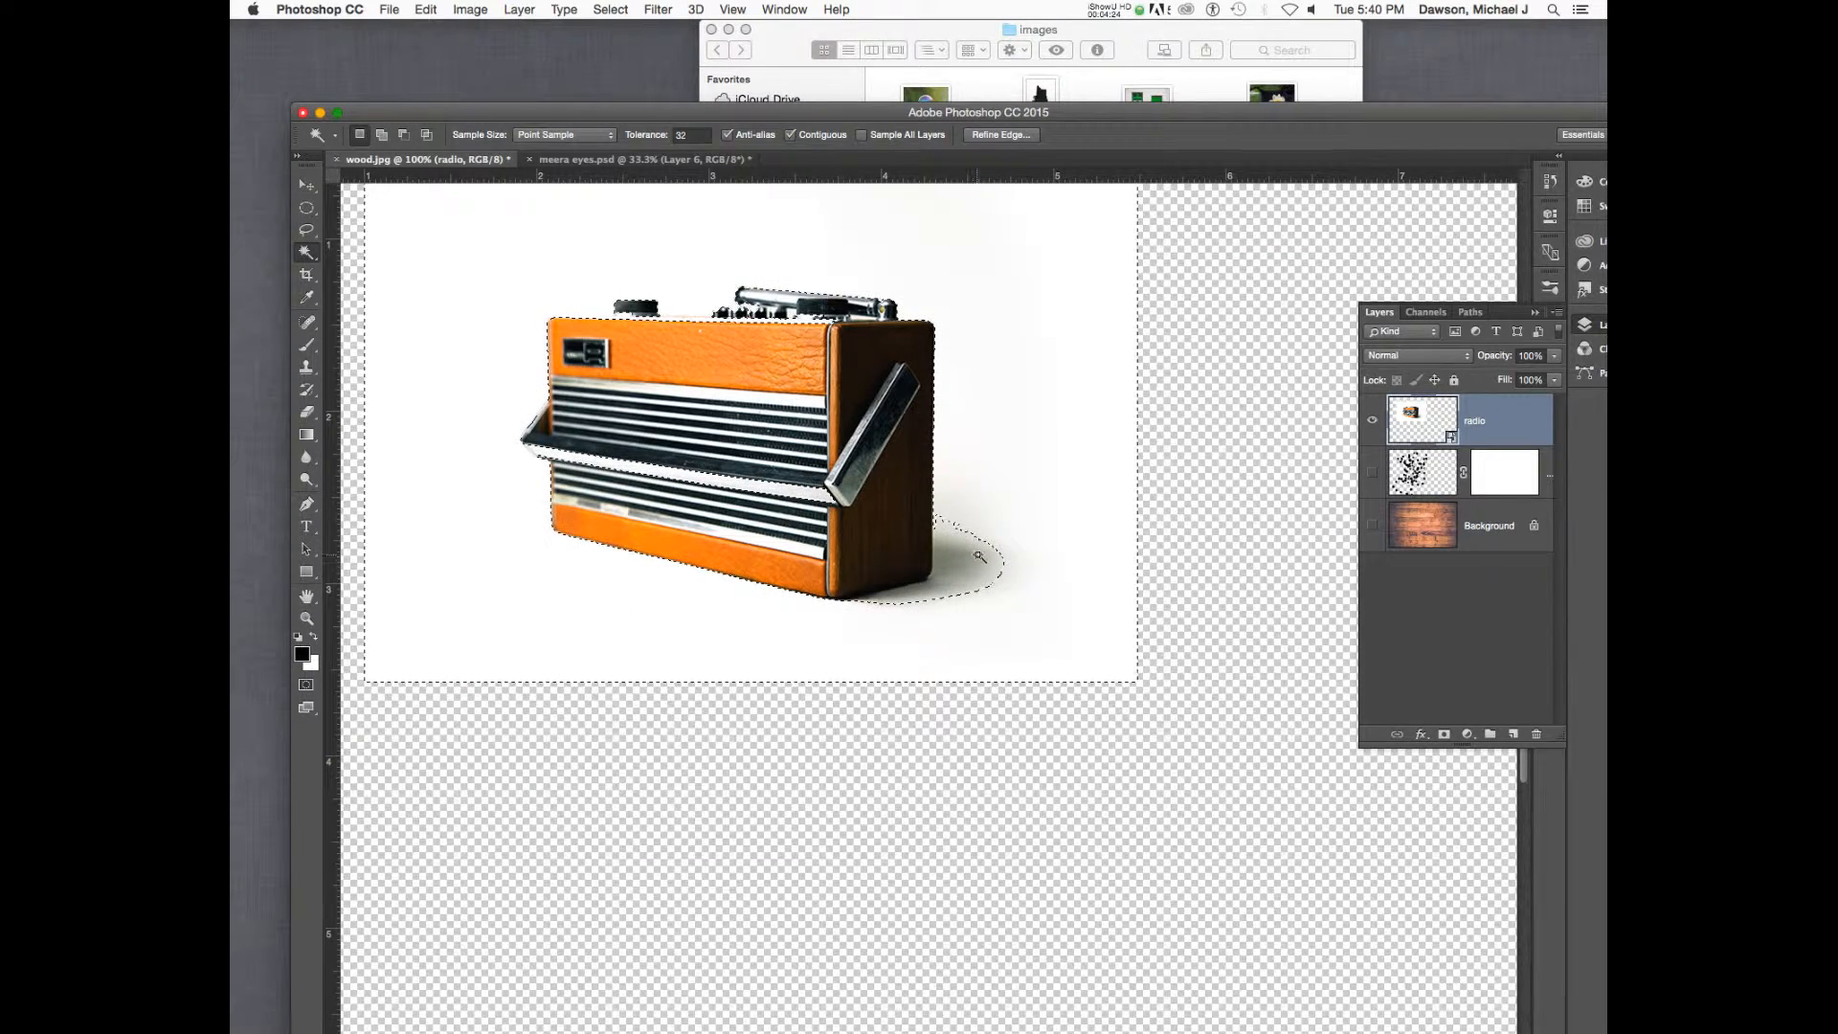
{"action": "key", "text": "alt+super+8"}
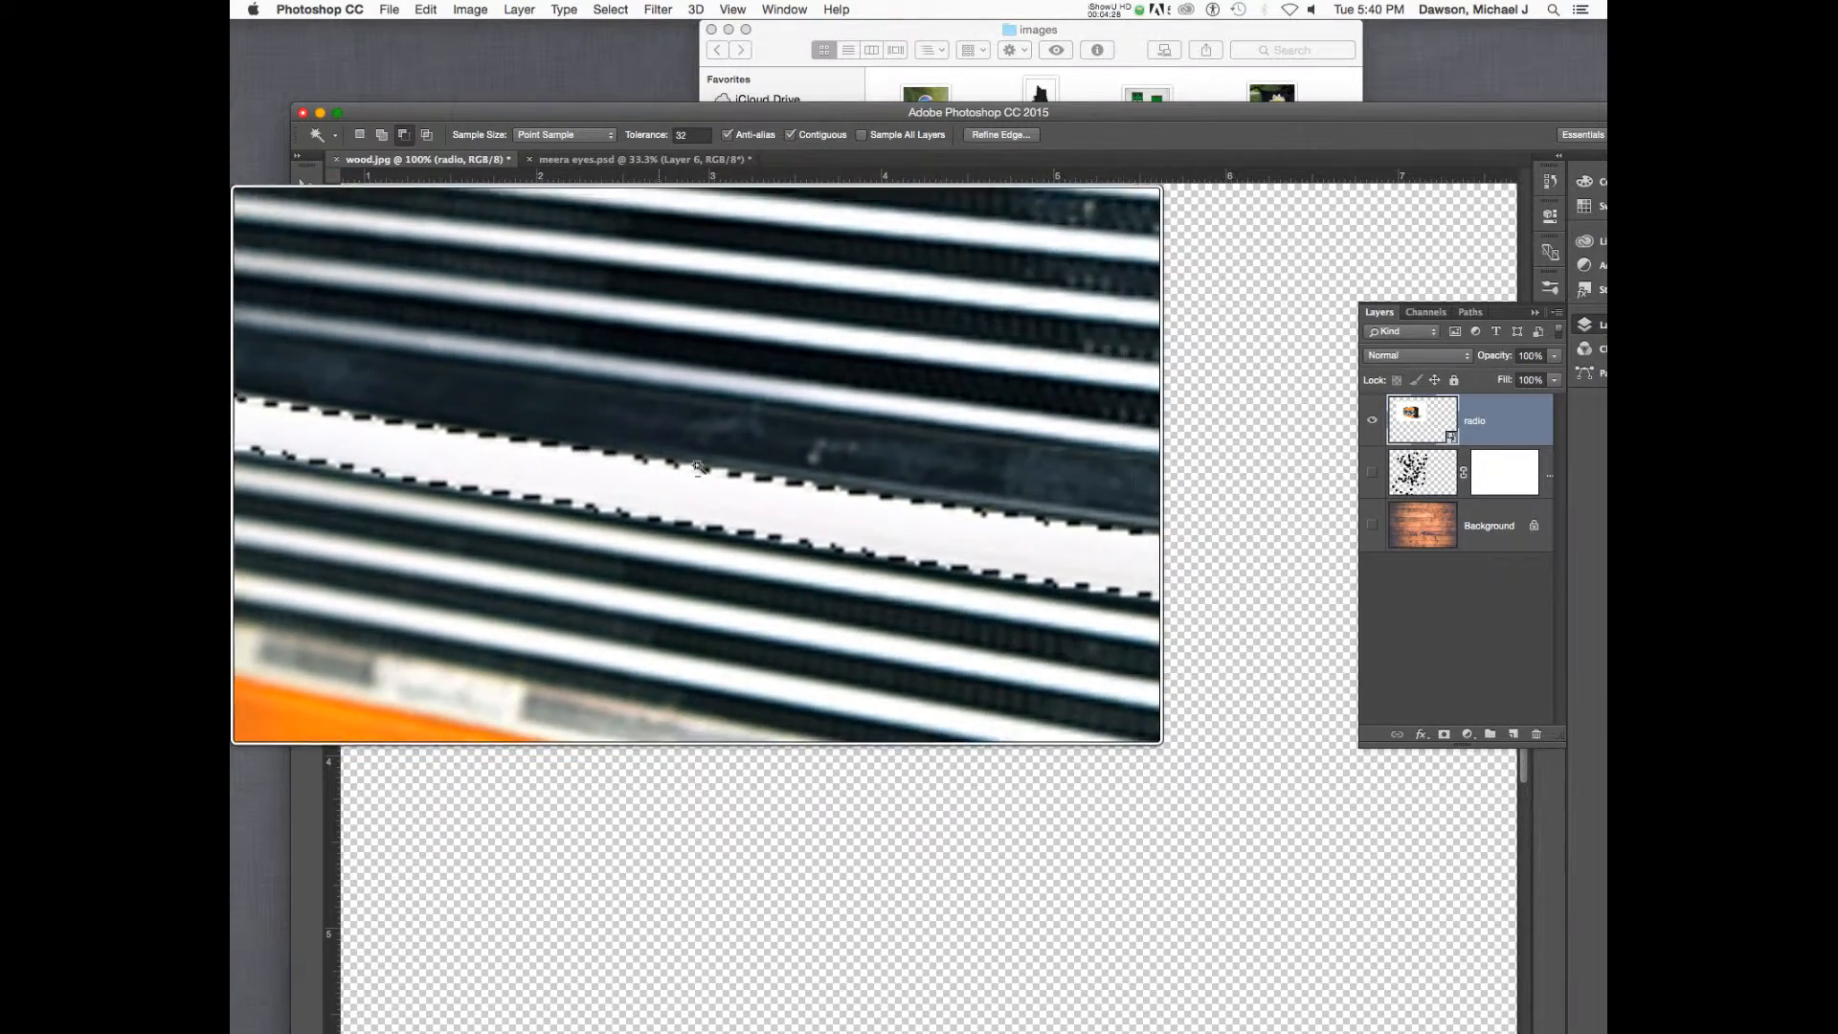
{"action": "key", "text": "alt+super+8"}
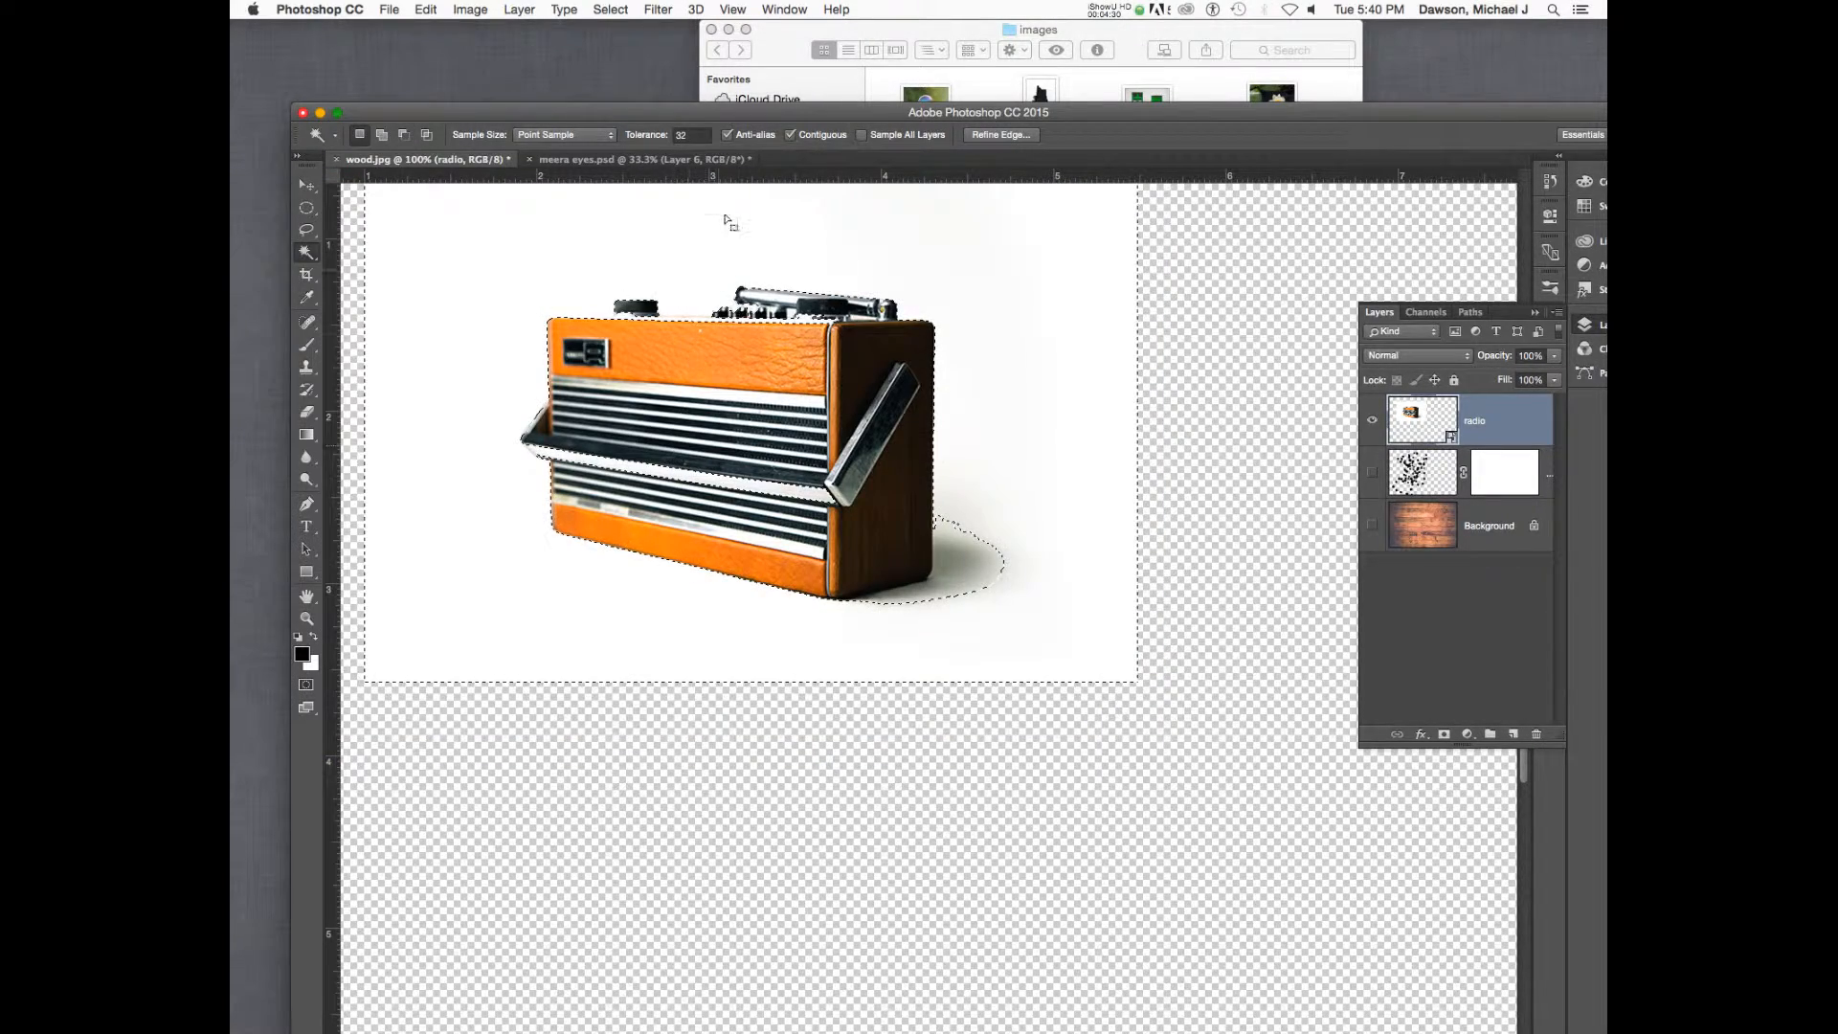
- Clear the selection, set the Magic Wand tolerance to 10, and select the radio's white background again
{"action": "key", "text": "super+d"}
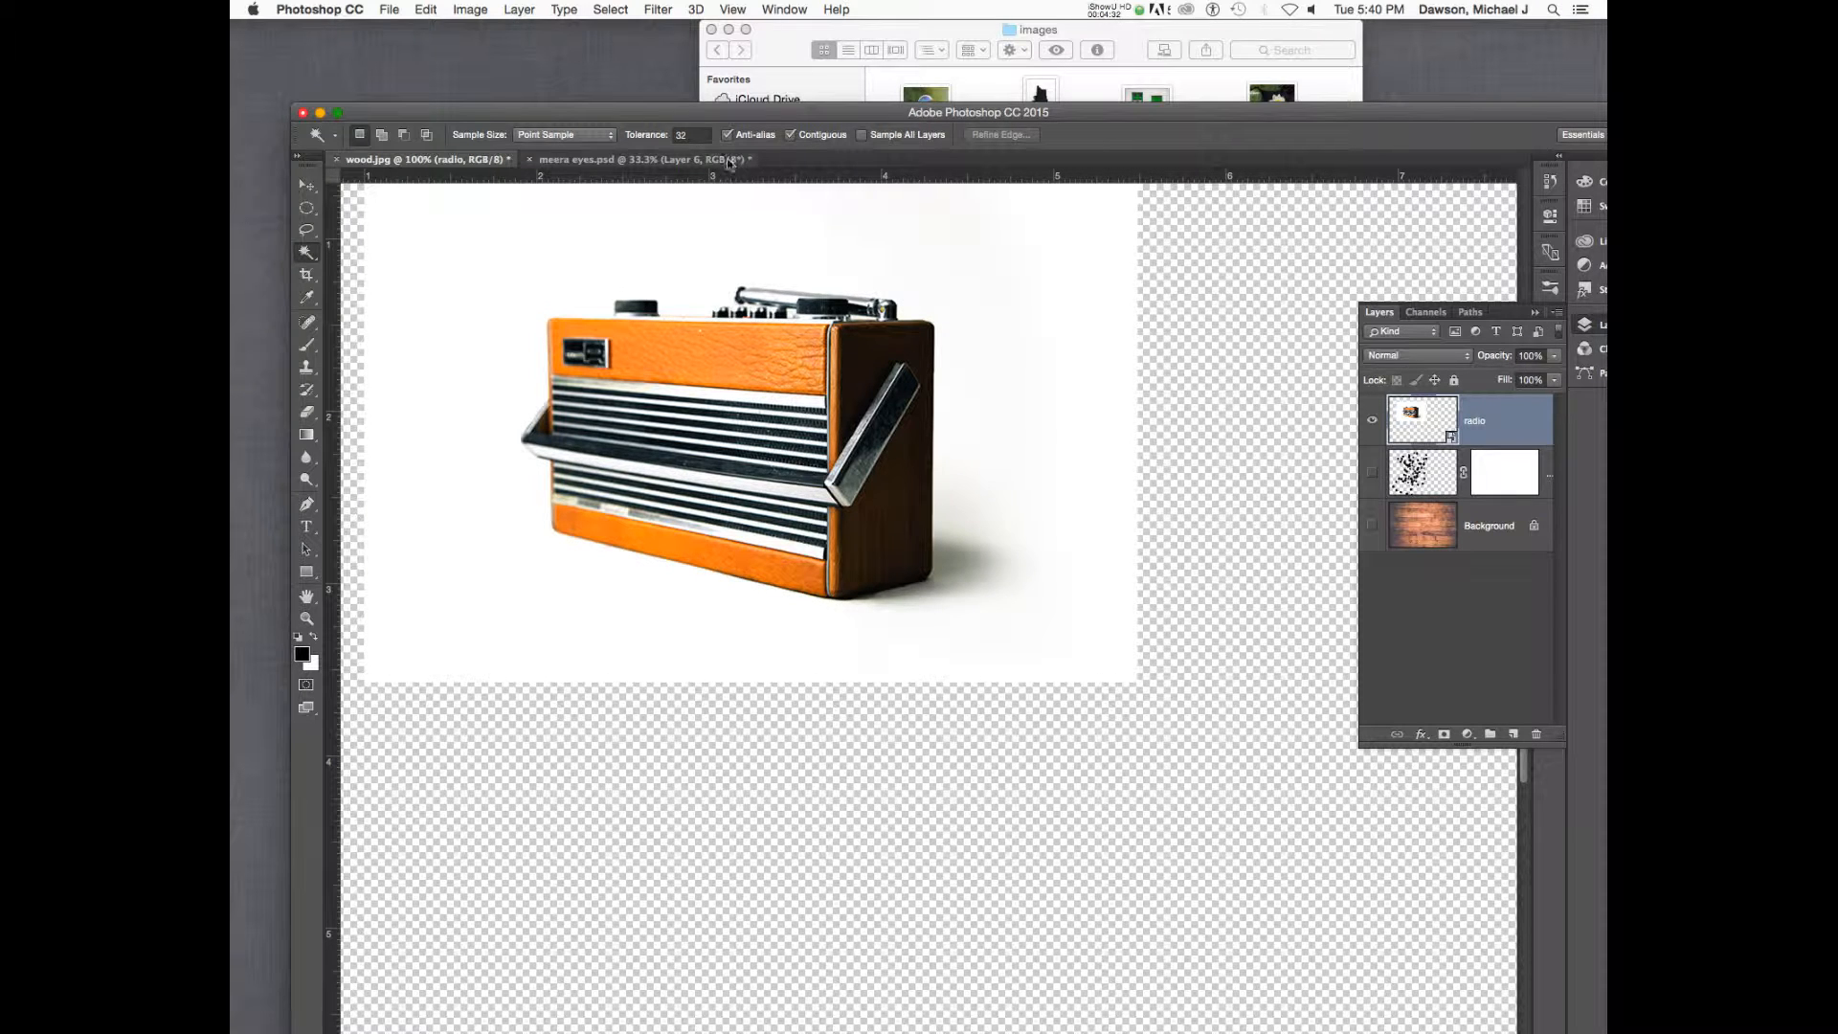
{"action": "left_click", "coordinate": [687, 134]}
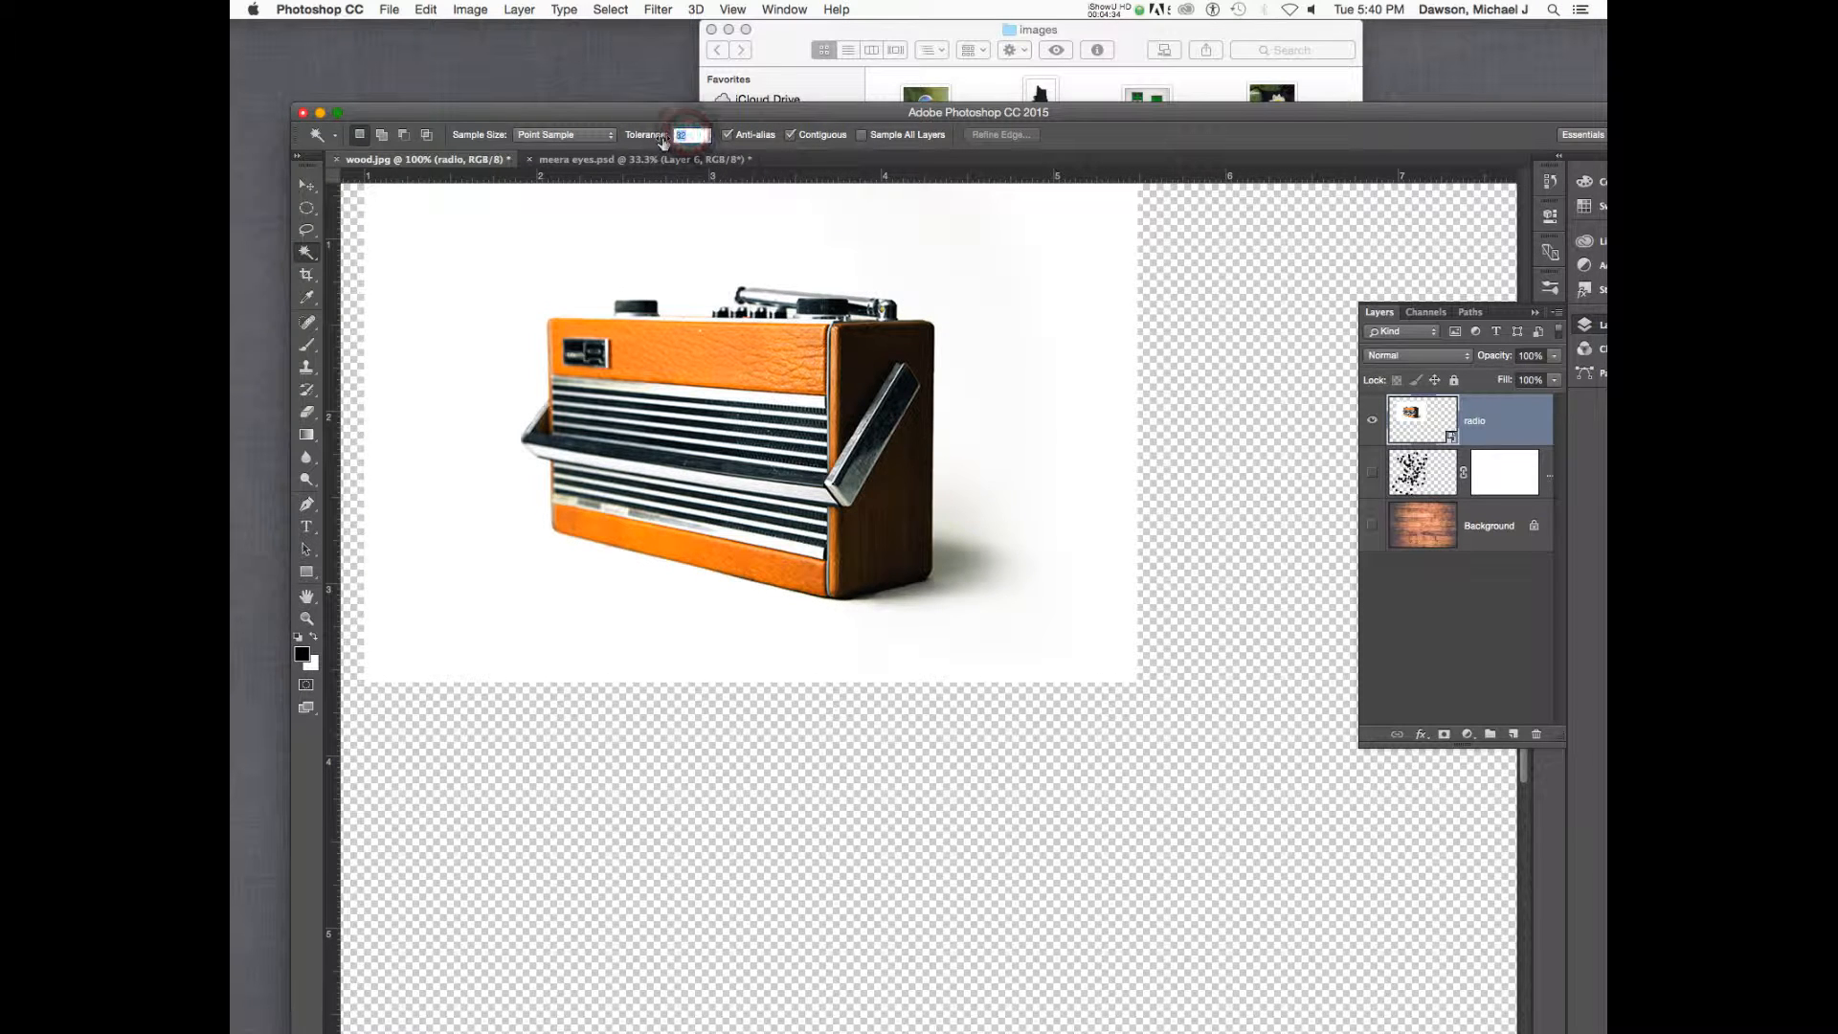
{"action": "type", "text": "10"}
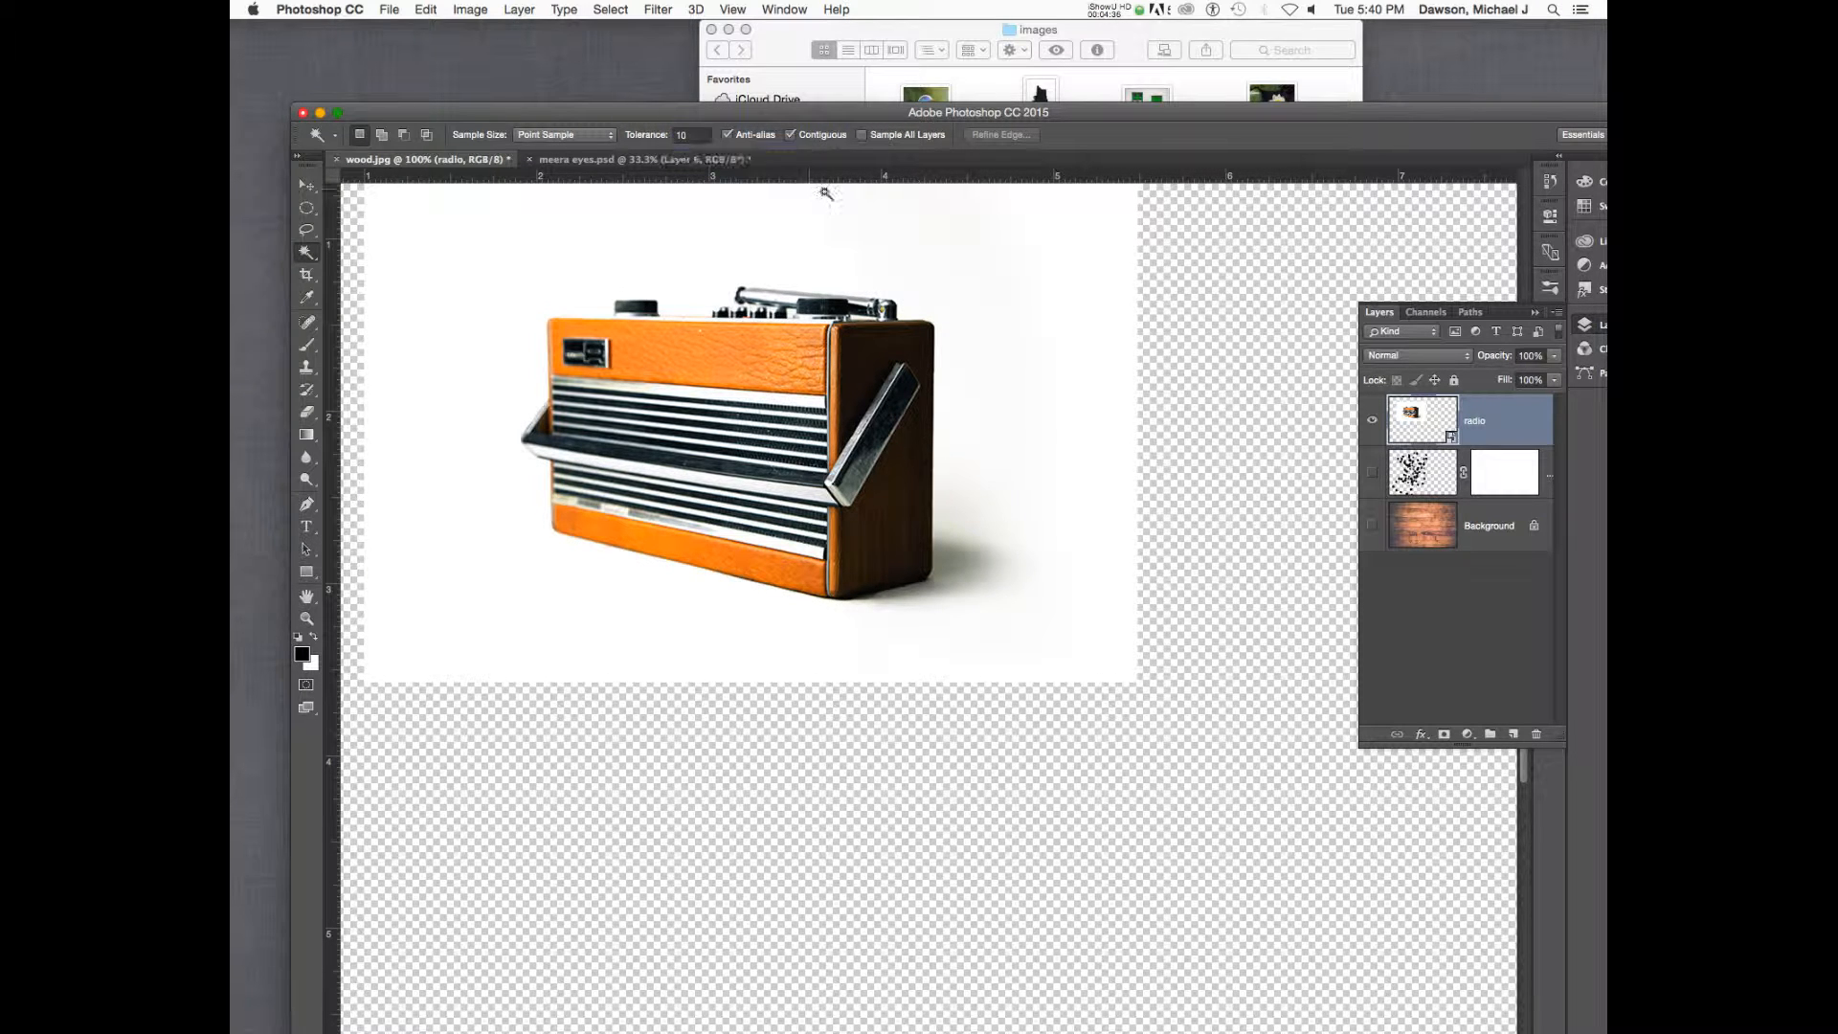
{"action": "left_click", "coordinate": [901, 251]}
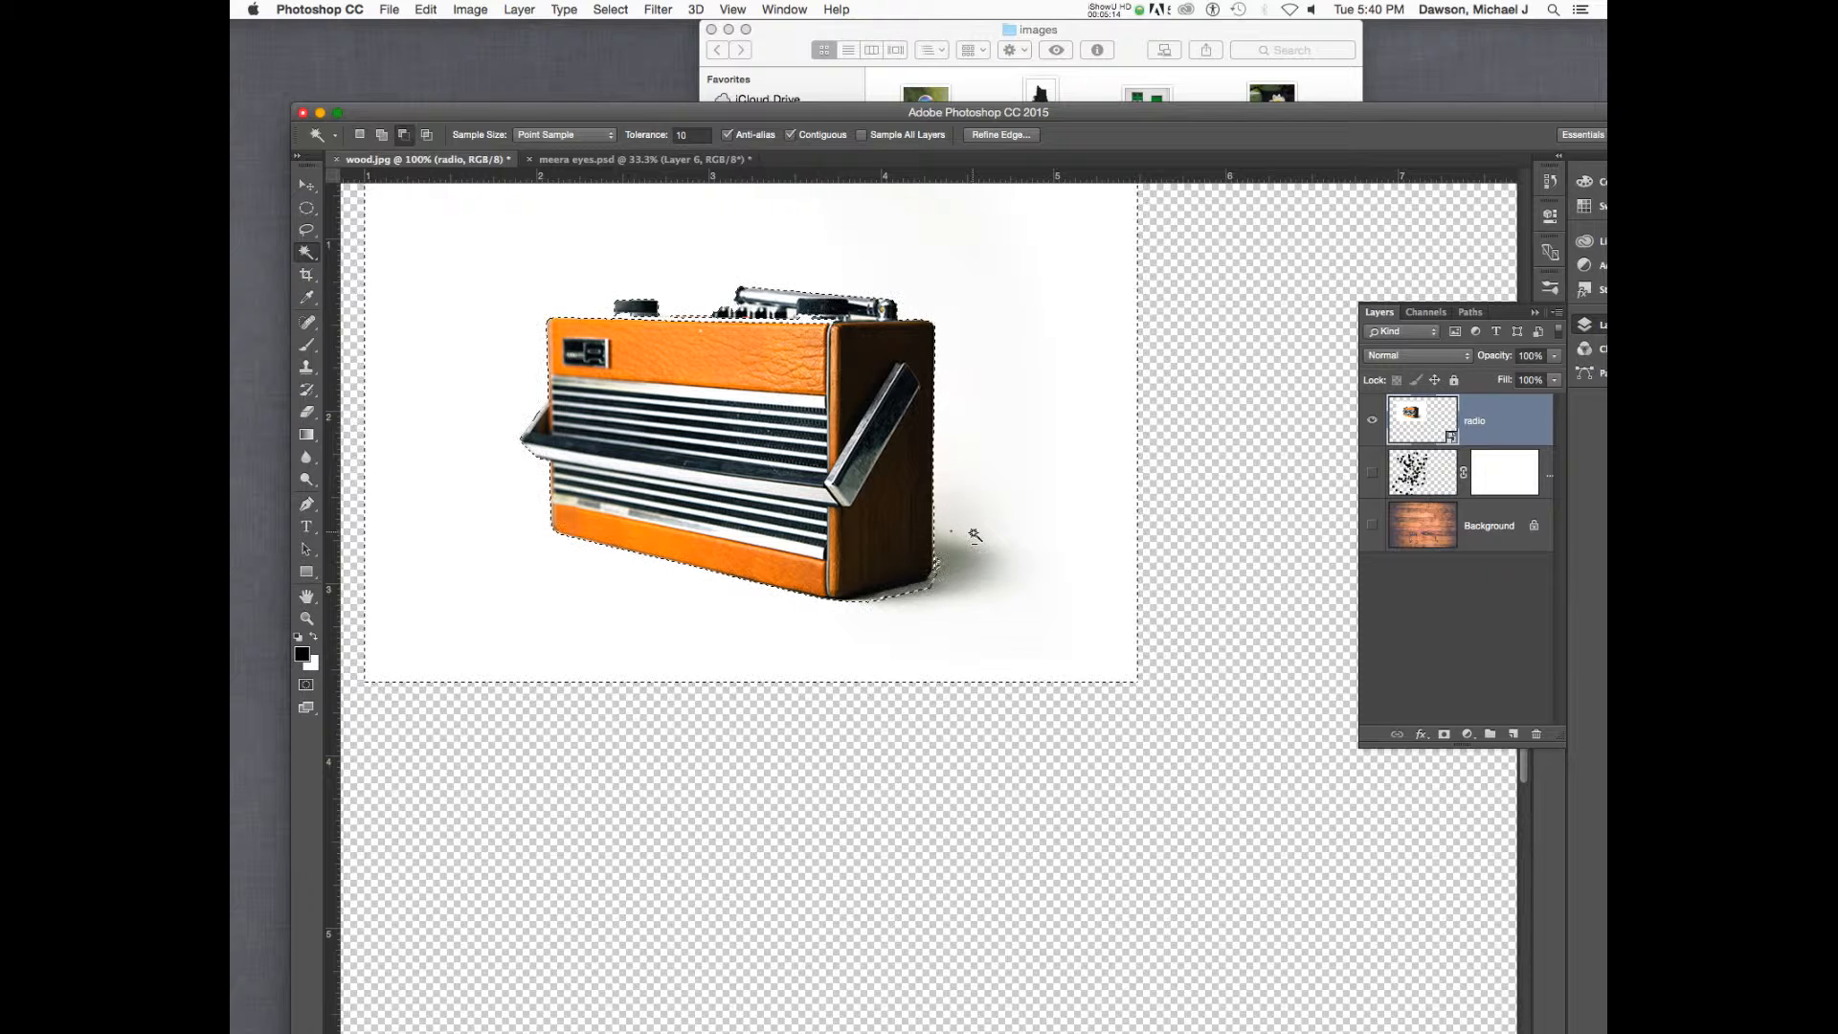
- Try subtracting the white background and tones of the shadow beside the radio from the selection, and deselect
{"action": "left_click", "coordinate": [997, 487], "text": "alt"}
{"action": "left_click", "coordinate": [990, 501], "text": "alt"}
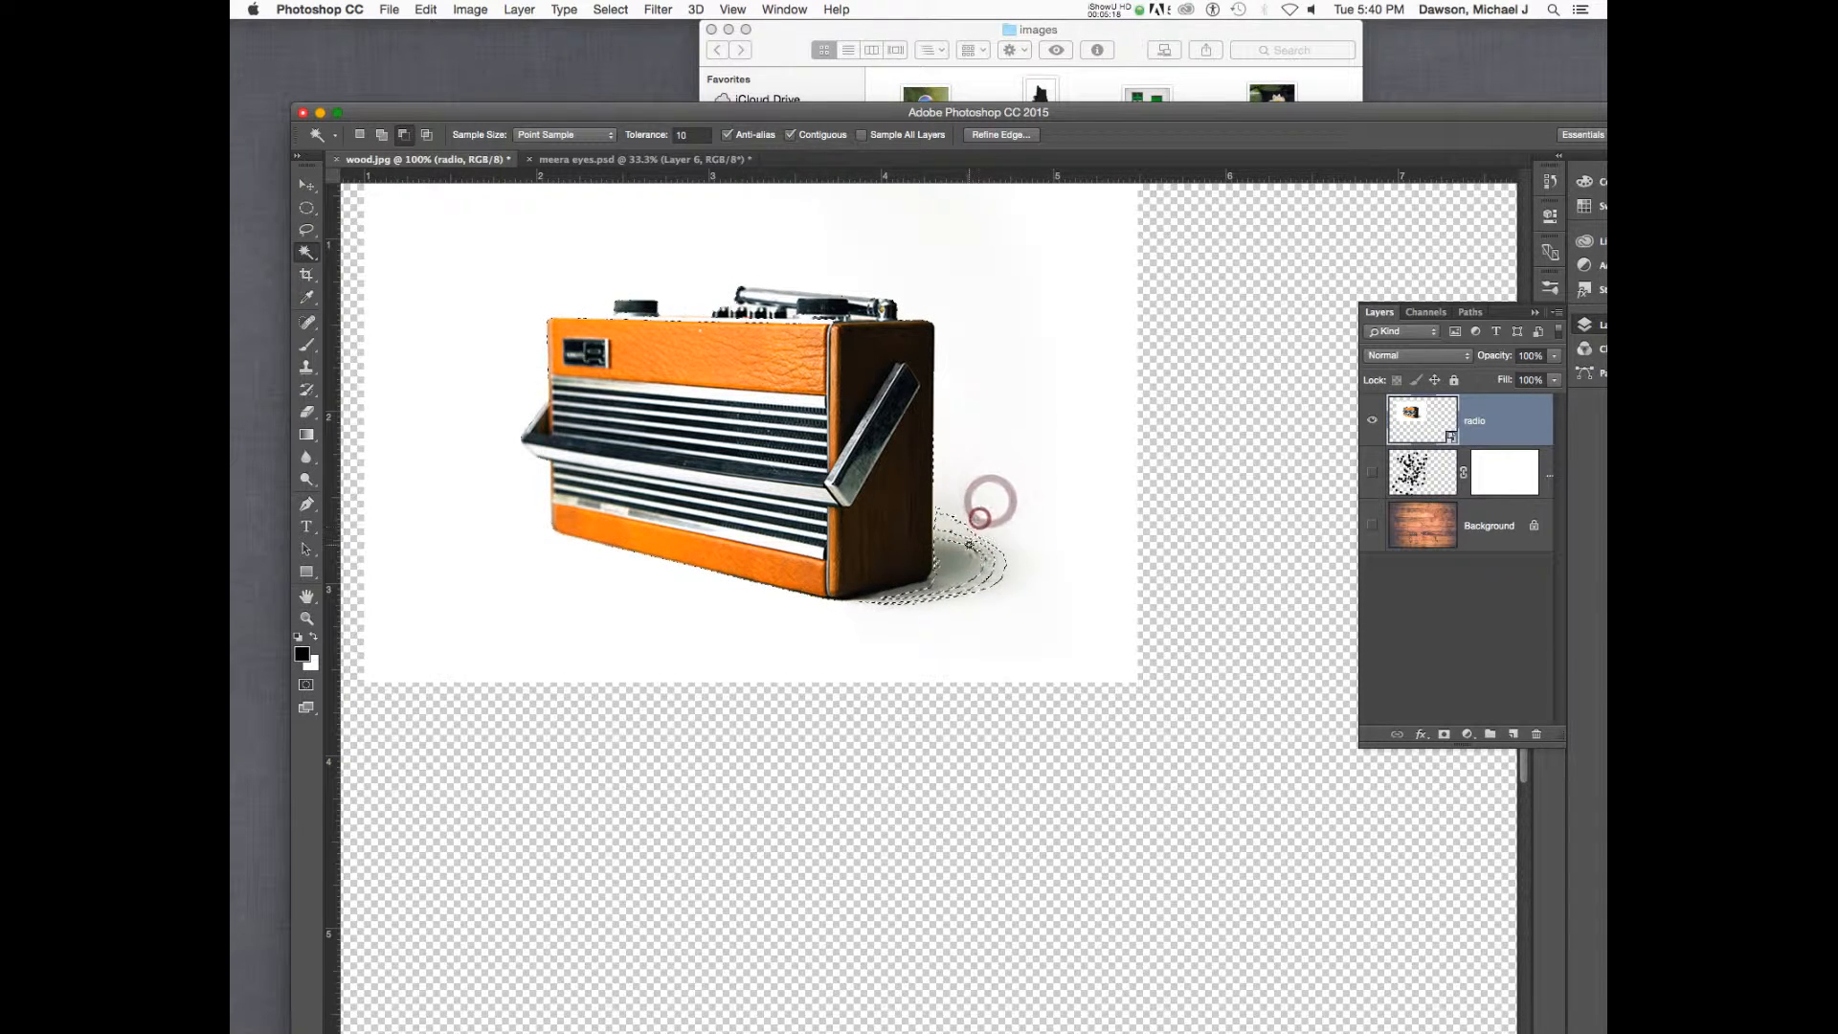
{"action": "left_click", "coordinate": [970, 542], "text": "alt"}
{"action": "left_click", "coordinate": [983, 545], "text": "alt"}
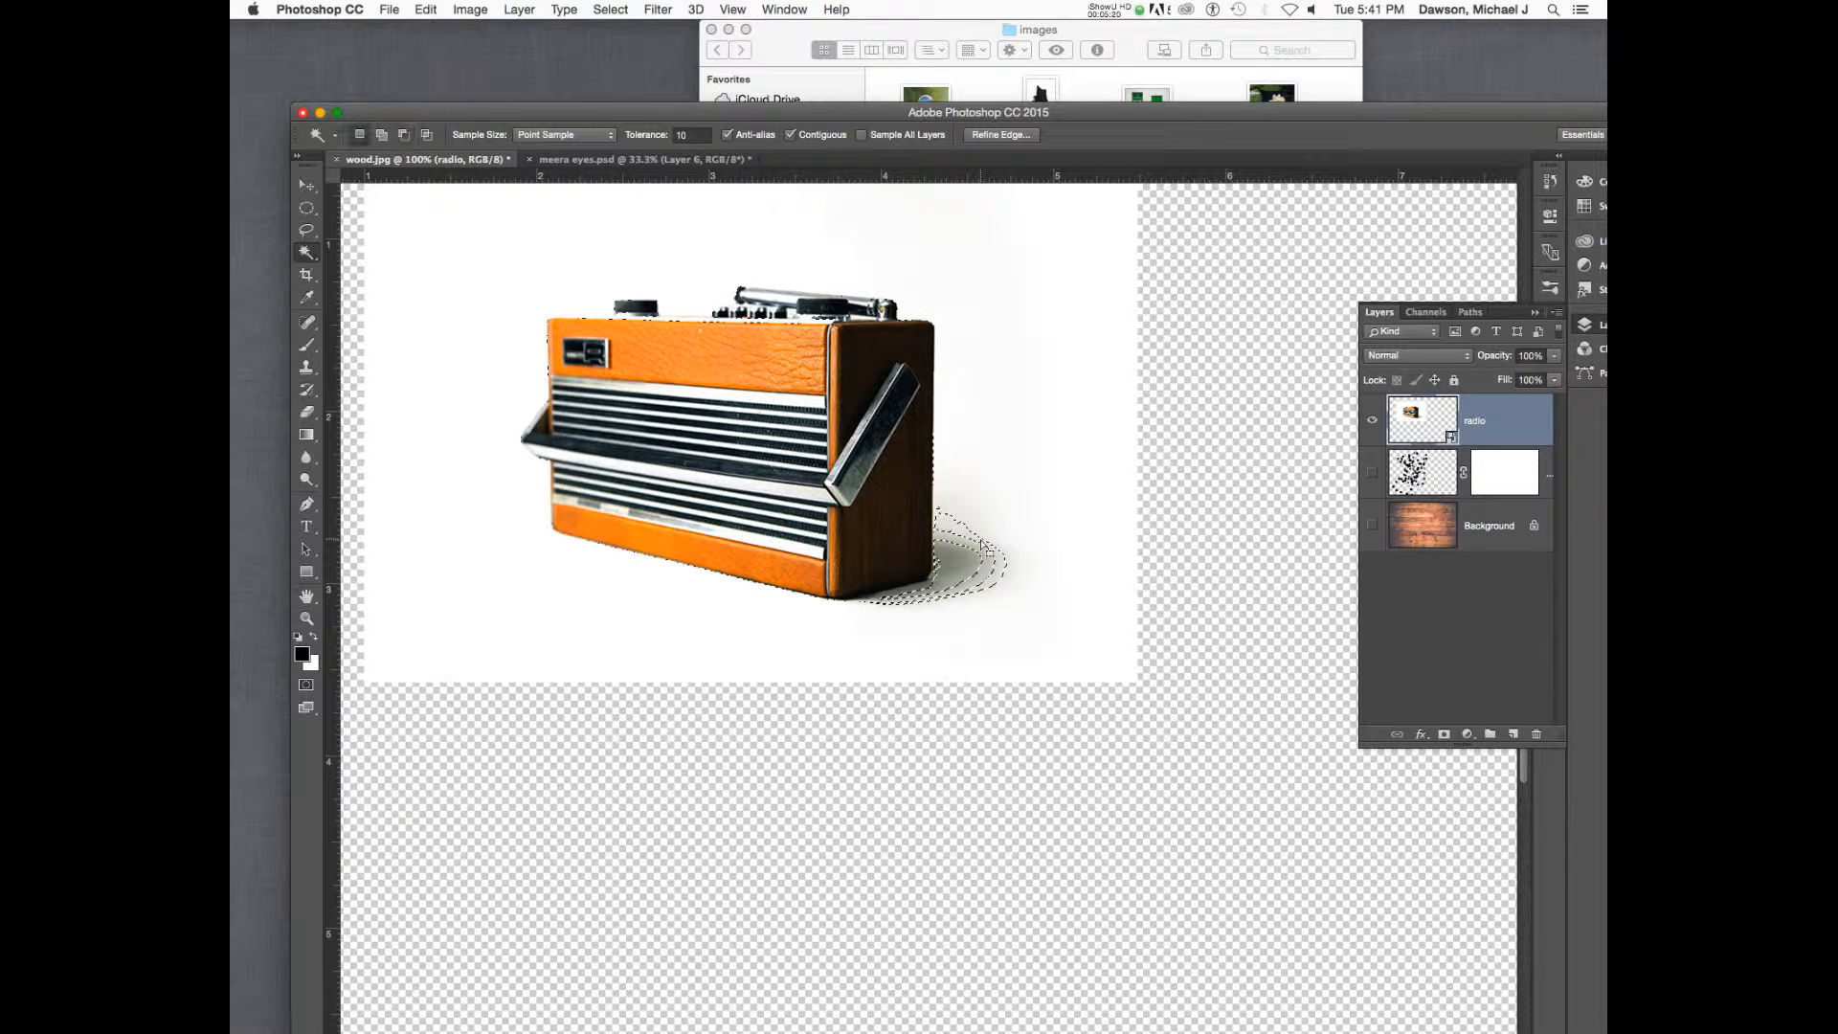
{"action": "key", "text": "super+d"}
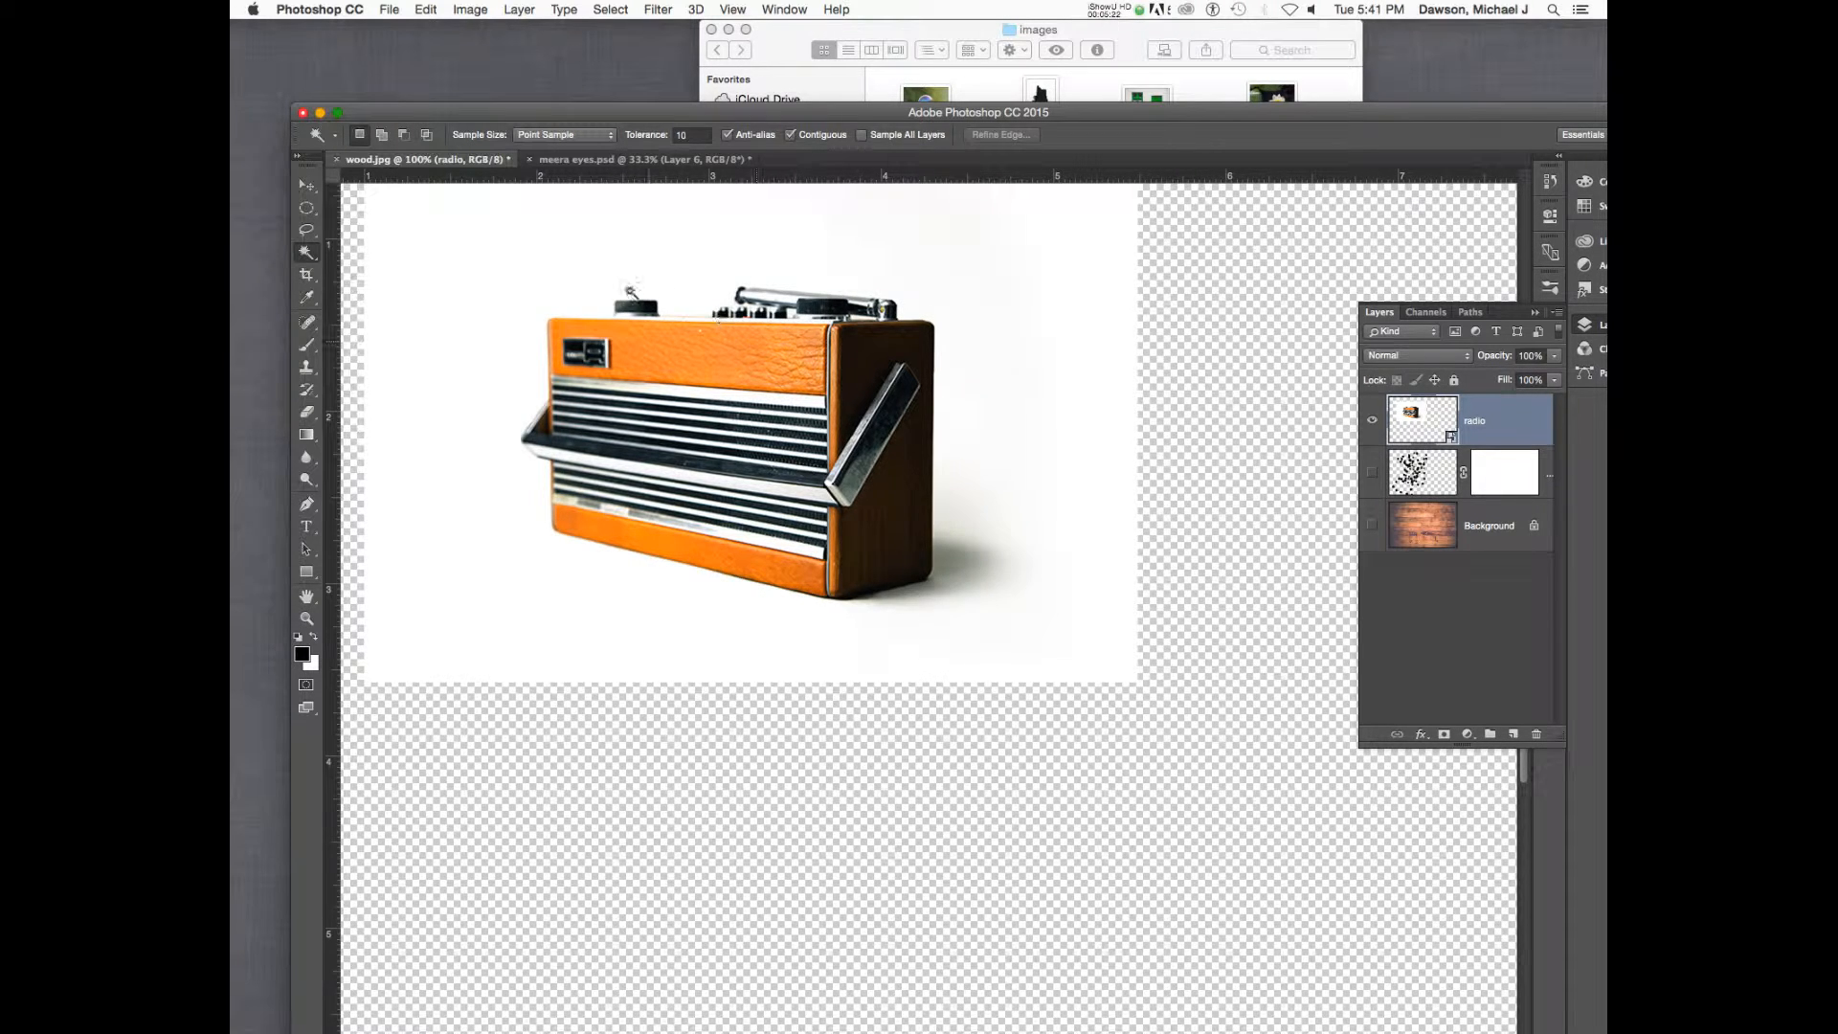
- Select the white area above the radio's upper edge and dial with the Magic Wand at 600% zoom
{"action": "key", "text": "z"}
{"action": "left_click_drag", "start_coordinate": [604, 284], "coordinate": [730, 428]}
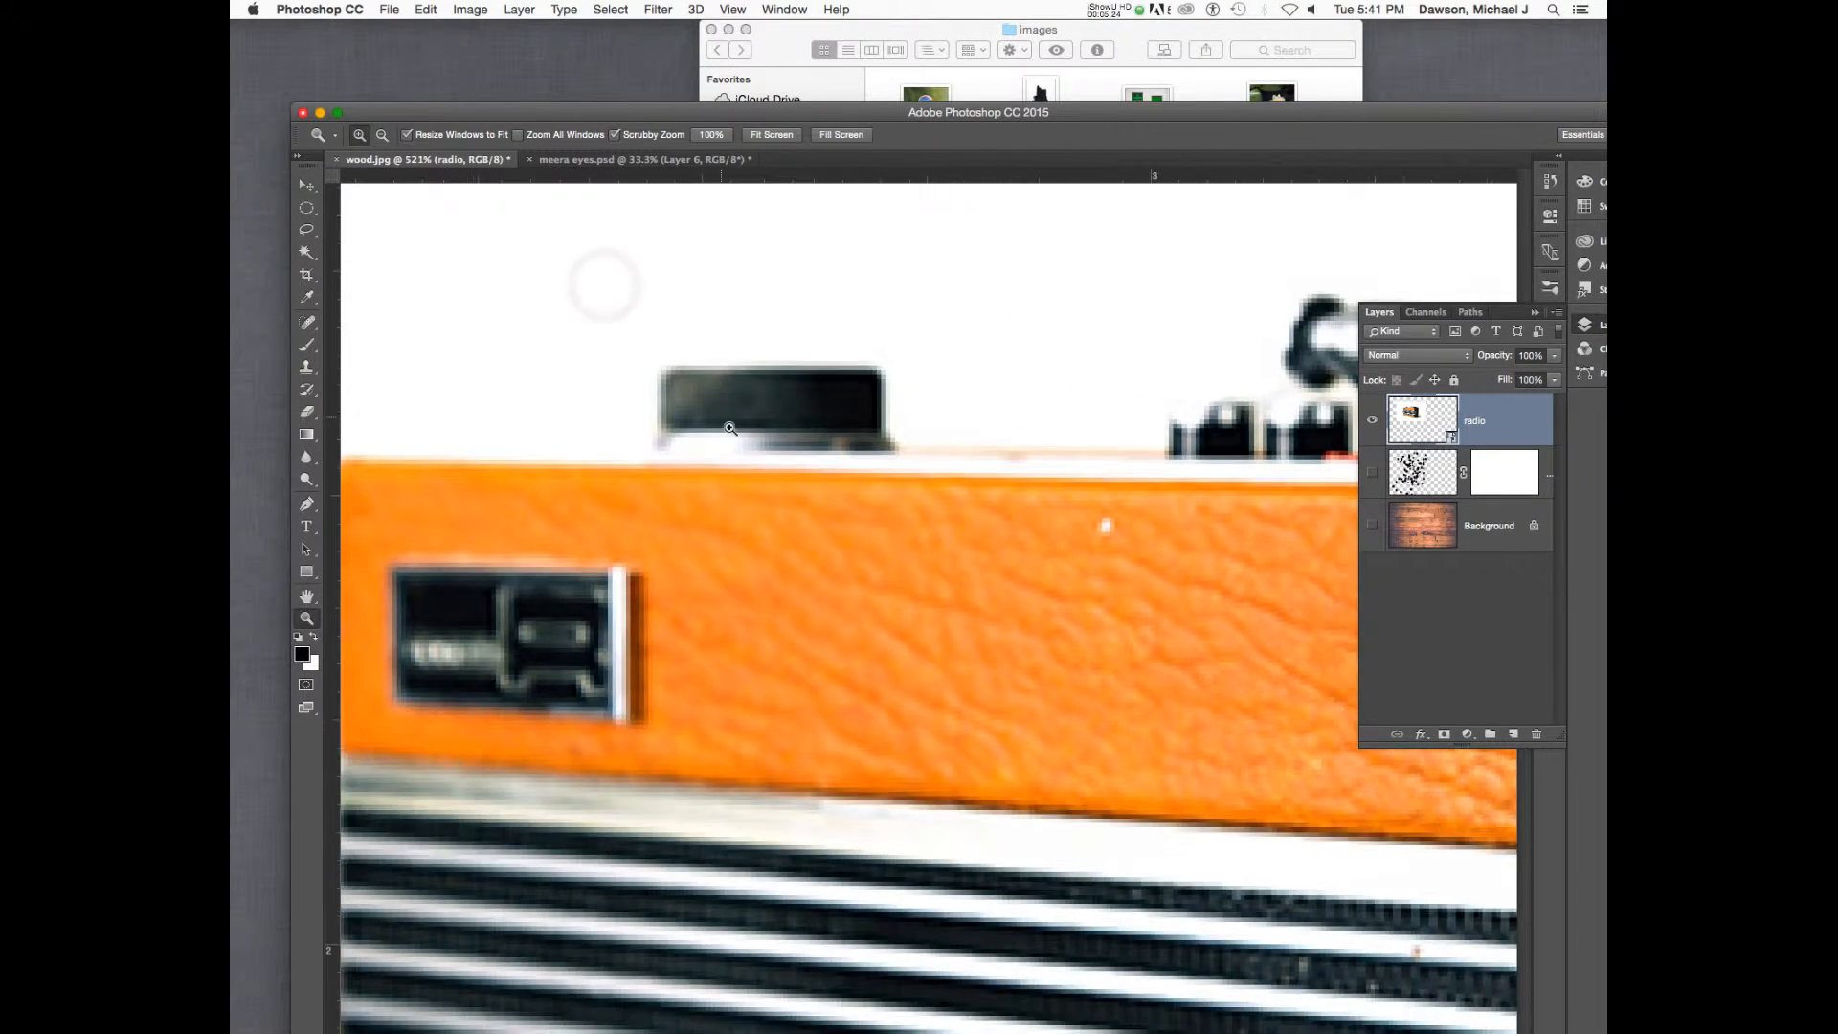
{"action": "left_click", "coordinate": [996, 343]}
{"action": "key", "text": "b"}
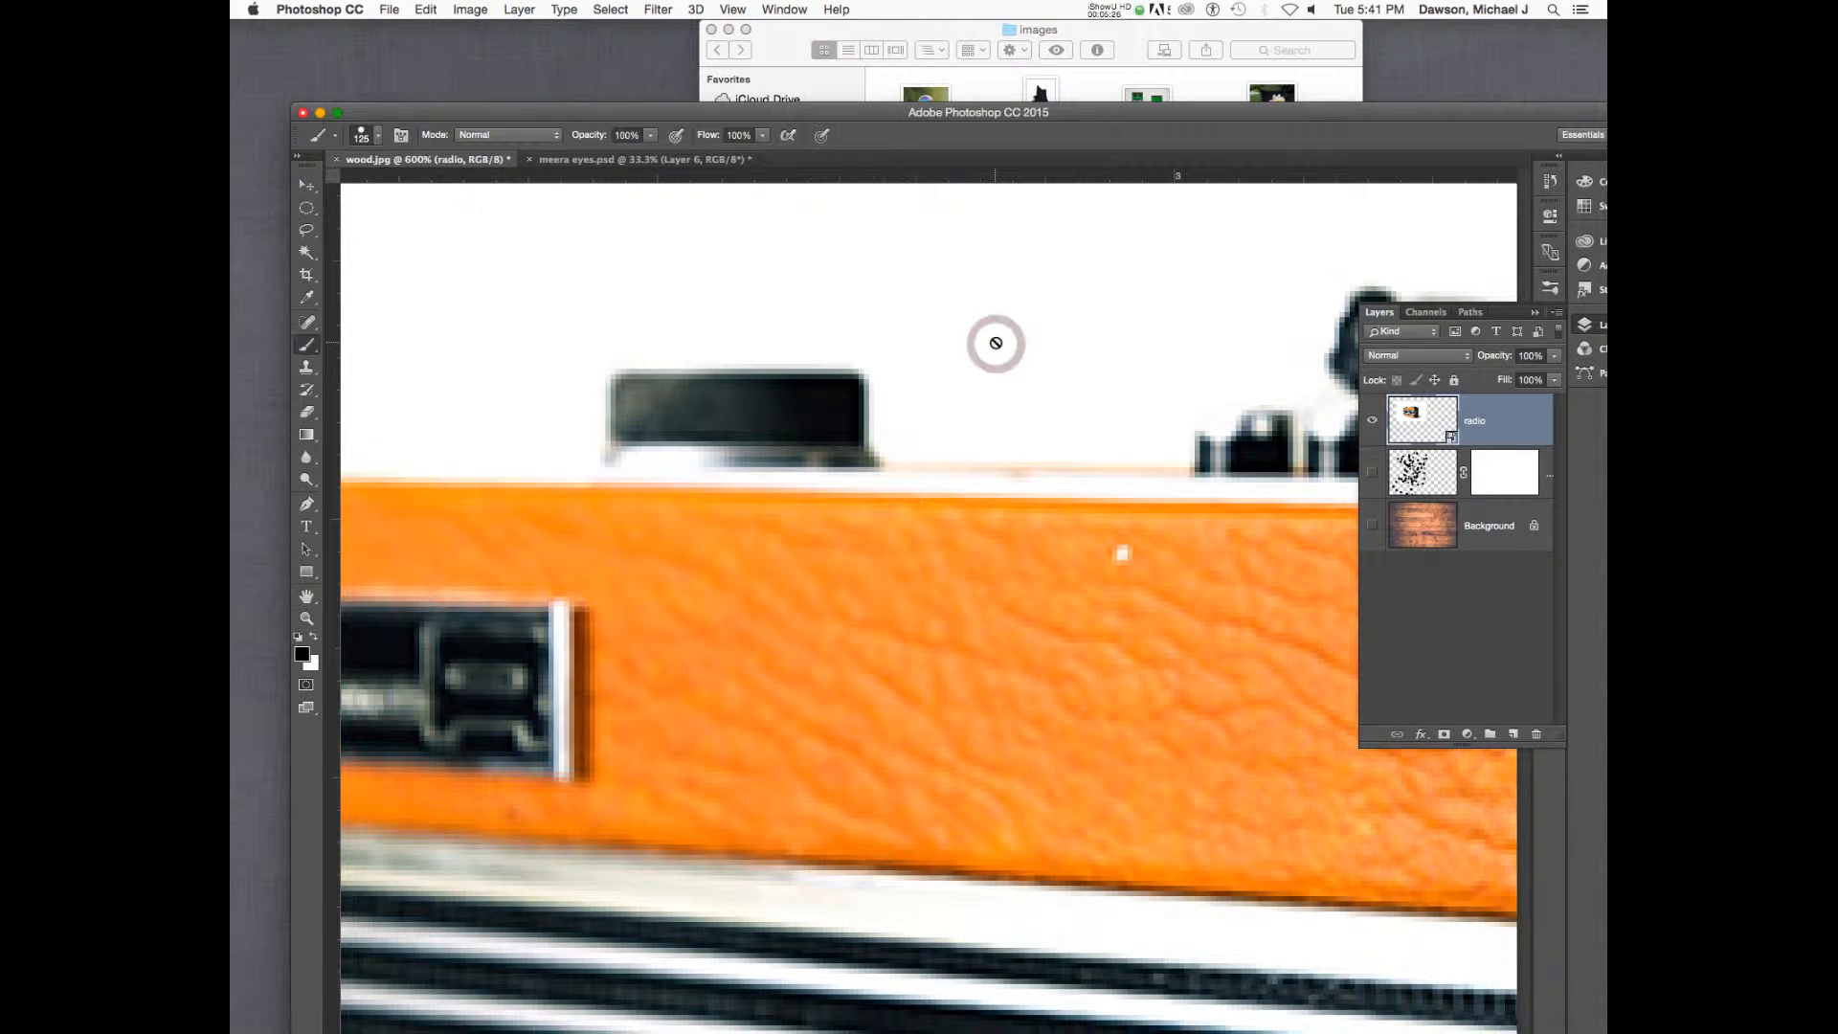
{"action": "key", "text": "w"}
{"action": "left_click", "coordinate": [1001, 332]}
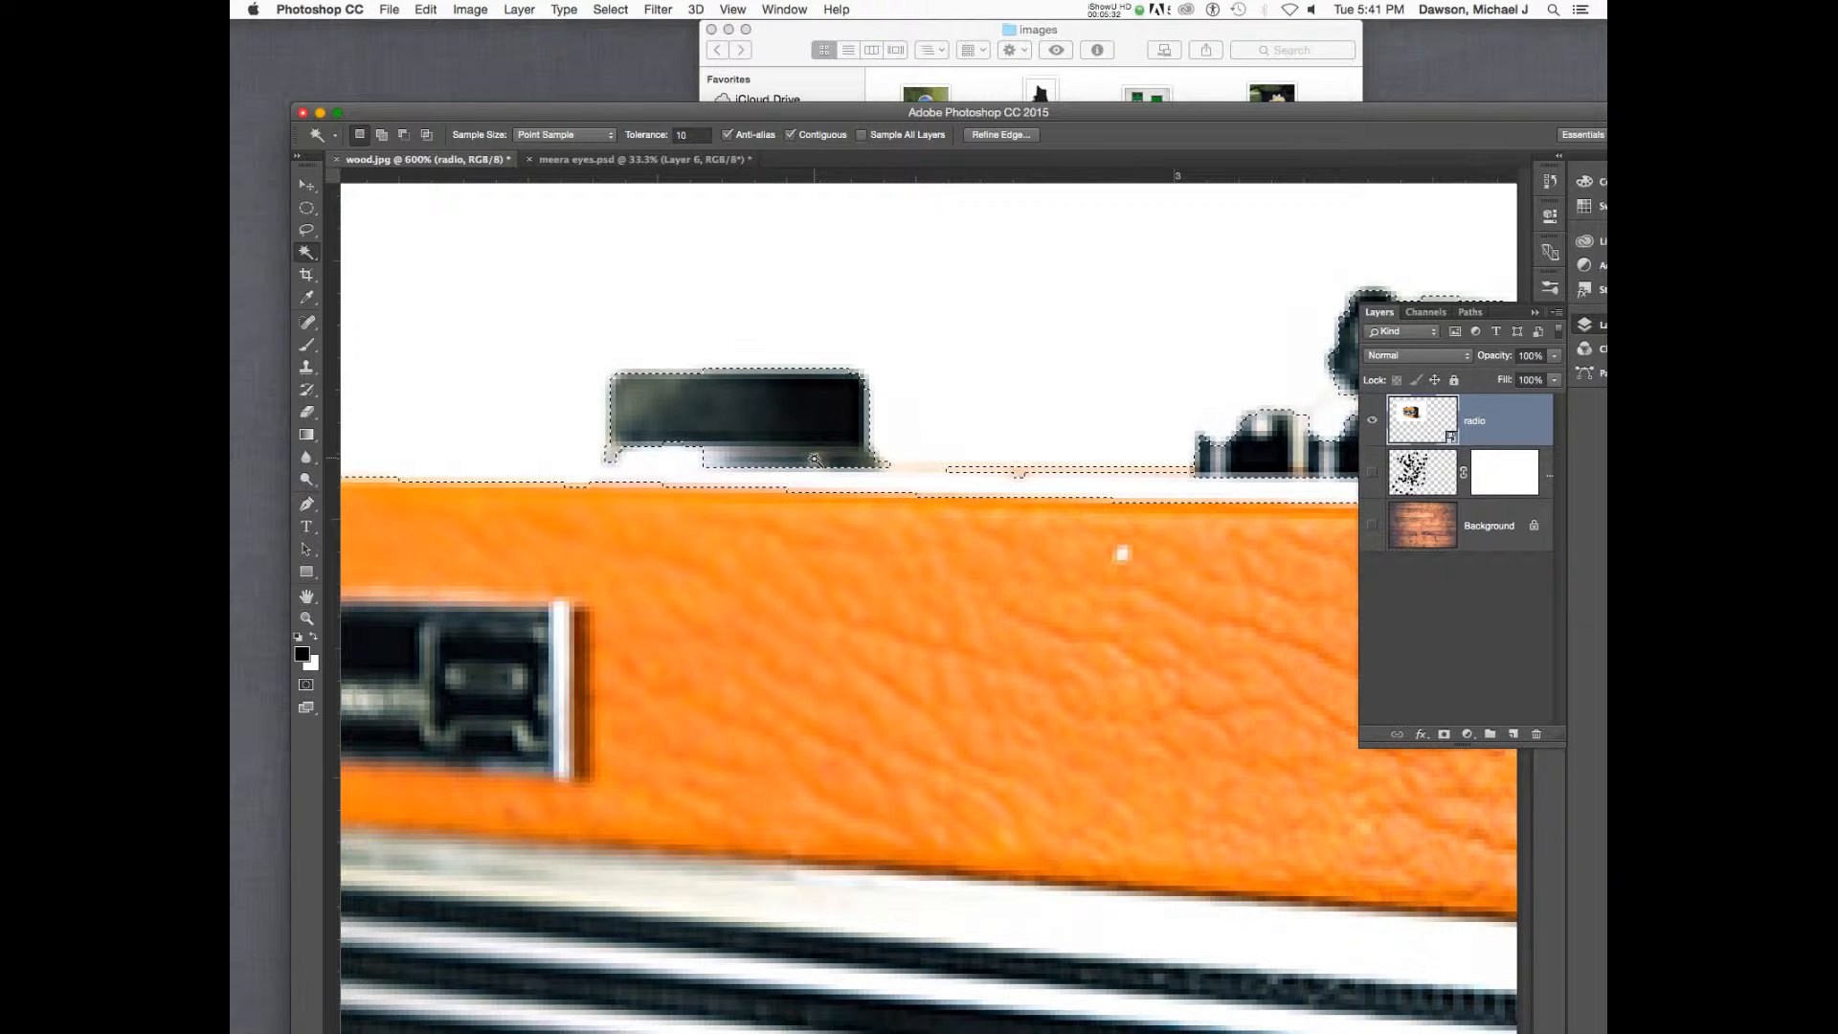
- Reselect the background from points inside the shadow beside the radio, and add neighbouring shadow tones to the selection
{"action": "key", "text": "super+minus"}
{"action": "key", "text": "super+minus"}
{"action": "key", "text": "super+minus"}
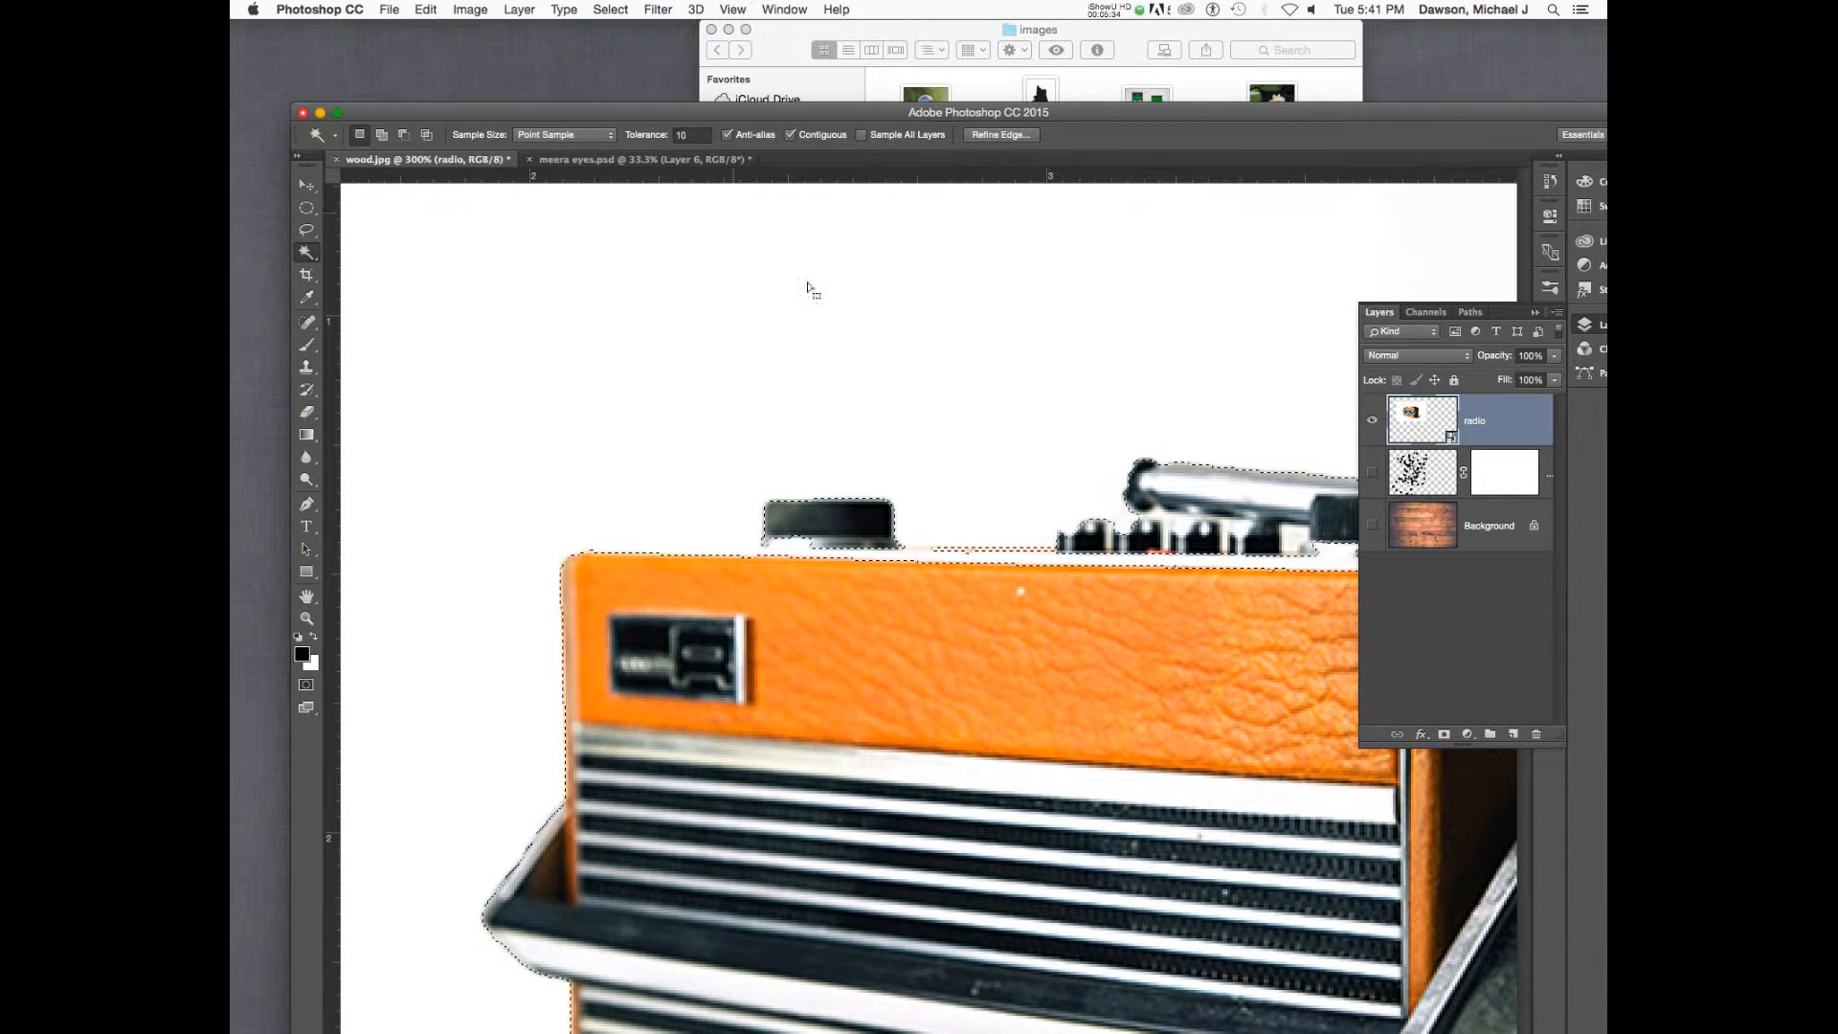
{"action": "scroll", "coordinate": [807, 288], "scroll_direction": "down", "scroll_amount": 10}
{"action": "scroll", "coordinate": [807, 288], "scroll_direction": "right", "scroll_amount": 10}
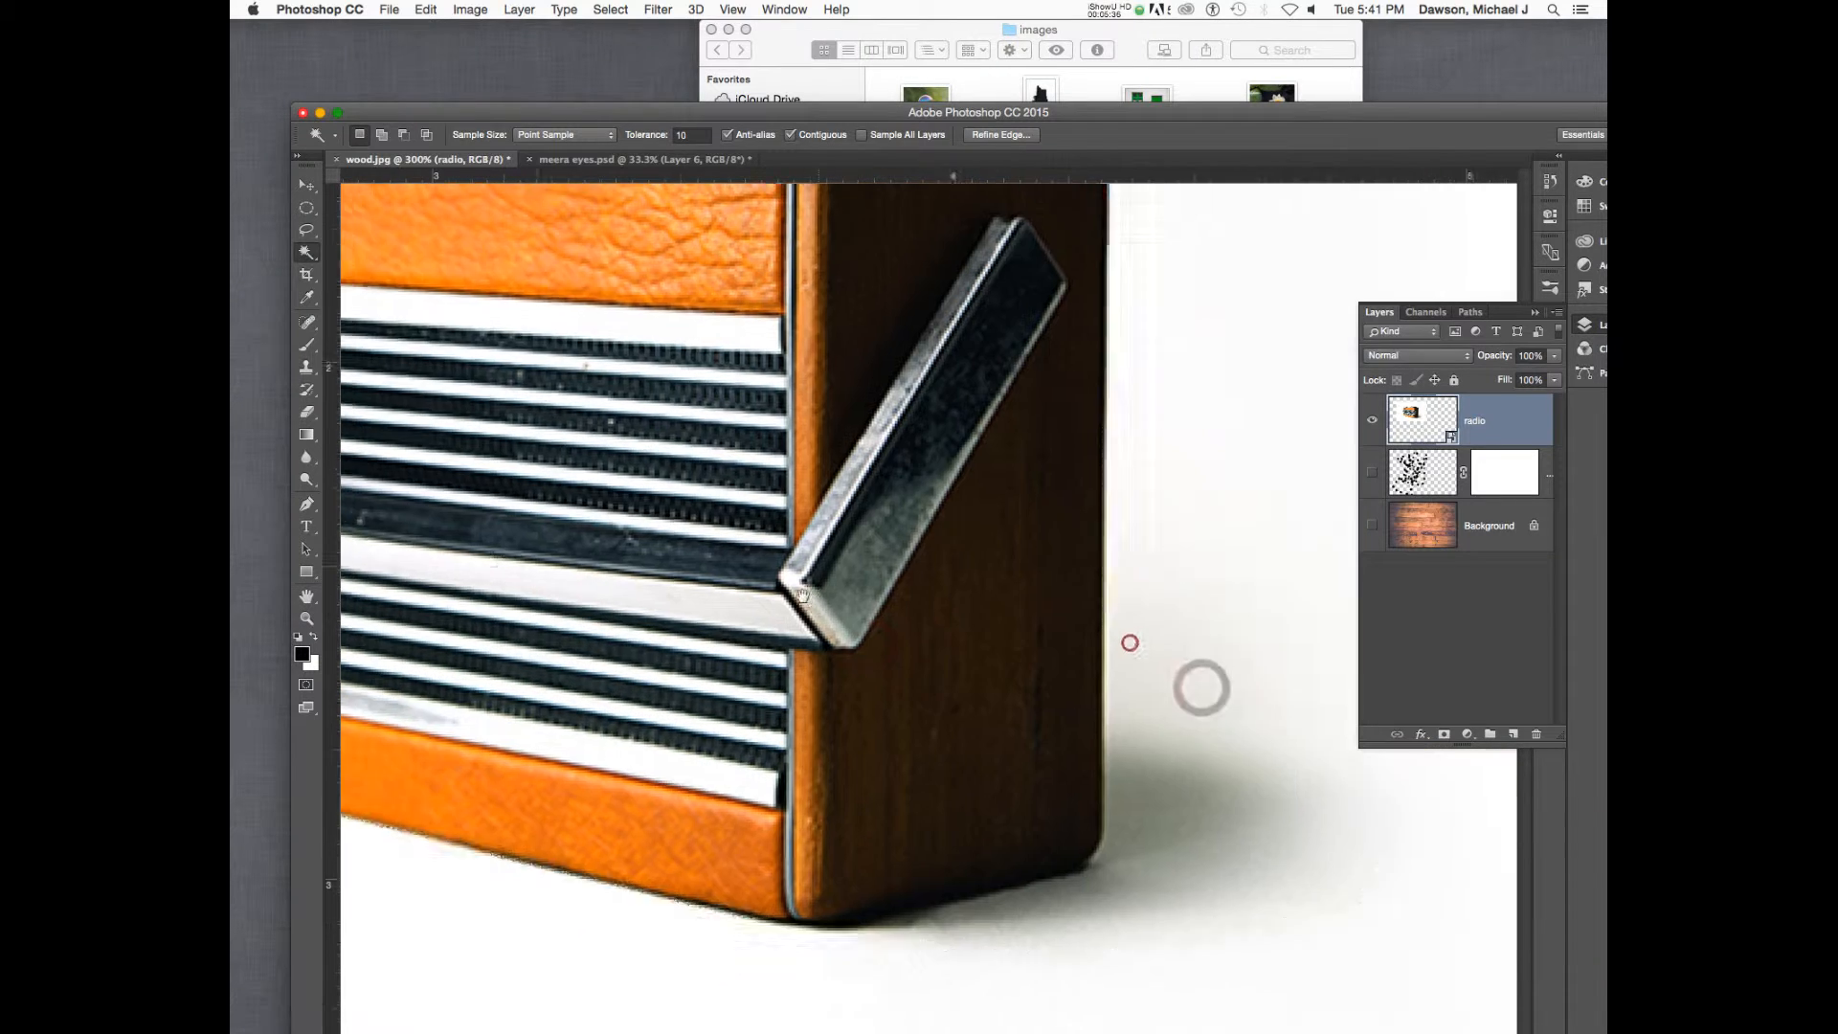
{"action": "left_click", "coordinate": [1201, 687]}
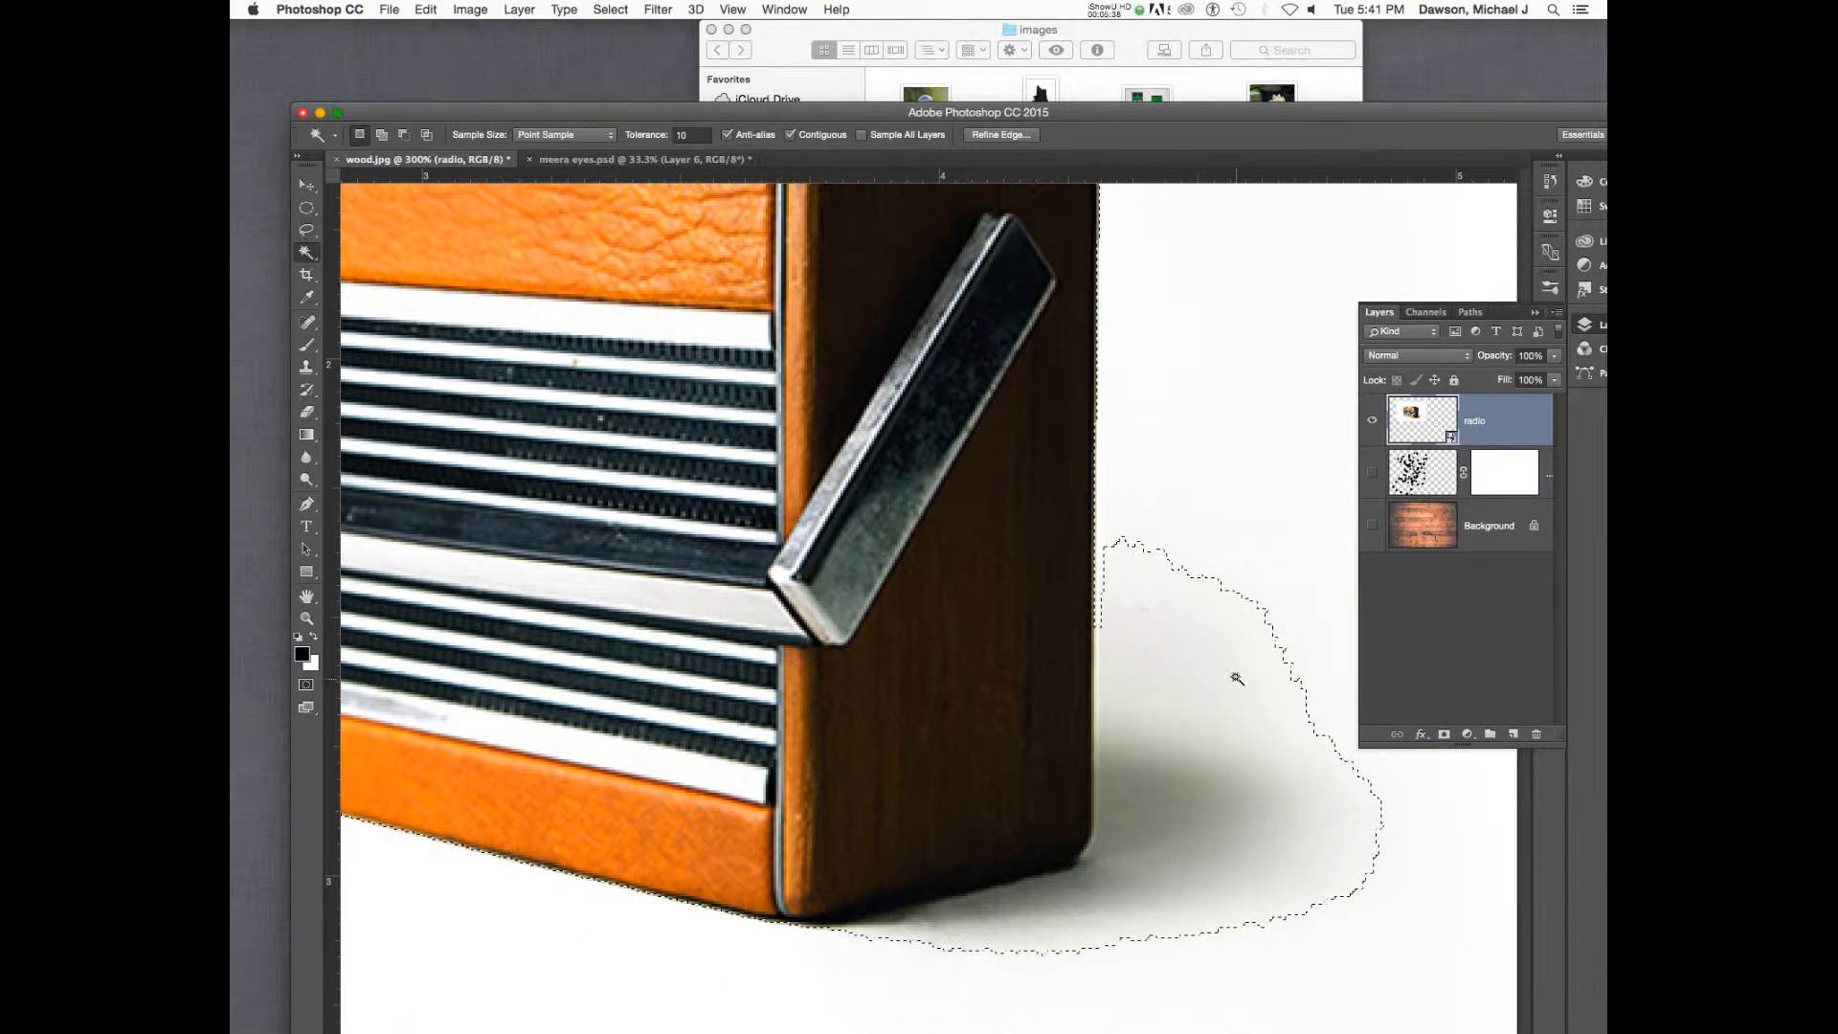
{"action": "left_click", "coordinate": [1235, 632]}
{"action": "left_click", "coordinate": [1208, 725]}
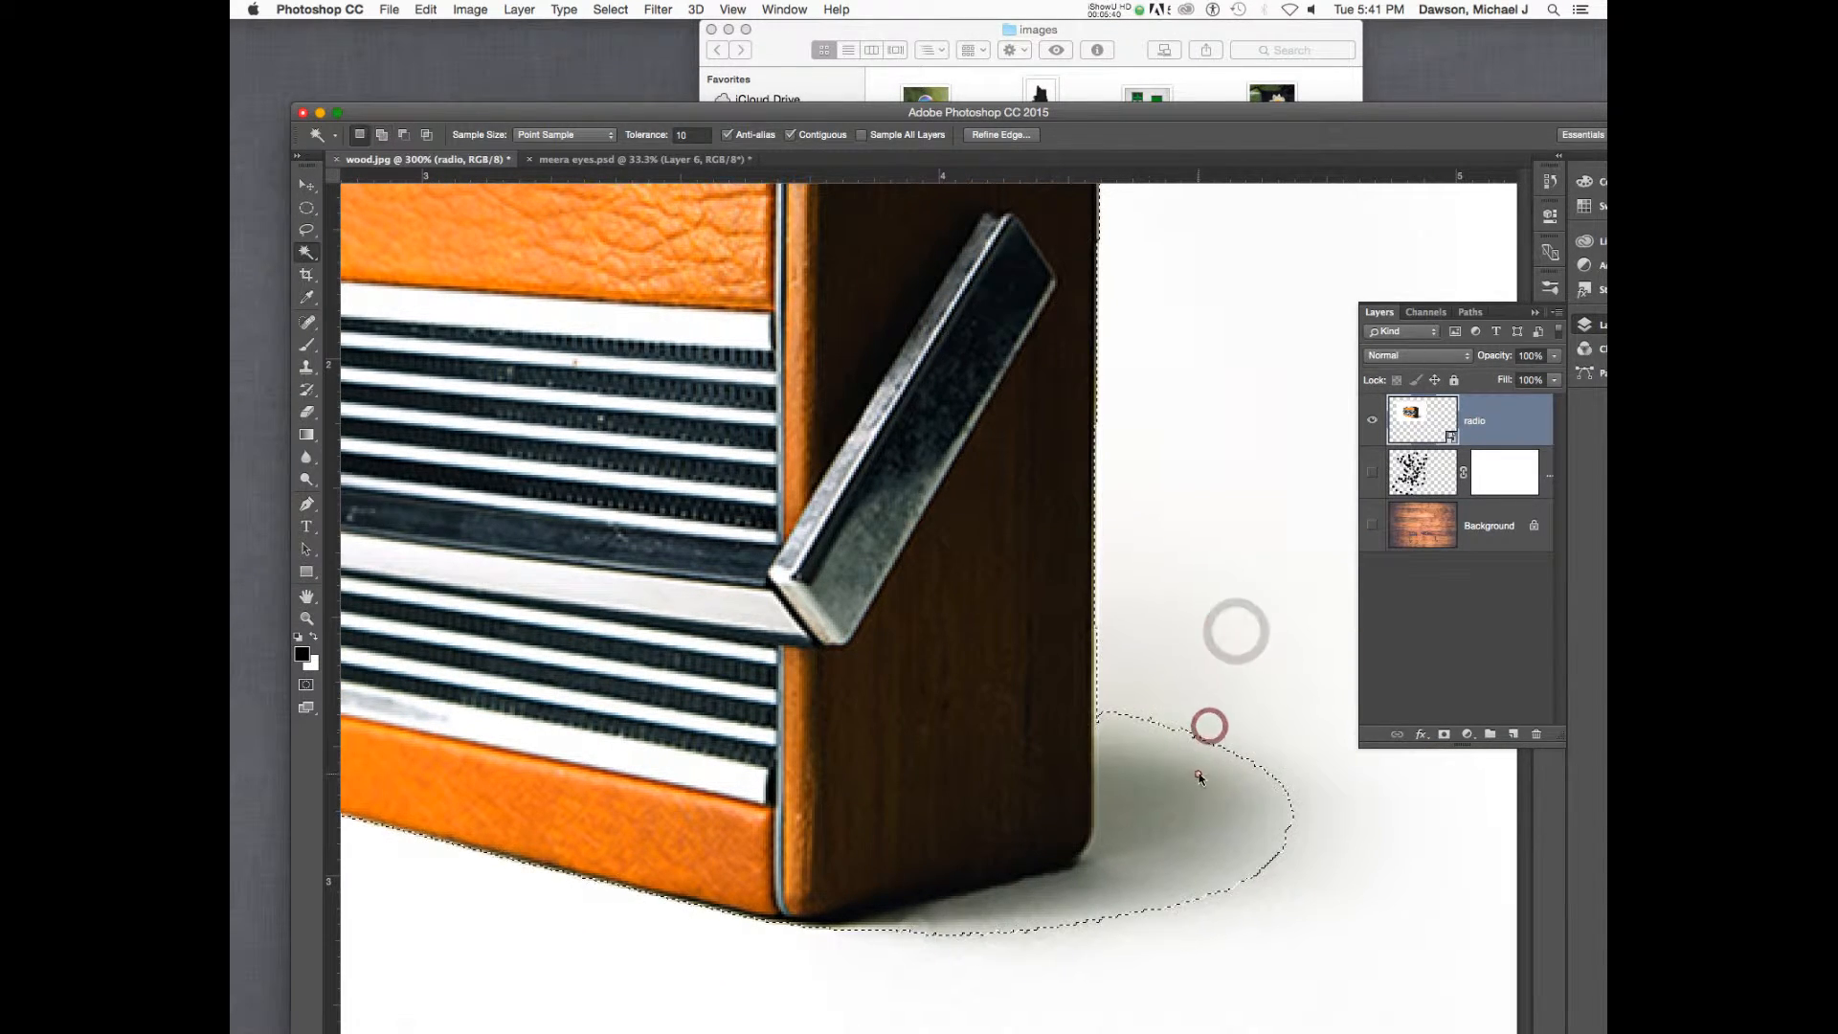
{"action": "left_click", "coordinate": [1207, 761], "text": "shift"}
{"action": "left_click", "coordinate": [1251, 765], "text": "shift"}
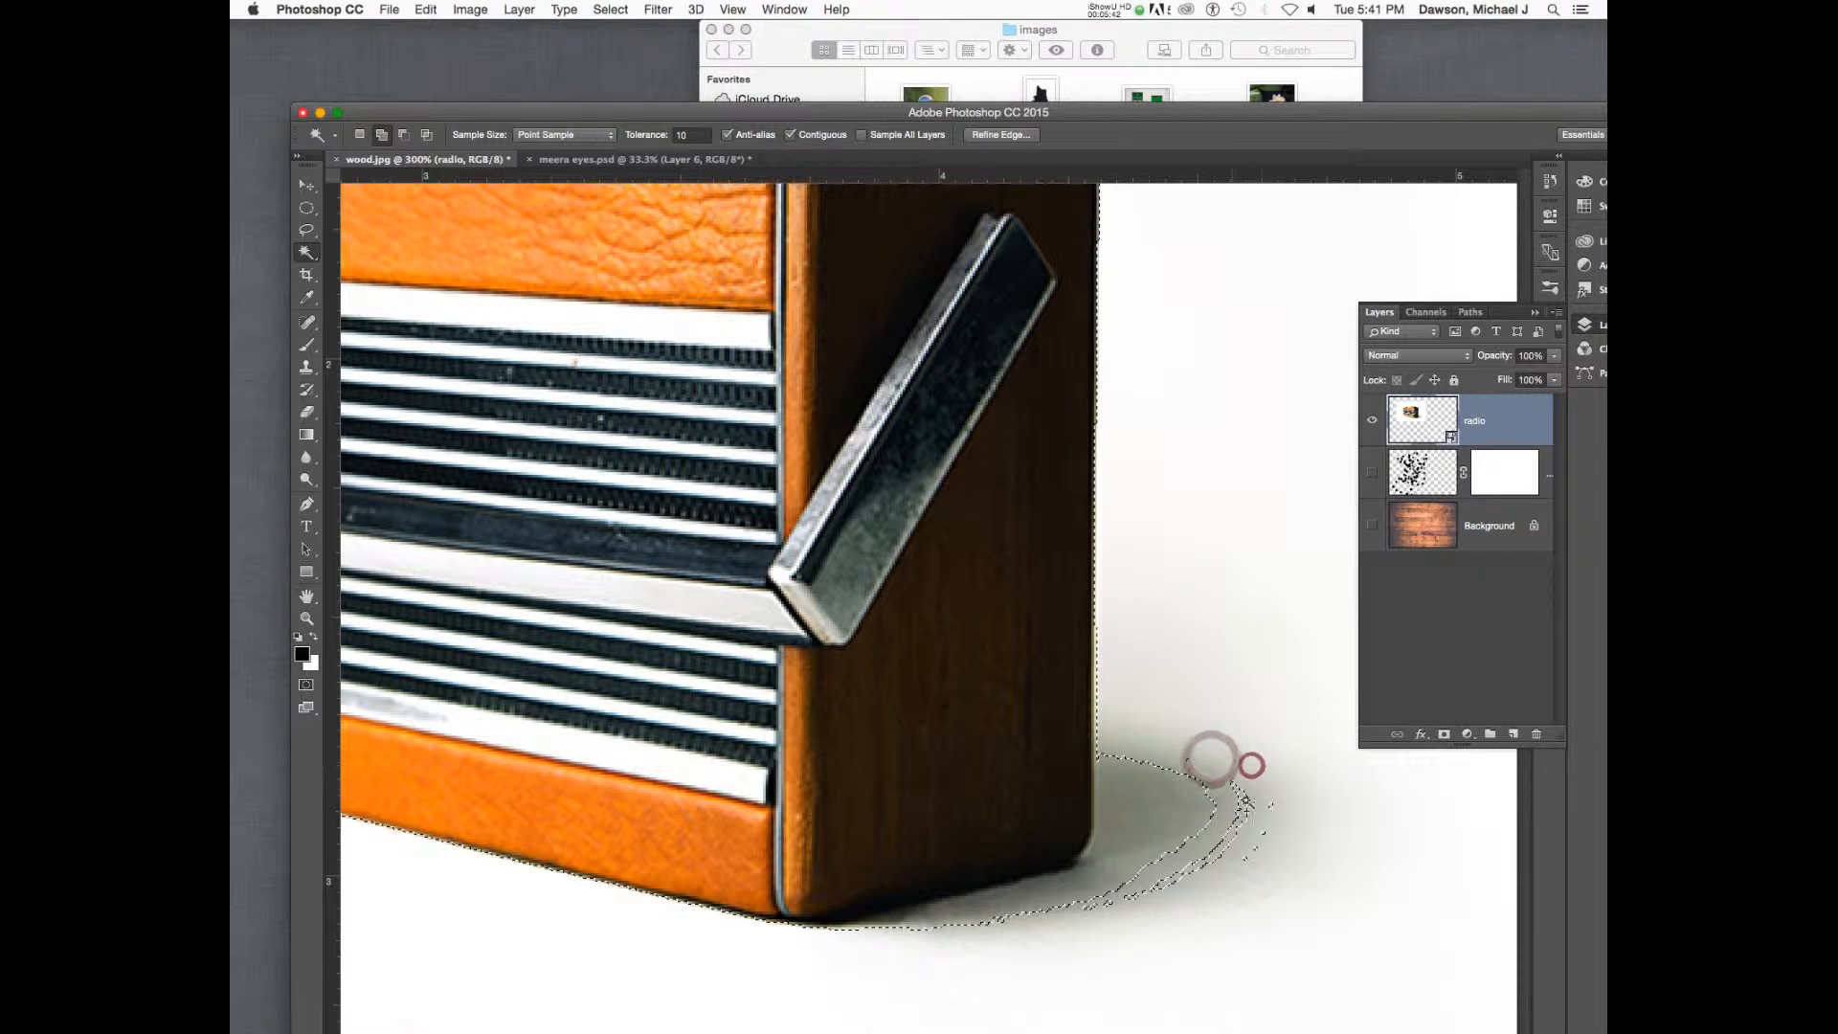
{"action": "left_click", "coordinate": [1246, 801]}
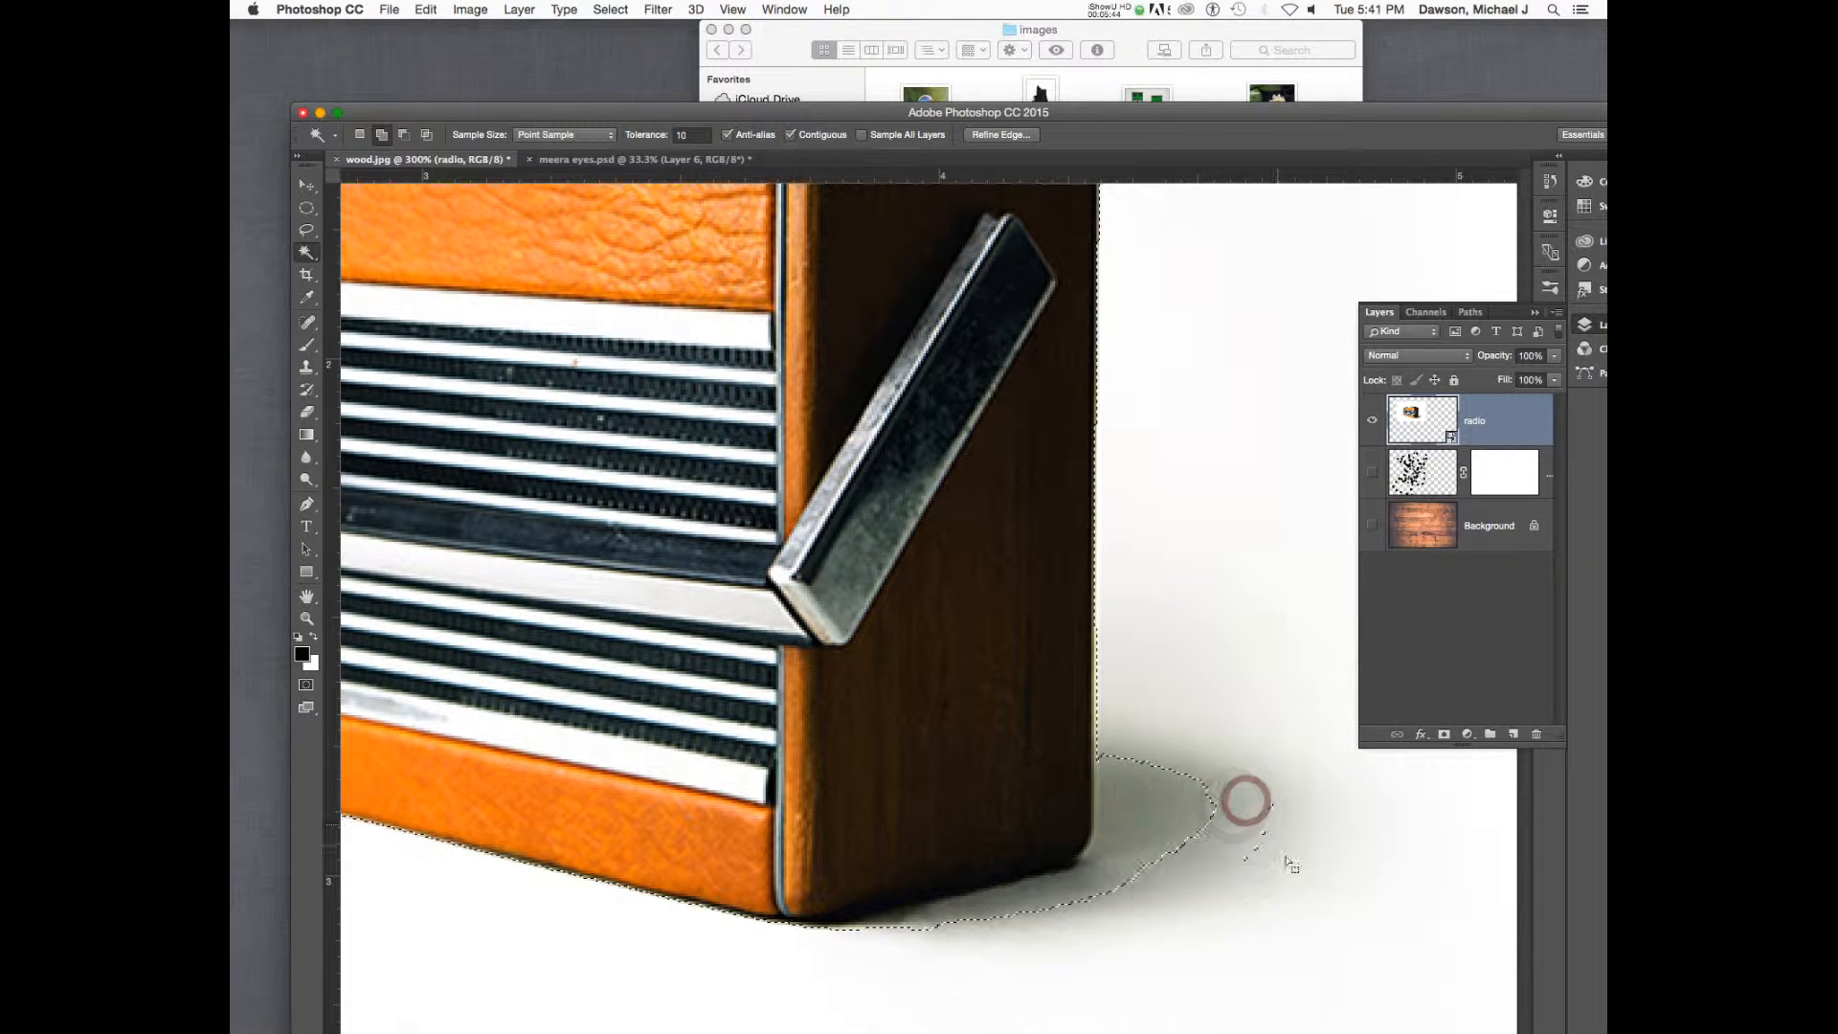
- Examine the selection edge and stray pixels in the radio's shadow at high magnification, and clear the selection
{"action": "key", "text": "z"}
{"action": "left_click_drag", "start_coordinate": [1227, 774], "coordinate": [1053, 271]}
{"action": "left_click_drag", "start_coordinate": [1065, 802], "coordinate": [968, 754]}
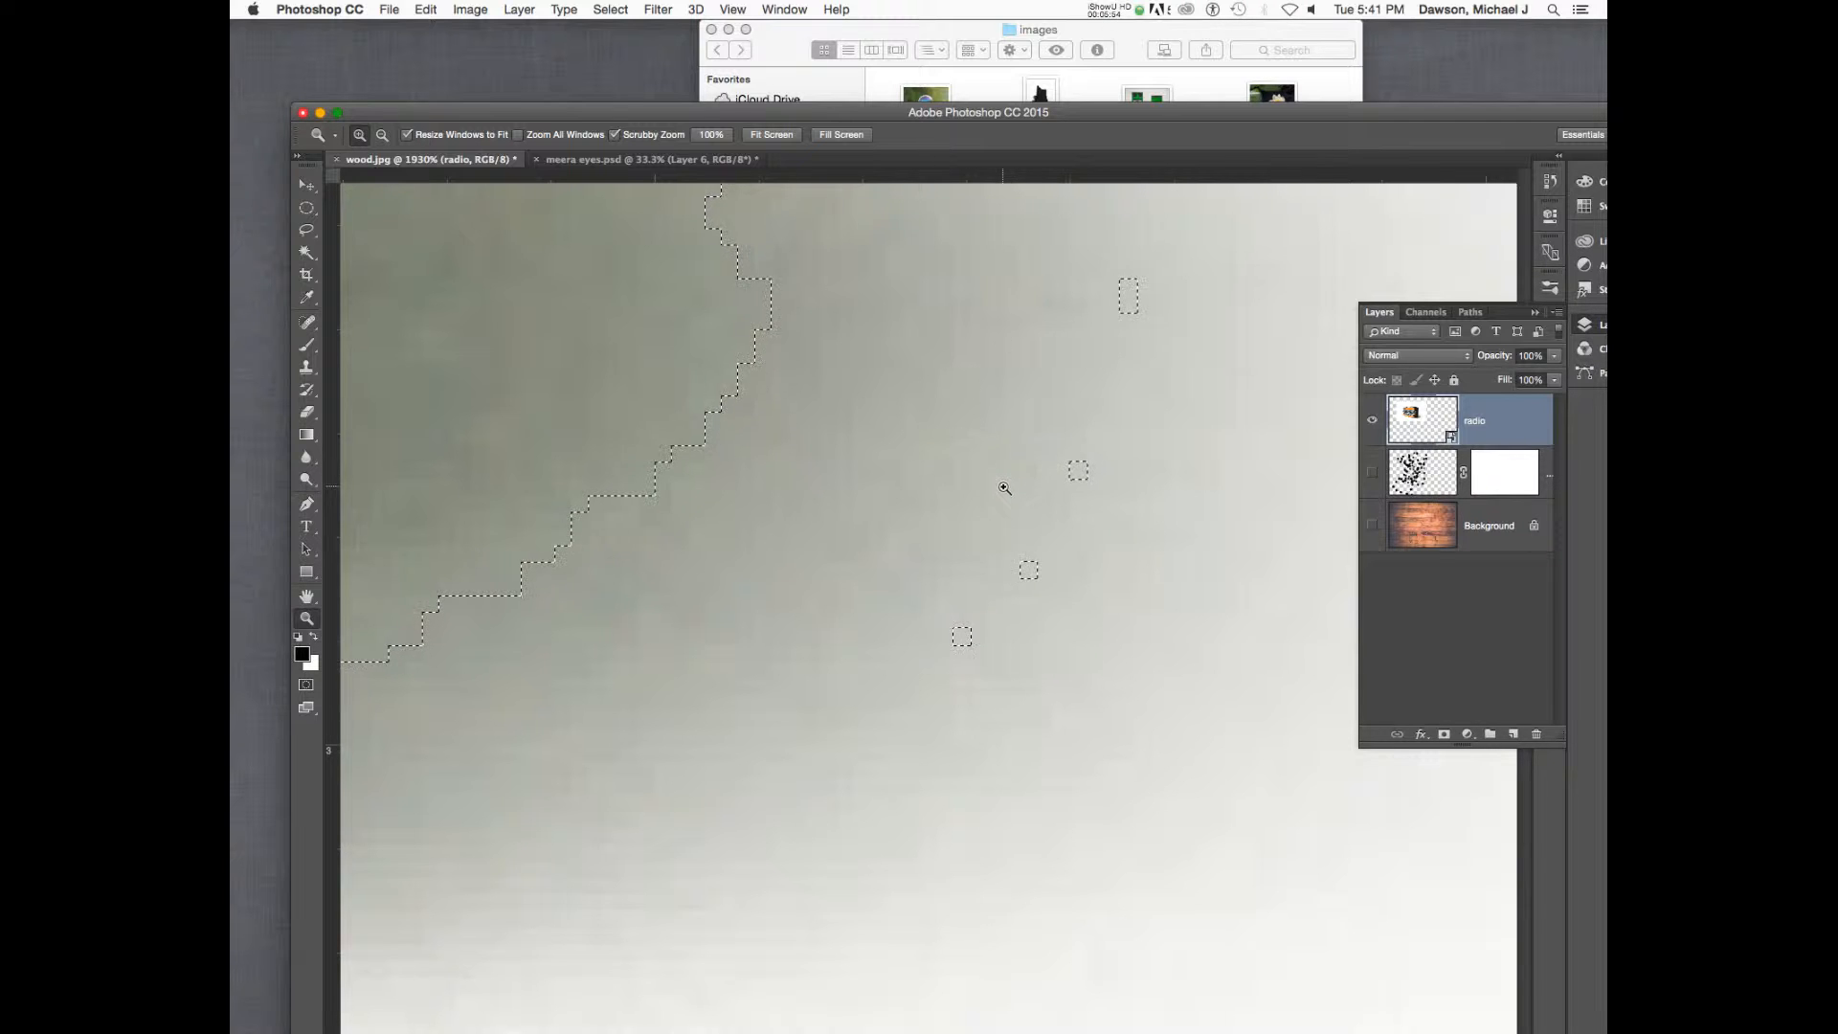
{"action": "key", "text": "super+minus"}
{"action": "key", "text": "super+minus"}
{"action": "key", "text": "super+minus"}
{"action": "key", "text": "super+minus"}
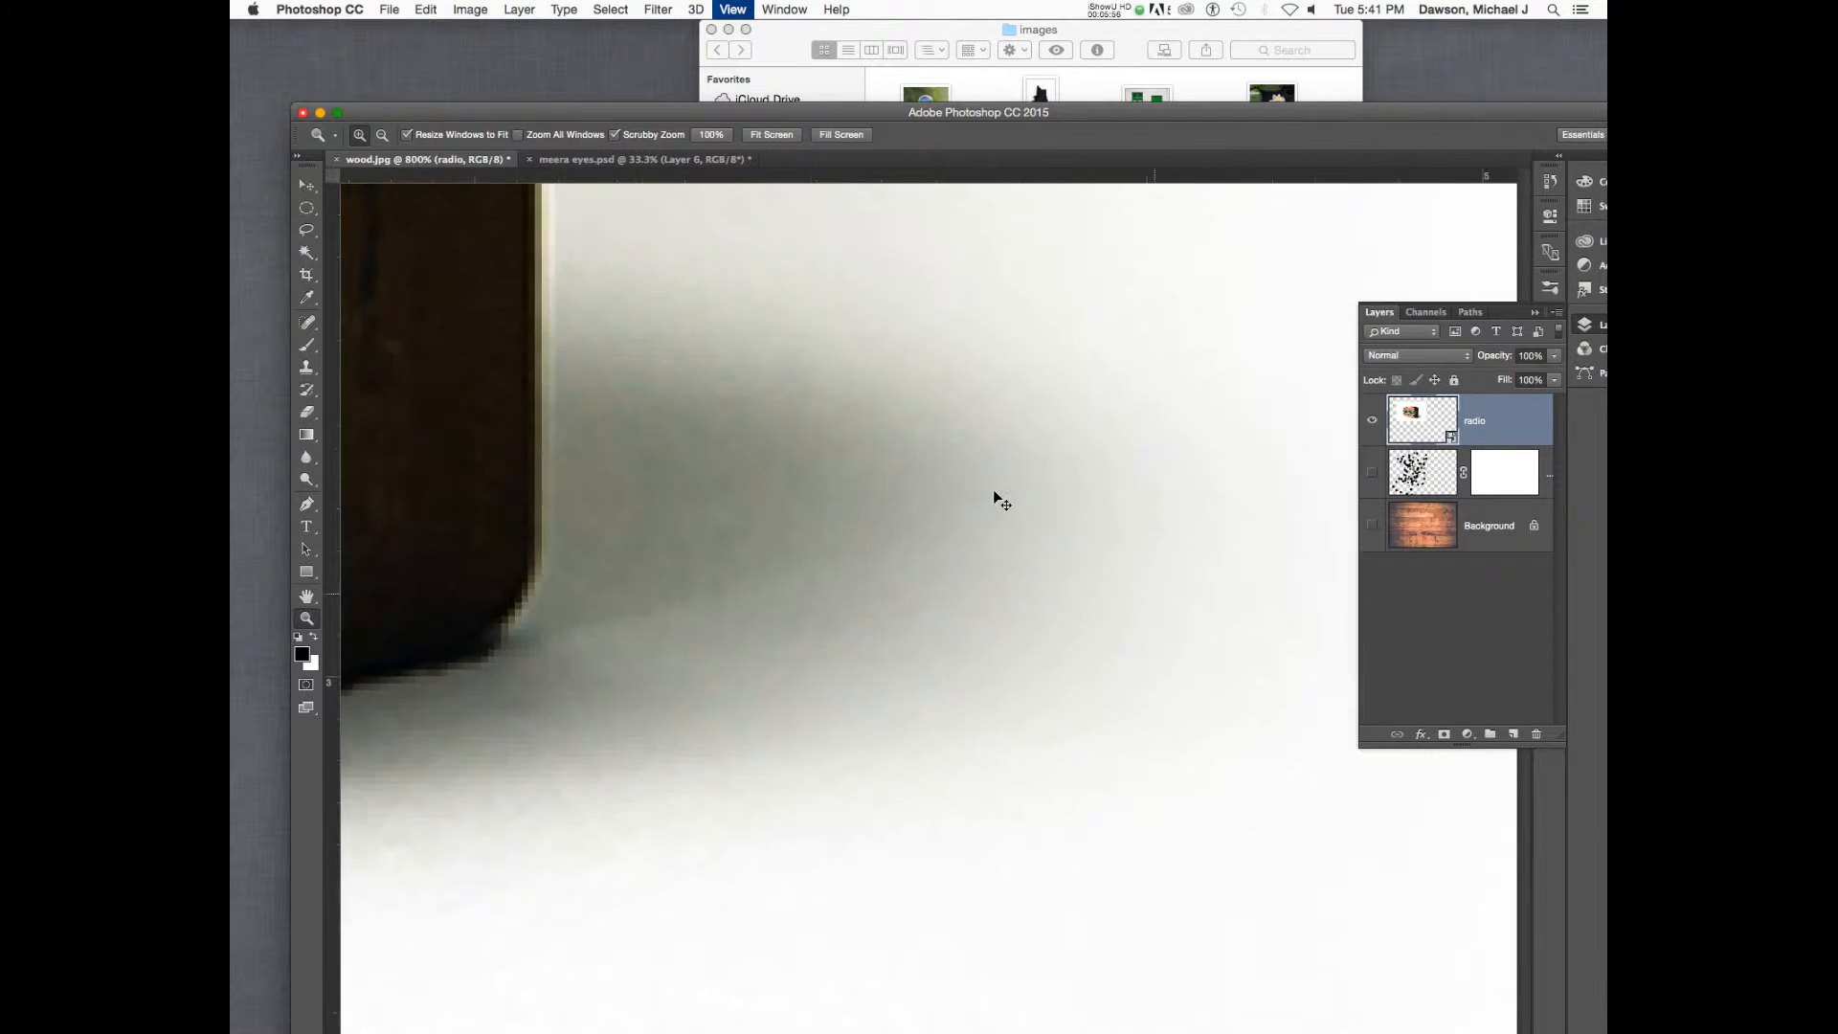
{"action": "key", "text": "super+minus"}
{"action": "key", "text": "super+minus"}
{"action": "key", "text": "super+minus"}
{"action": "key", "text": "super+minus"}
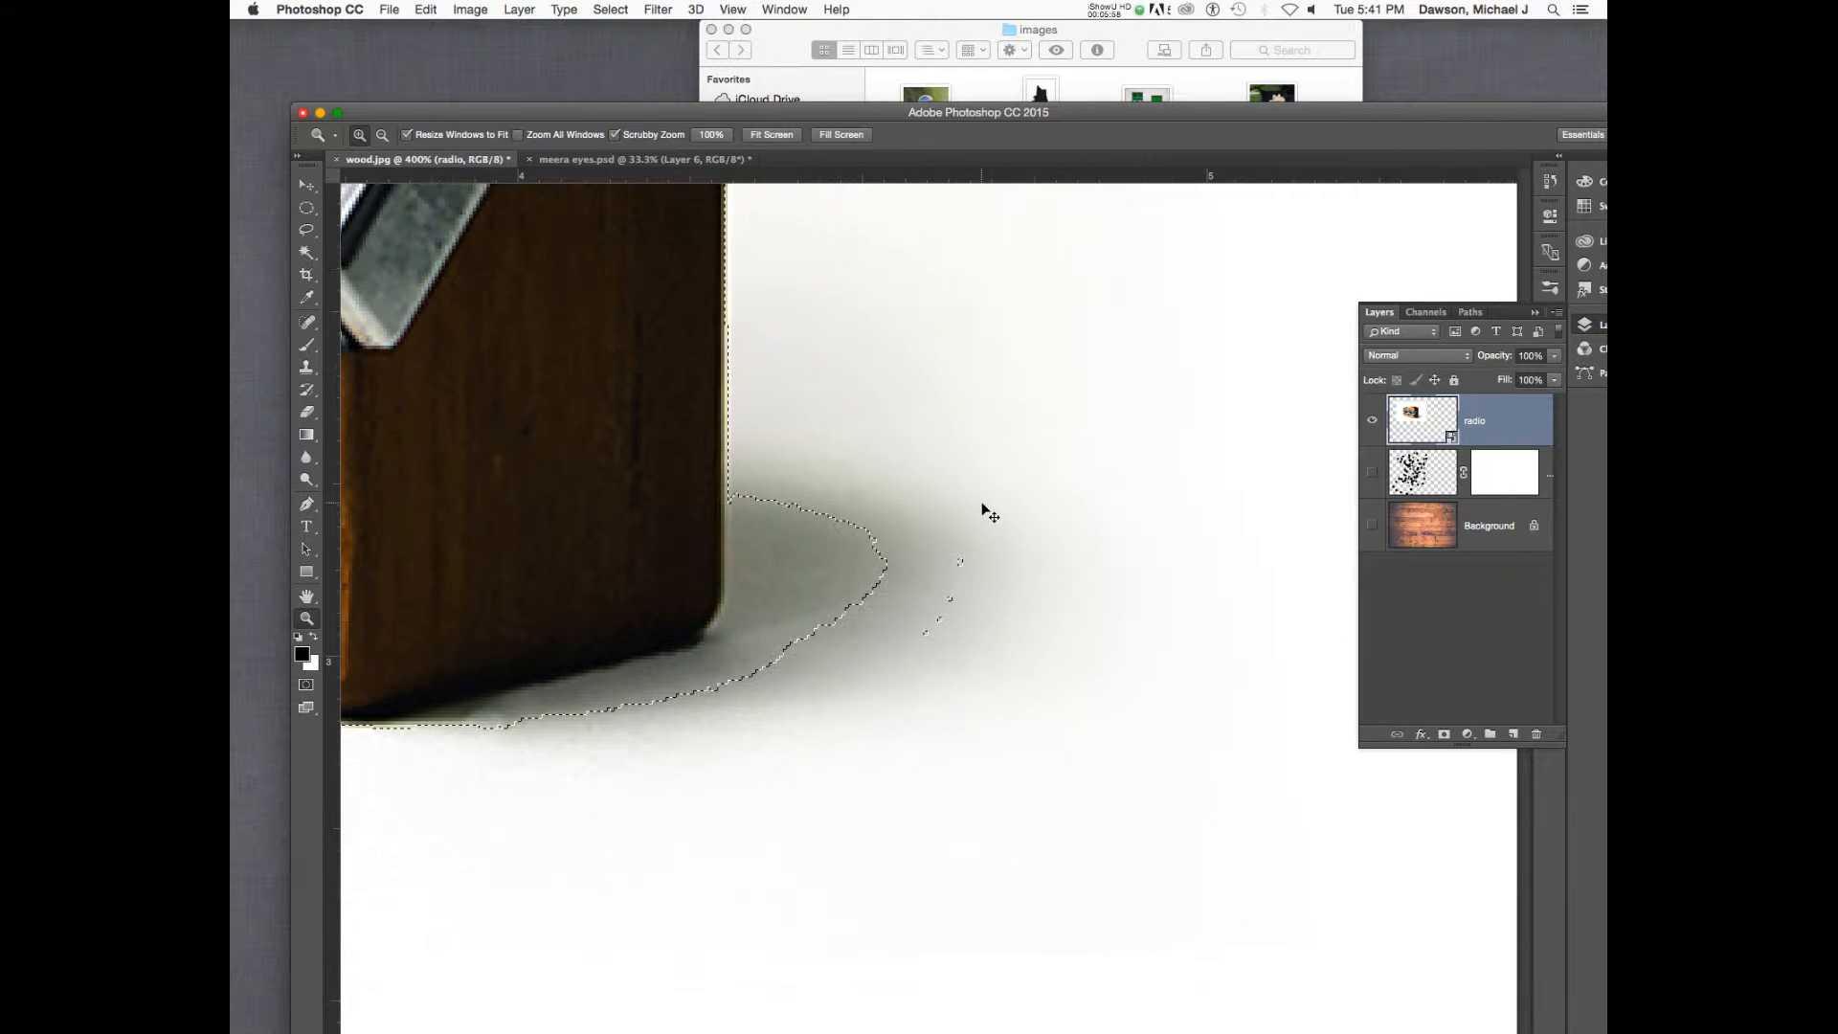
{"action": "key", "text": "super+minus"}
{"action": "key", "text": "super+d"}
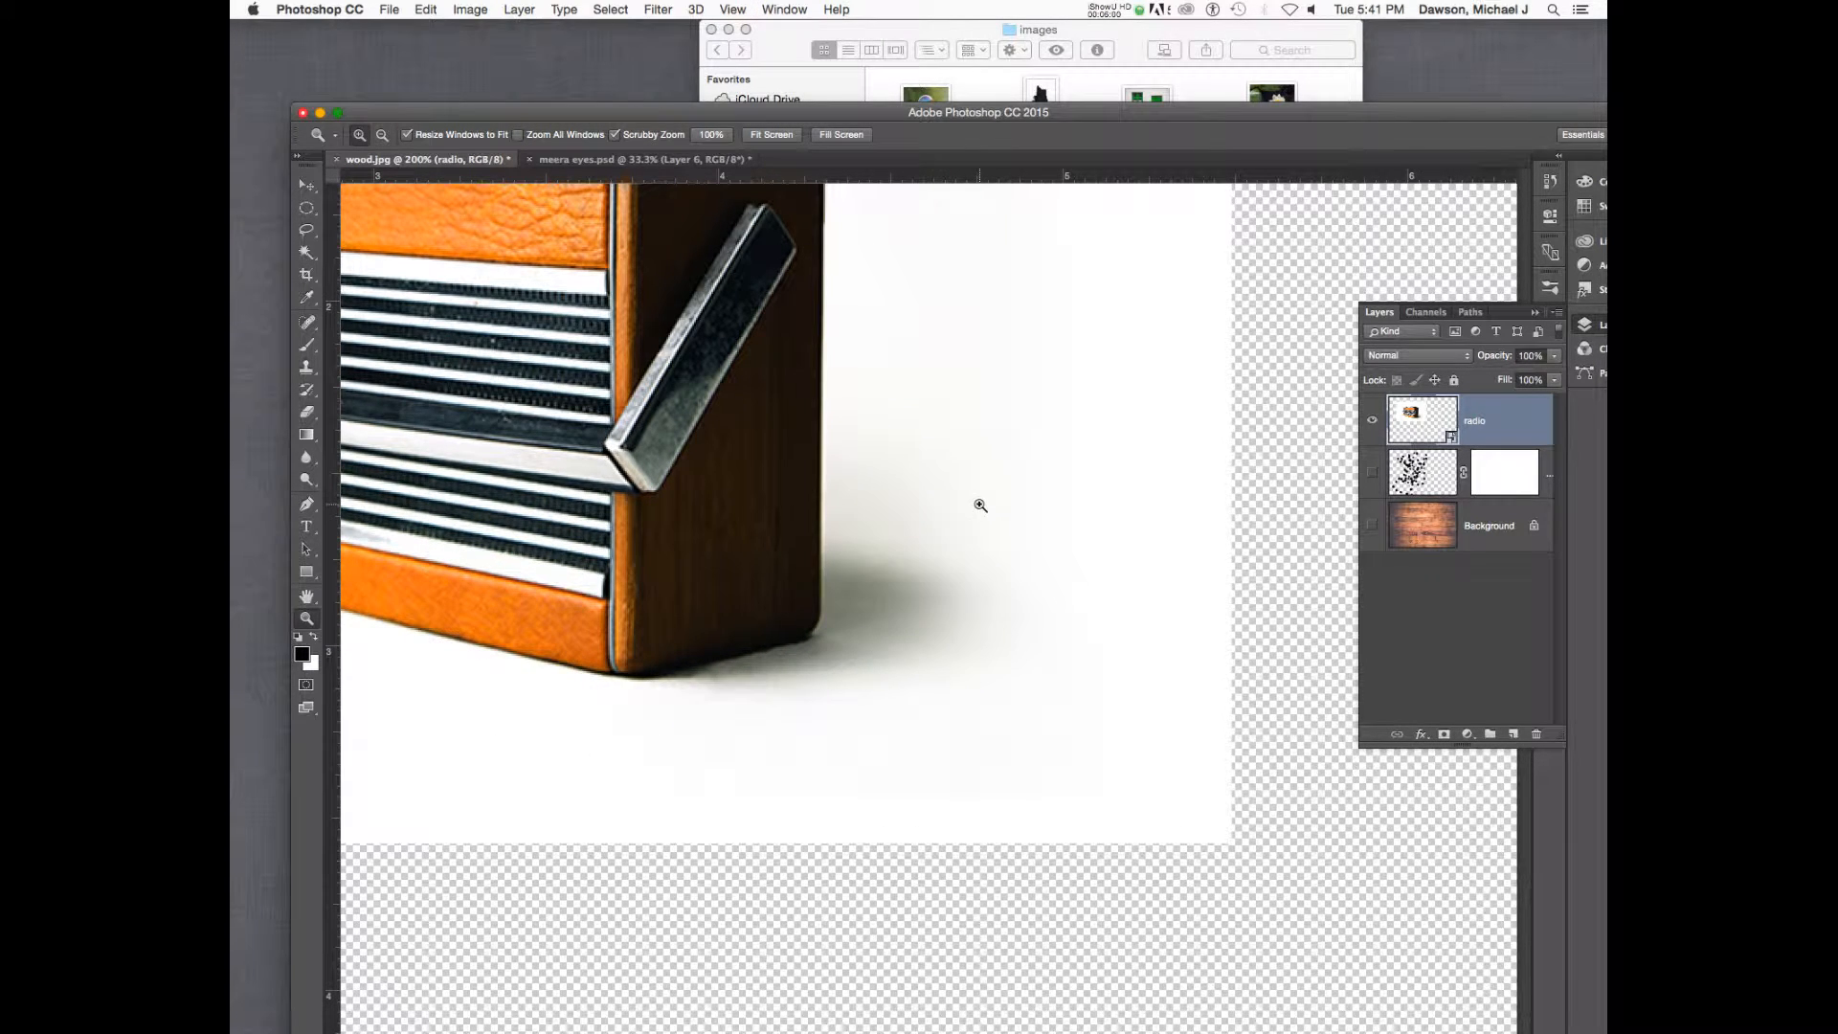
- Select the white background and shadow all around the radio with the Quick Selection tool
{"action": "left_click_drag", "start_coordinate": [304, 259], "coordinate": [378, 246]}
{"action": "mouse_move", "coordinate": [1060, 524]}
{"action": "left_mouse_down"}
{"action": "mouse_move", "coordinate": [1007, 337]}
{"action": "mouse_move", "coordinate": [1038, 443]}
{"action": "left_mouse_up"}
{"action": "key", "text": "super+minus"}
{"action": "key", "text": "super+minus"}
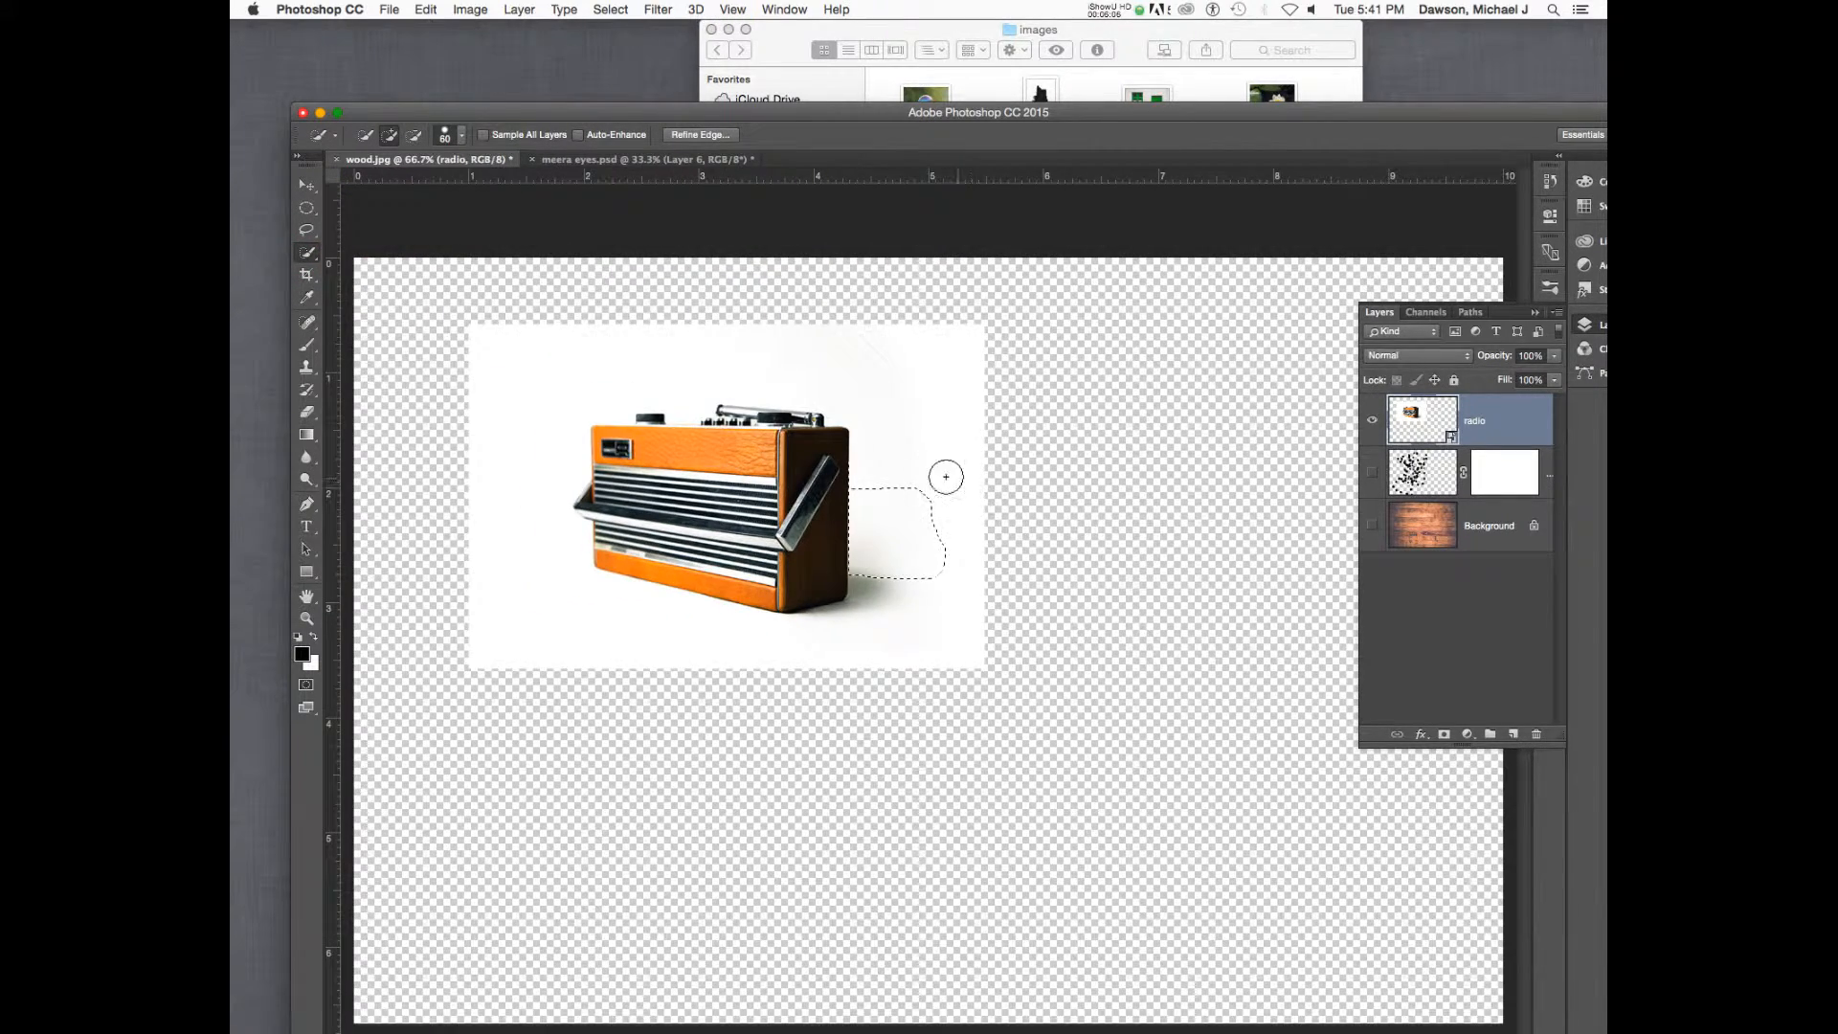
{"action": "mouse_move", "coordinate": [887, 485]}
{"action": "left_mouse_down"}
{"action": "mouse_move", "coordinate": [914, 375]}
{"action": "mouse_move", "coordinate": [879, 358]}
{"action": "mouse_move", "coordinate": [686, 337]}
{"action": "mouse_move", "coordinate": [592, 356]}
{"action": "mouse_move", "coordinate": [533, 412]}
{"action": "mouse_move", "coordinate": [540, 587]}
{"action": "mouse_move", "coordinate": [685, 644]}
{"action": "mouse_move", "coordinate": [842, 657]}
{"action": "left_mouse_up"}
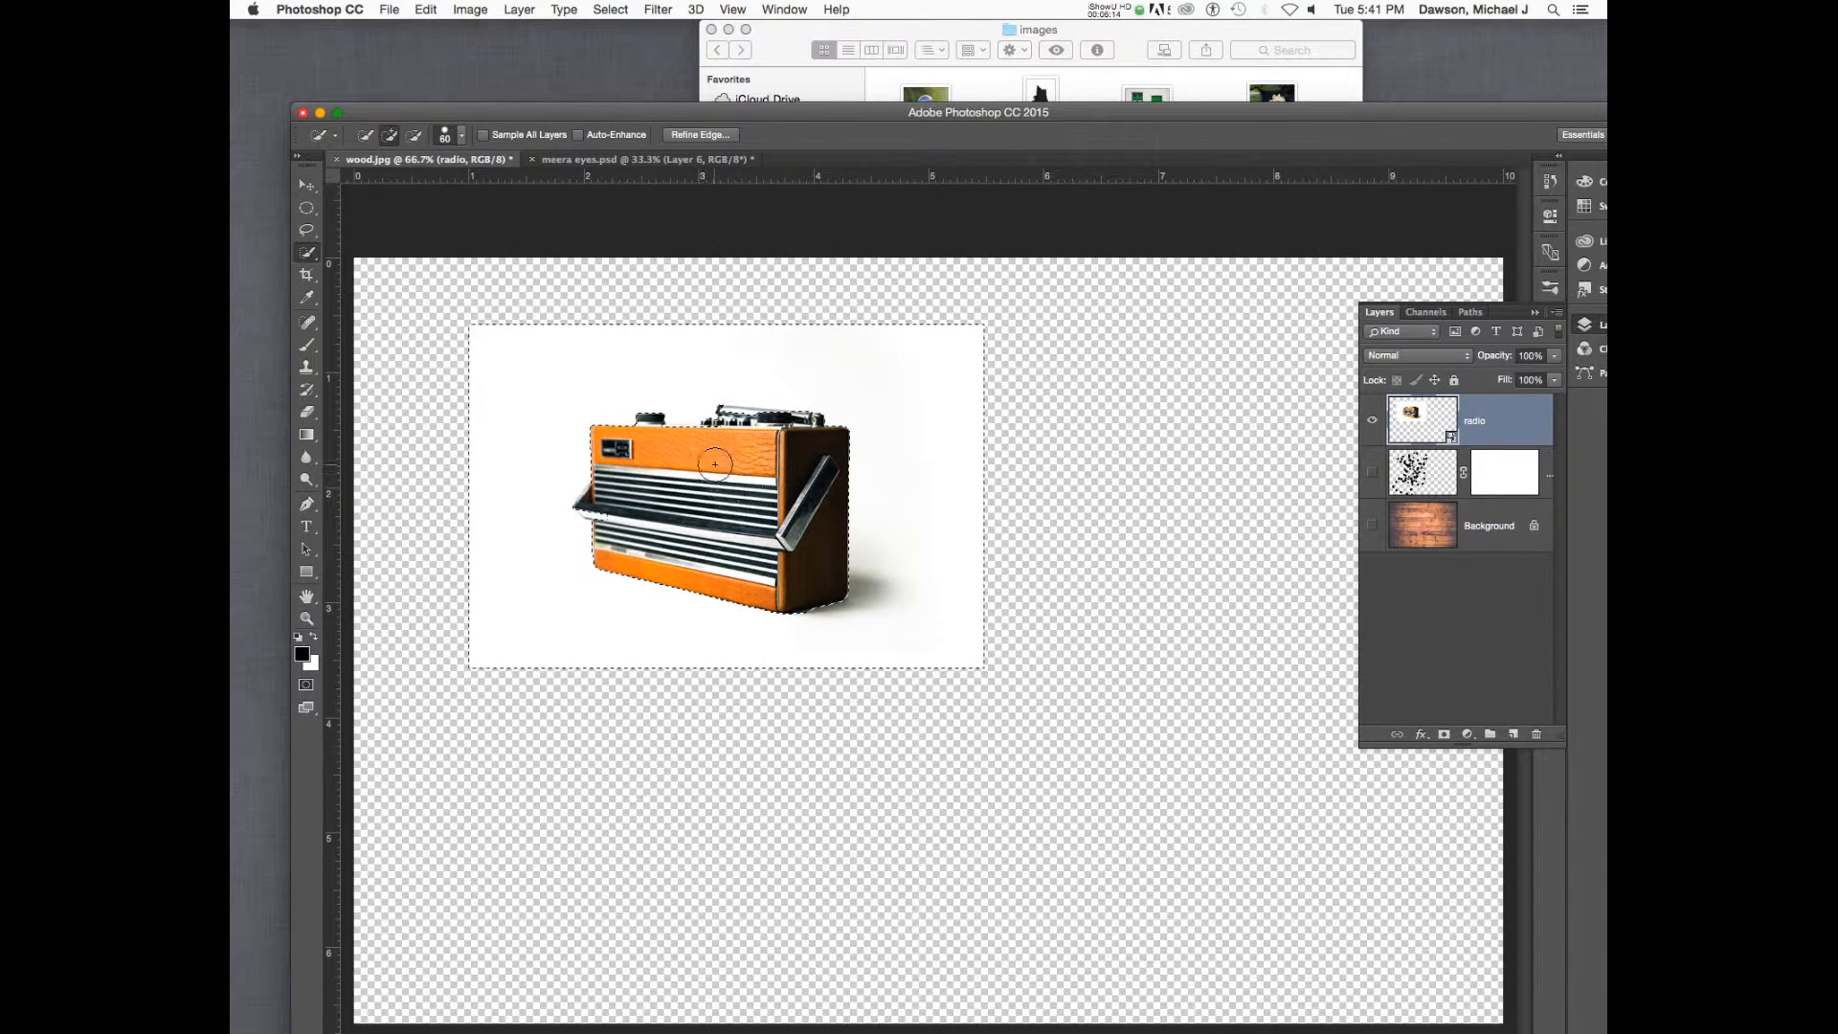
- Subtract the radio's protruding handle end and white top trim from the selection using a Quick Selection brush size of 20
{"action": "key", "text": "z"}
{"action": "left_click_drag", "start_coordinate": [597, 494], "coordinate": [587, 486]}
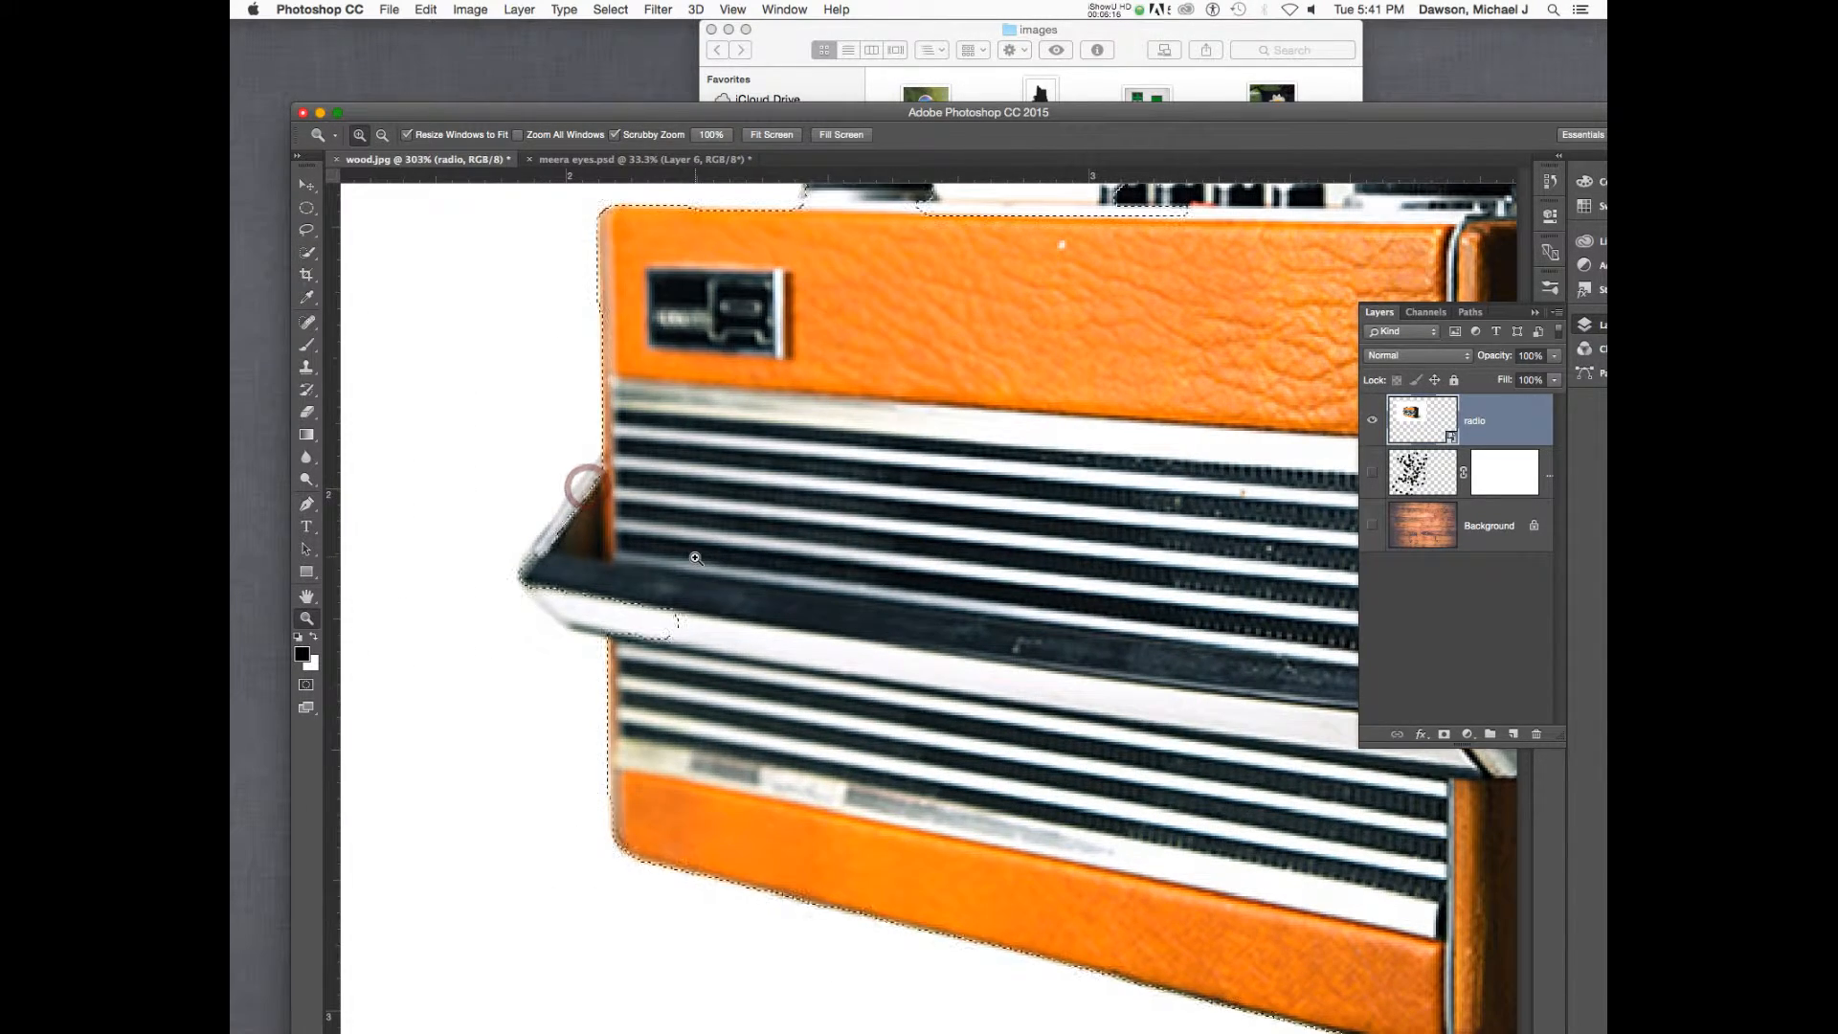
{"action": "key", "text": "w"}
{"action": "key", "text": "bracketleft"}
{"action": "key", "text": "bracketleft"}
{"action": "key", "text": "bracketleft"}
{"action": "key", "text": "bracketleft"}
{"action": "key", "text": "bracketleft"}
{"action": "key", "text": "bracketleft"}
{"action": "key", "text": "bracketleft"}
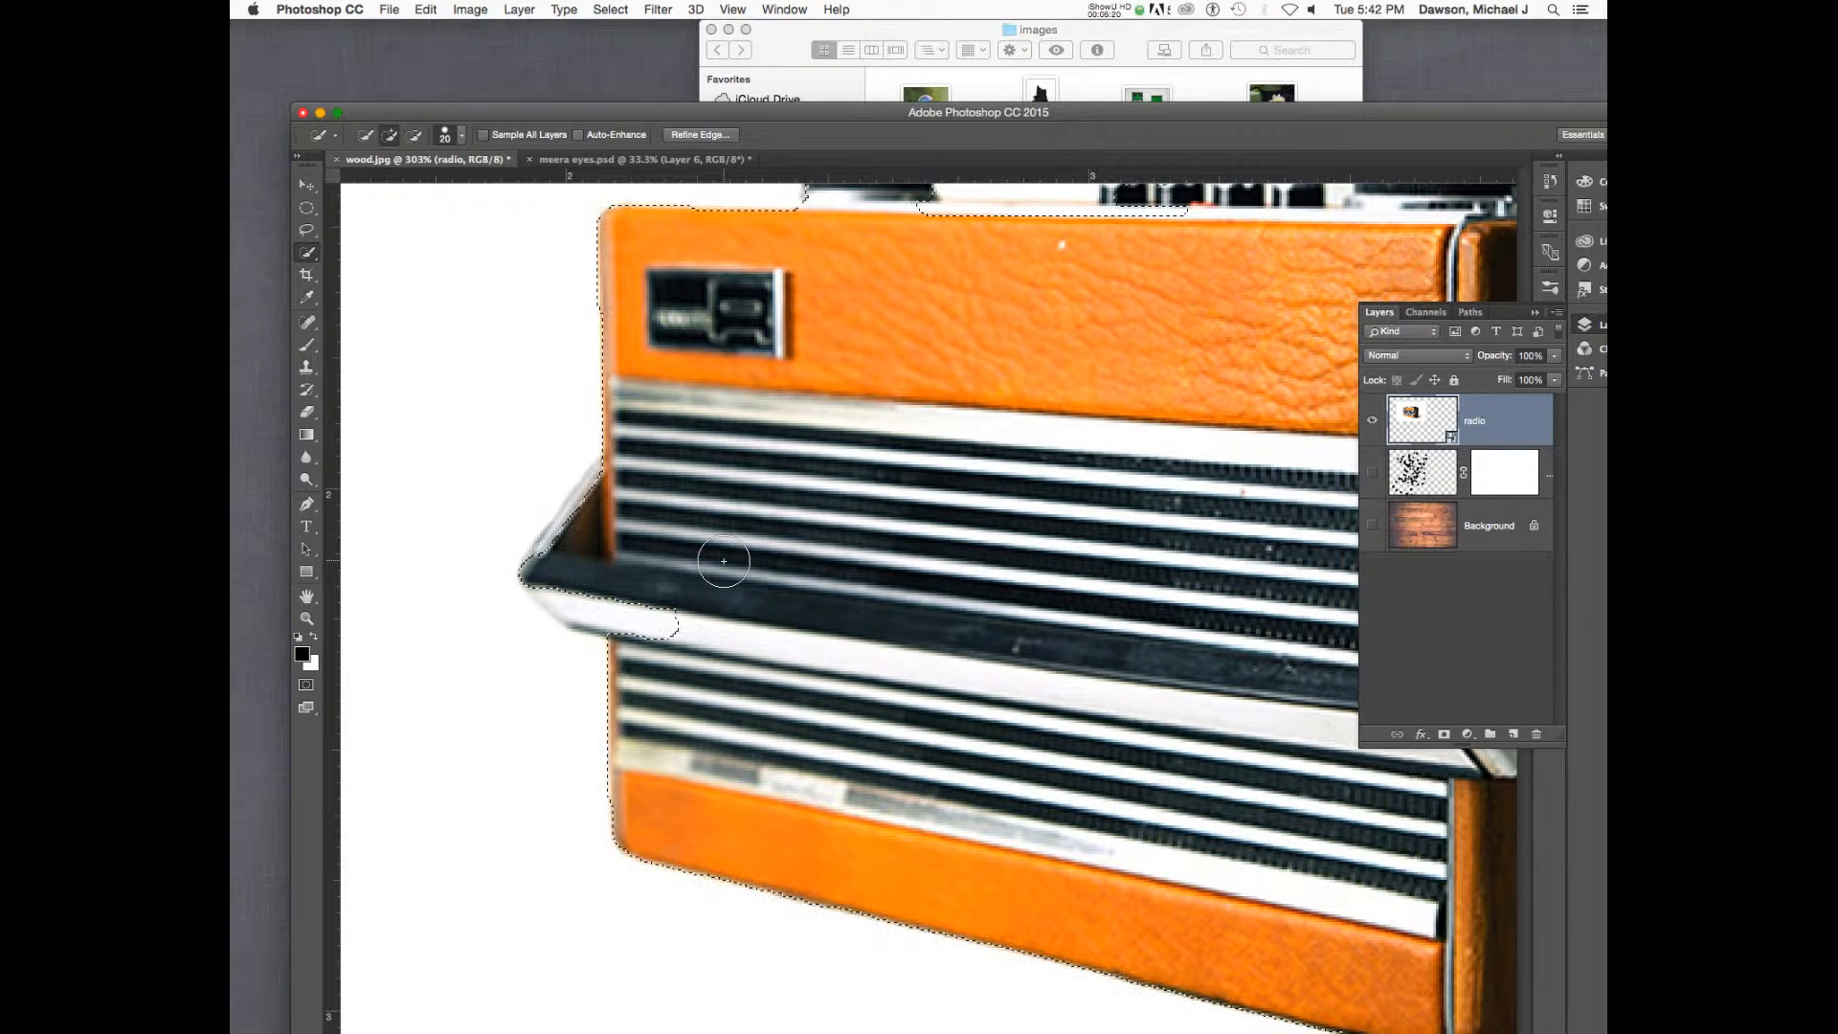
{"action": "key", "text": "bracketright"}
{"action": "key", "text": "bracketleft"}
{"action": "left_click_drag", "start_coordinate": [1018, 364], "coordinate": [933, 516]}
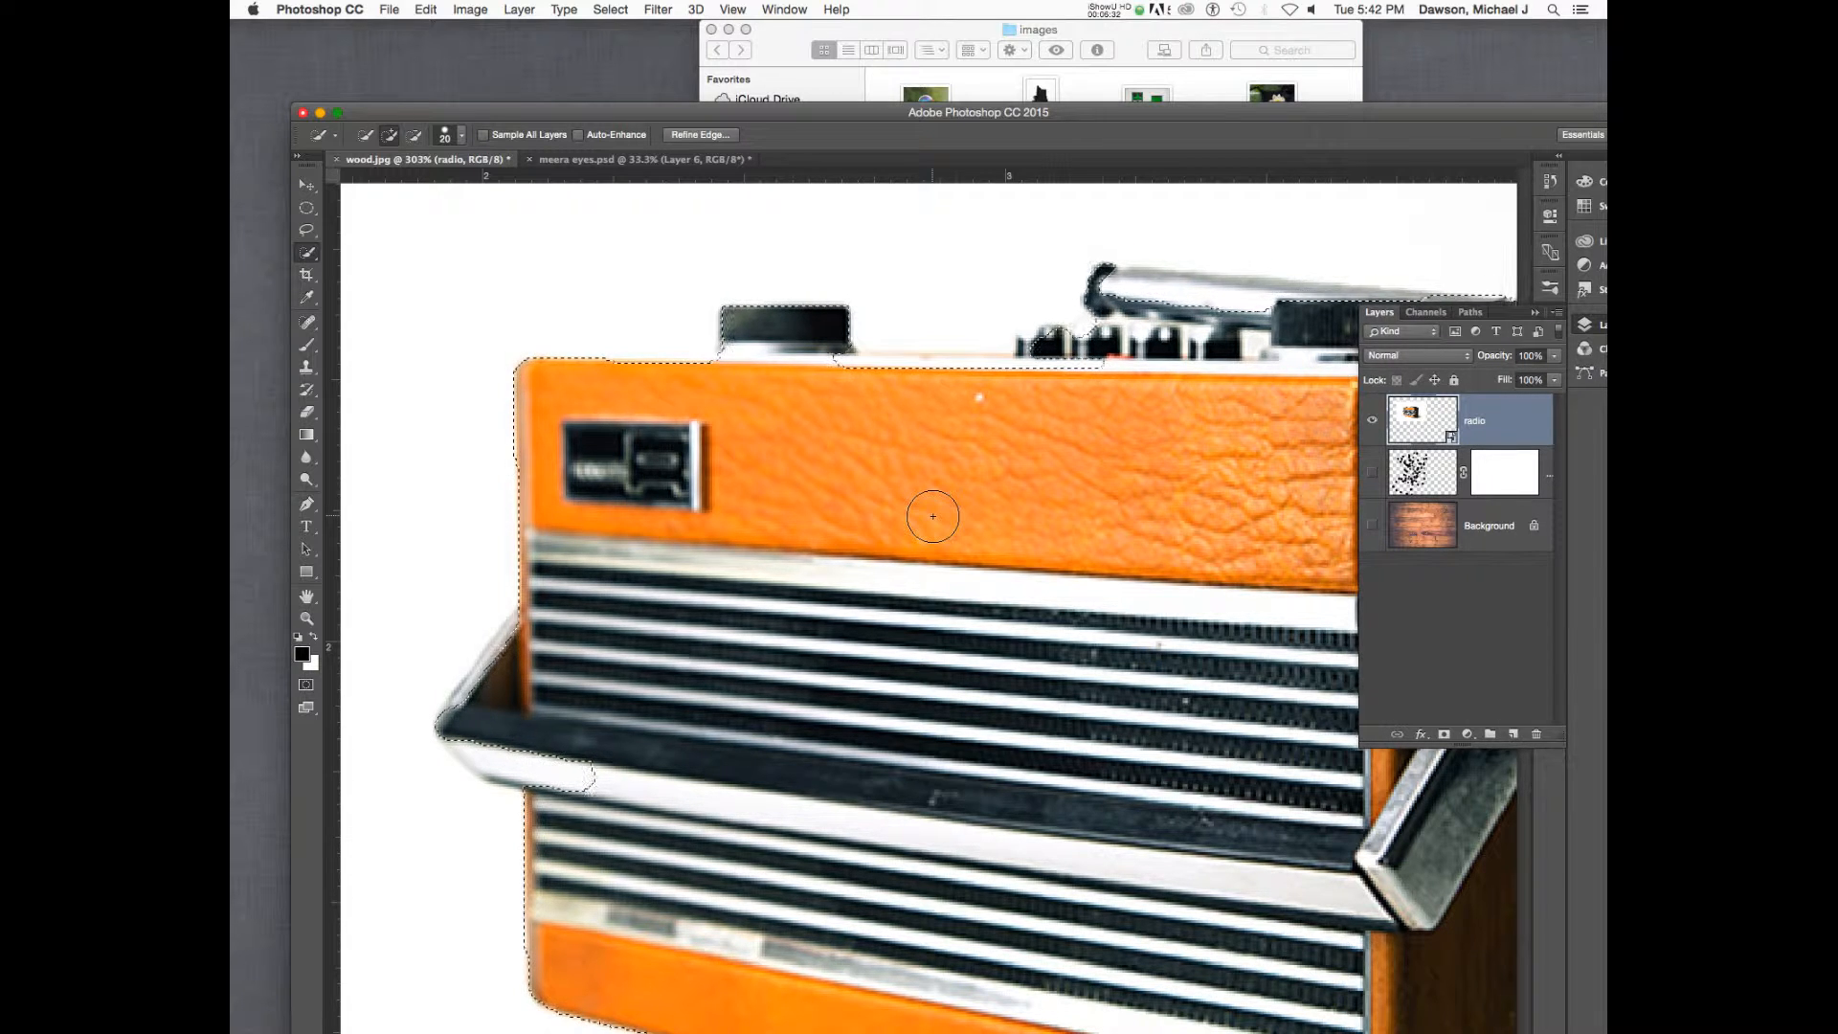
{"action": "key", "text": "alt"}
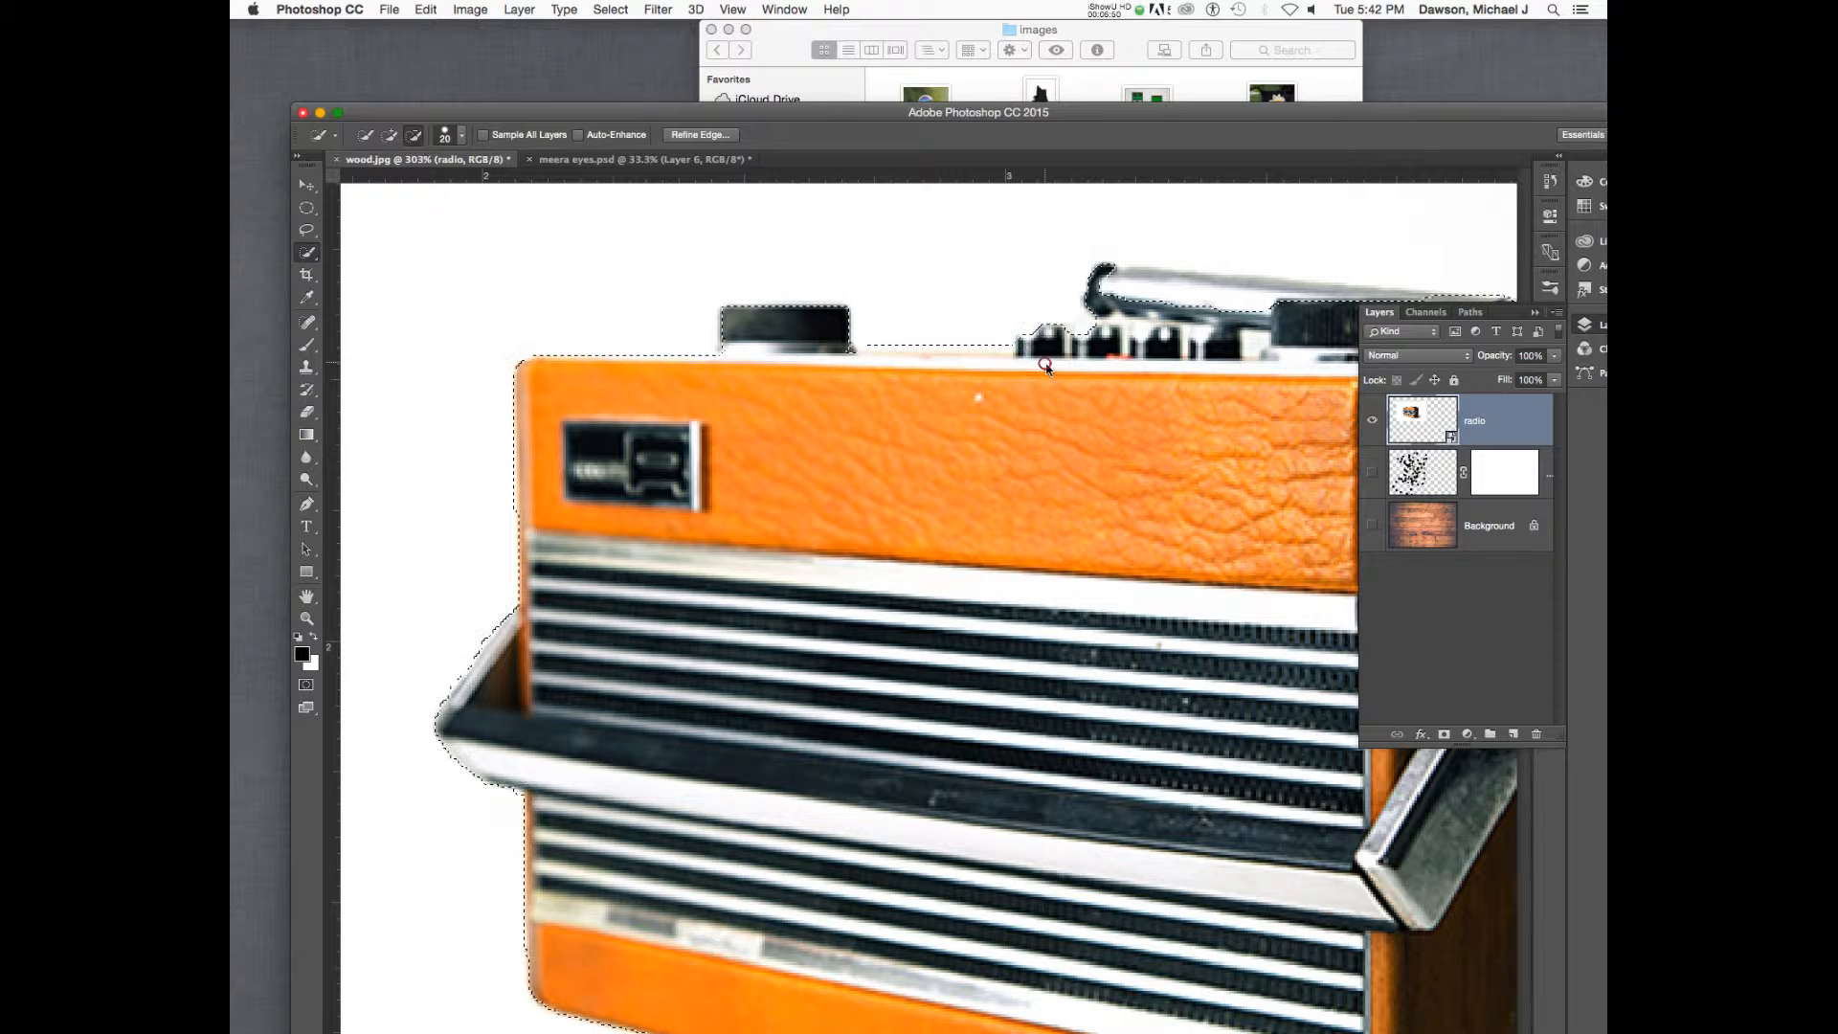
{"action": "left_click", "coordinate": [1046, 364]}
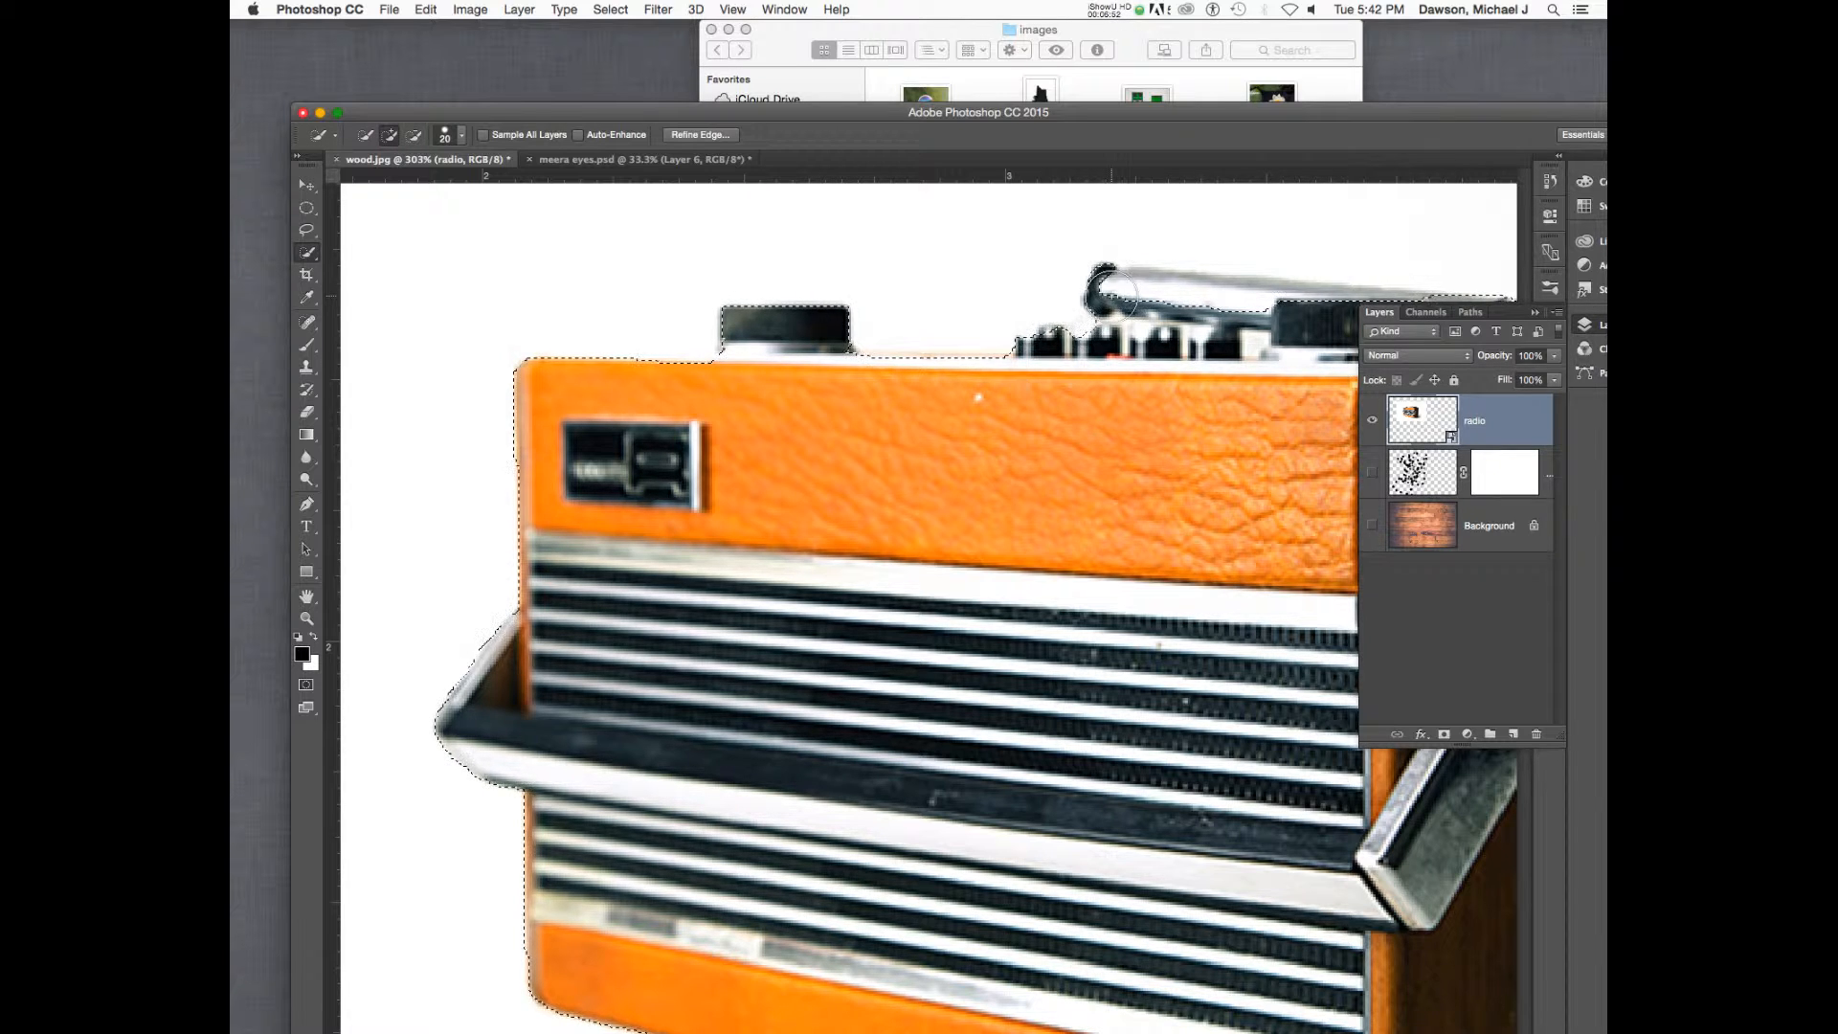
- Subtract the radio's silver antenna from the background selection and tighten the edge above the antenna and its hinge
{"action": "left_click", "coordinate": [1111, 292], "text": "alt"}
{"action": "left_click_drag", "start_coordinate": [1138, 297], "coordinate": [1250, 306]}
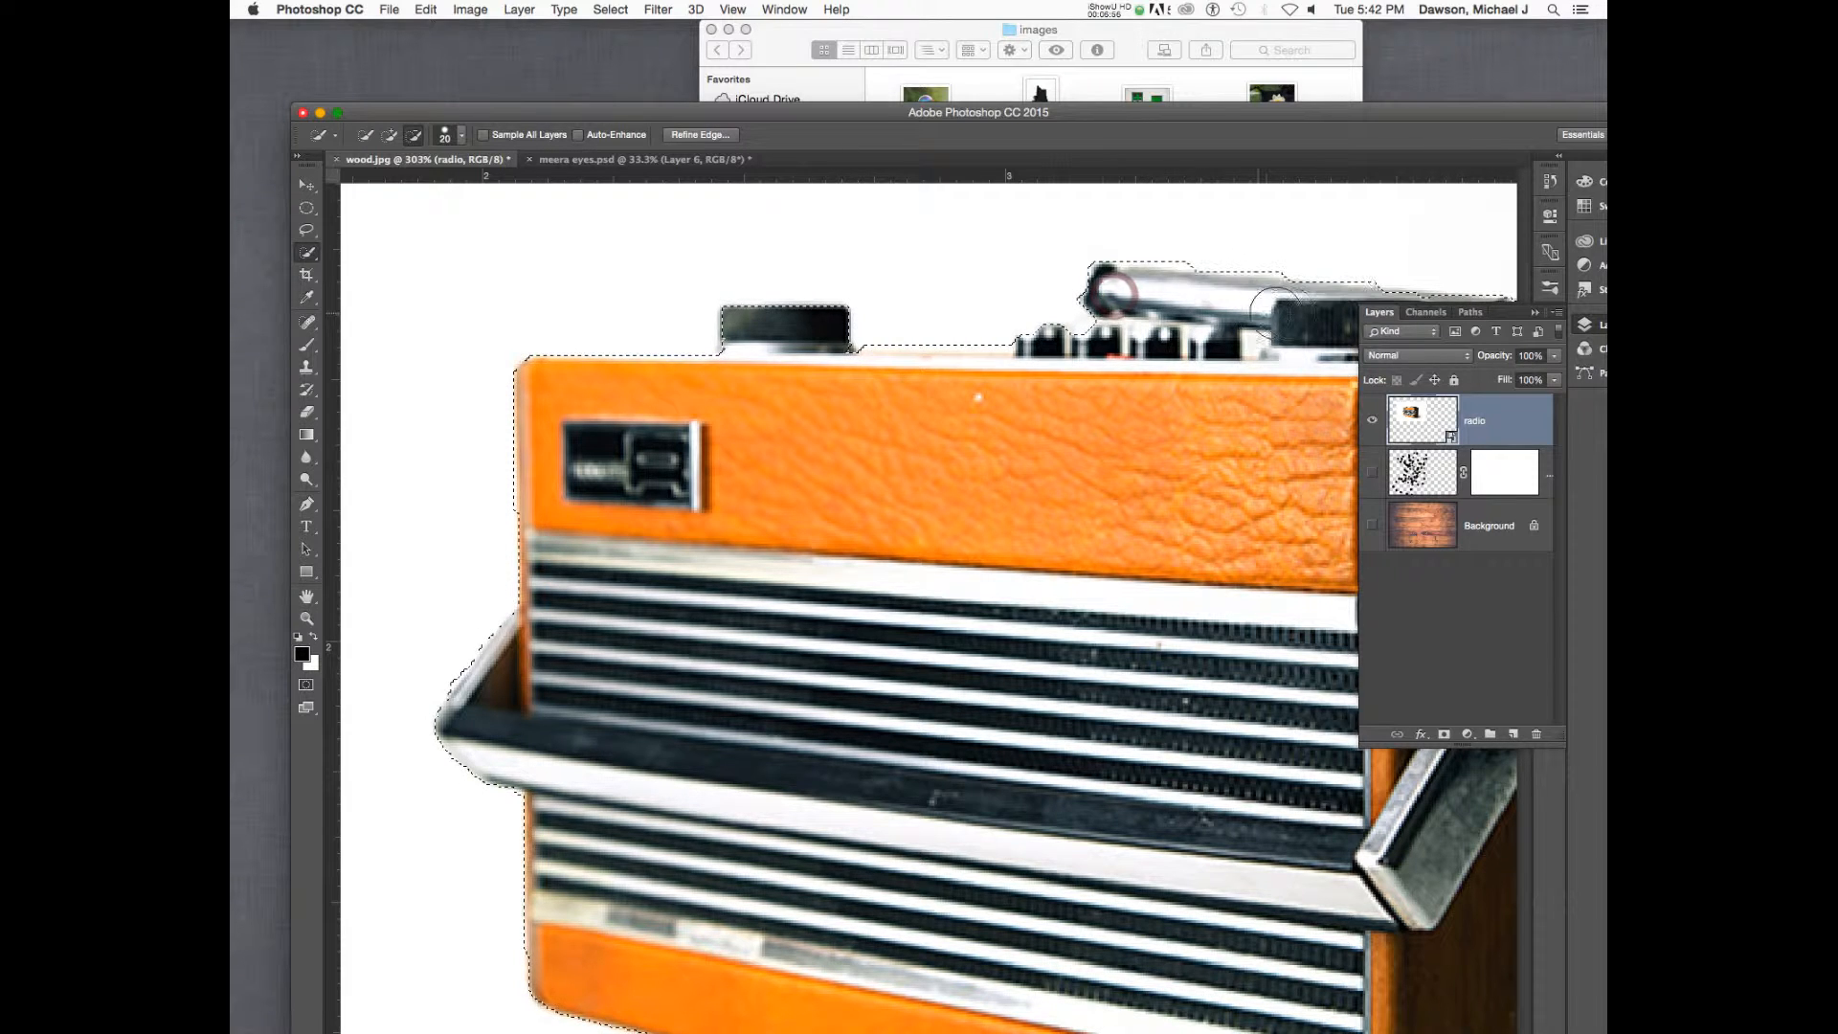
{"action": "scroll", "coordinate": [1235, 489], "scroll_direction": "right", "scroll_amount": 5}
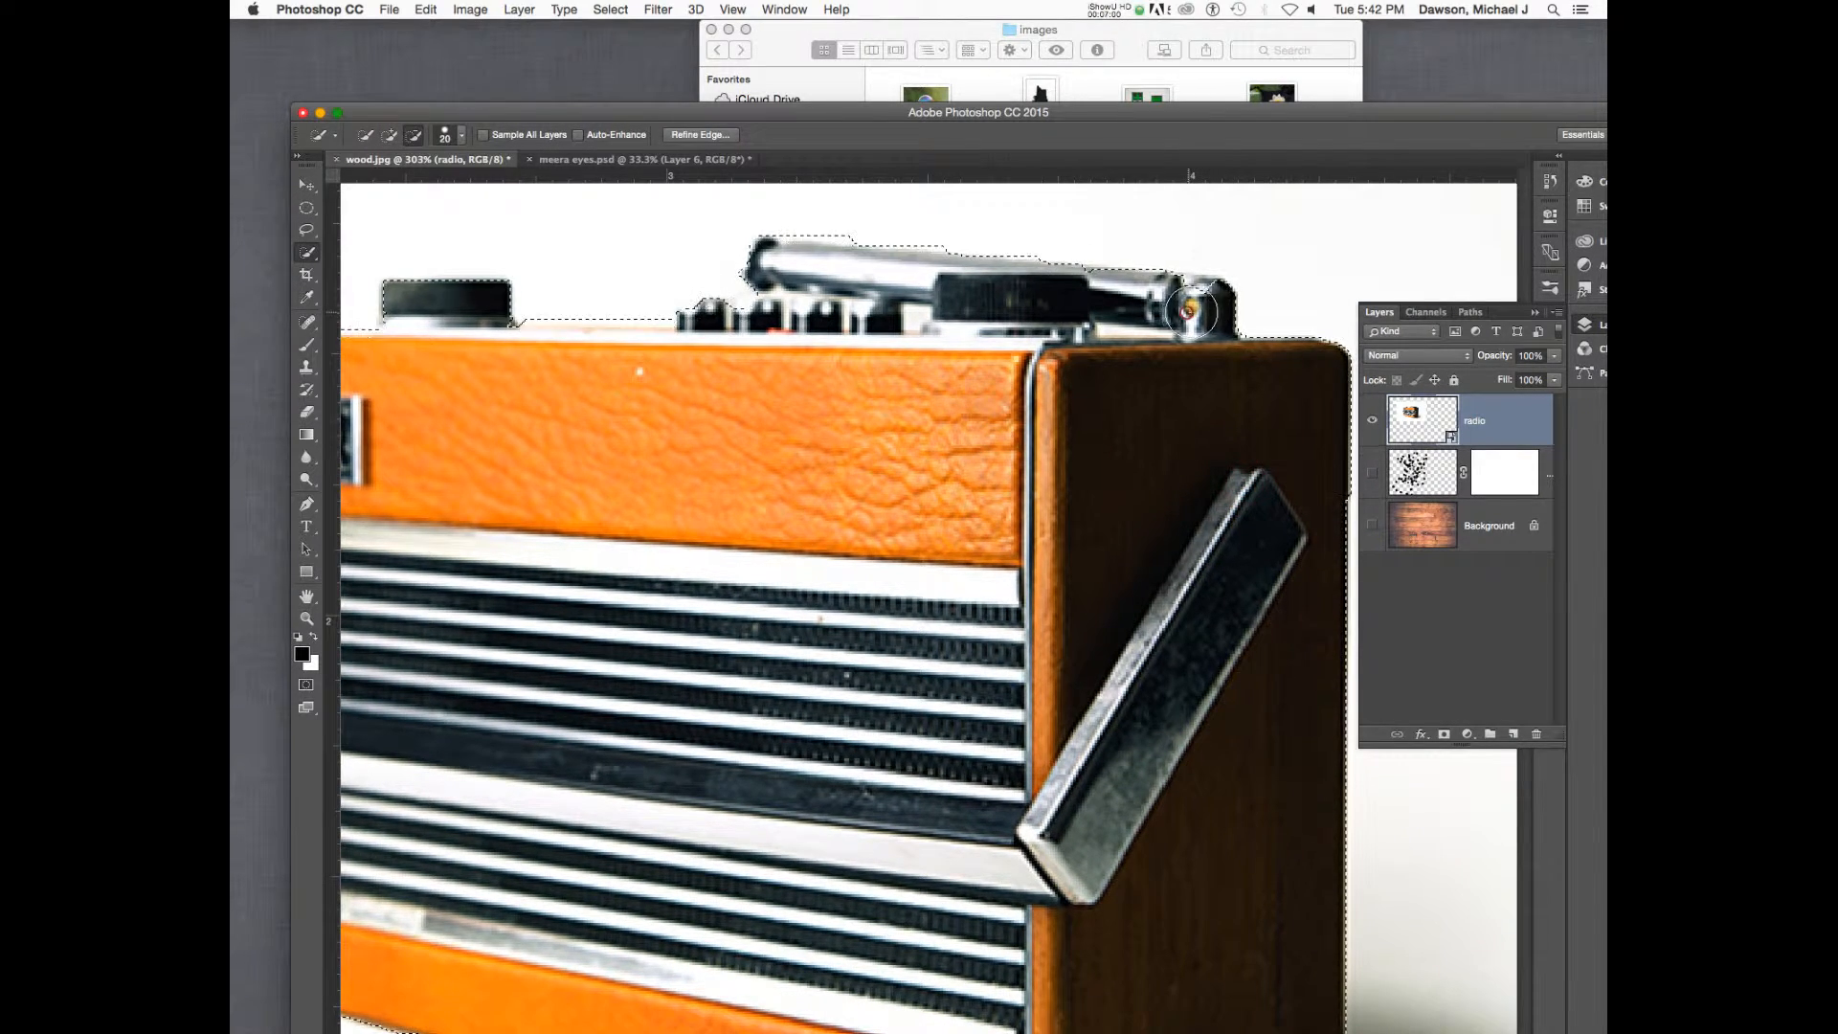
{"action": "left_click_drag", "start_coordinate": [1187, 312], "coordinate": [1196, 305]}
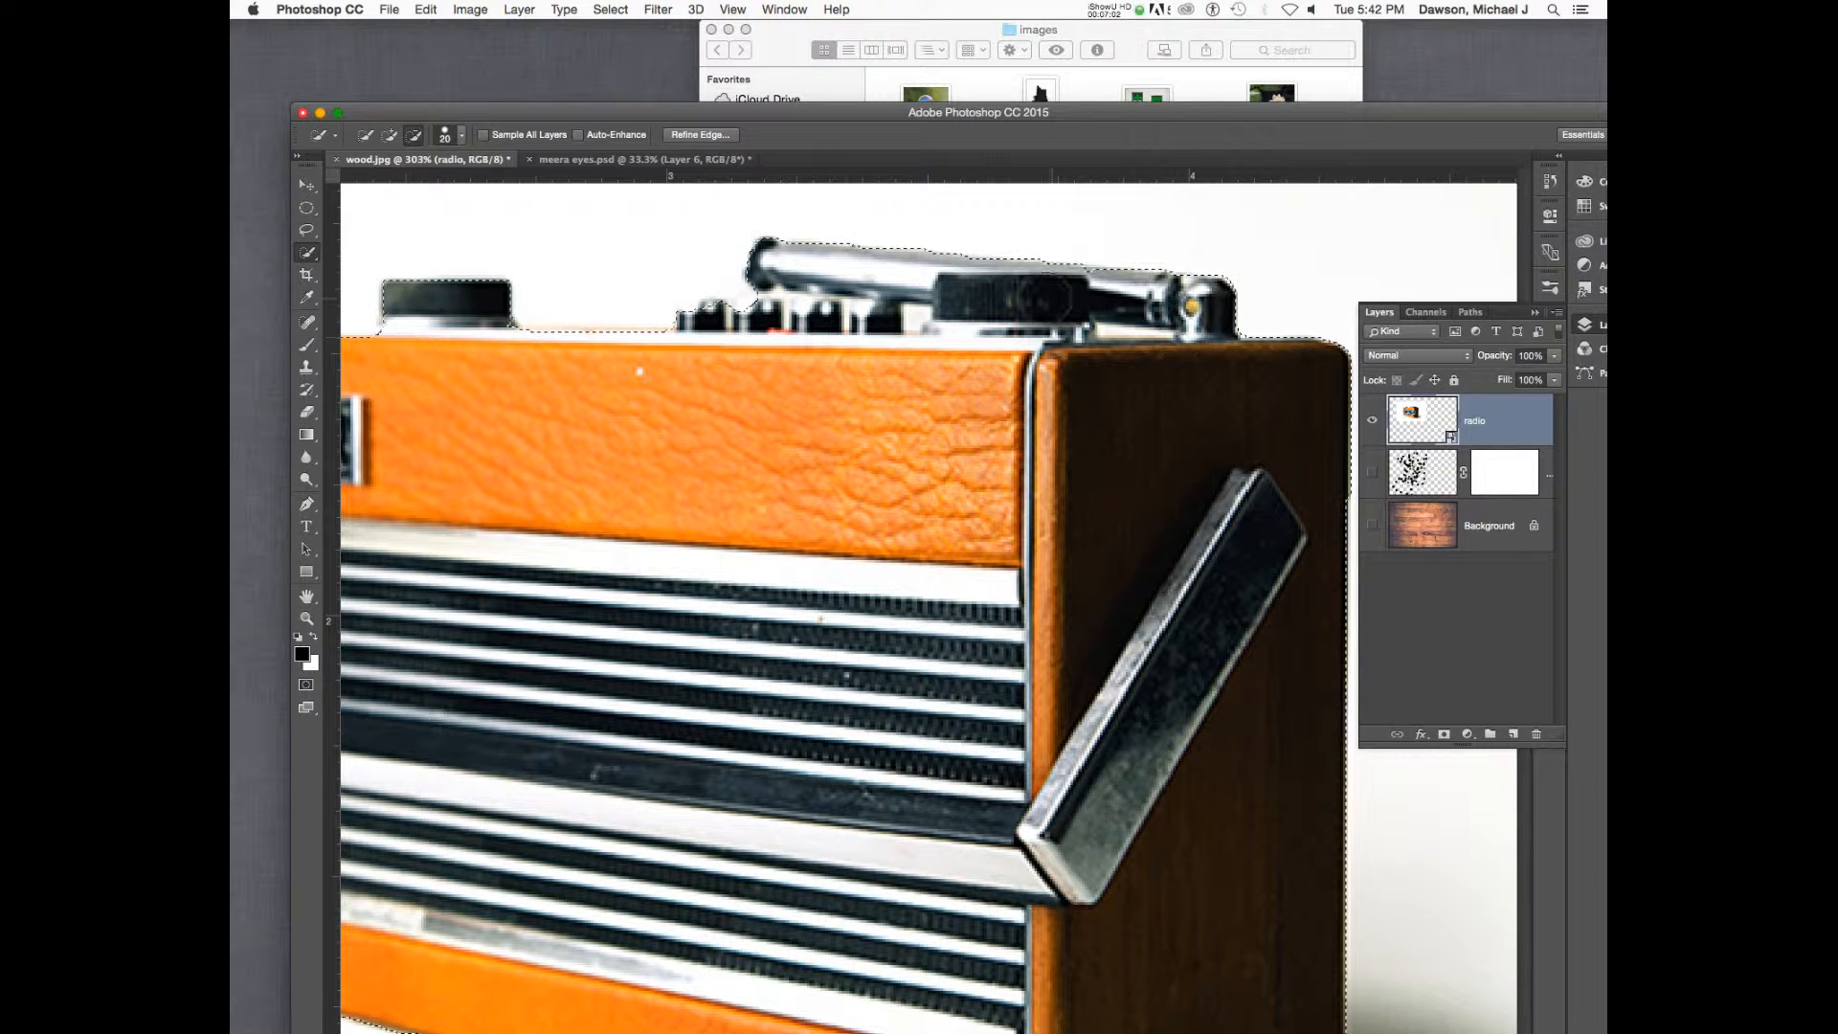
{"action": "mouse_move", "coordinate": [1082, 298]}
{"action": "left_mouse_down"}
{"action": "mouse_move", "coordinate": [1099, 299]}
{"action": "mouse_move", "coordinate": [947, 282]}
{"action": "left_mouse_up"}
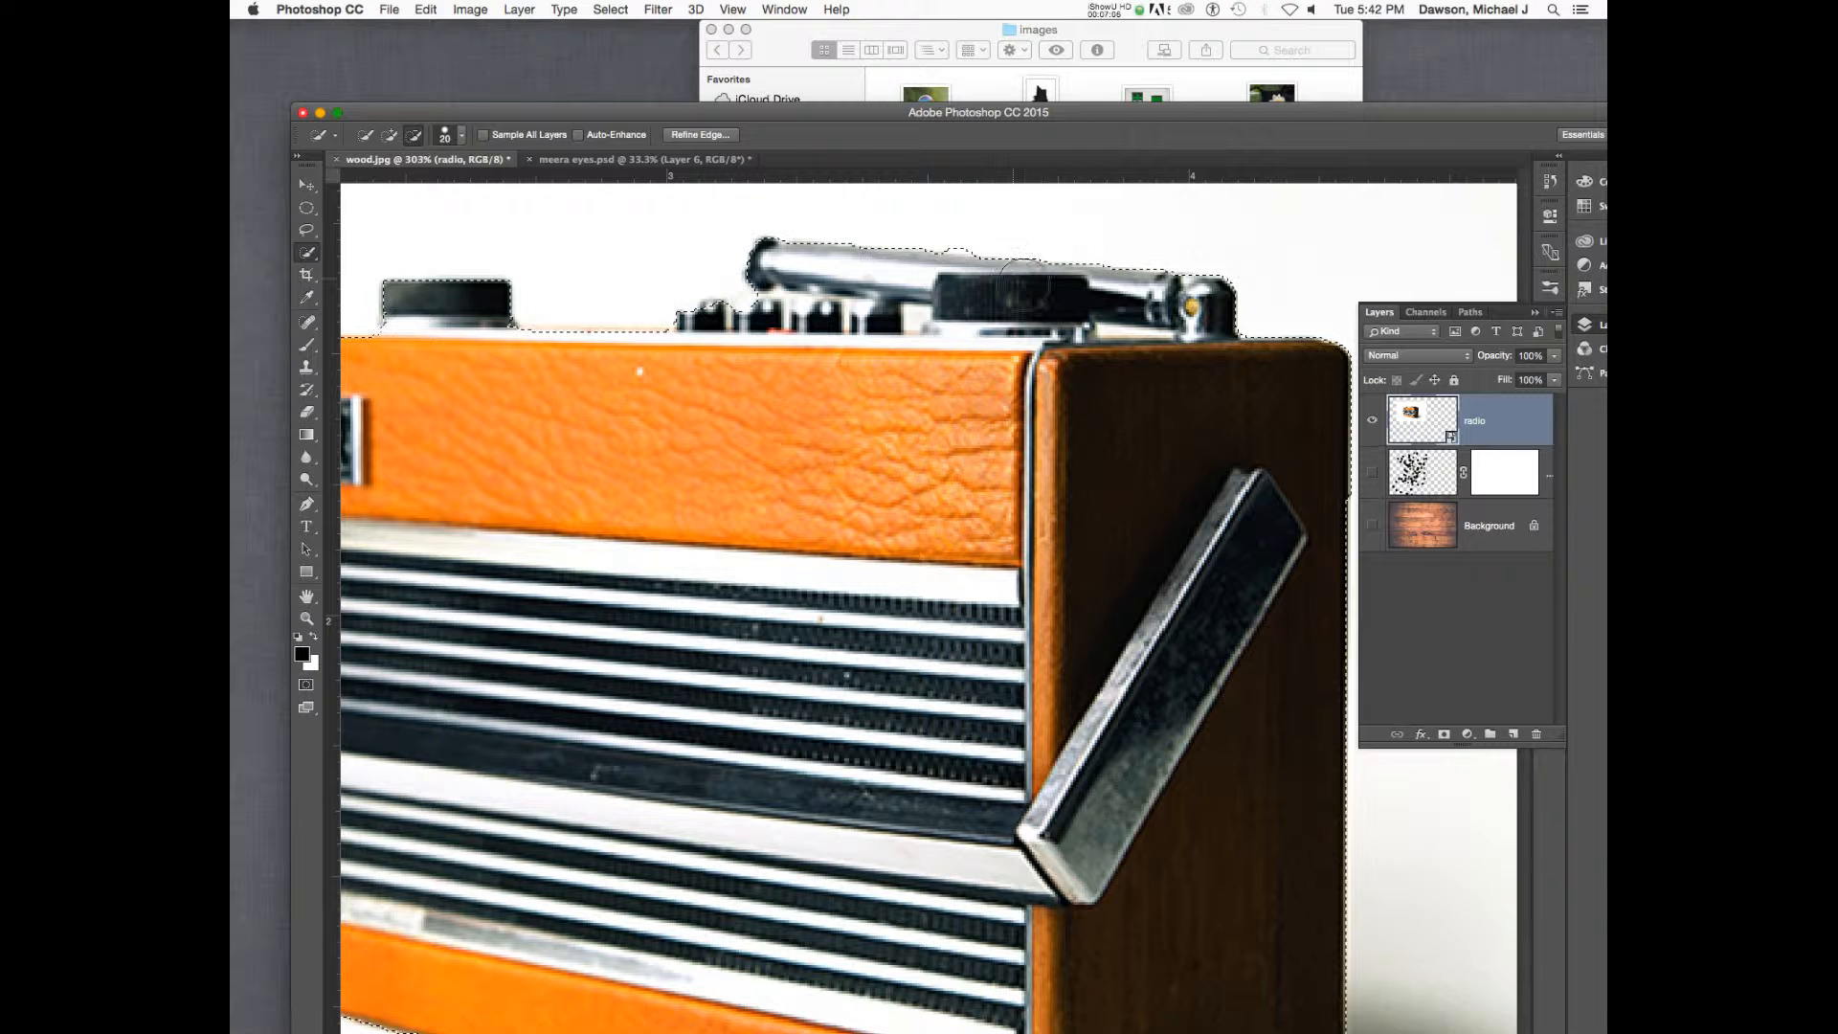
- Turn on Auto-Enhance for the Quick Selection tool, and review the selection edge around the whole radio at 100% zoom
{"action": "left_click", "coordinate": [613, 135]}
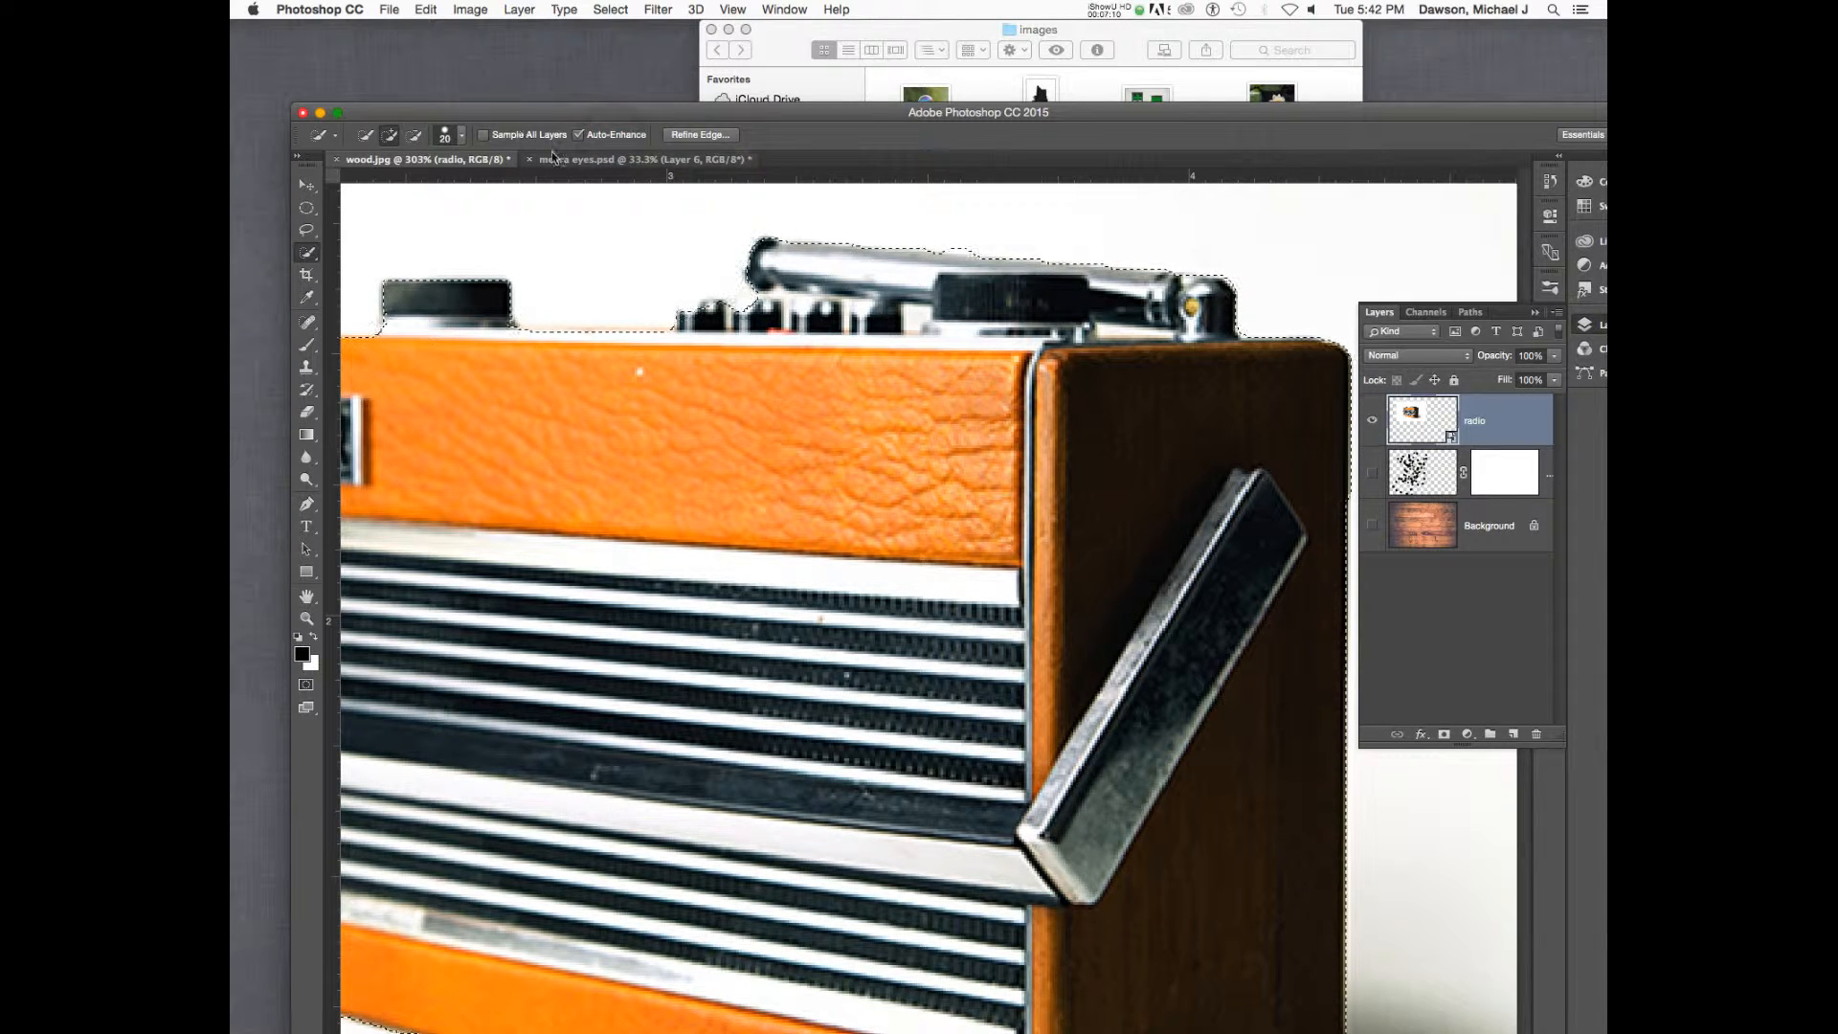
{"action": "key", "text": "space"}
{"action": "mouse_move", "coordinate": [1041, 445]}
{"action": "left_mouse_down"}
{"action": "mouse_move", "coordinate": [879, 276]}
{"action": "mouse_move", "coordinate": [893, 265]}
{"action": "left_mouse_up"}
{"action": "left_click_drag", "start_coordinate": [780, 430], "coordinate": [877, 410]}
{"action": "left_click", "coordinate": [878, 411]}
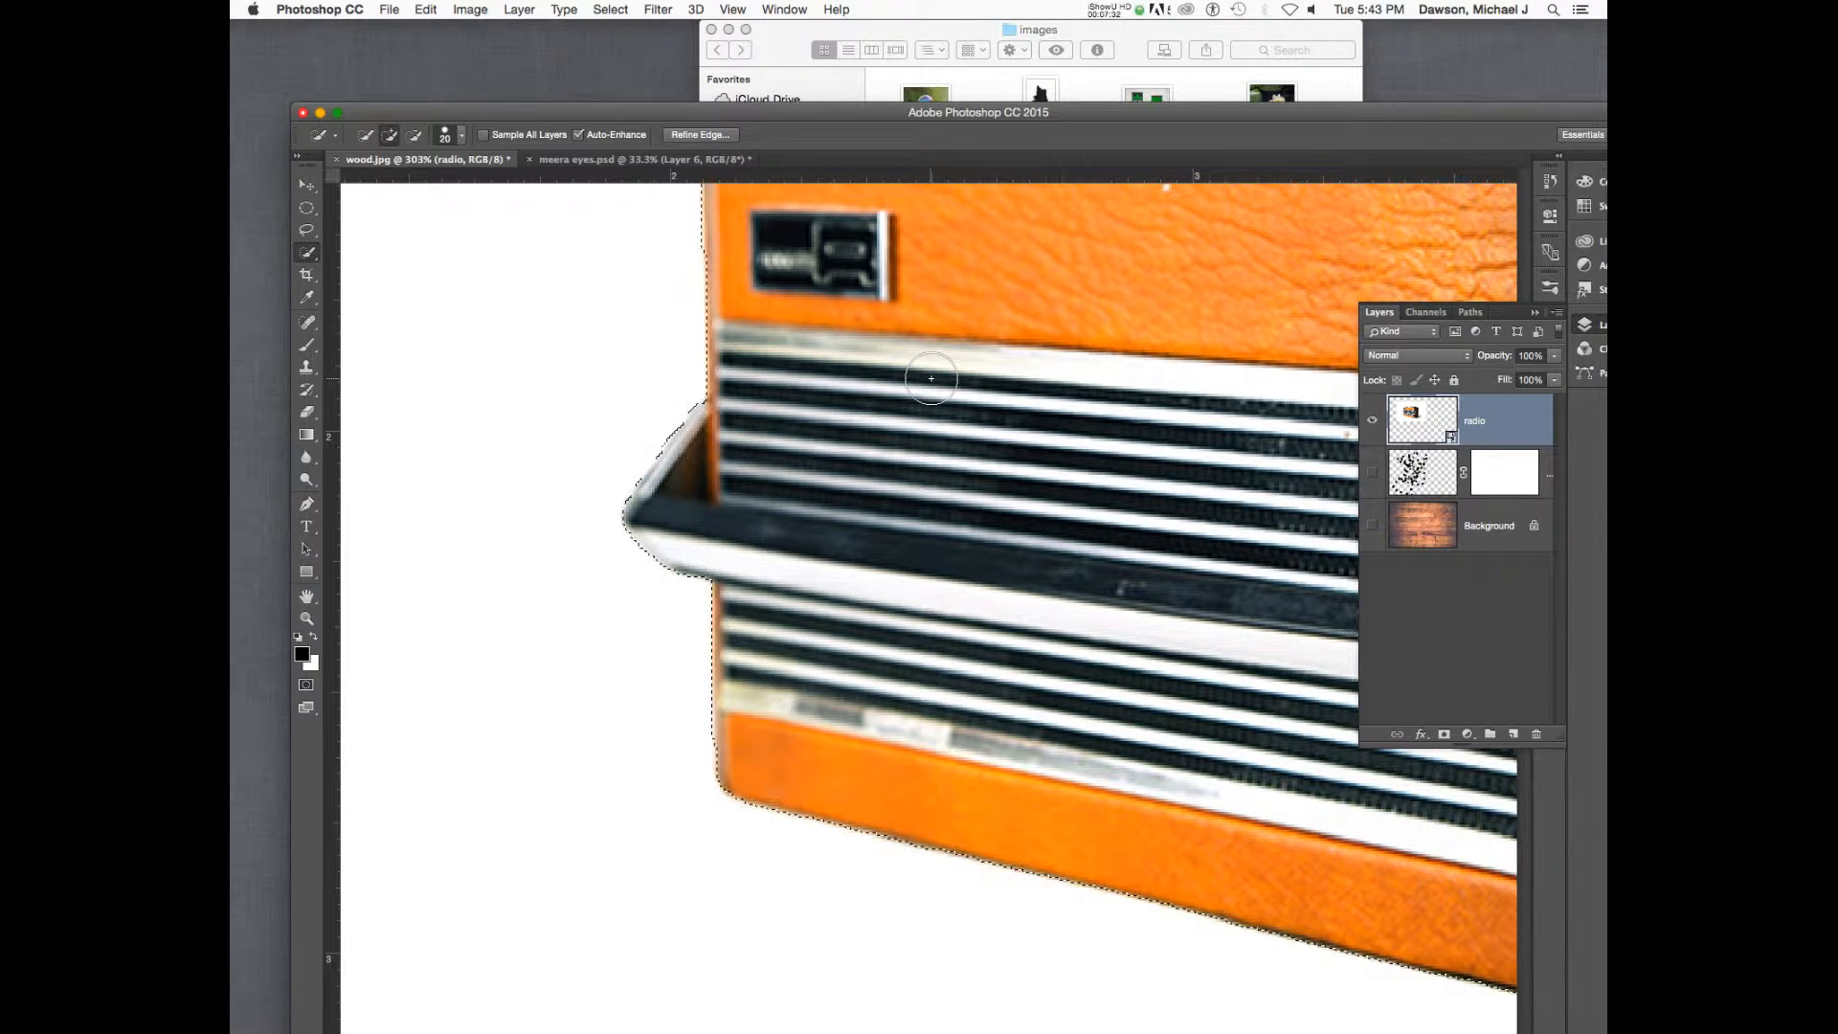
{"action": "key", "text": "super+minus"}
{"action": "key", "text": "super+minus"}
{"action": "key", "text": "super+minus"}
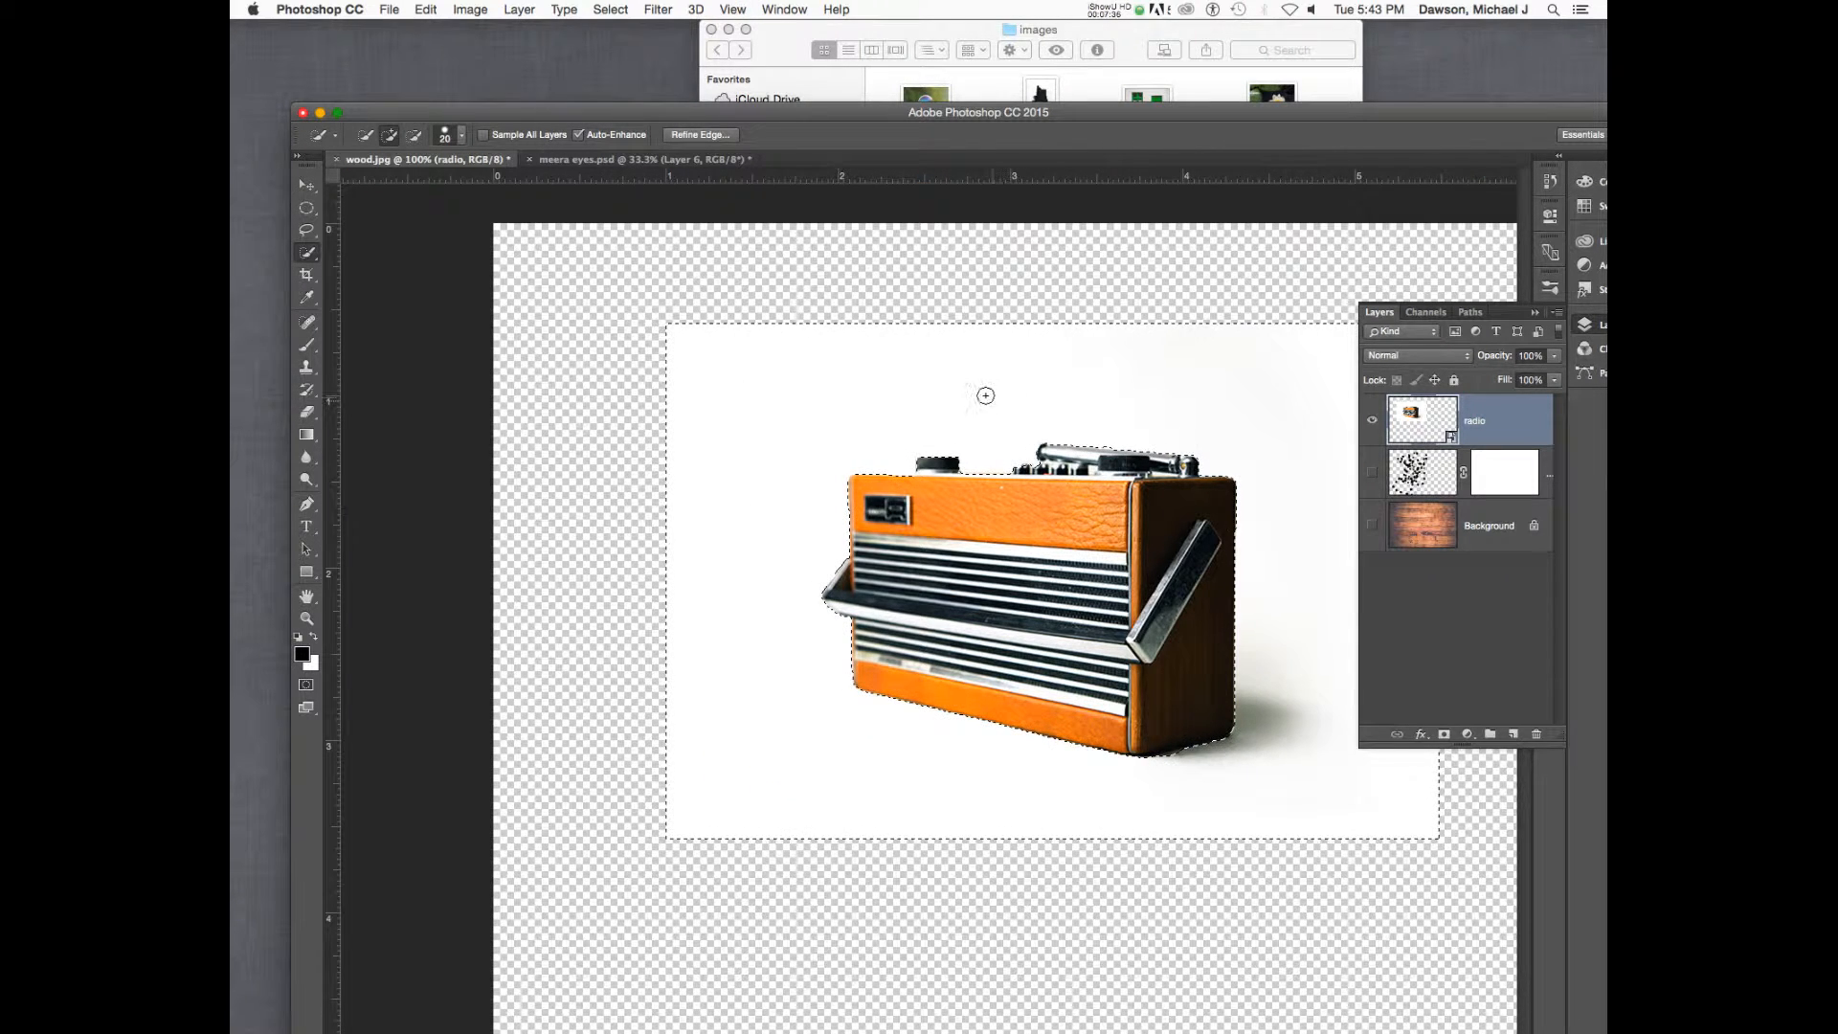
- Switch to meera eyes.psd with the Elliptical Marquee tool active, enlarge the window, and frame the first eye at 66.7% zoom
{"action": "left_click", "coordinate": [622, 161]}
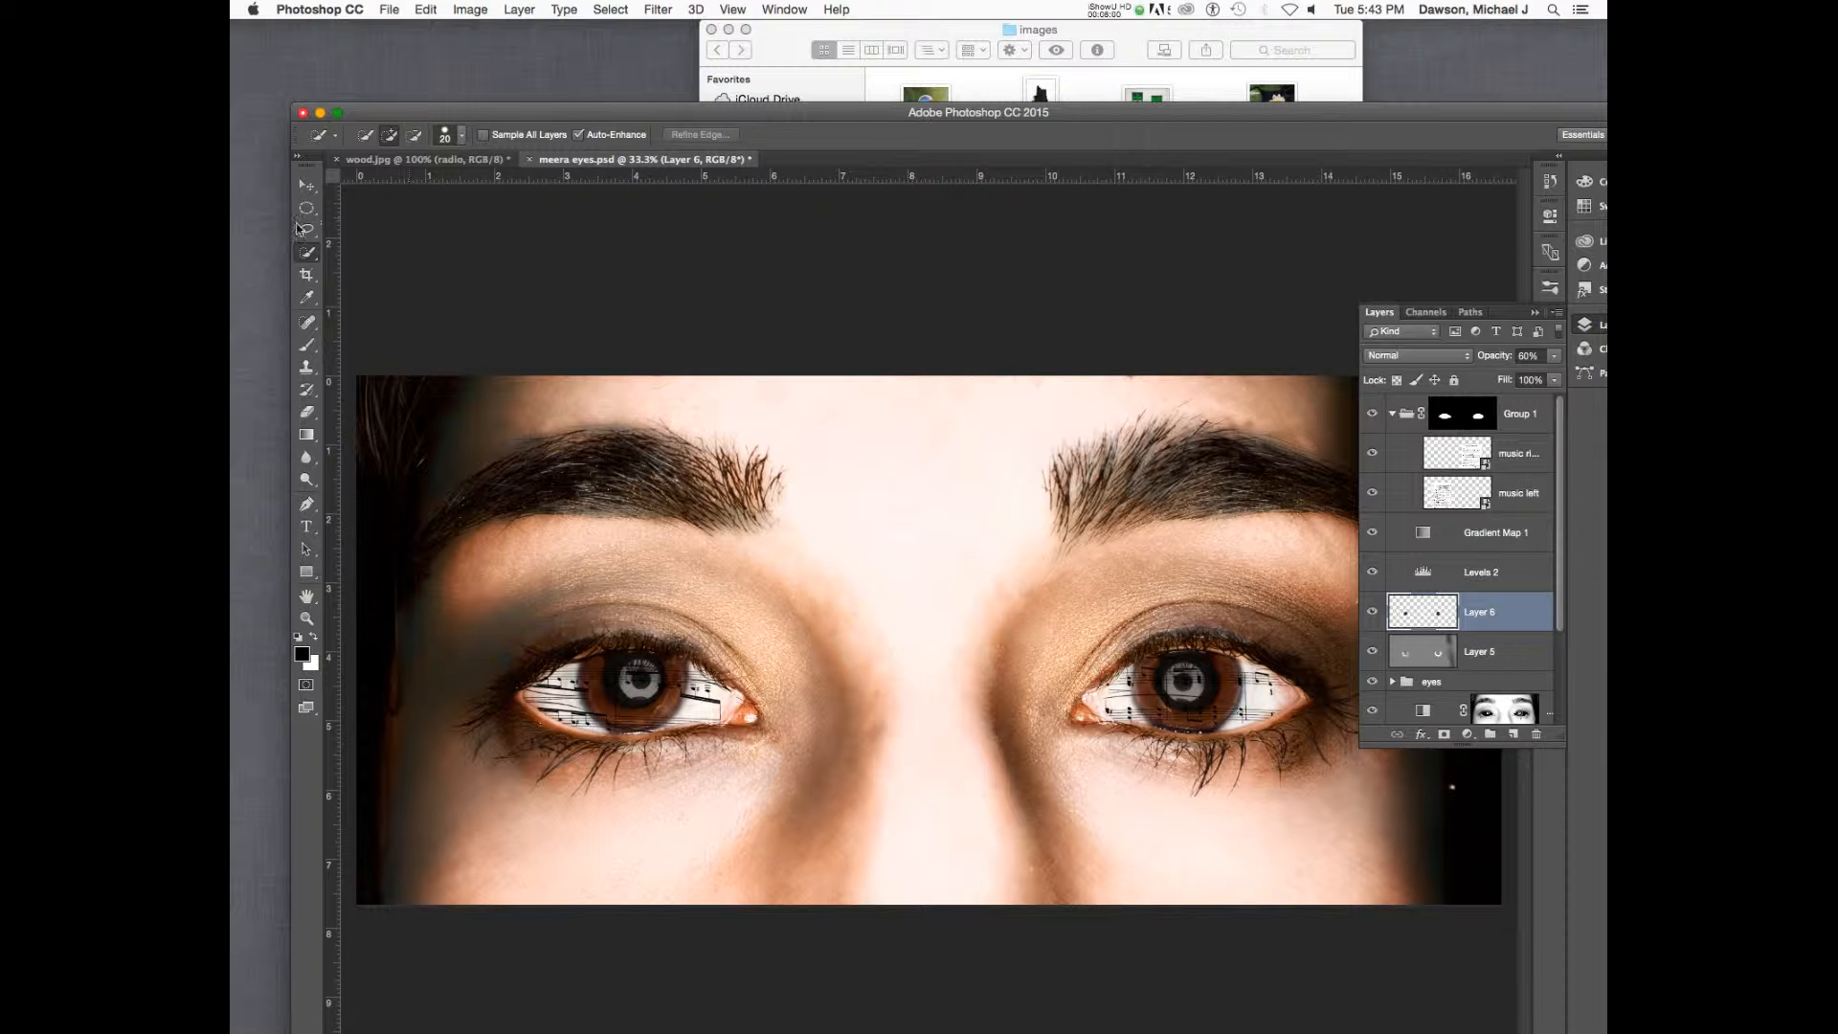
{"action": "left_click_drag", "start_coordinate": [306, 207], "coordinate": [397, 216]}
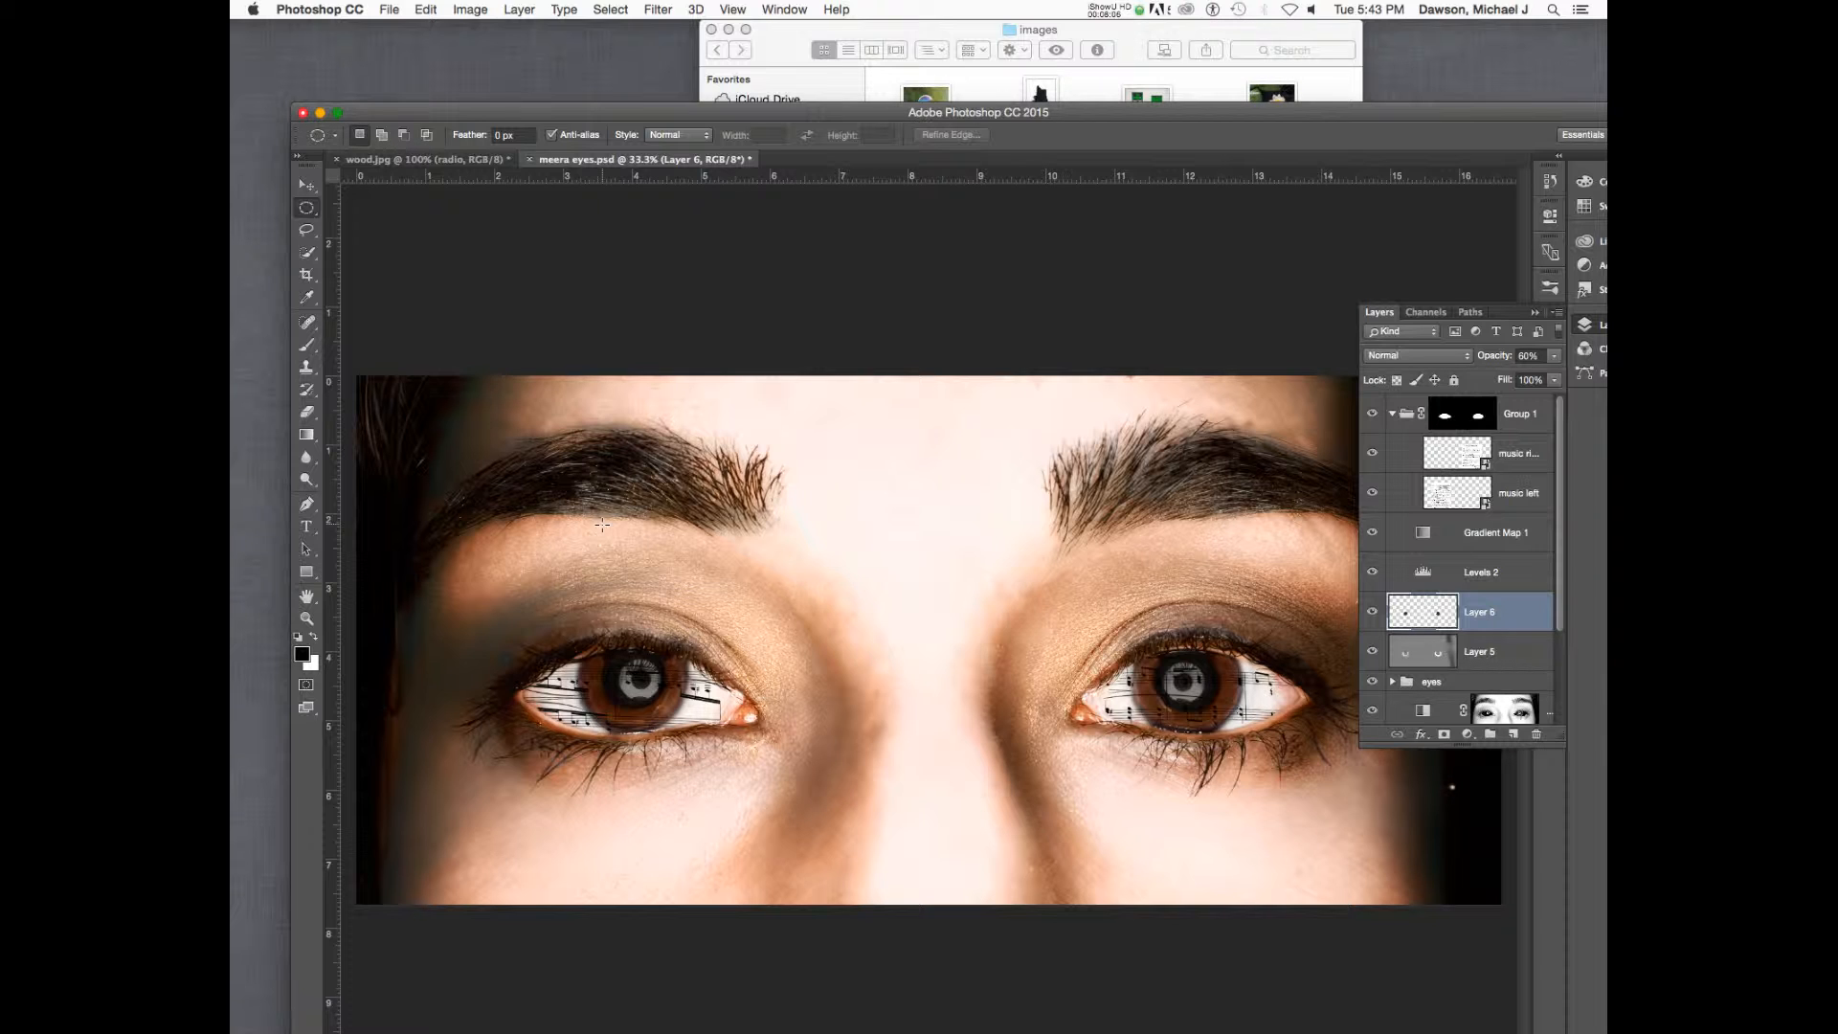
{"action": "double_click", "coordinate": [1065, 113]}
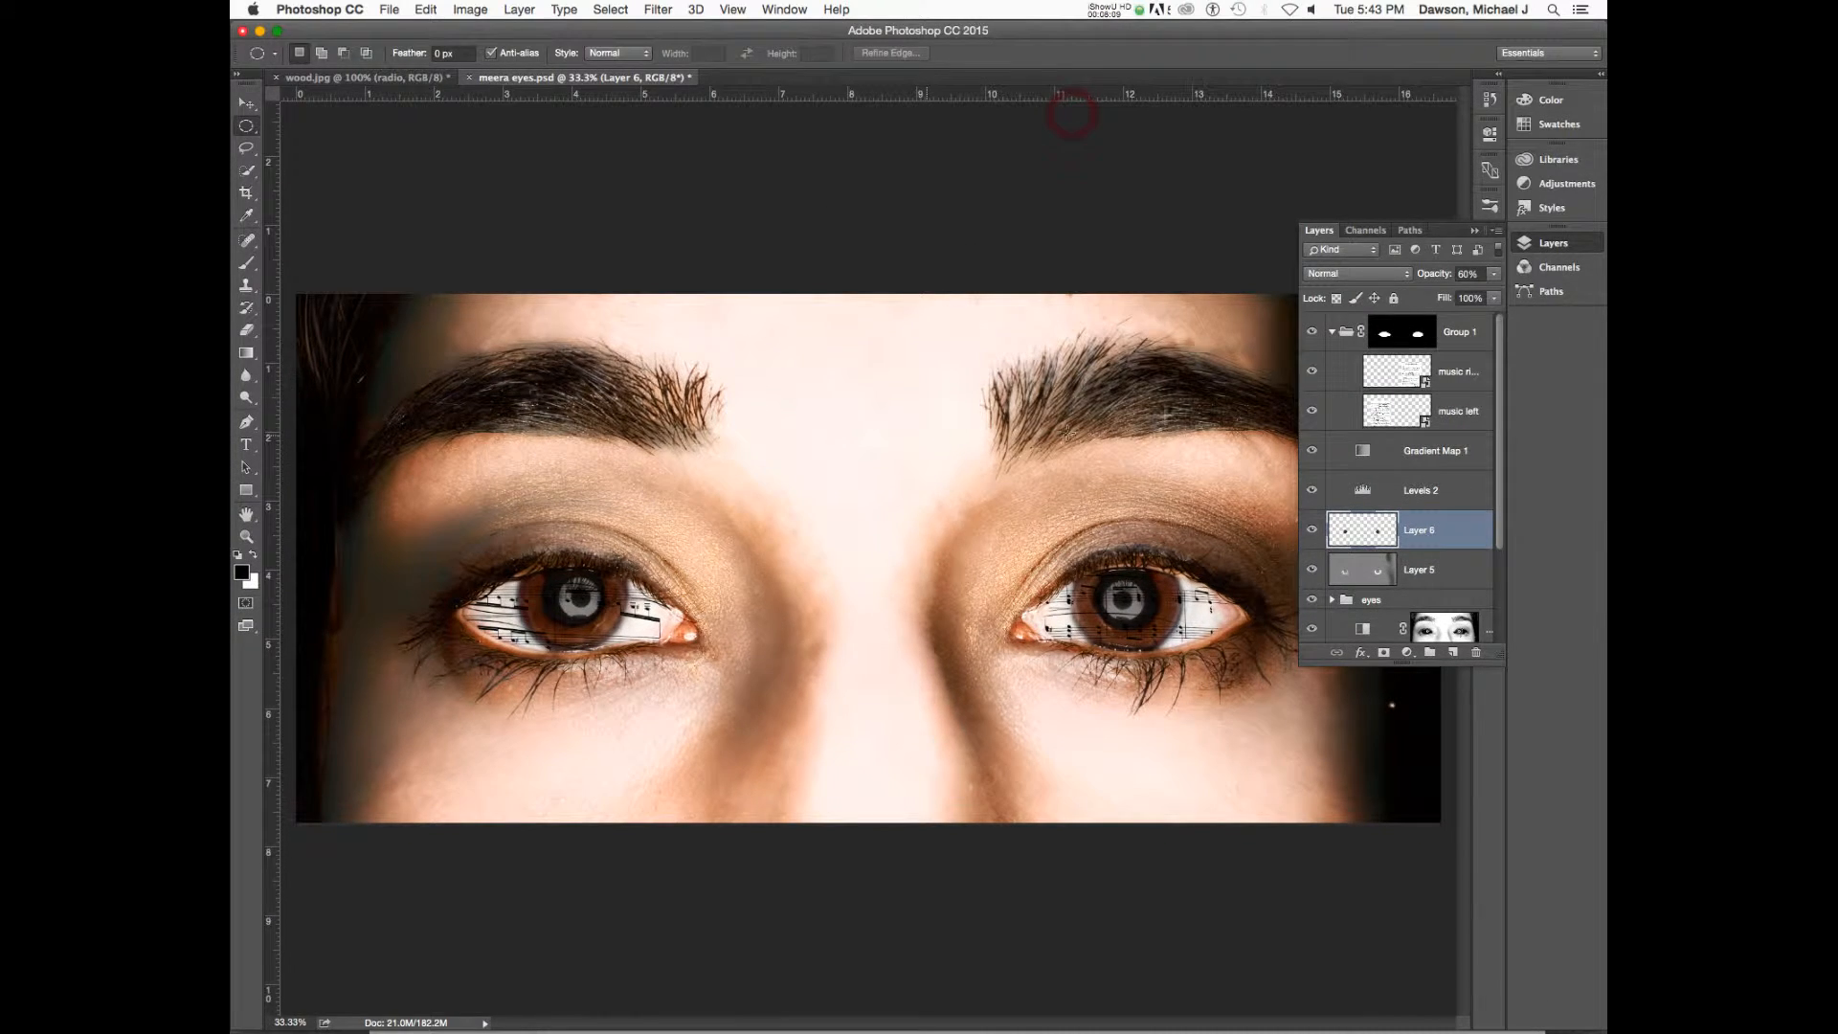
{"action": "left_click", "coordinate": [1561, 242]}
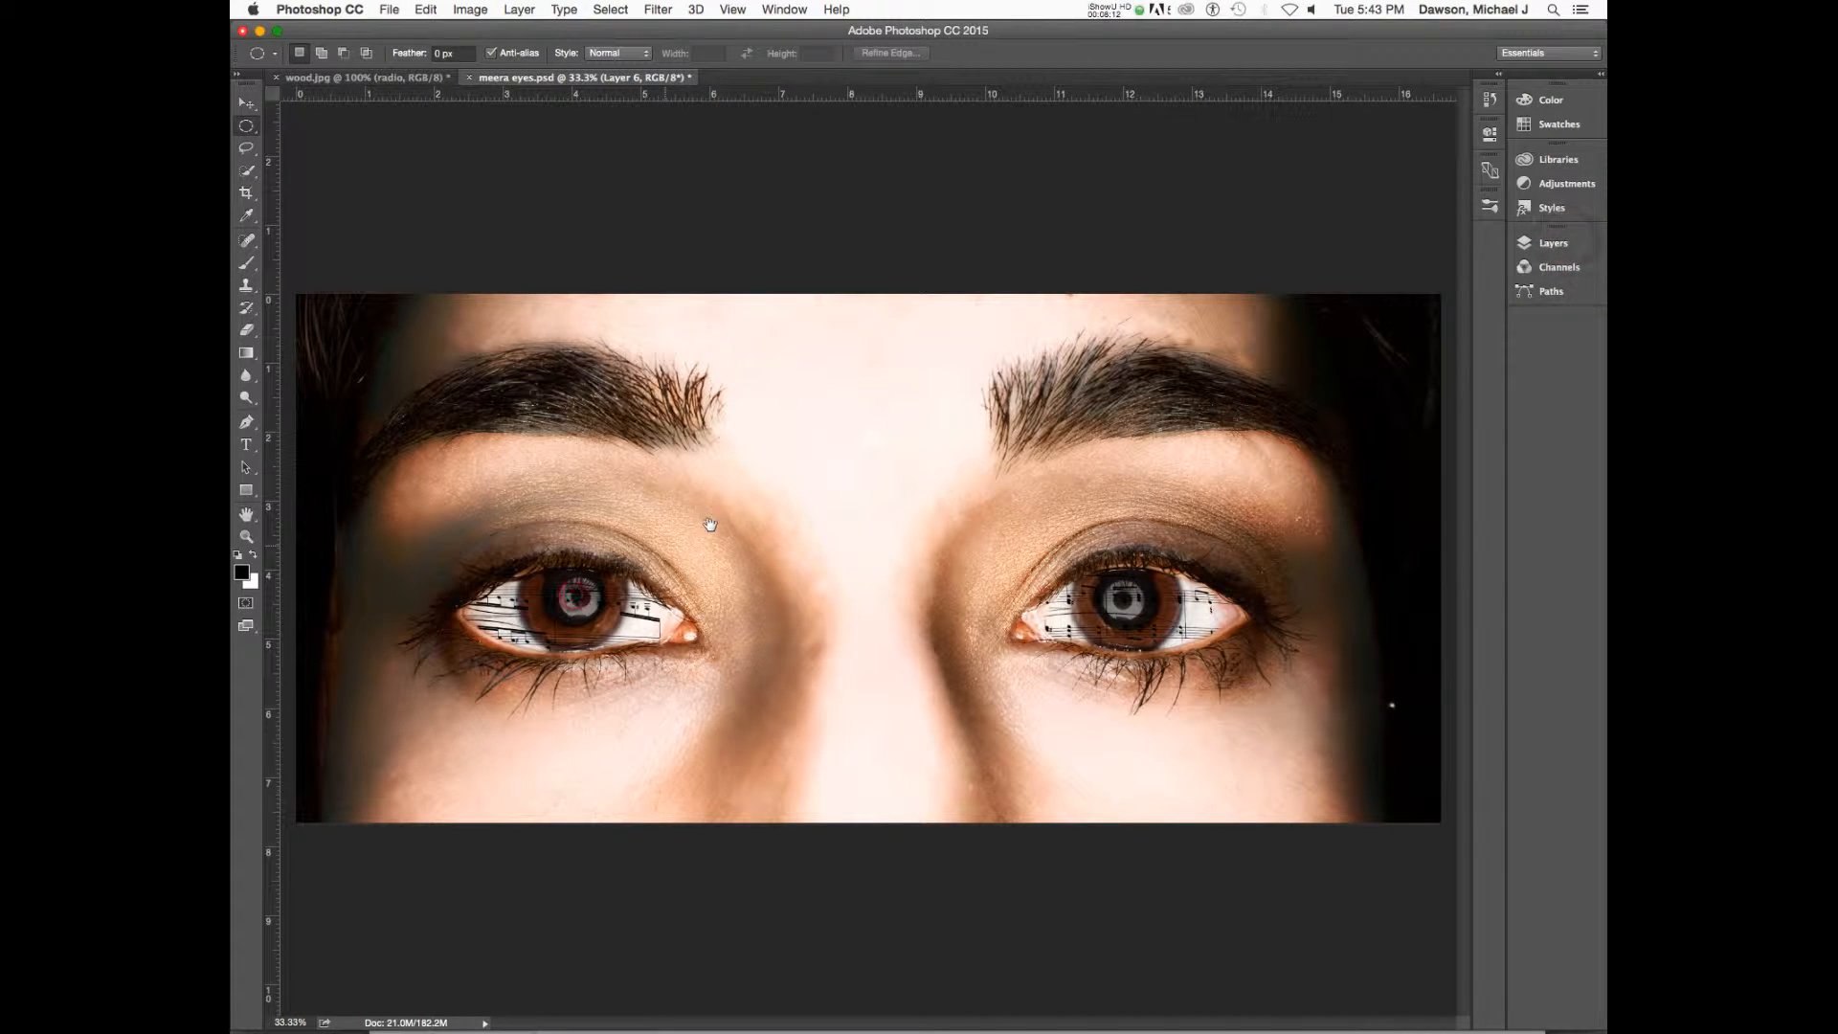
{"action": "key", "text": "super+equal"}
{"action": "key", "text": "super+equal"}
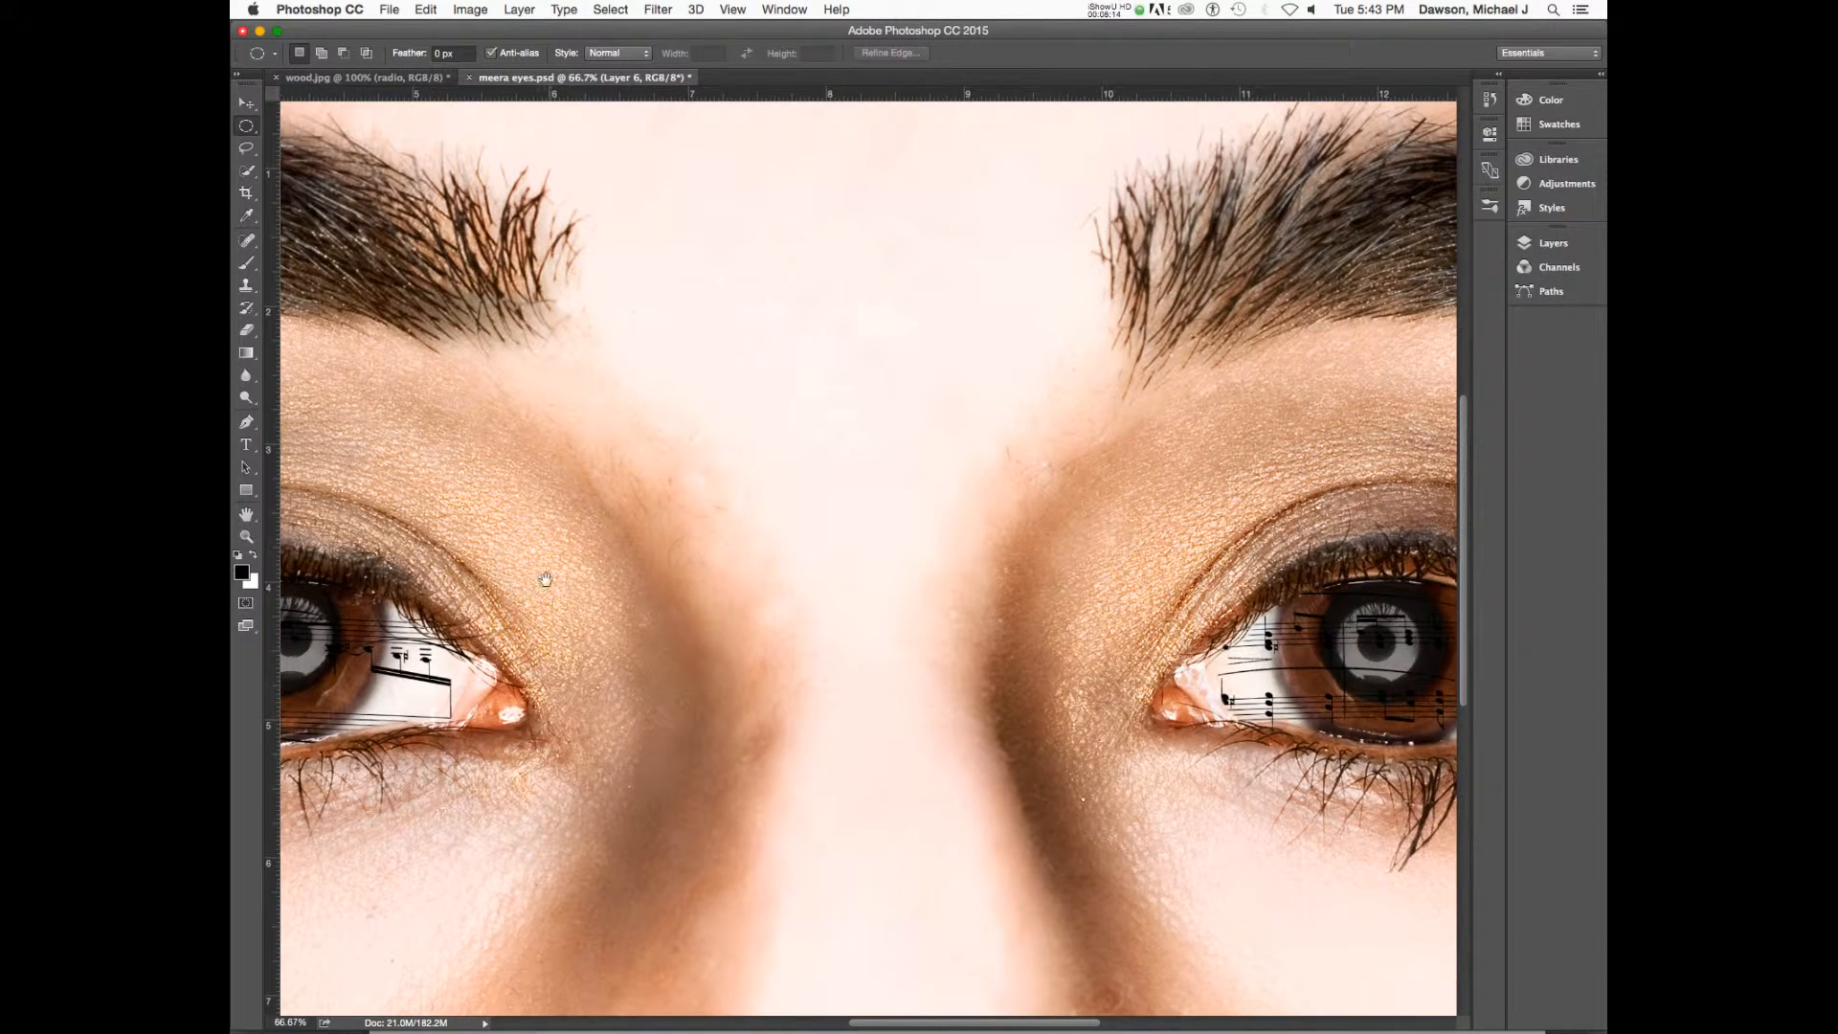
{"action": "left_click_drag", "start_coordinate": [545, 576], "coordinate": [945, 473]}
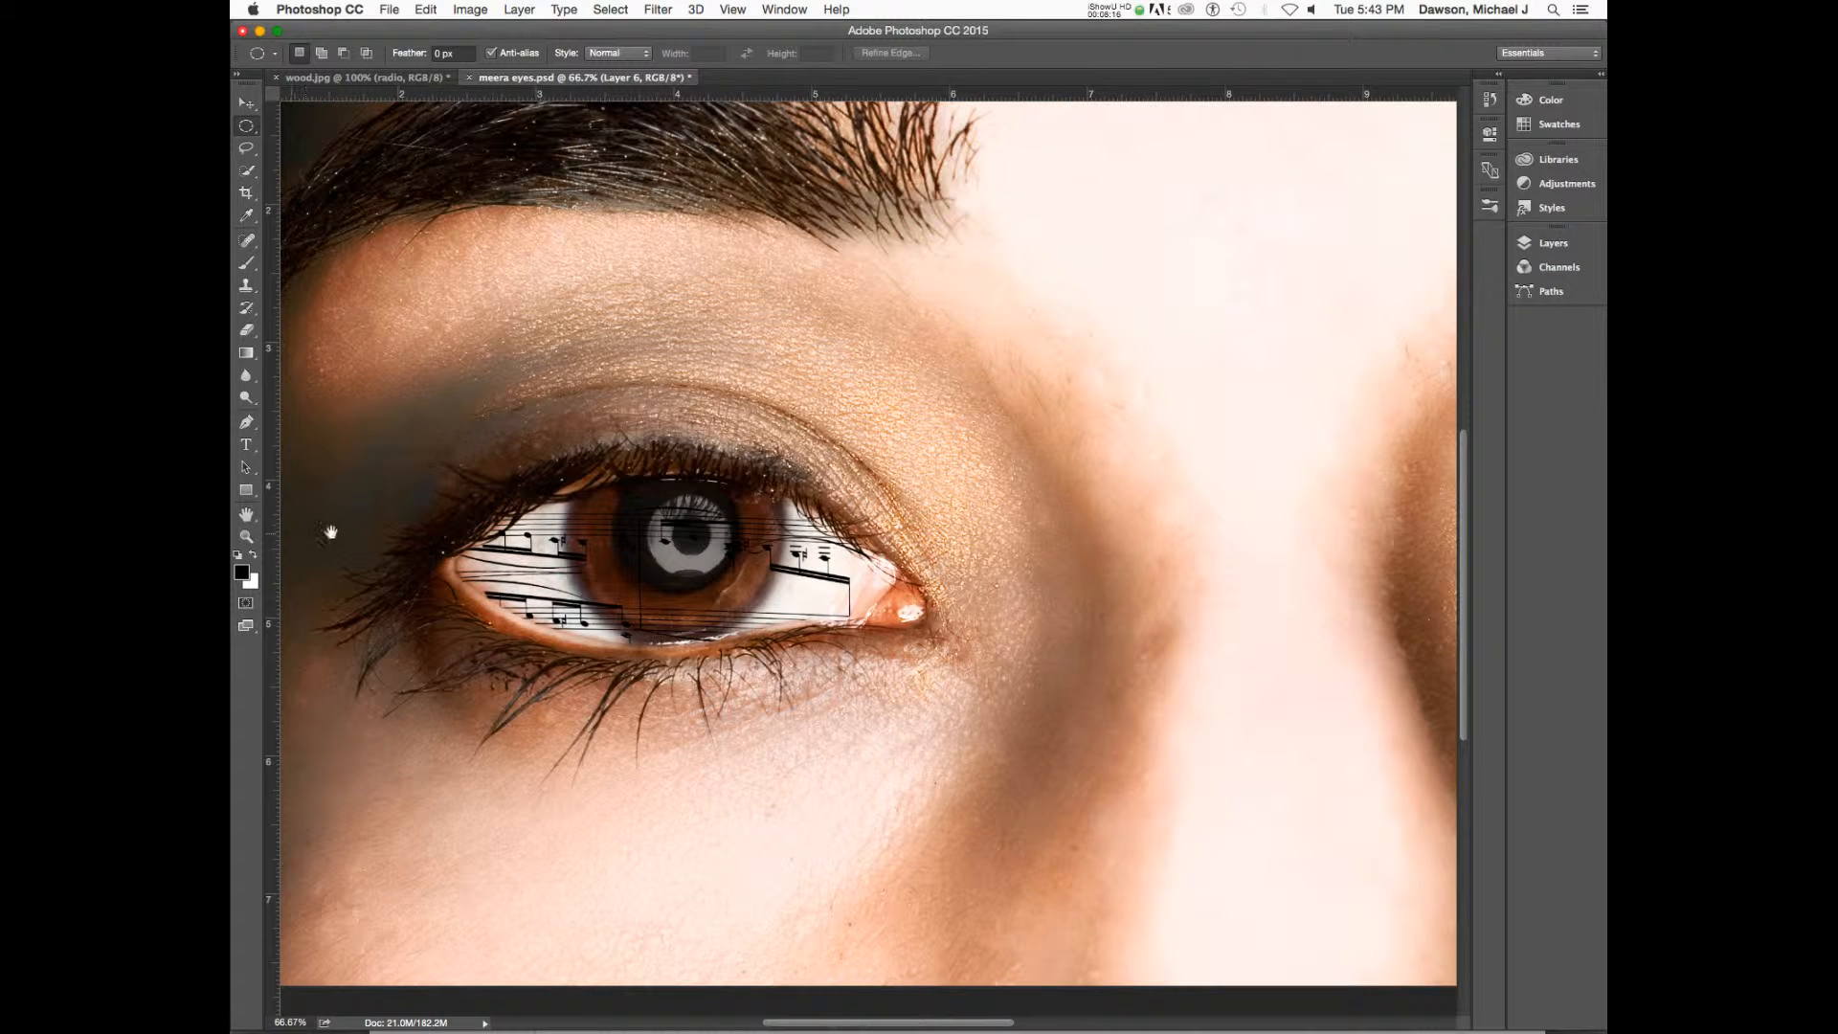
- View the layer mask of Group 1 on its own, and return to the normal image view
{"action": "left_click", "coordinate": [1551, 242]}
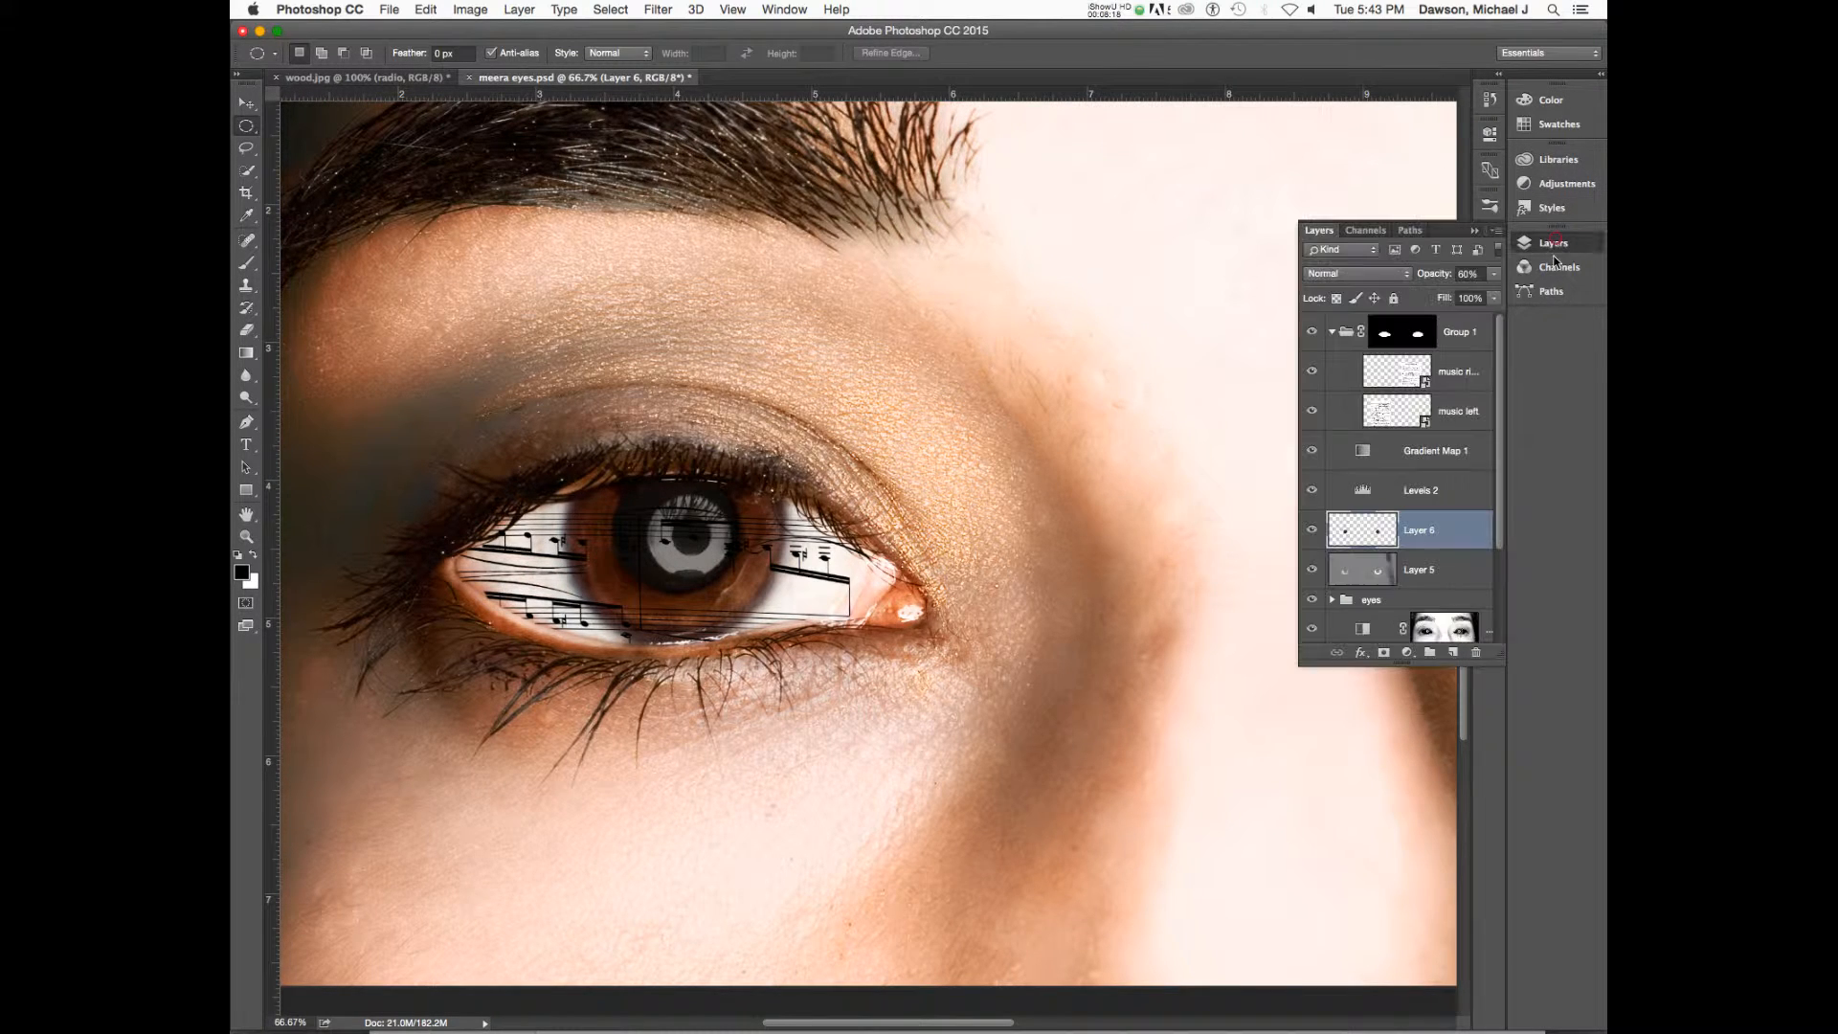
{"action": "left_click", "coordinate": [1400, 335]}
{"action": "left_click", "coordinate": [1400, 337], "text": "alt"}
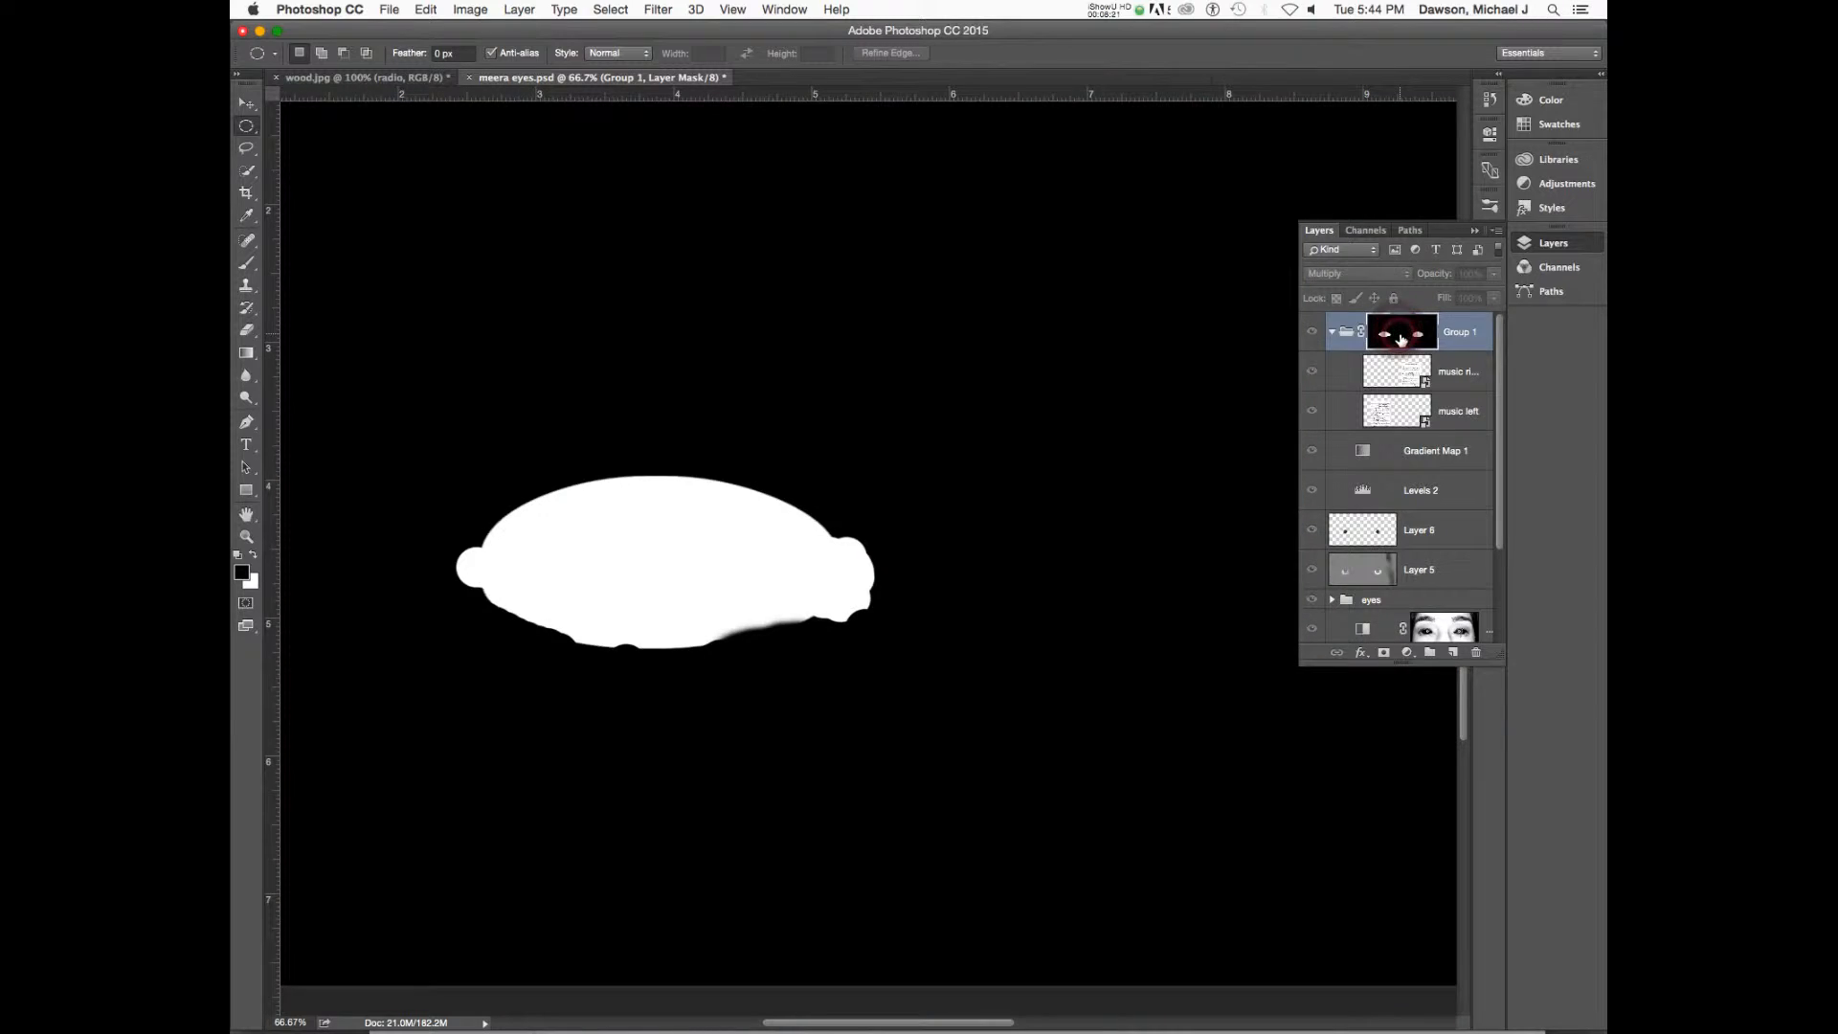
{"action": "left_click", "coordinate": [1345, 335]}
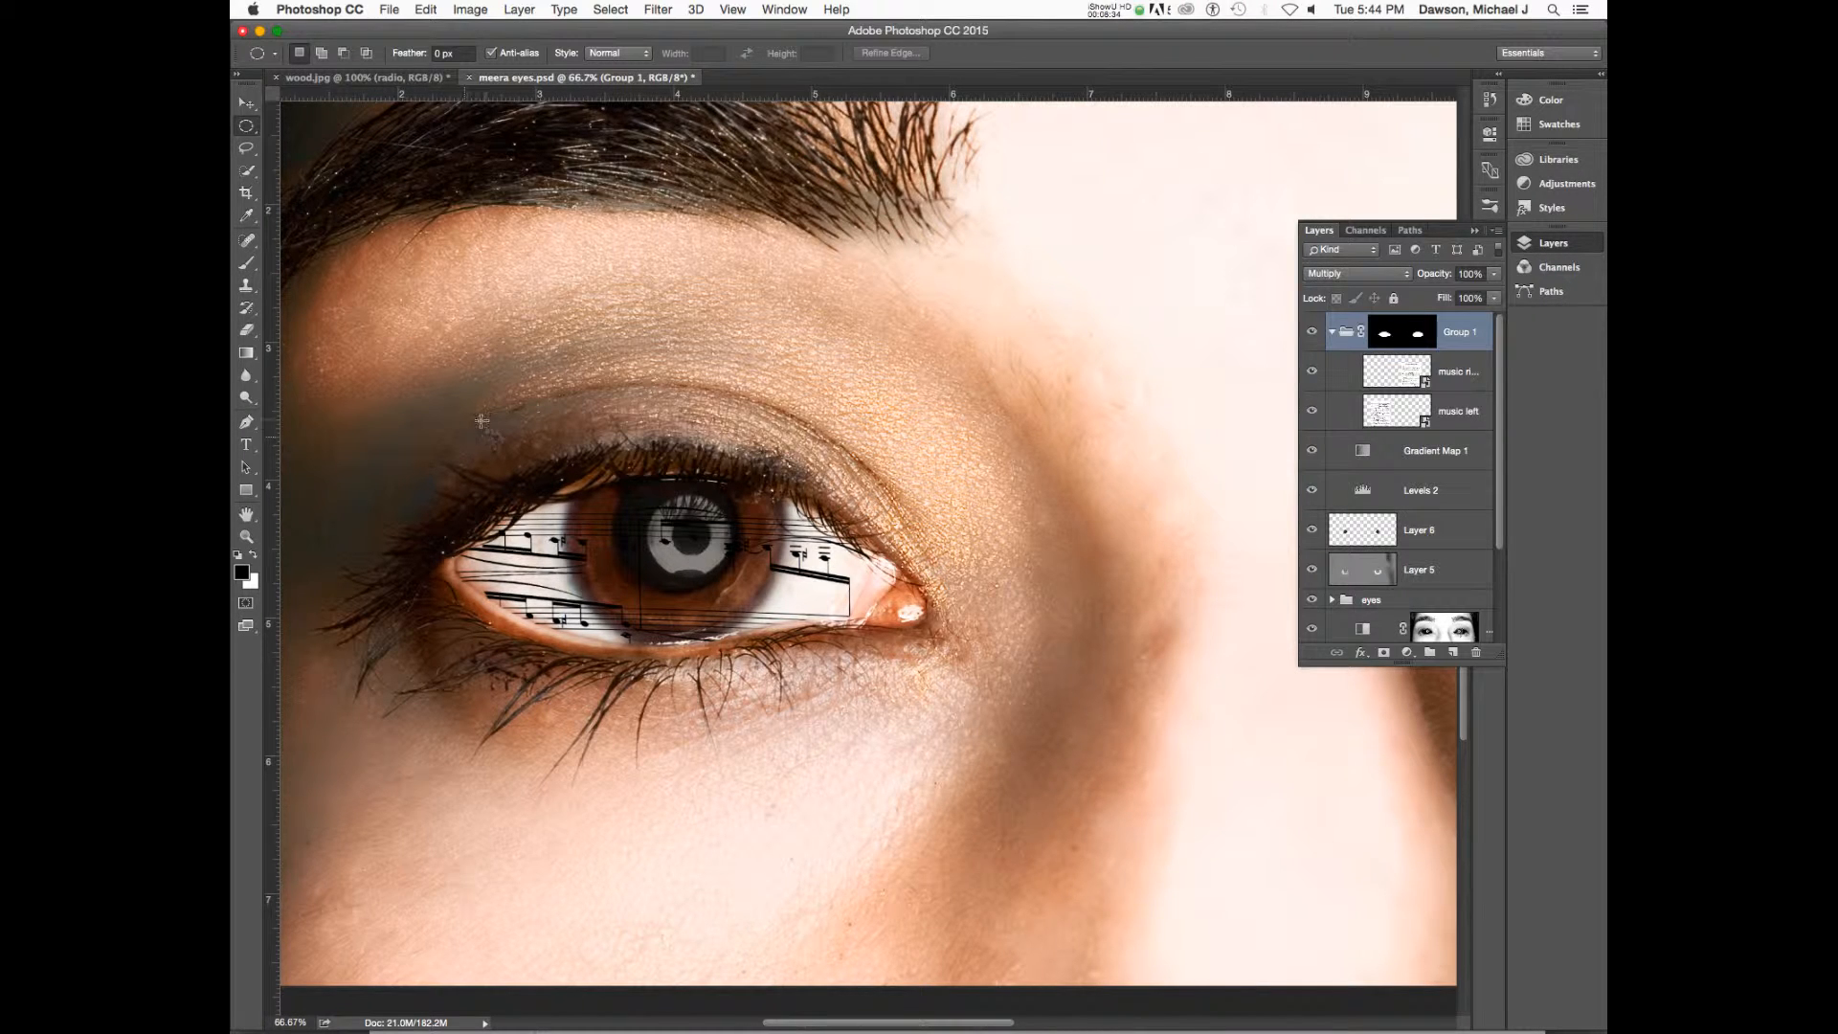
- Draw an elliptical selection about 3.98 by 2.75 in from the upper eyelid down, and intersect it with an ellipse about 3.77 by 2.30 in
{"action": "left_click_drag", "start_coordinate": [390, 353], "coordinate": [951, 854]}
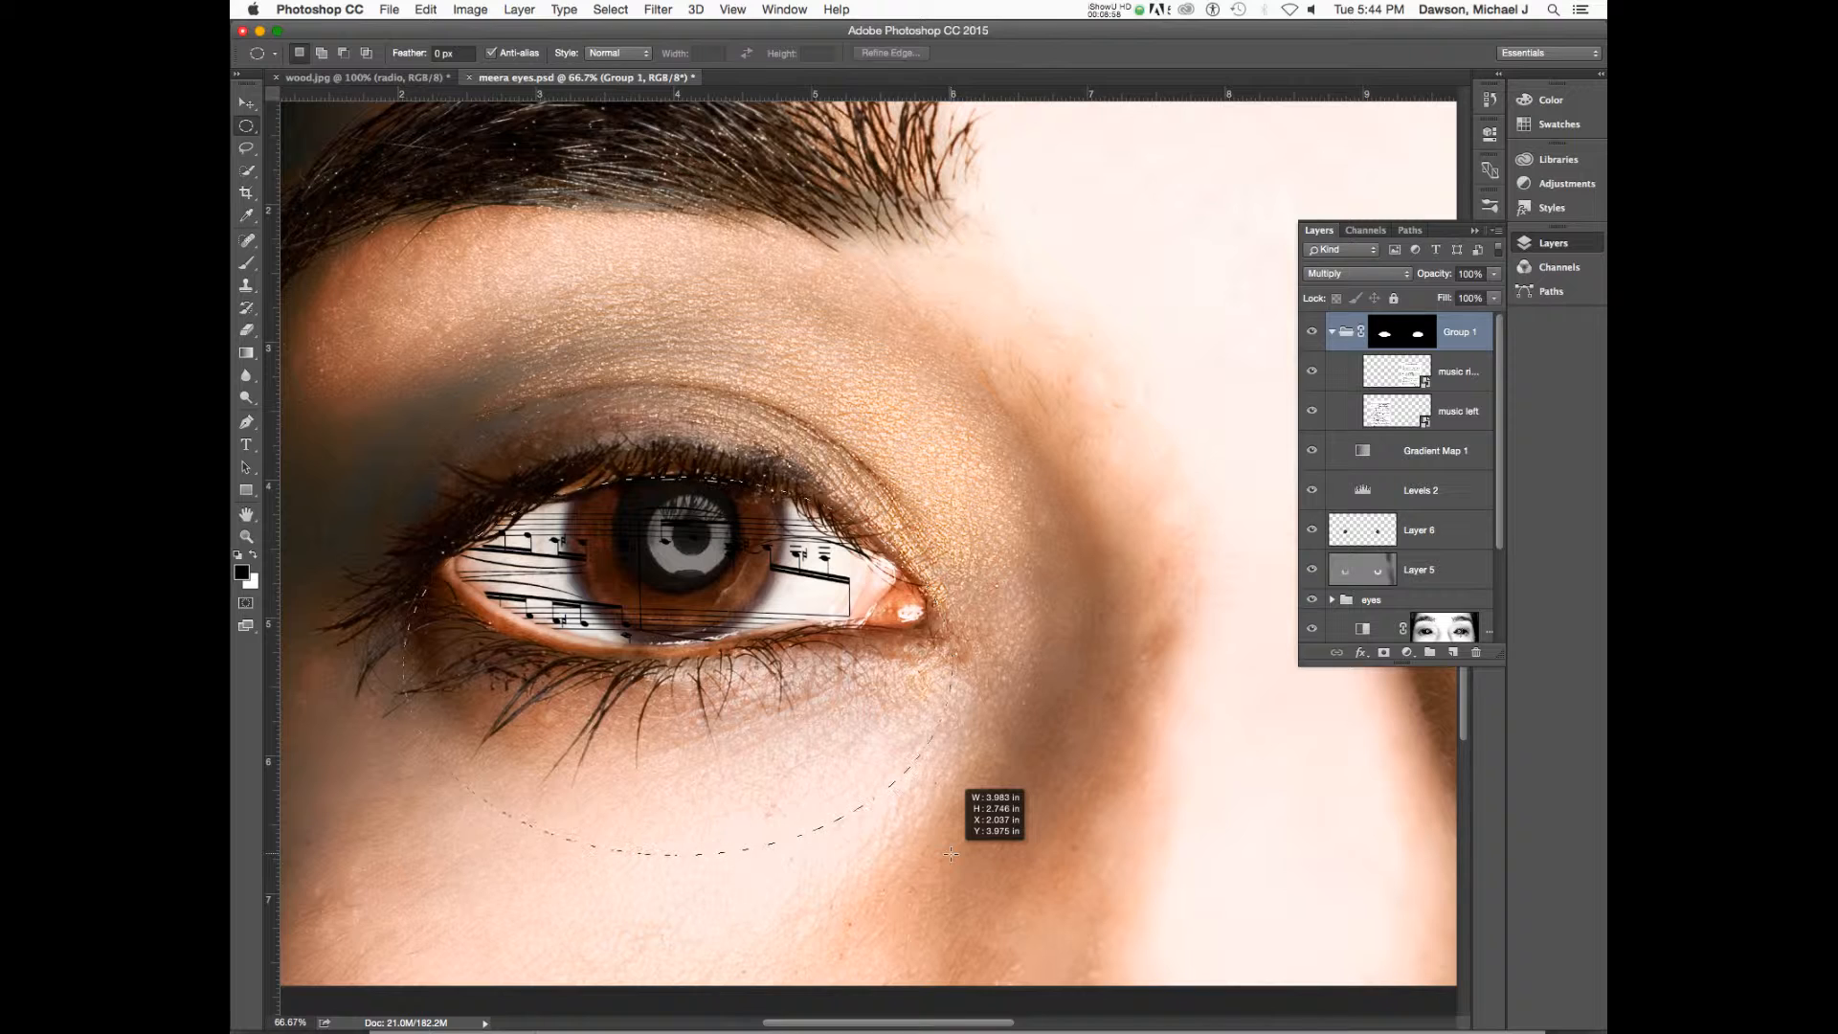
{"action": "left_click_drag", "start_coordinate": [950, 853], "coordinate": [953, 853]}
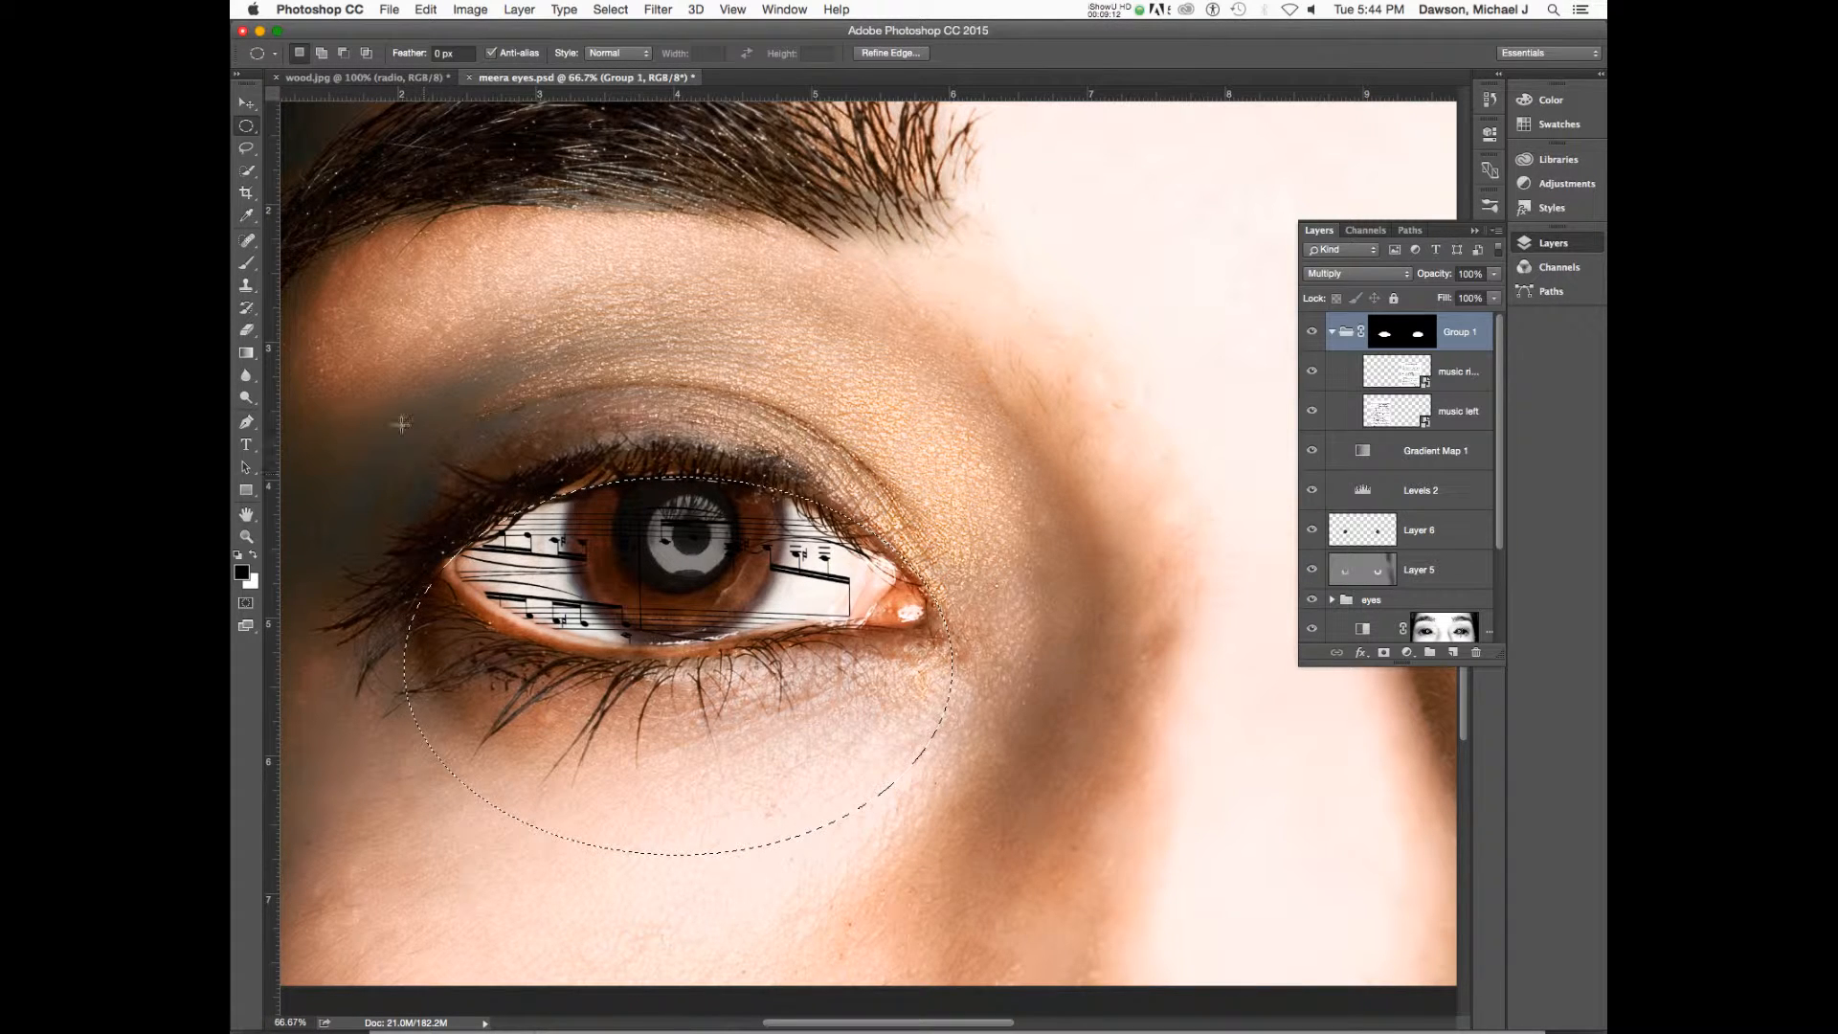
{"action": "key", "text": "shift+alt"}
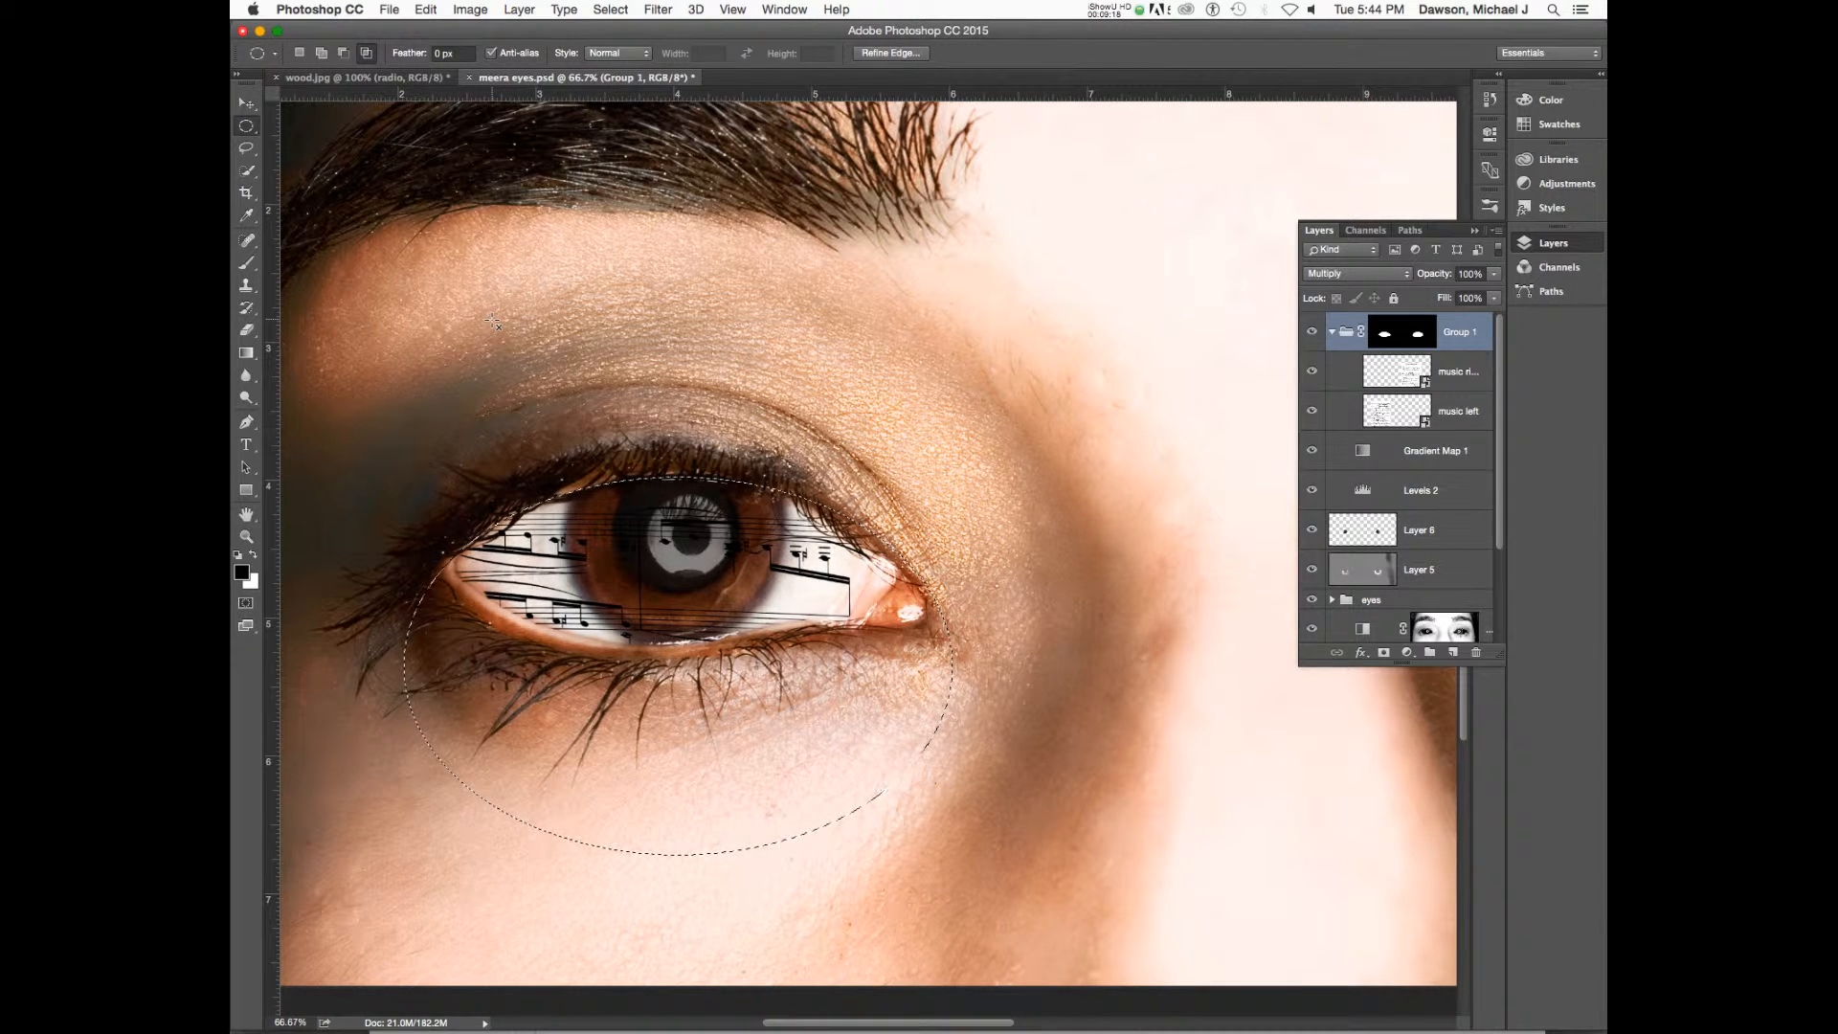
{"action": "left_click_drag", "start_coordinate": [359, 314], "coordinate": [974, 649]}
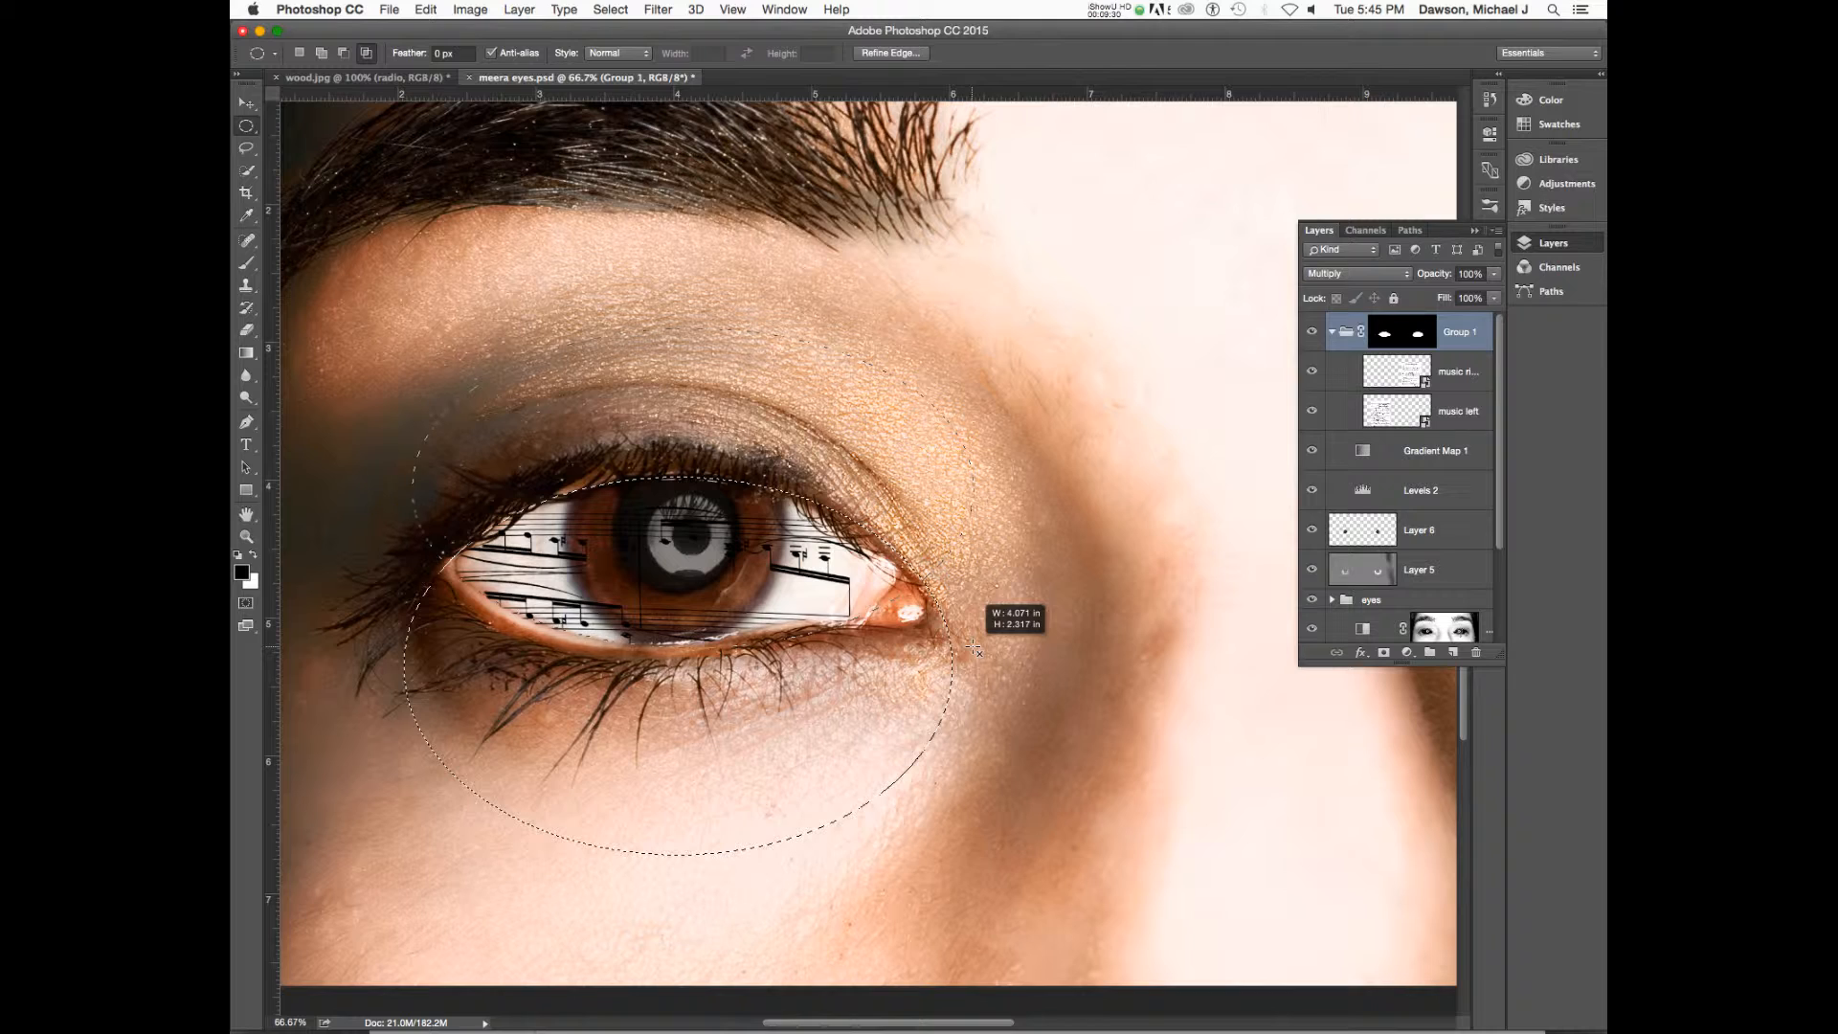
{"action": "mouse_move", "coordinate": [974, 649]}
{"action": "left_mouse_down"}
{"action": "mouse_move", "coordinate": [961, 634]}
{"action": "mouse_move", "coordinate": [978, 653]}
{"action": "mouse_move", "coordinate": [937, 650]}
{"action": "left_mouse_up"}
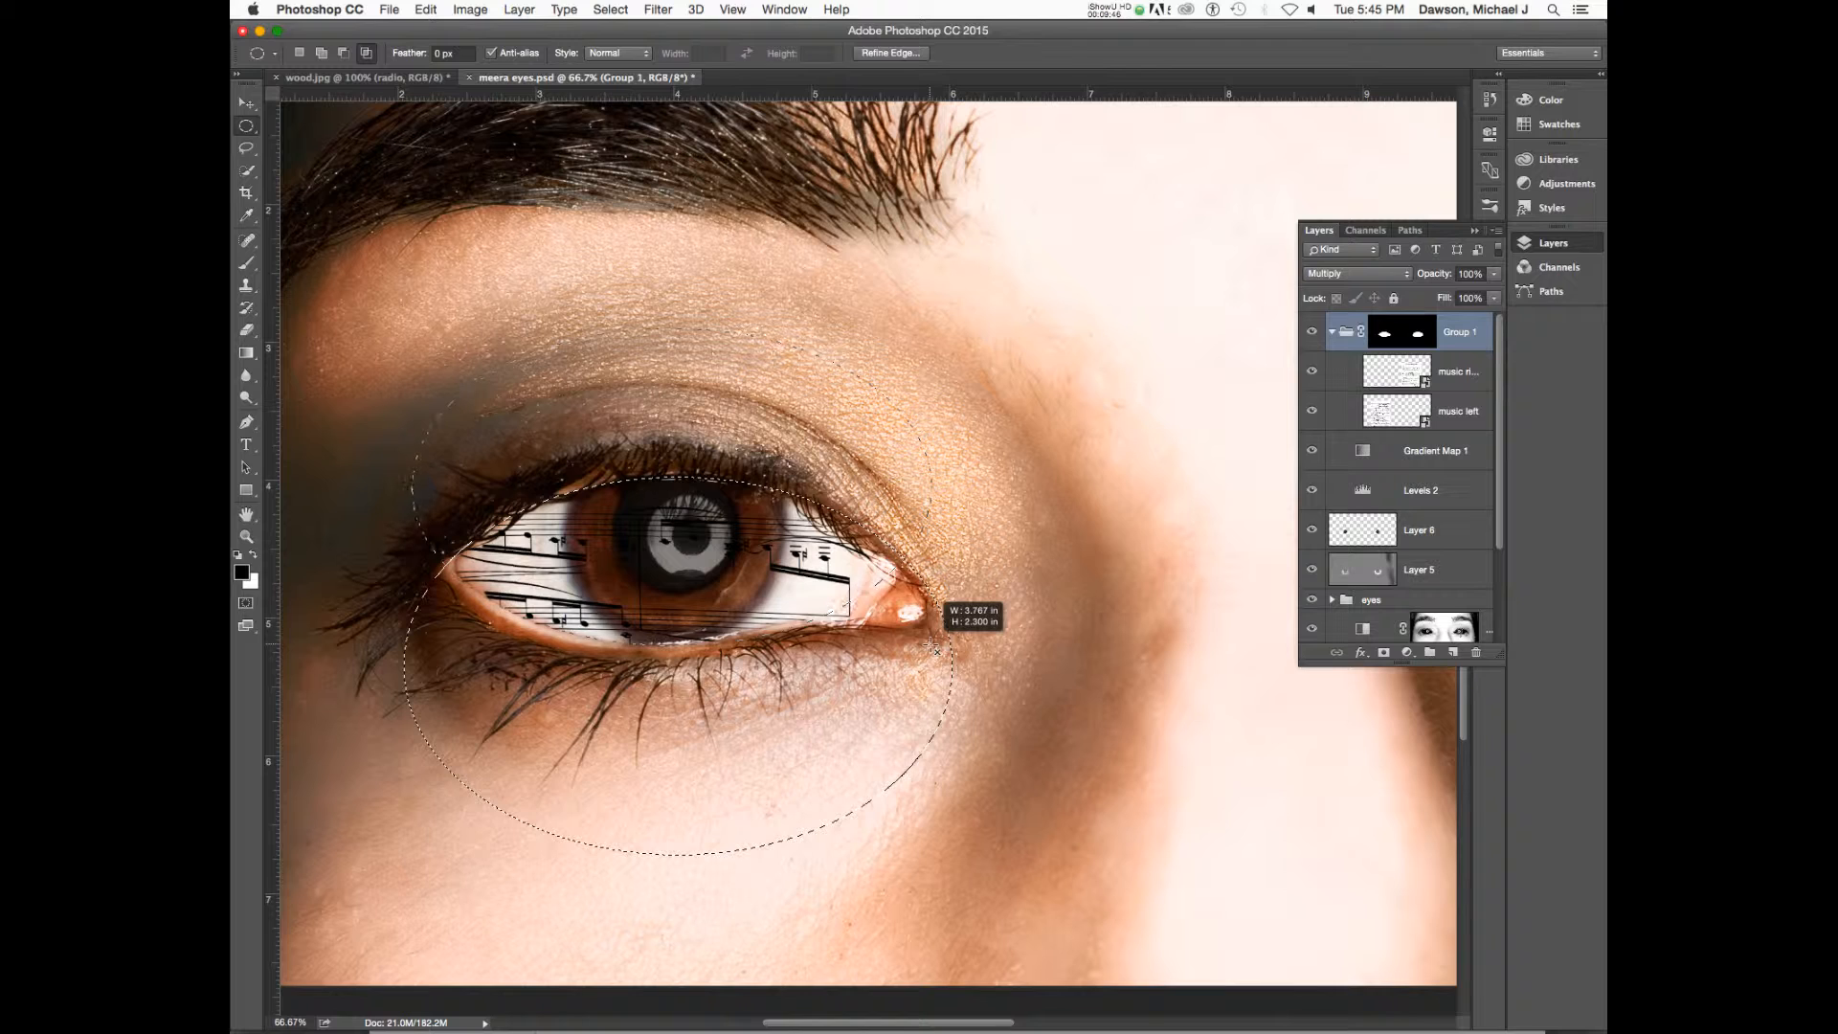
{"action": "left_click_drag", "start_coordinate": [934, 649], "coordinate": [936, 650]}
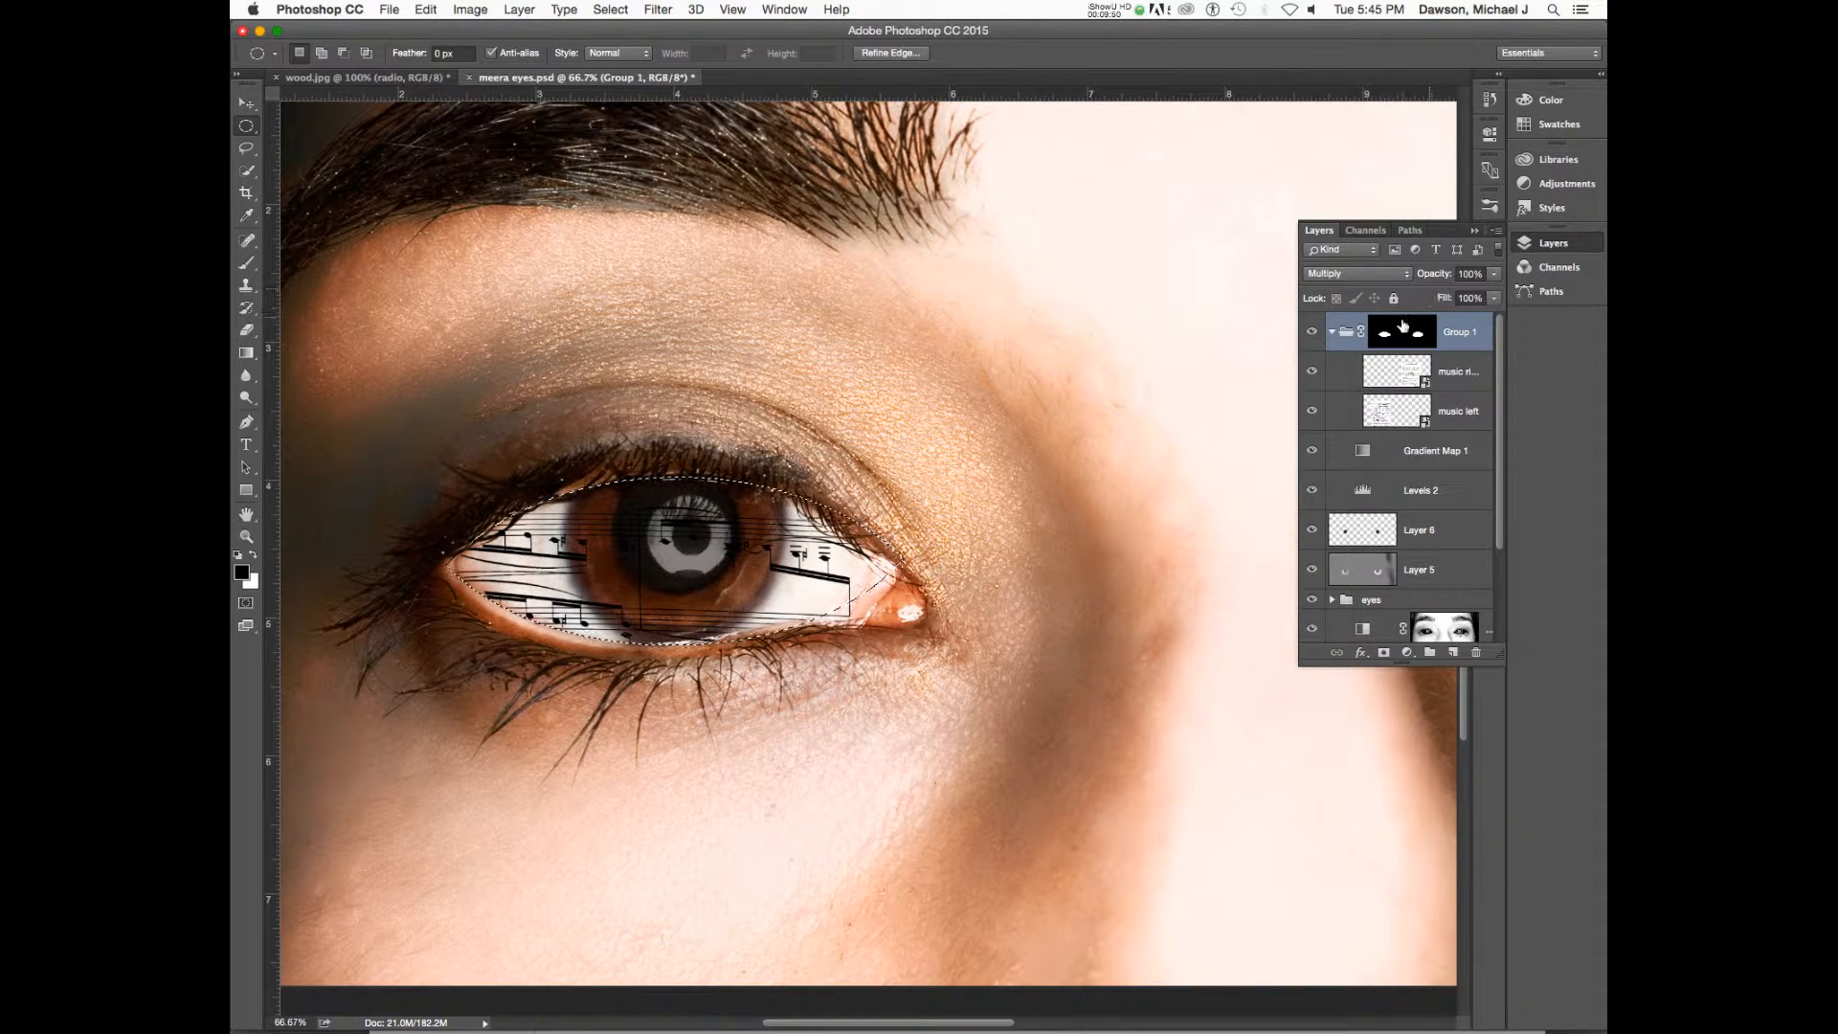
- Try replacing the layer mask of Group 1 with a new one made from the eye-shaped selection, and undo the replacement
{"action": "left_click_drag", "start_coordinate": [1403, 326], "coordinate": [1475, 652]}
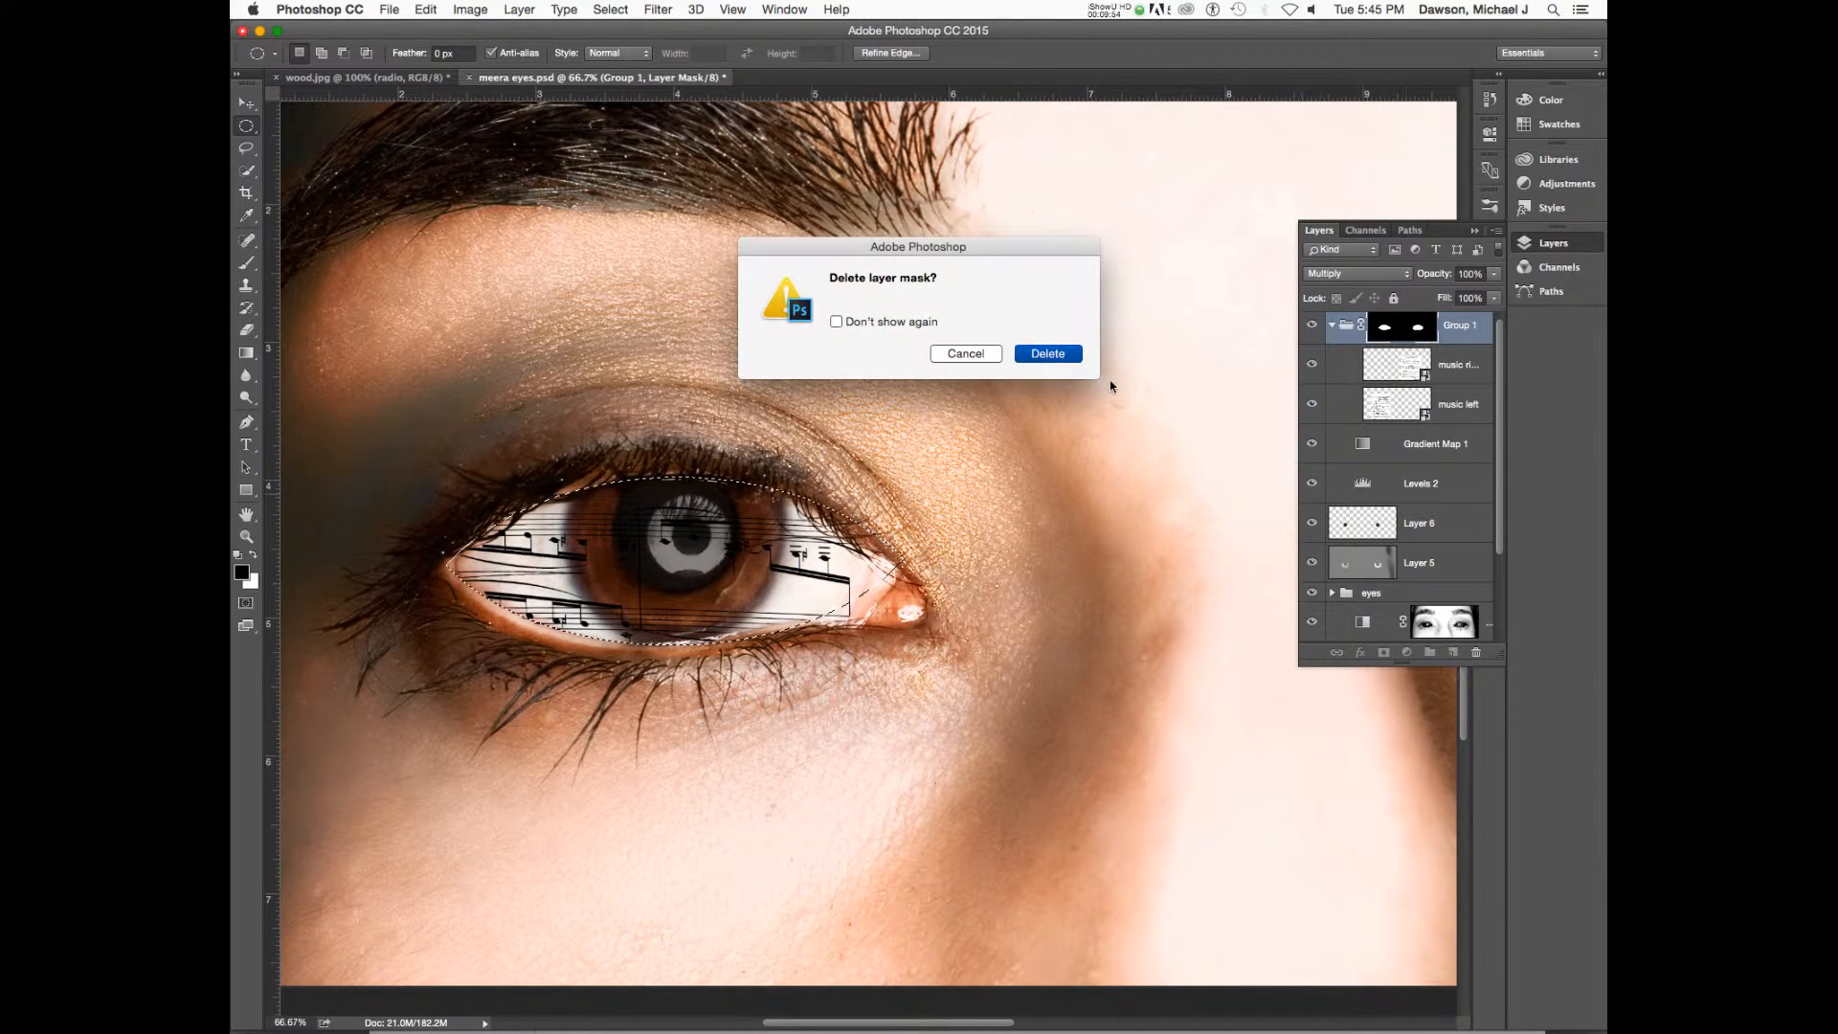
{"action": "left_click", "coordinate": [1049, 355]}
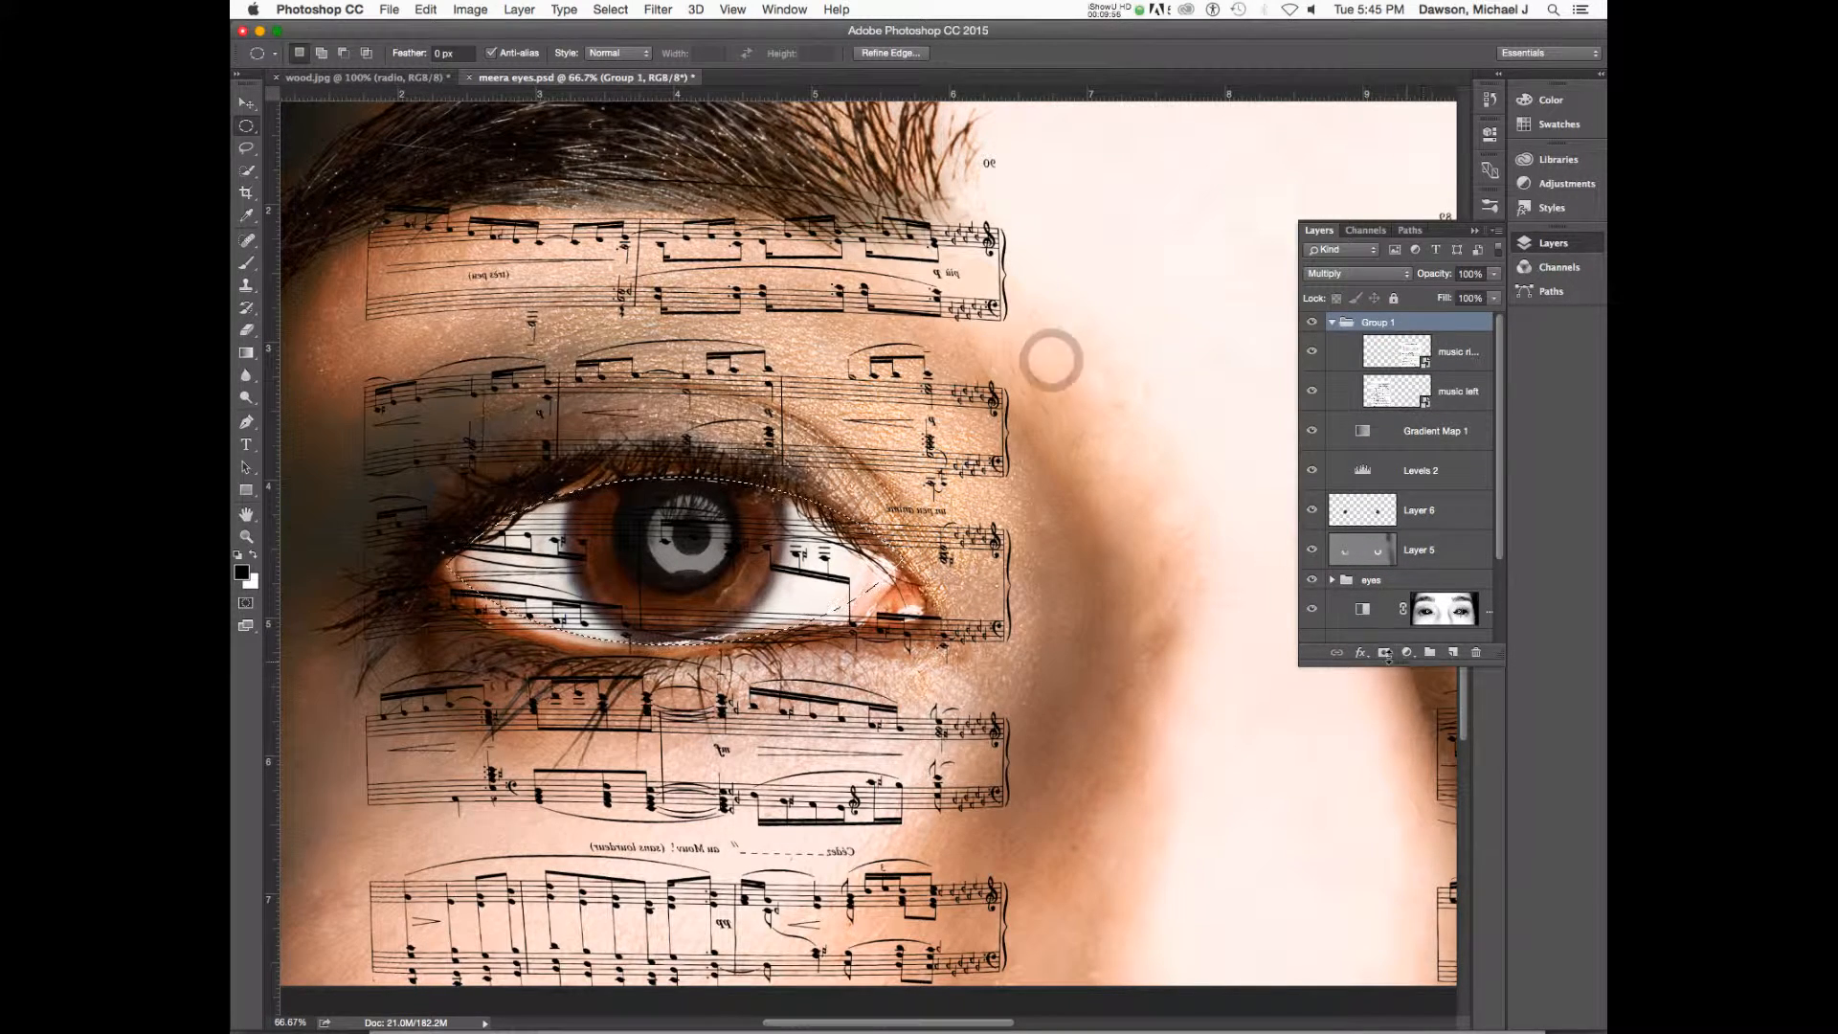
{"action": "left_click", "coordinate": [1385, 653]}
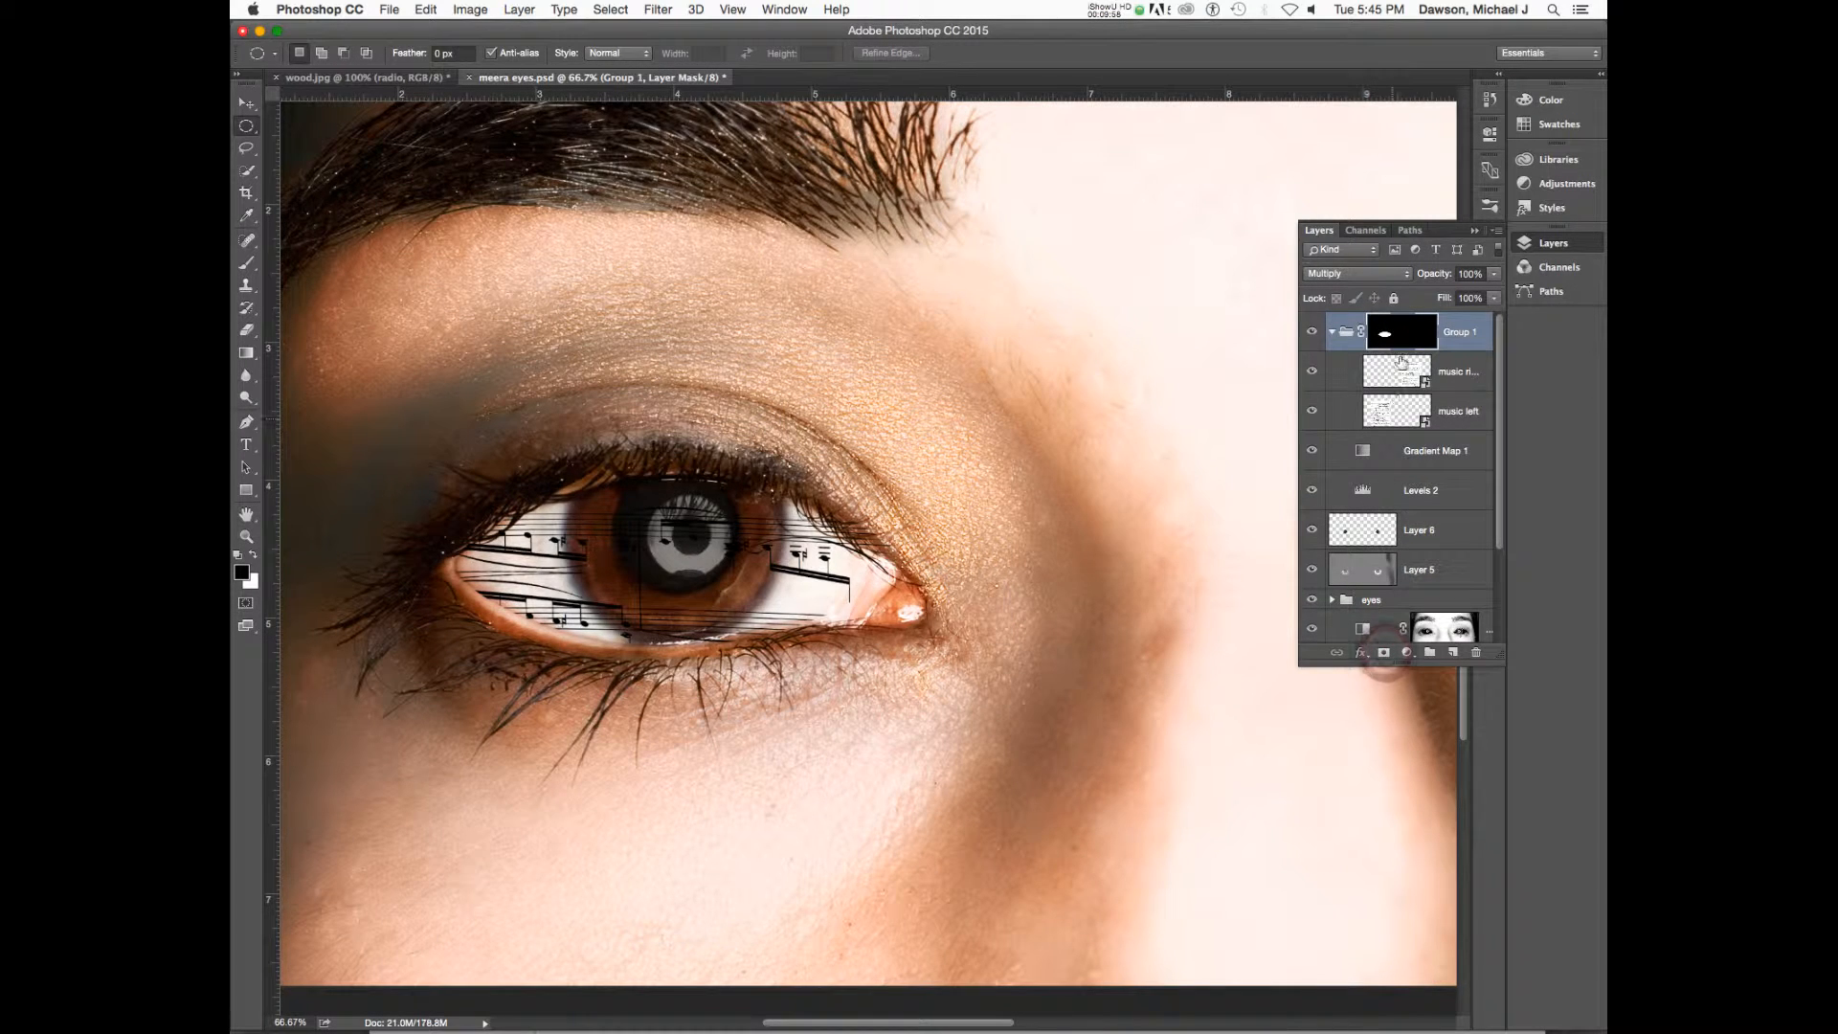
{"action": "left_click", "coordinate": [1398, 337], "text": "alt"}
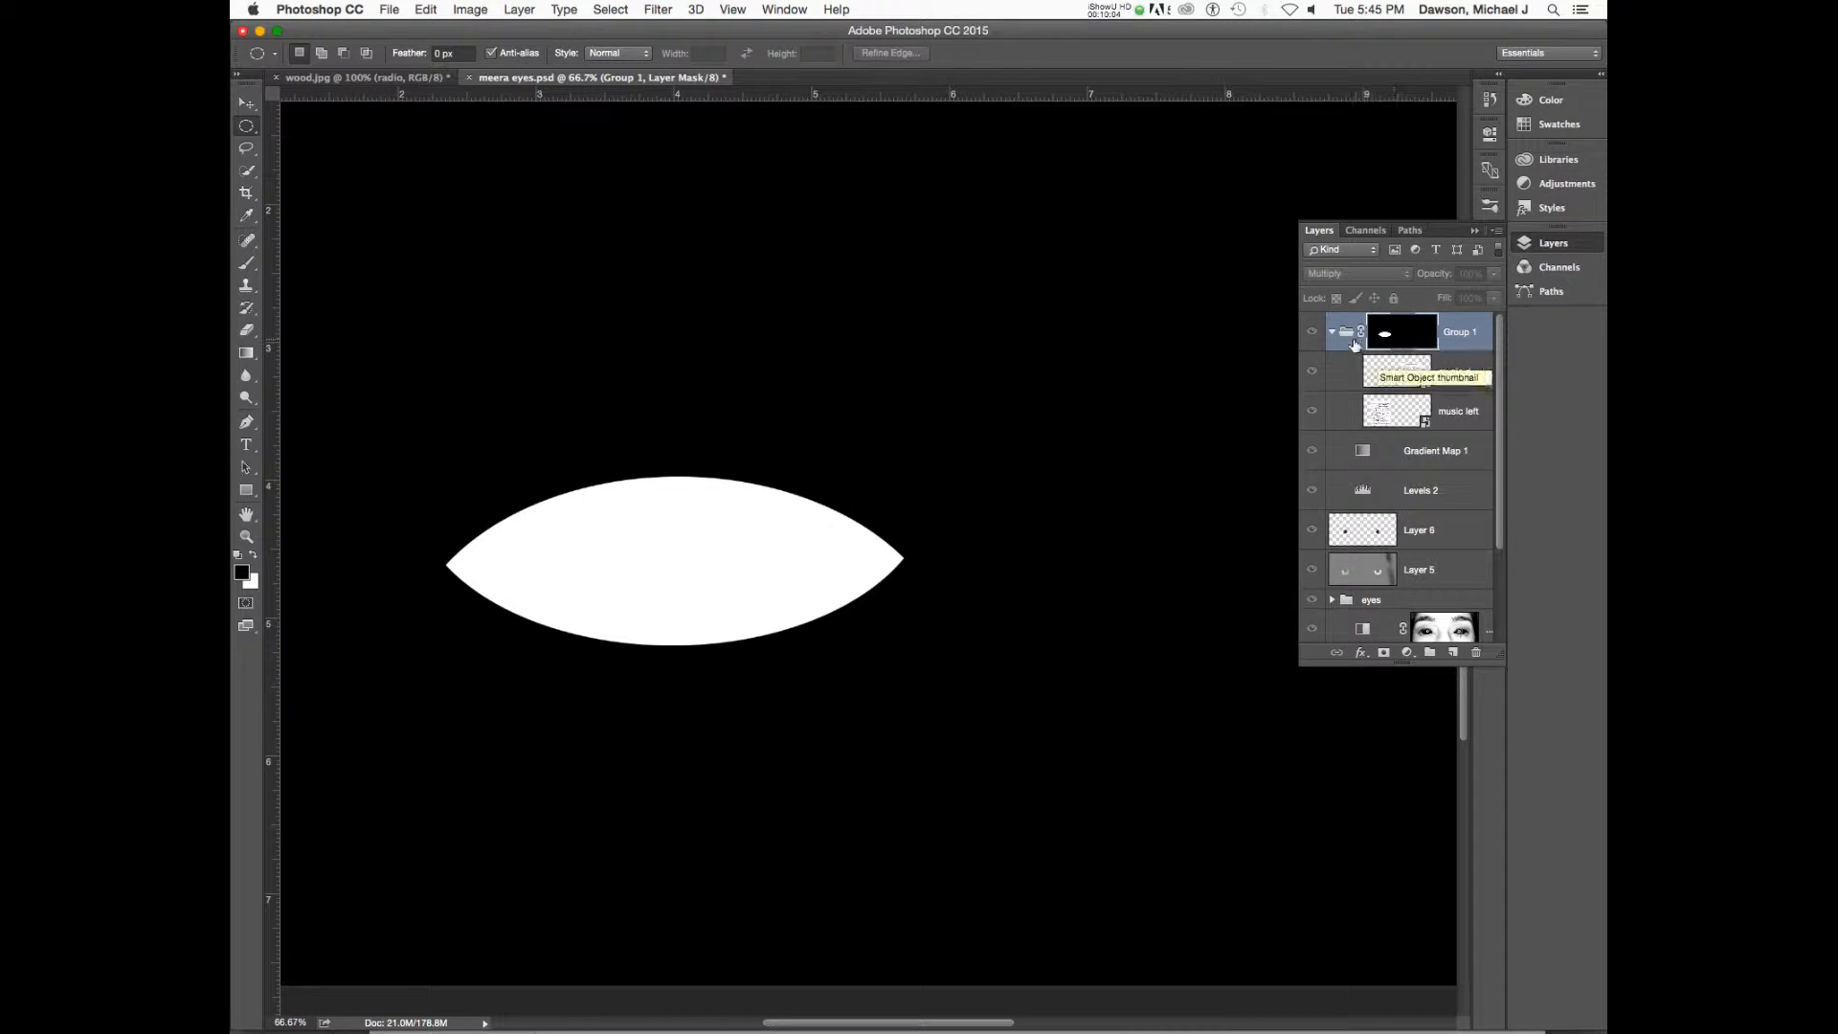
{"action": "key", "text": "super+z"}
{"action": "key", "text": "super+z"}
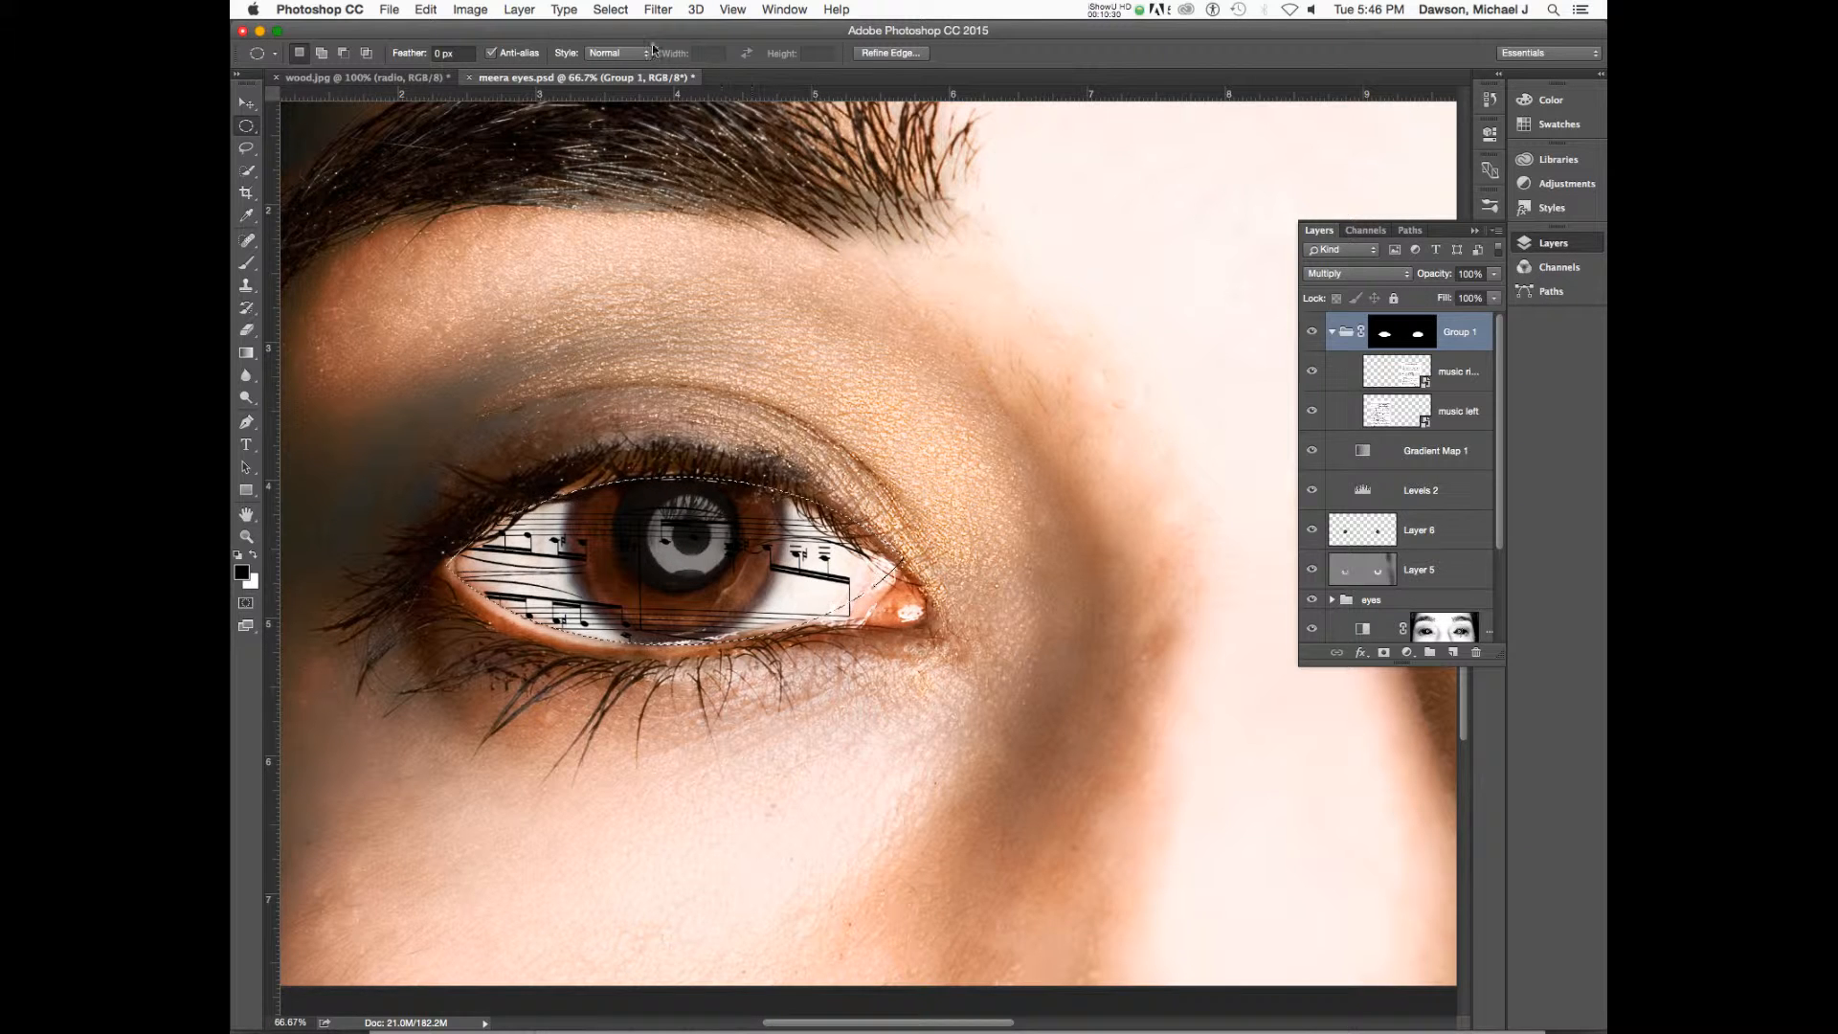
- Transform the eye-shaped selection by pulling its lower inner corner outward, to about 101% width and 113% height, to follow the eye's edge
{"action": "left_click", "coordinate": [611, 11]}
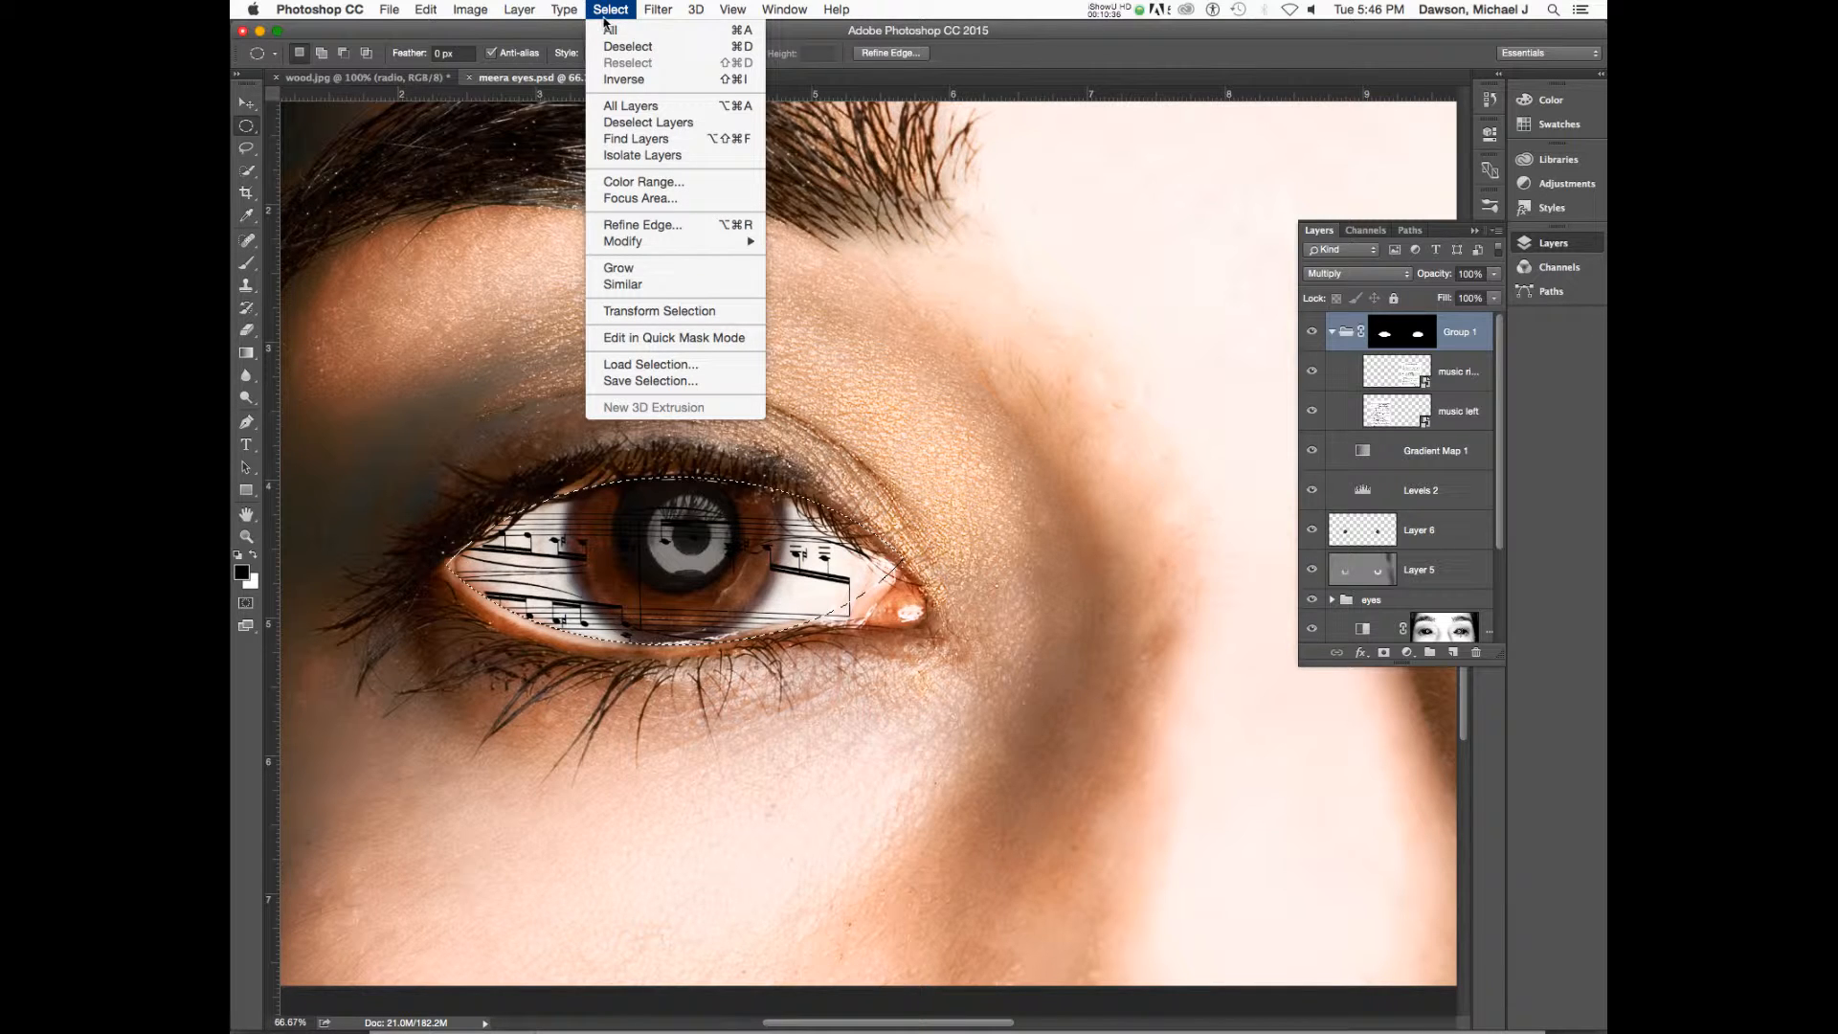
{"action": "left_click", "coordinate": [642, 312]}
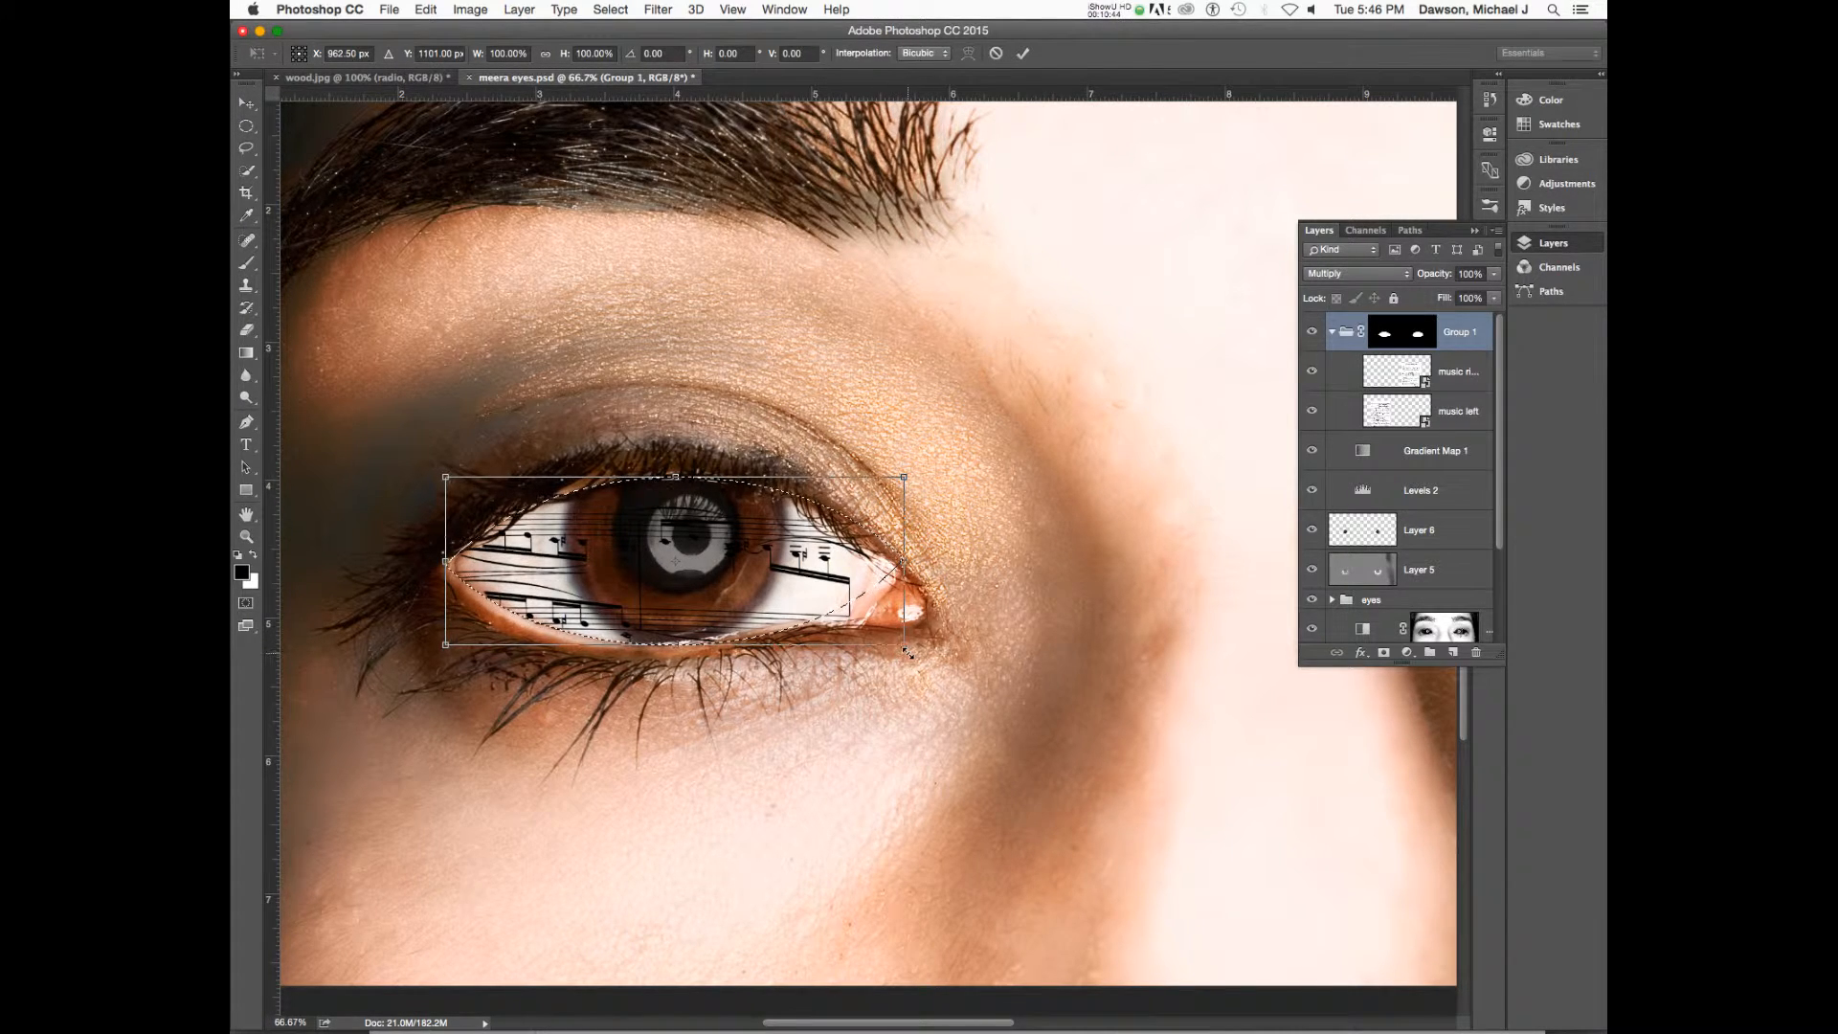
{"action": "left_click_drag", "start_coordinate": [906, 646], "coordinate": [910, 667]}
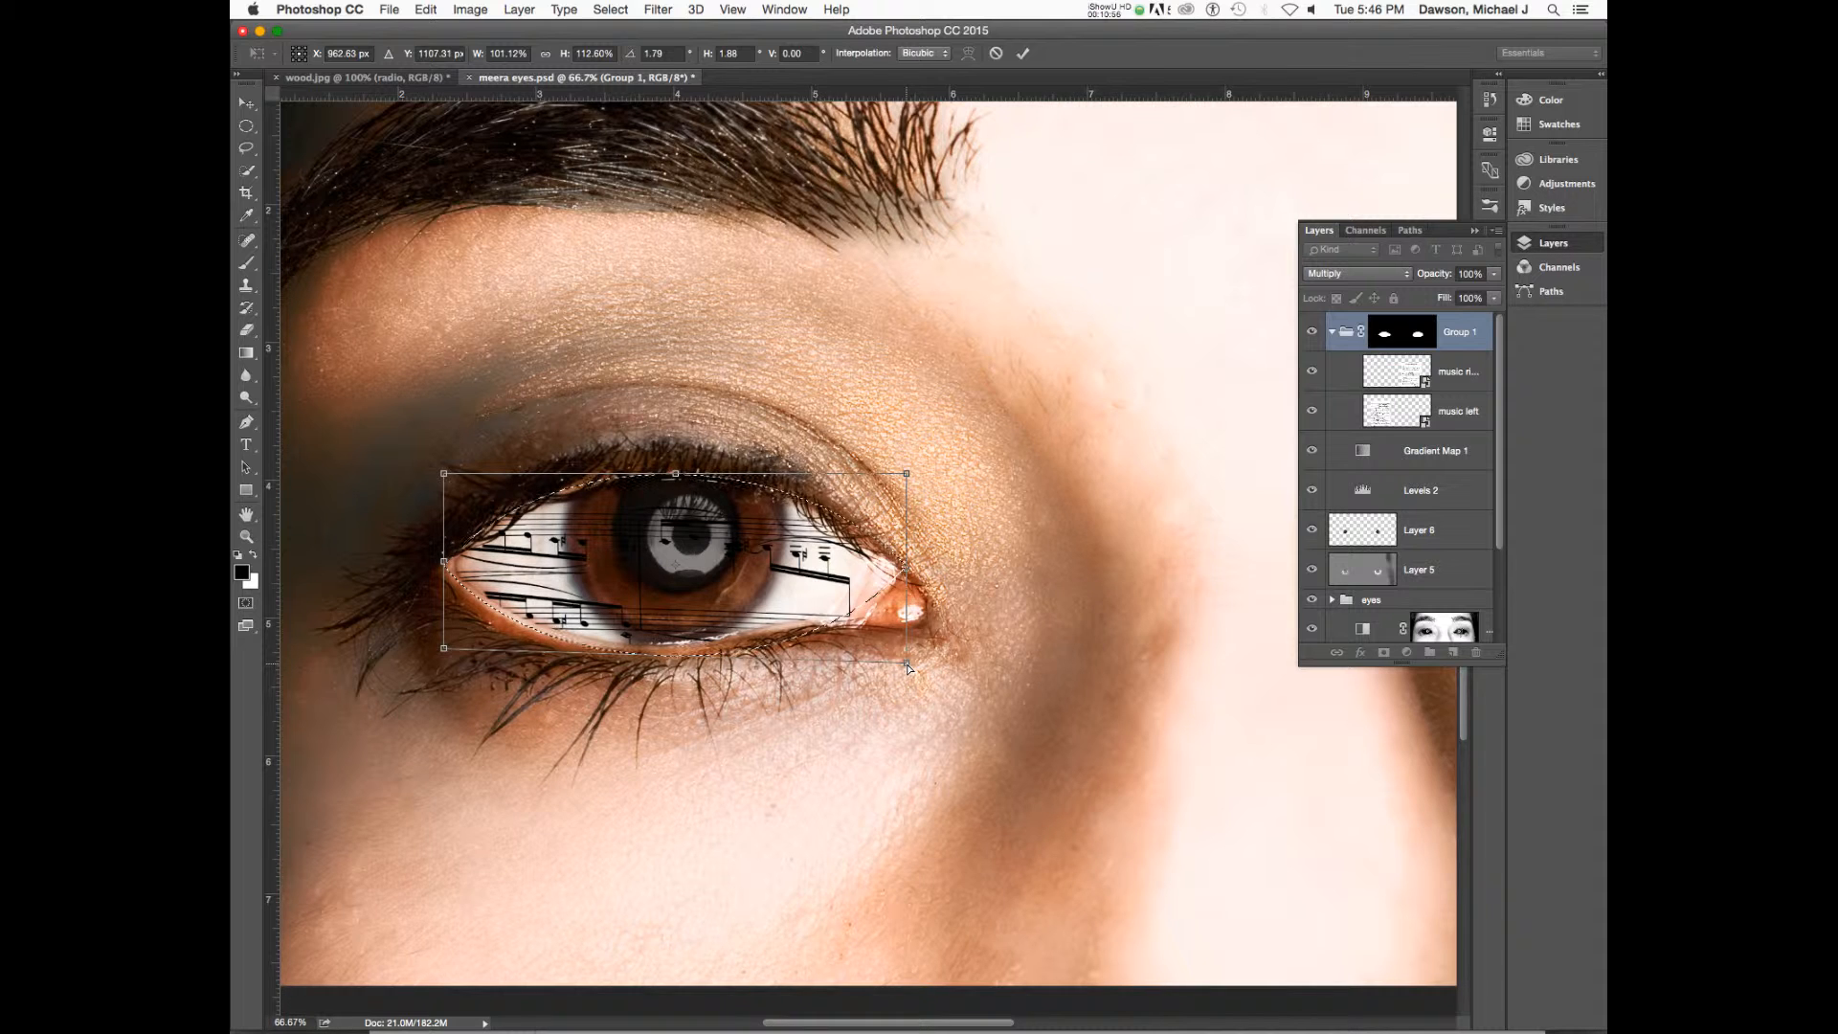
{"action": "left_click_drag", "start_coordinate": [908, 667], "coordinate": [885, 662]}
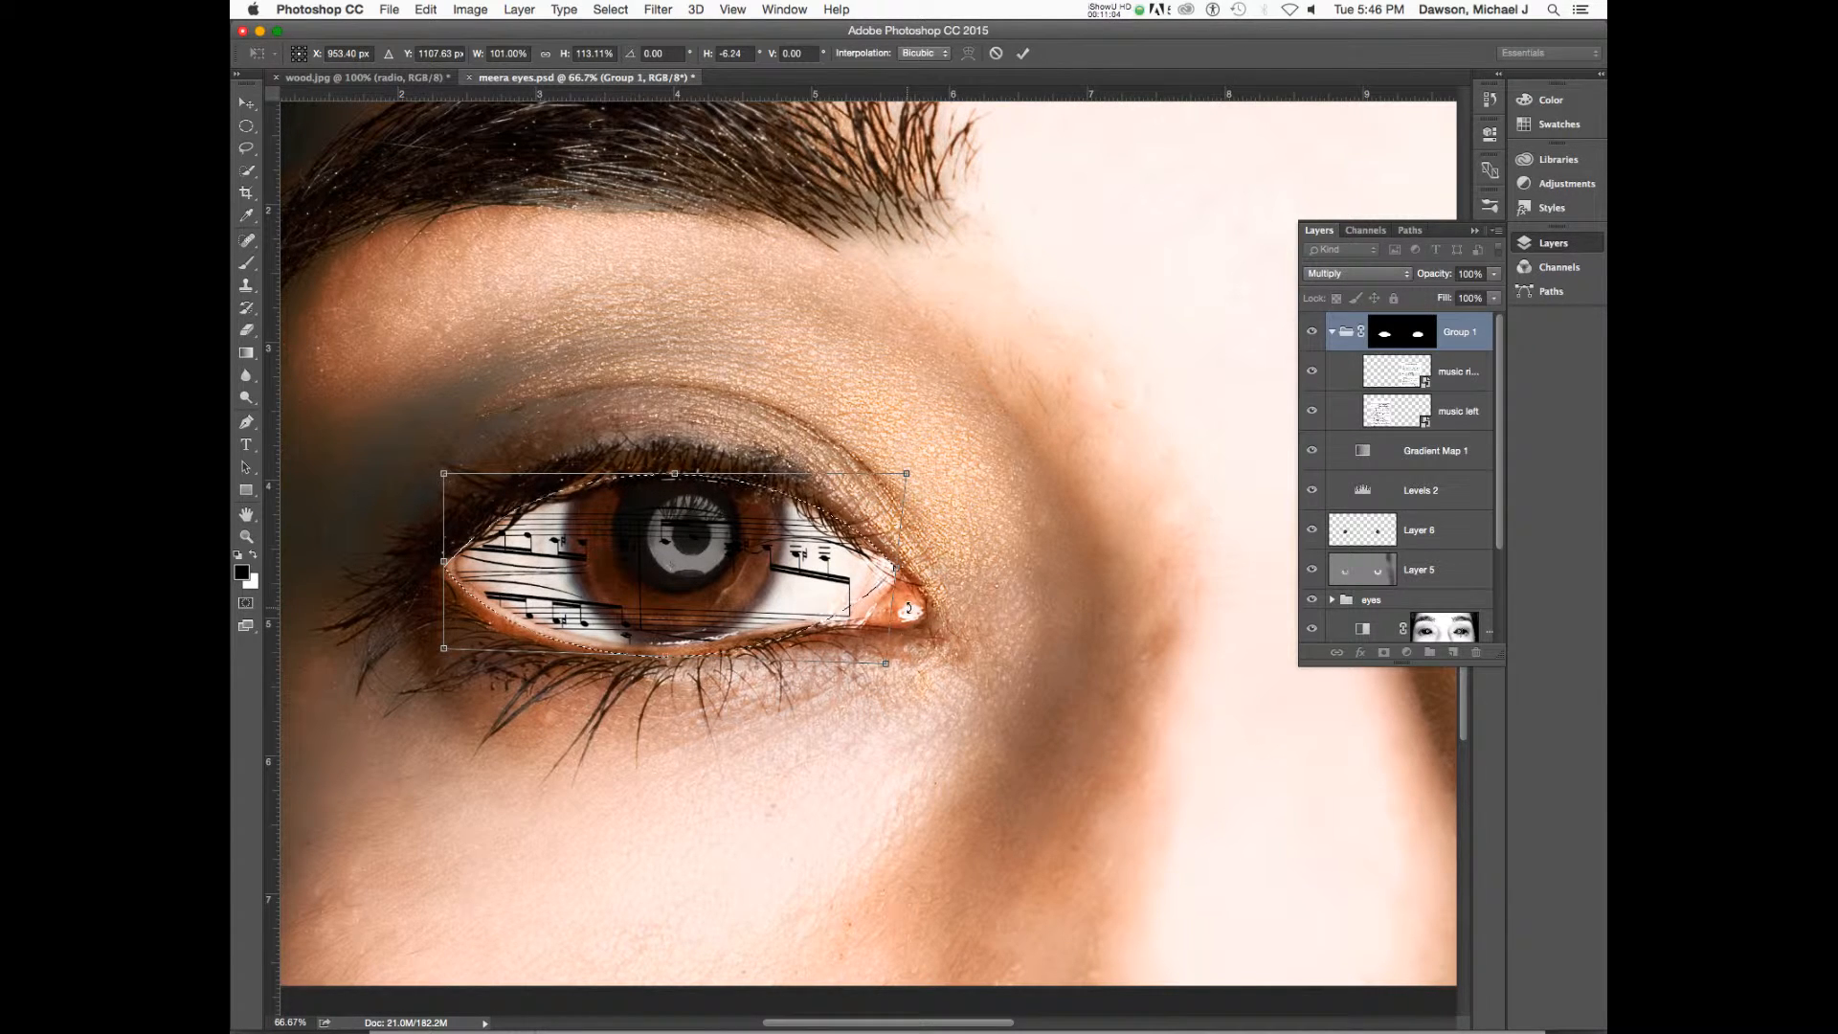
{"action": "key", "text": "Return"}
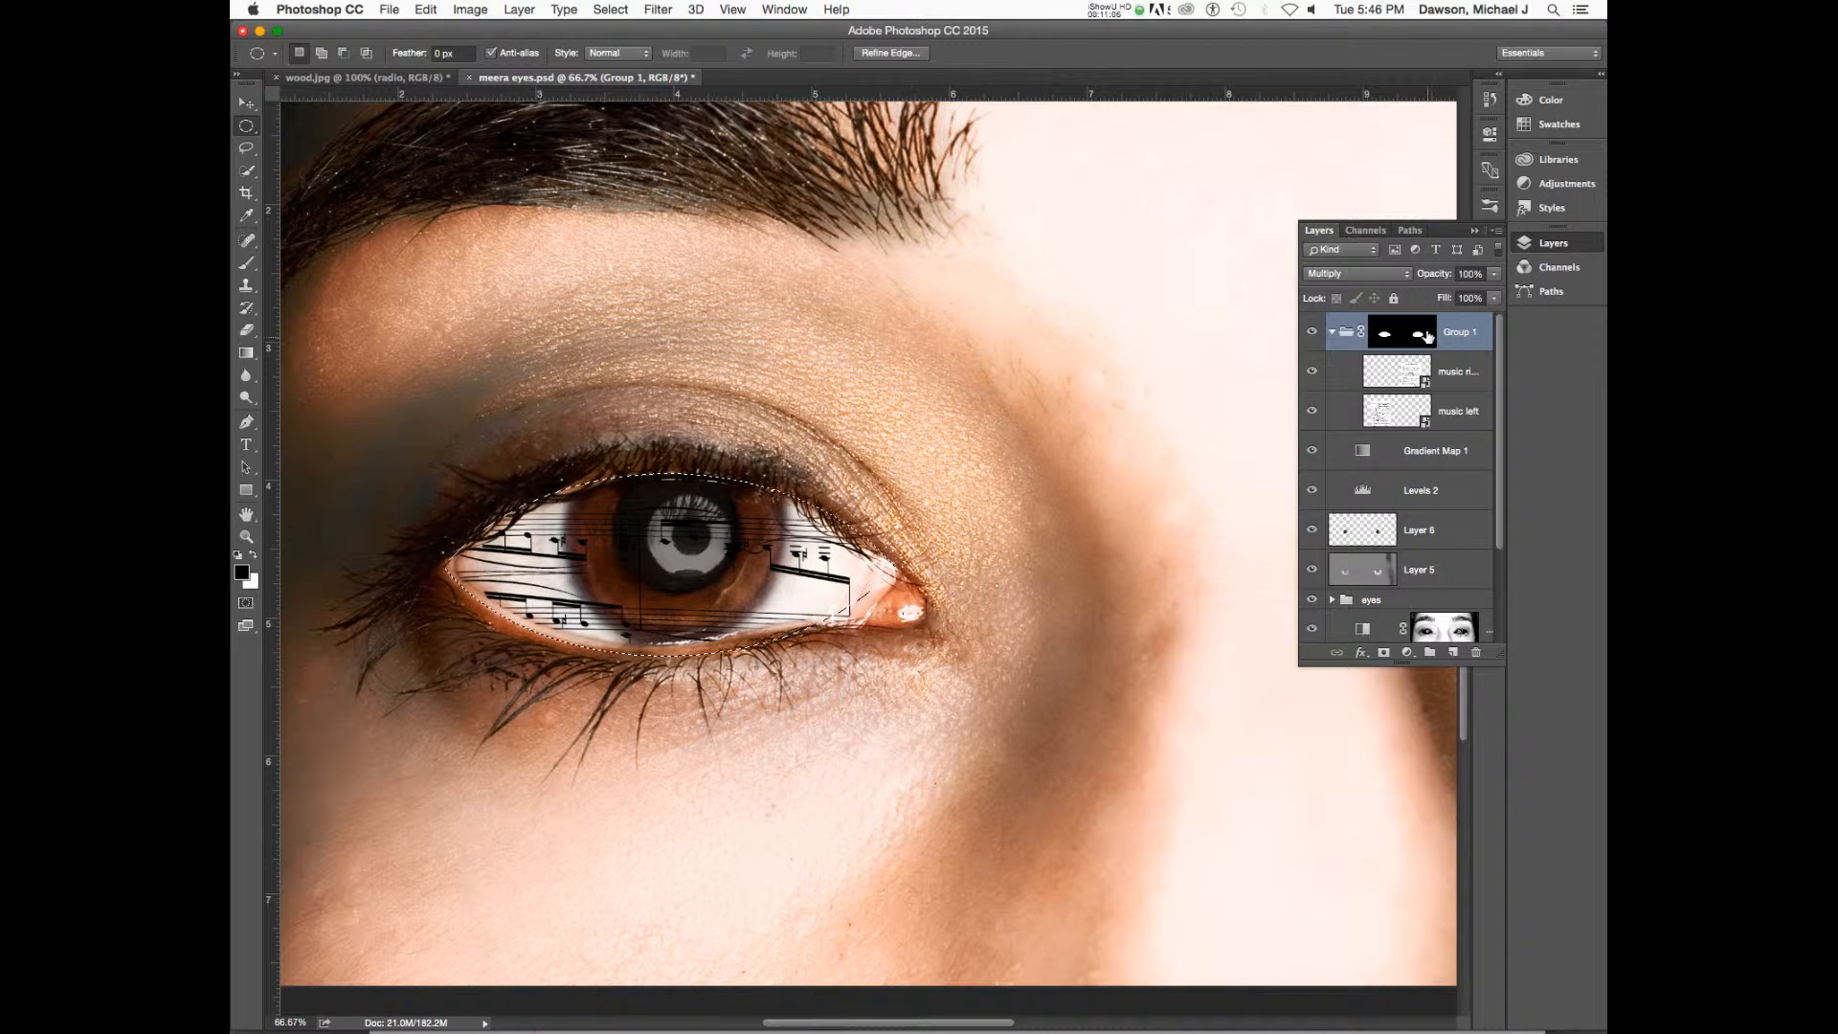
- View the layer mask of Group 1 on its own against the selection, check the marquee tool variants, and return to the normal image view
{"action": "left_click", "coordinate": [1385, 332]}
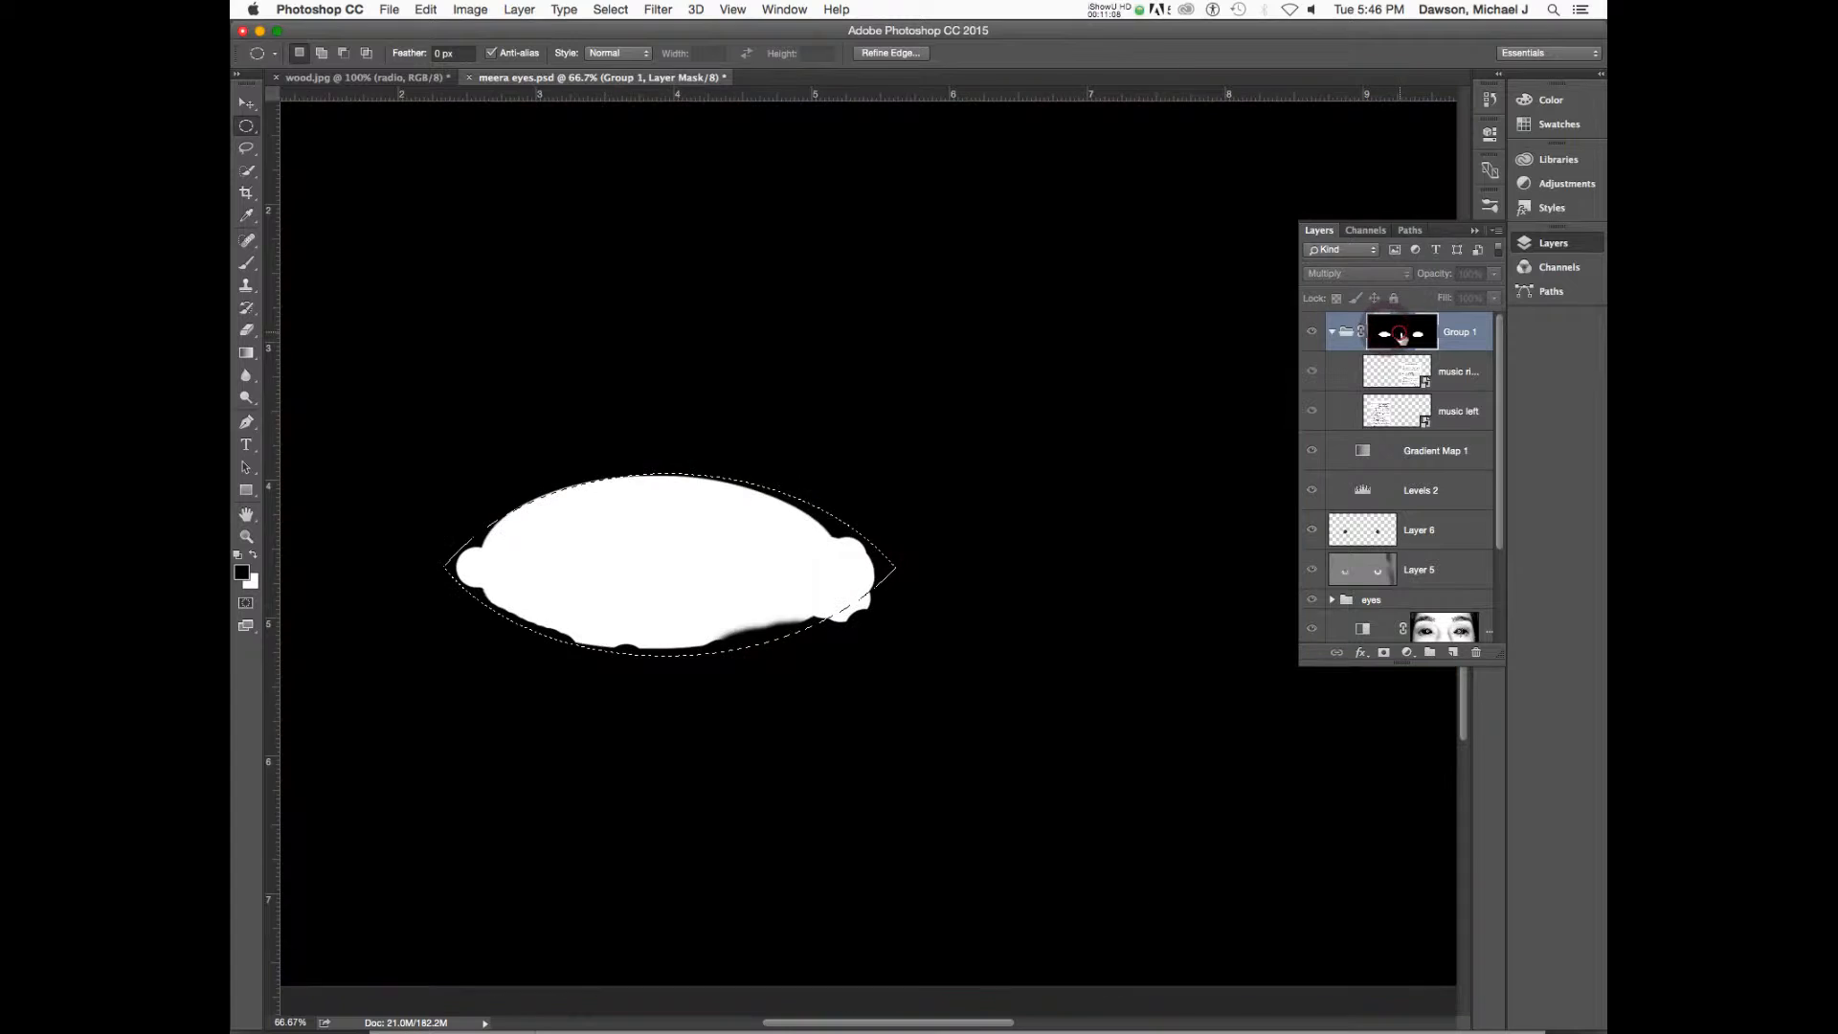
{"action": "left_click", "coordinate": [1385, 333], "text": "alt"}
{"action": "left_click", "coordinate": [1344, 340]}
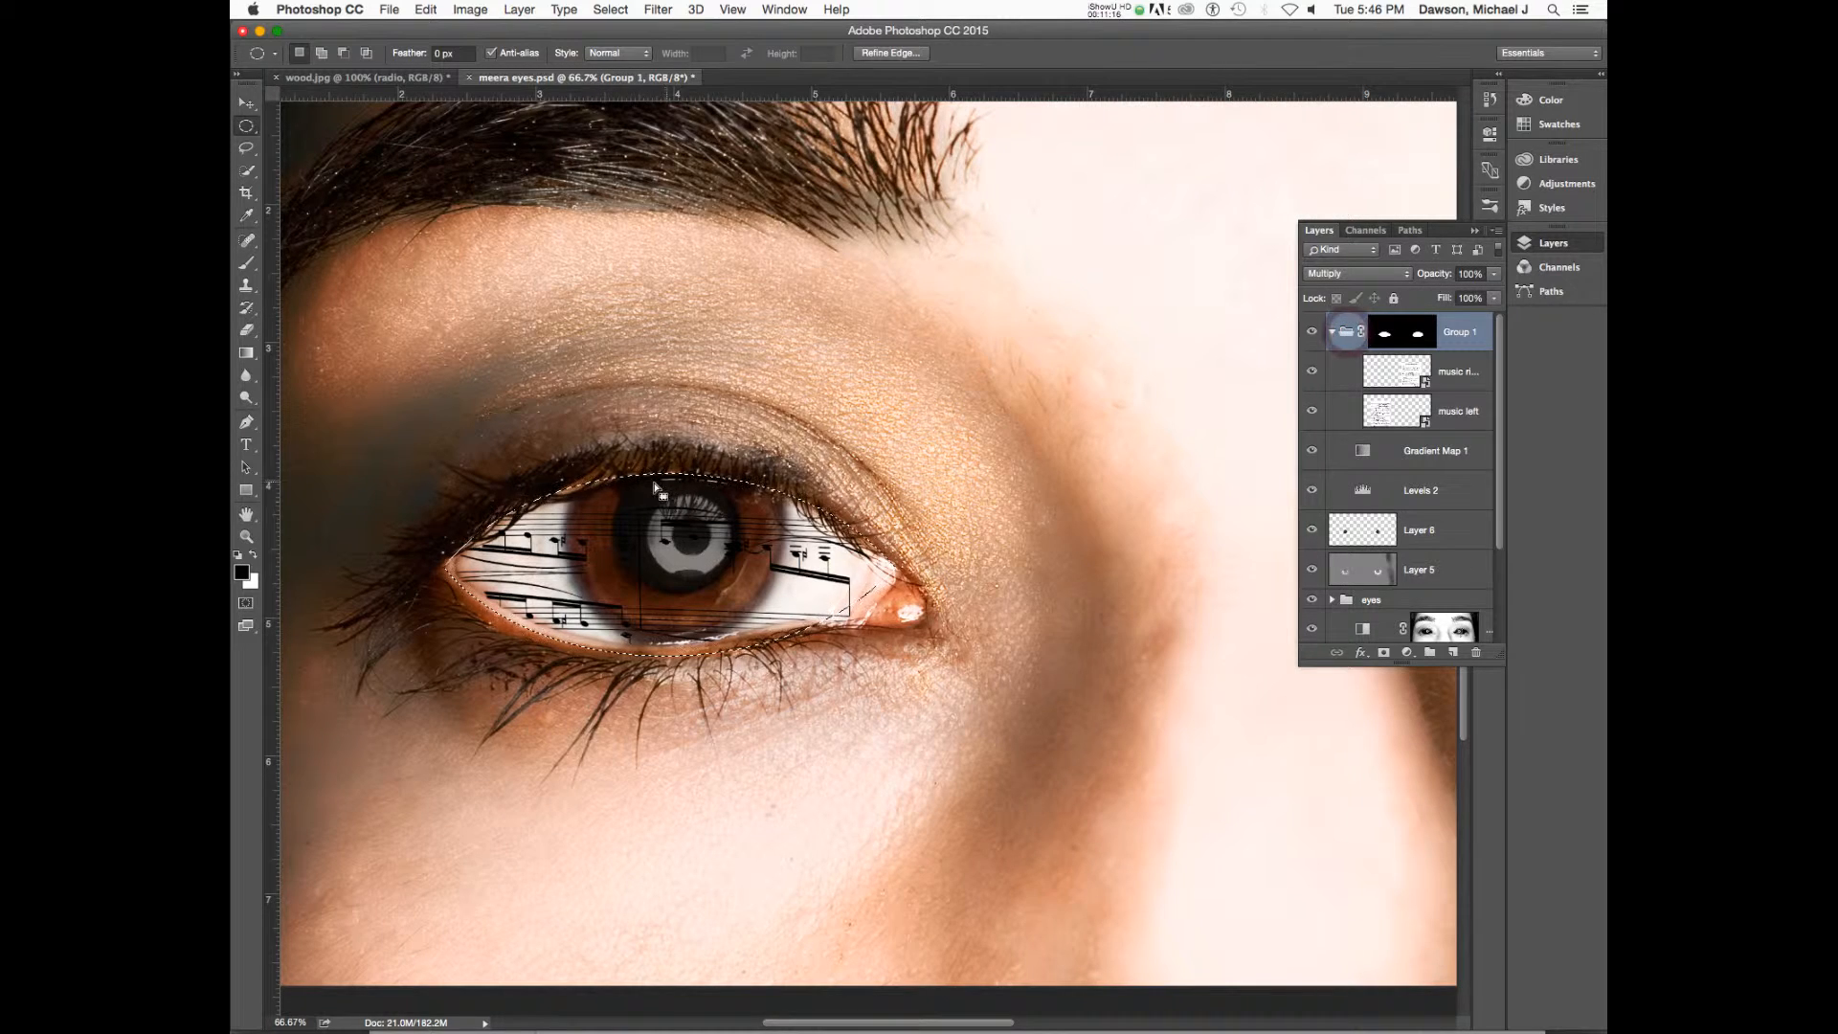
{"action": "left_click", "coordinate": [1396, 332]}
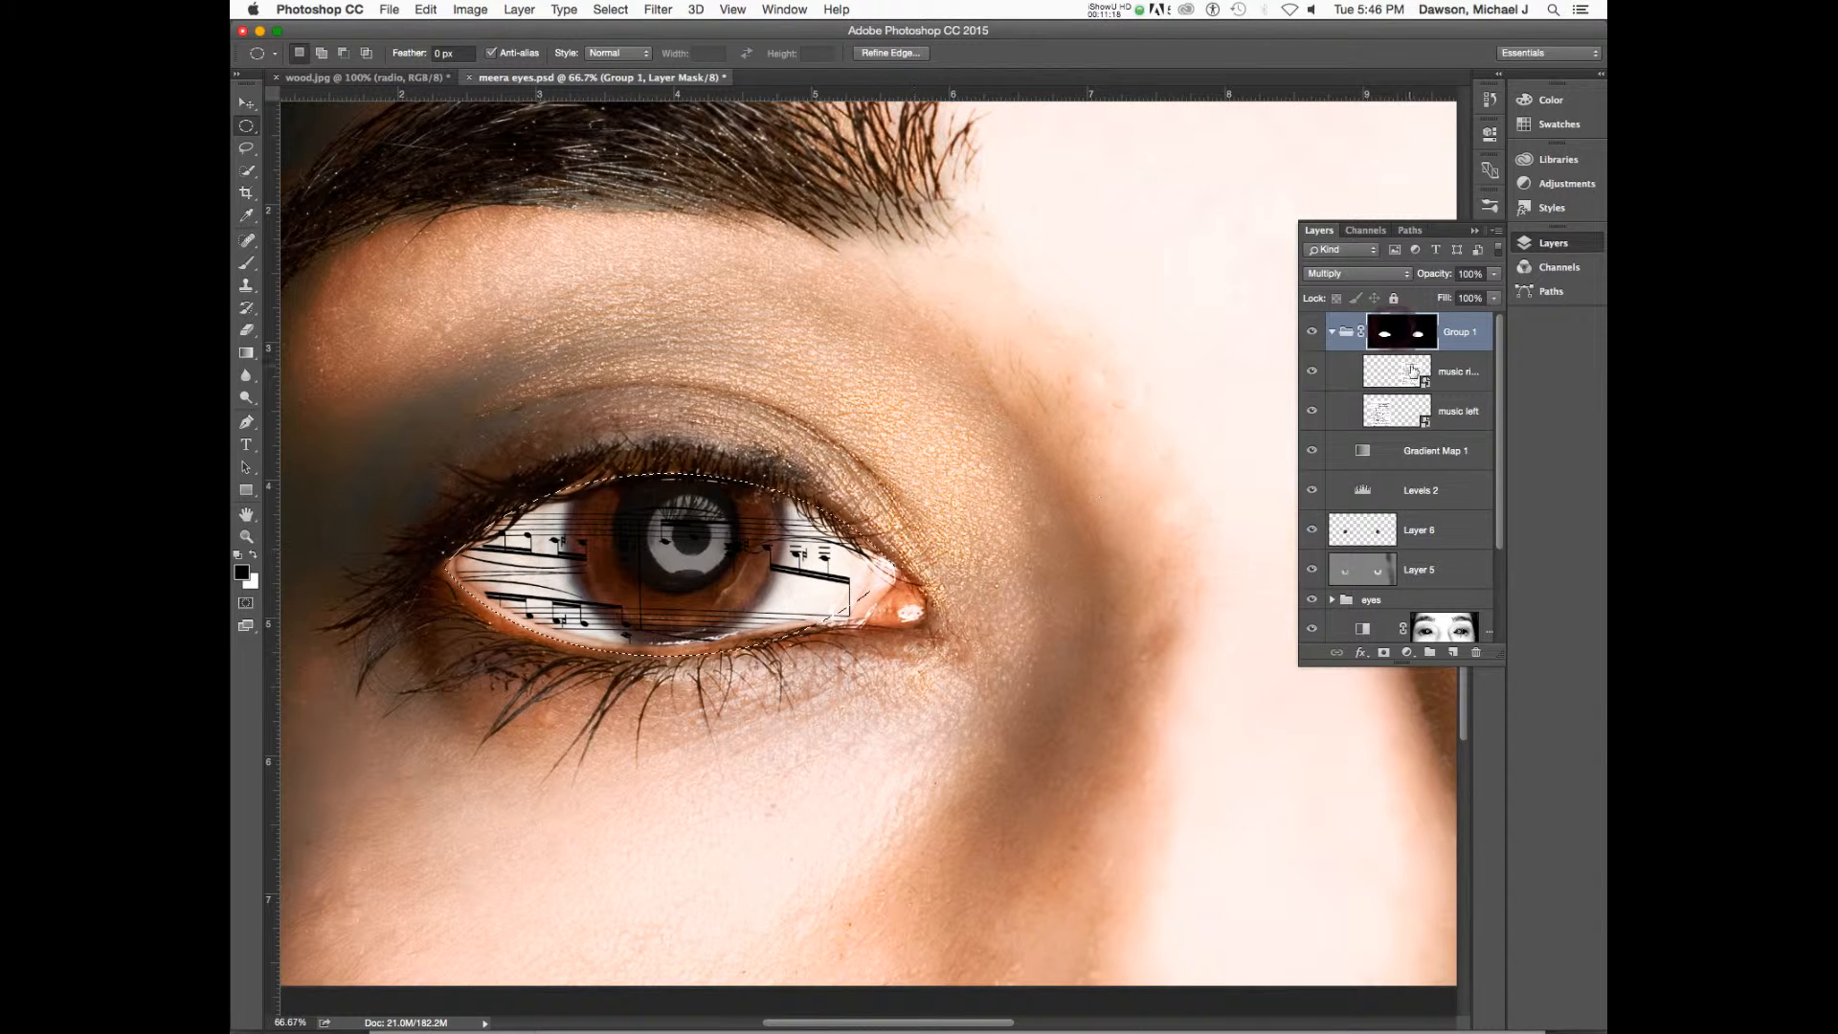
{"action": "left_click", "coordinate": [1400, 337], "text": "alt"}
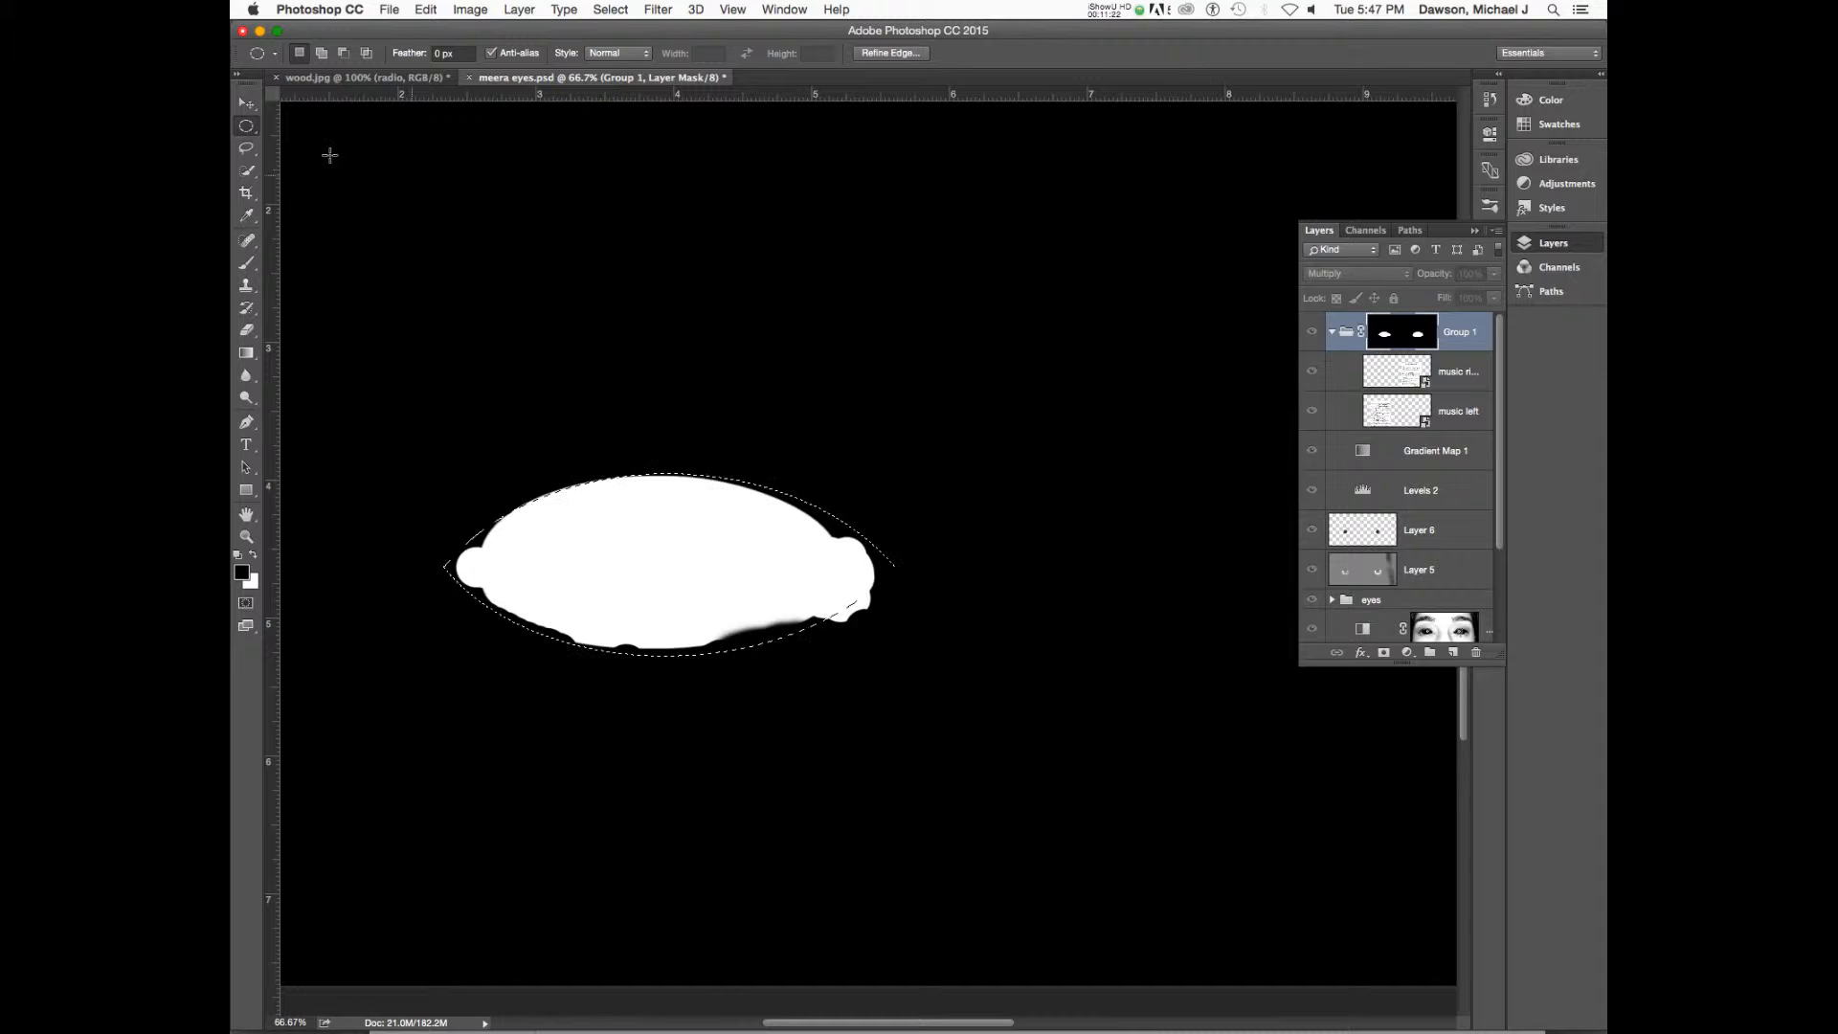
{"action": "left_click", "coordinate": [246, 127]}
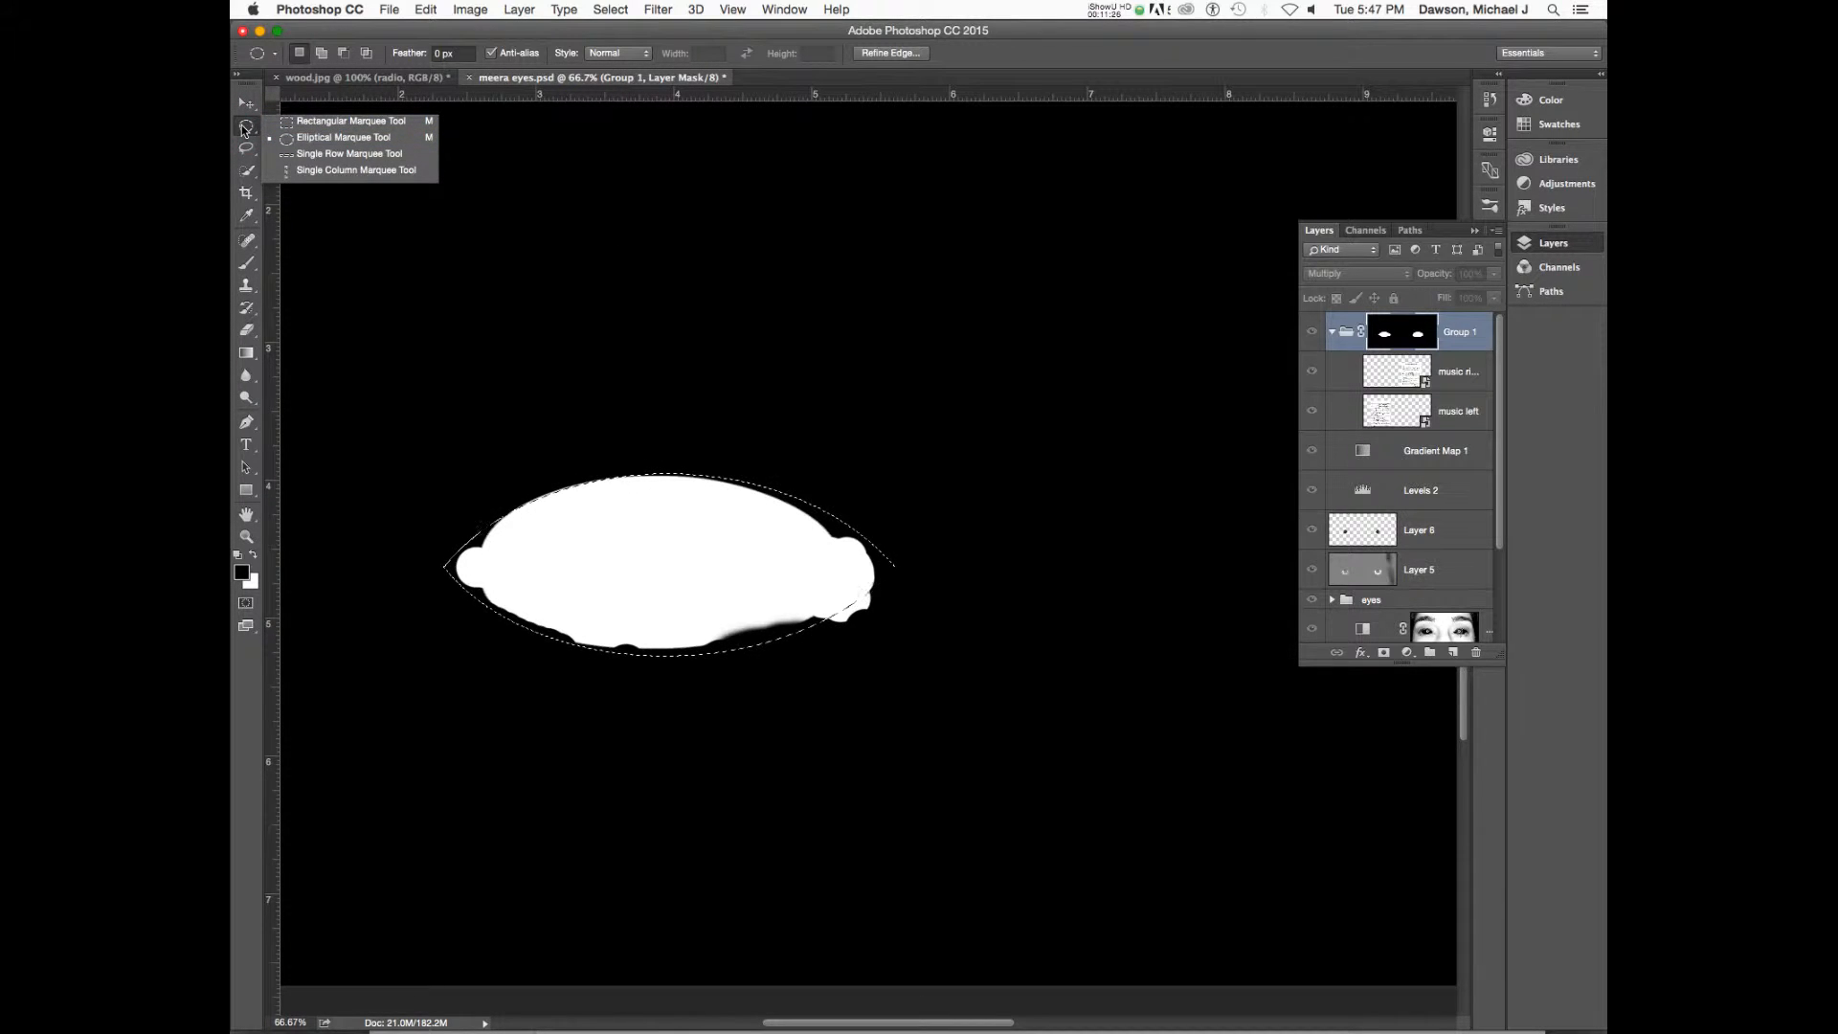
{"action": "left_click", "coordinate": [246, 127]}
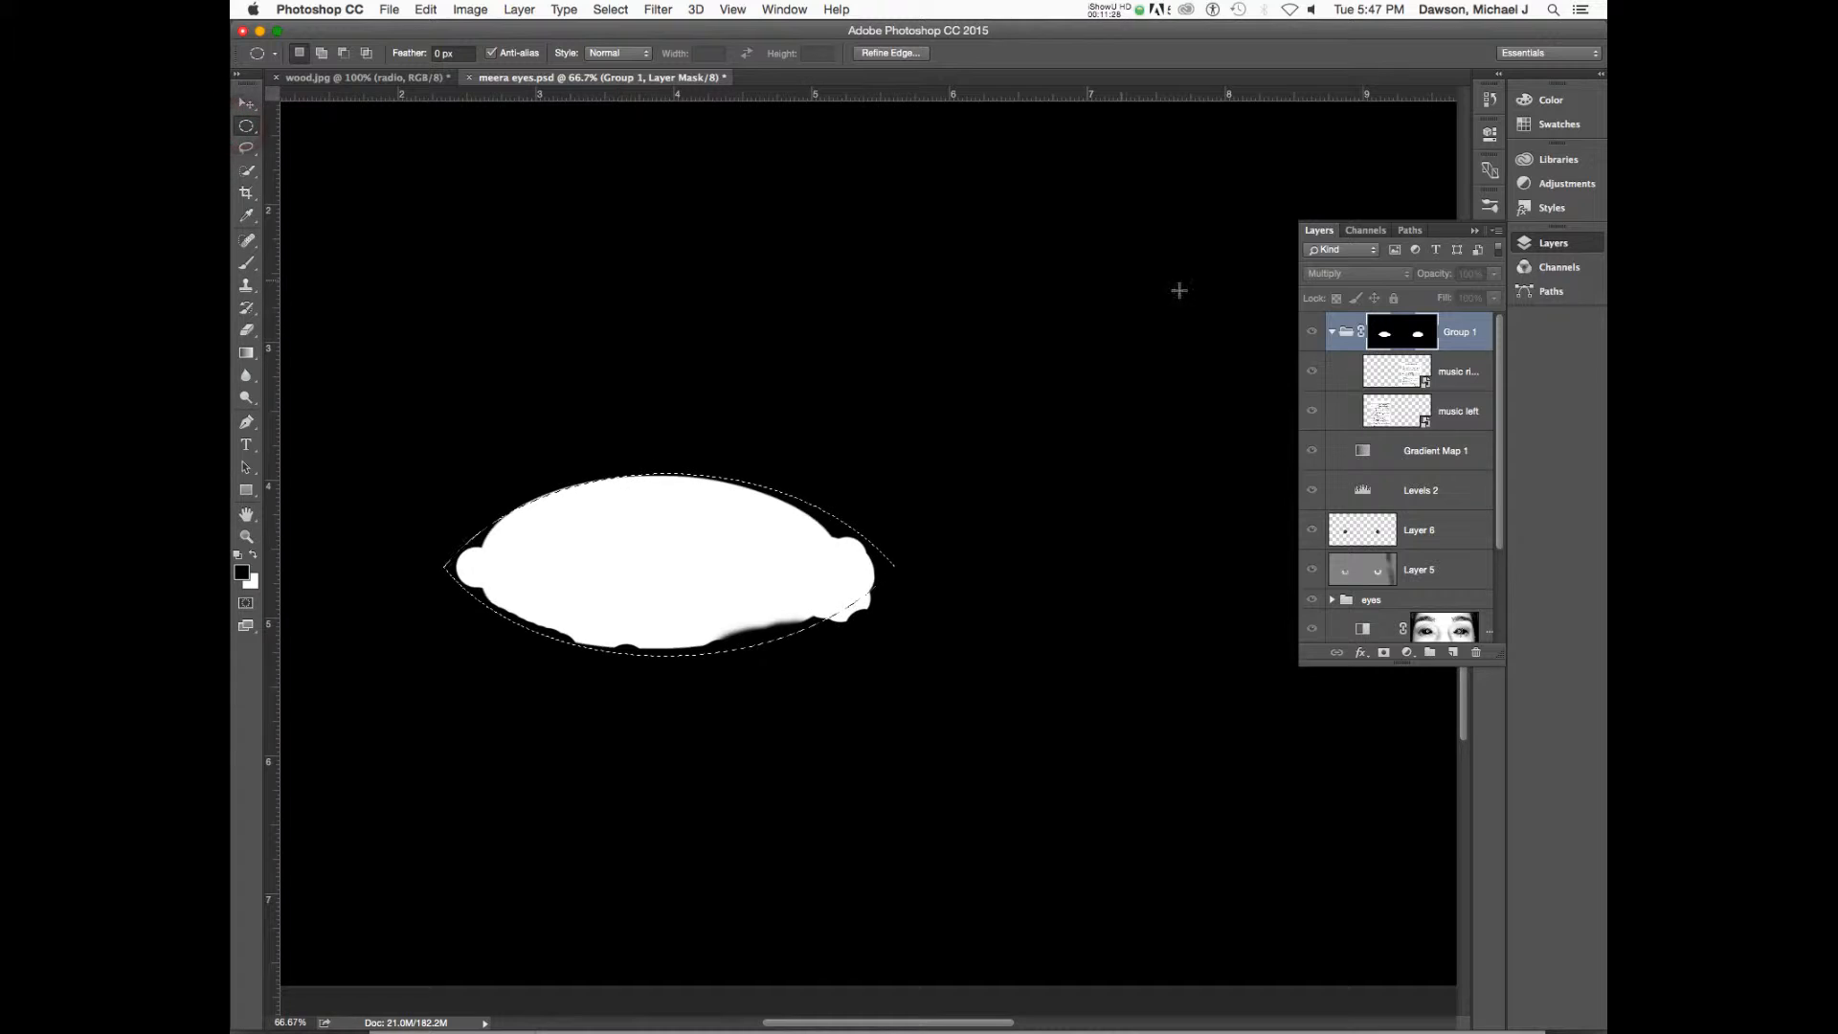
{"action": "left_click", "coordinate": [1346, 332]}
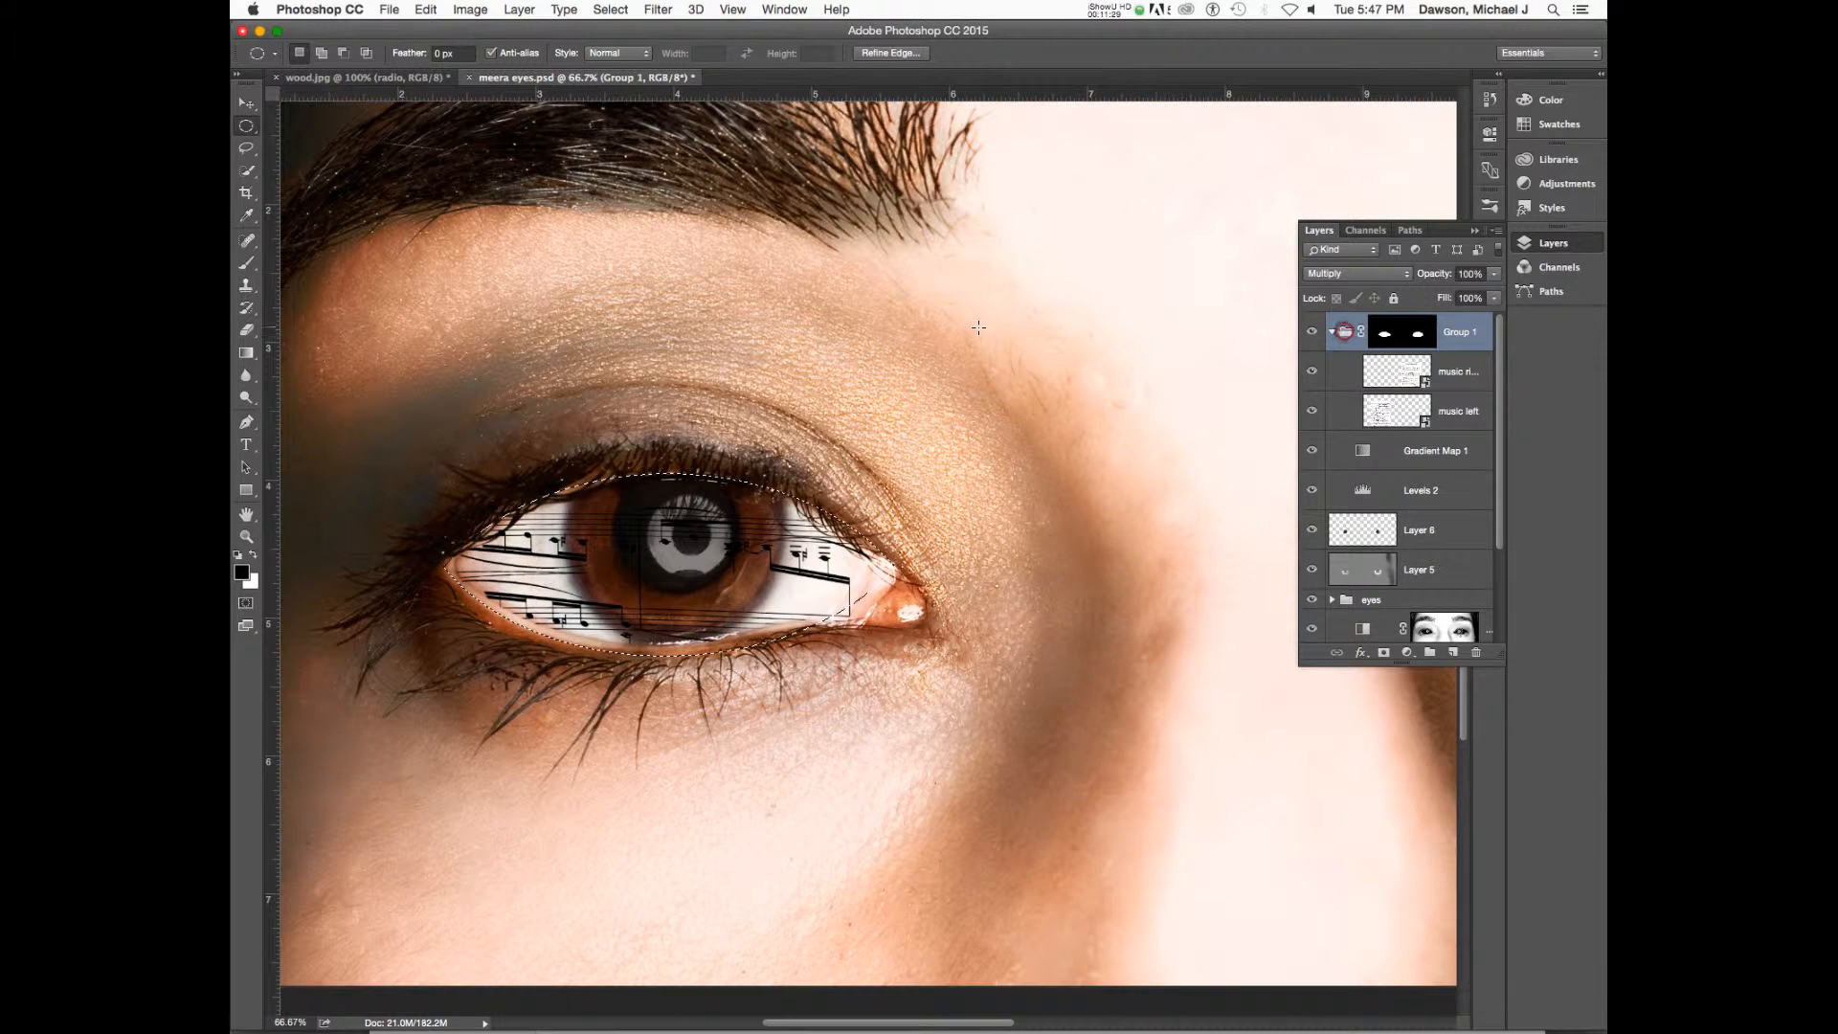
- Switch to the Quick Selection tool and enlarge its brush to 100, keeping the eye selection active
{"action": "left_click", "coordinate": [246, 170]}
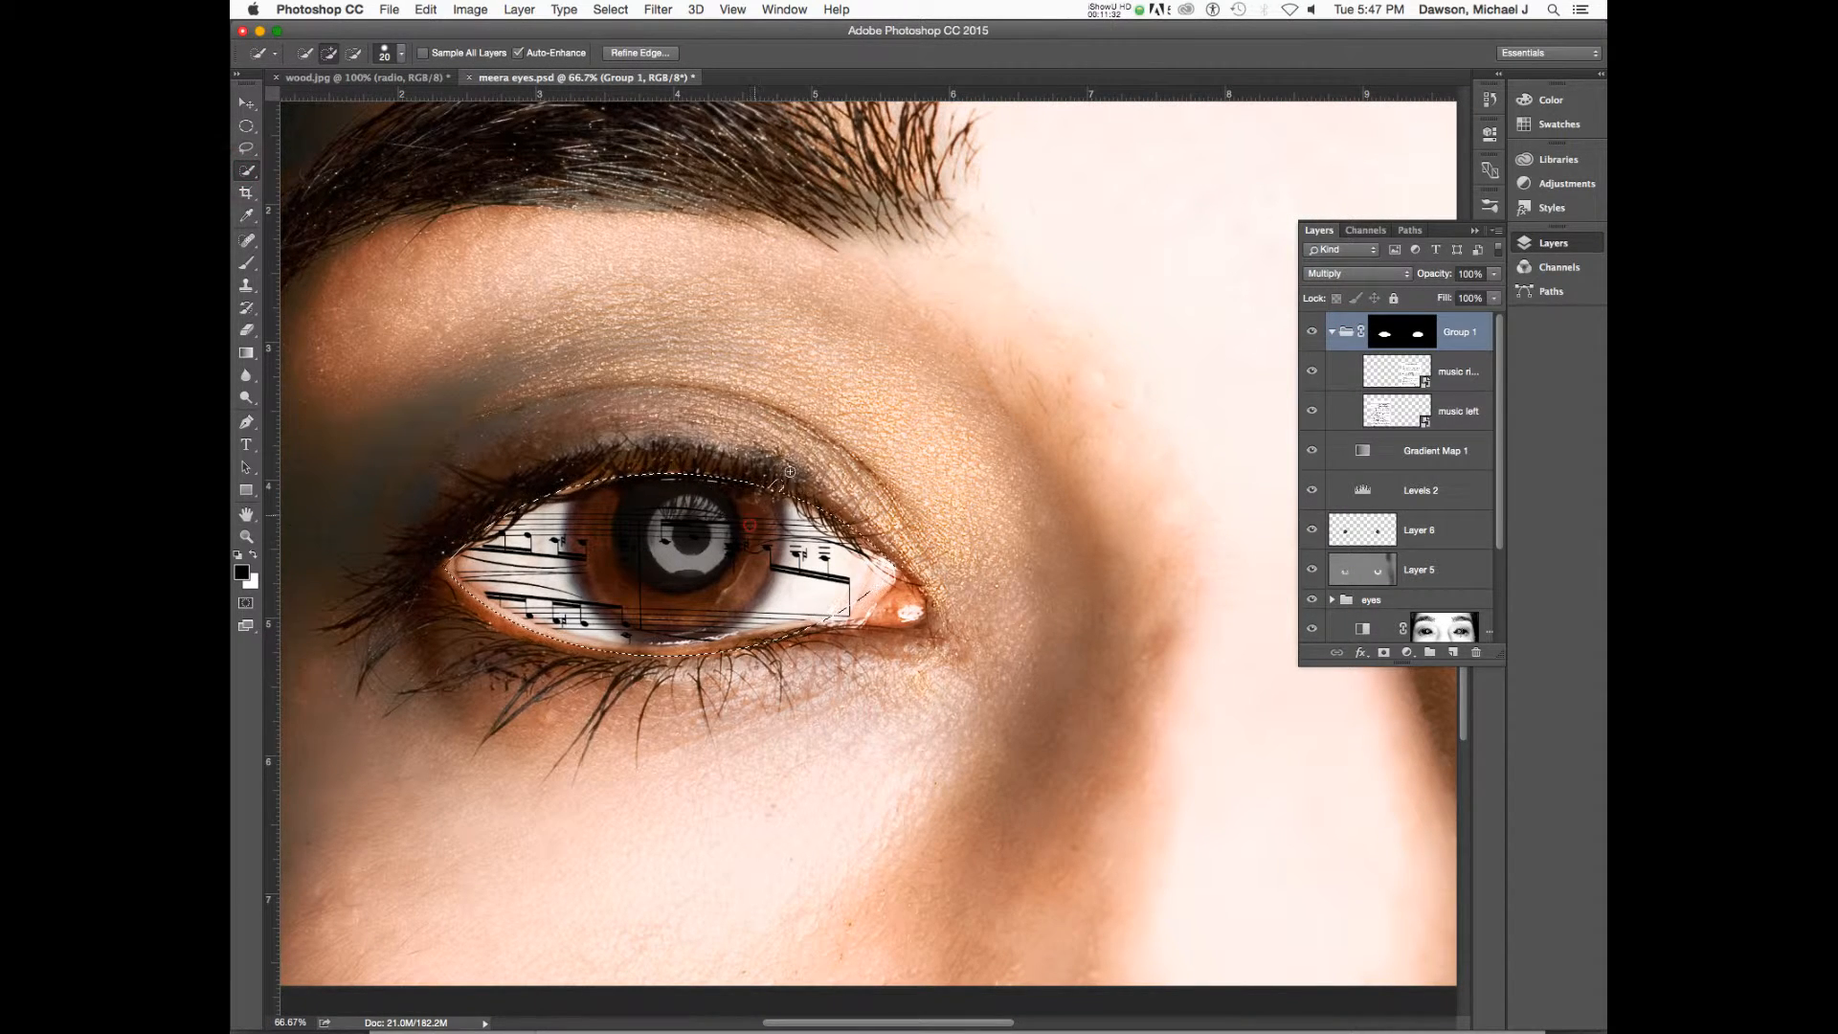
{"action": "mouse_move", "coordinate": [752, 526]}
{"action": "left_mouse_down"}
{"action": "mouse_move", "coordinate": [804, 450]}
{"action": "mouse_move", "coordinate": [676, 427]}
{"action": "mouse_move", "coordinate": [656, 475]}
{"action": "mouse_move", "coordinate": [623, 462]}
{"action": "left_mouse_up"}
{"action": "key", "text": "super+d"}
{"action": "key", "text": "super+0"}
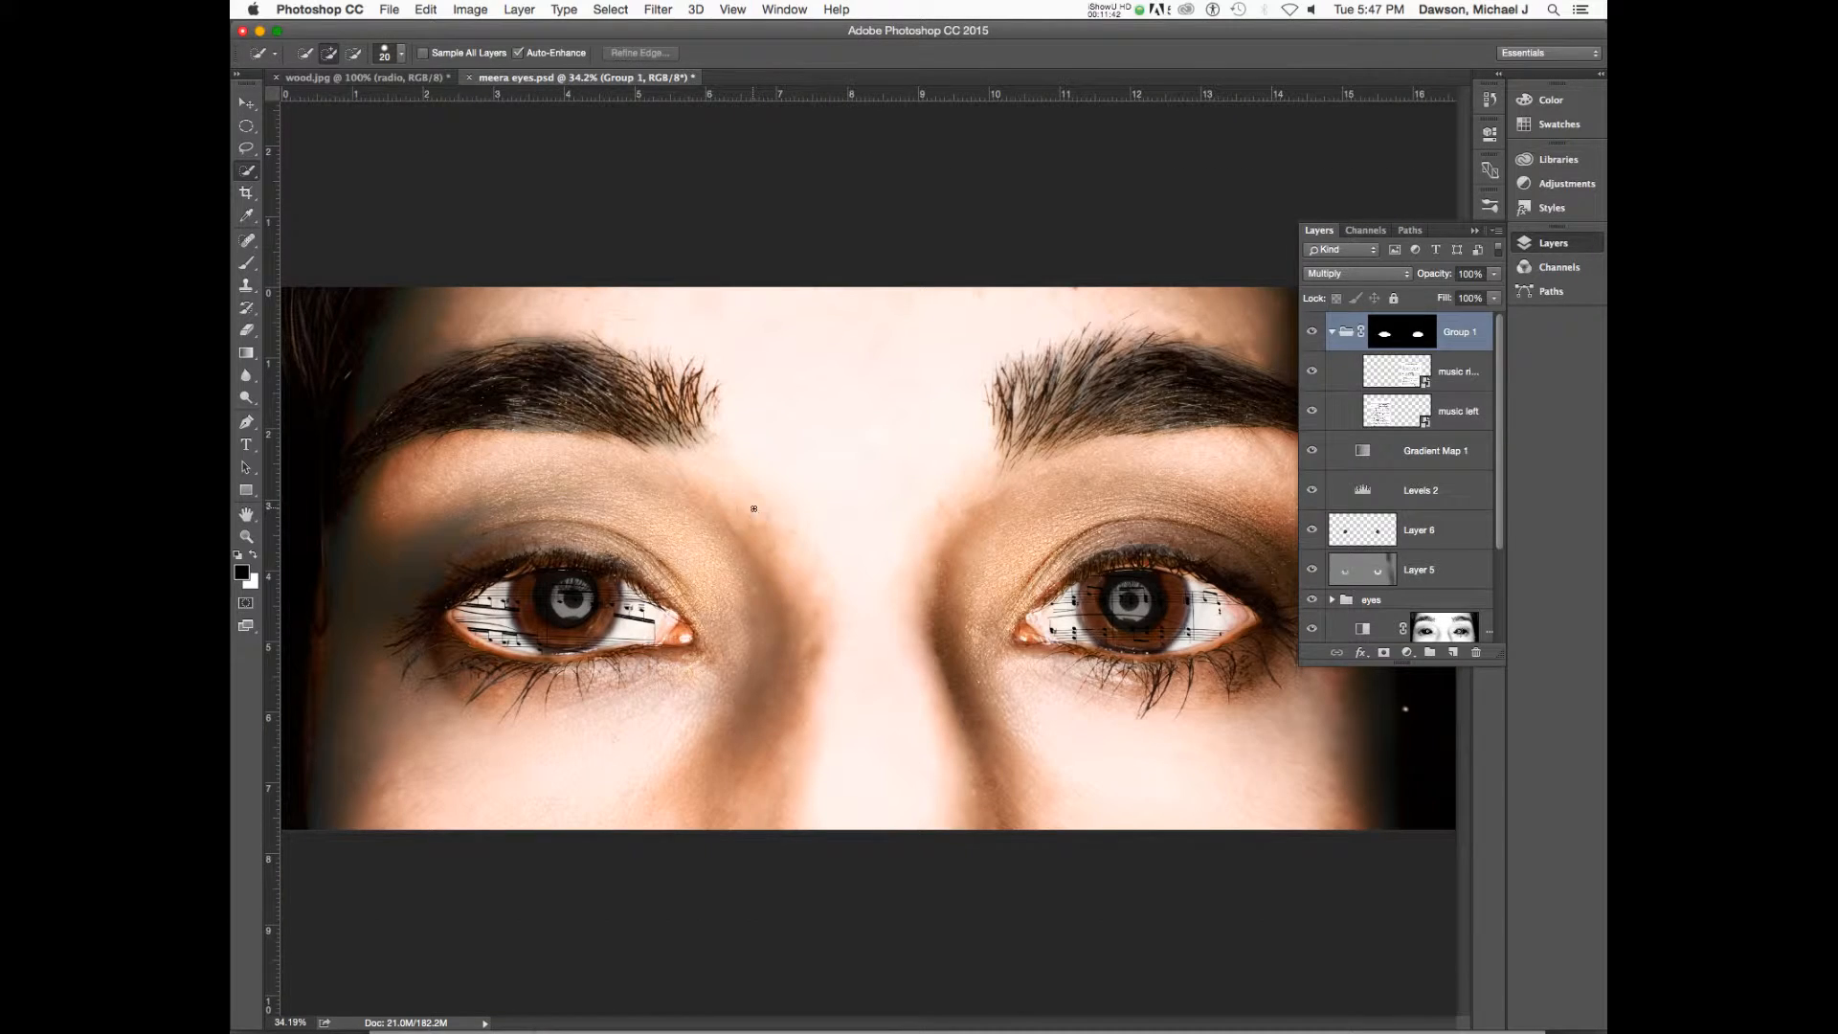
{"action": "key", "text": "super+z"}
{"action": "key", "text": "]"}
{"action": "key", "text": "]"}
{"action": "key", "text": "]"}
{"action": "key", "text": "]"}
{"action": "key", "text": "]"}
{"action": "key", "text": "]"}
{"action": "key", "text": "]"}
{"action": "key", "text": "]"}
{"action": "key", "text": "]"}
{"action": "key", "text": "super+d"}
{"action": "key", "text": "super+z"}
- Try Quick Selection with Sample All Layers on at the first eye's inner corner, and turn Sample All Layers off again
{"action": "left_click", "coordinate": [457, 55]}
{"action": "key", "text": "super+equal"}
{"action": "key", "text": "super+equal"}
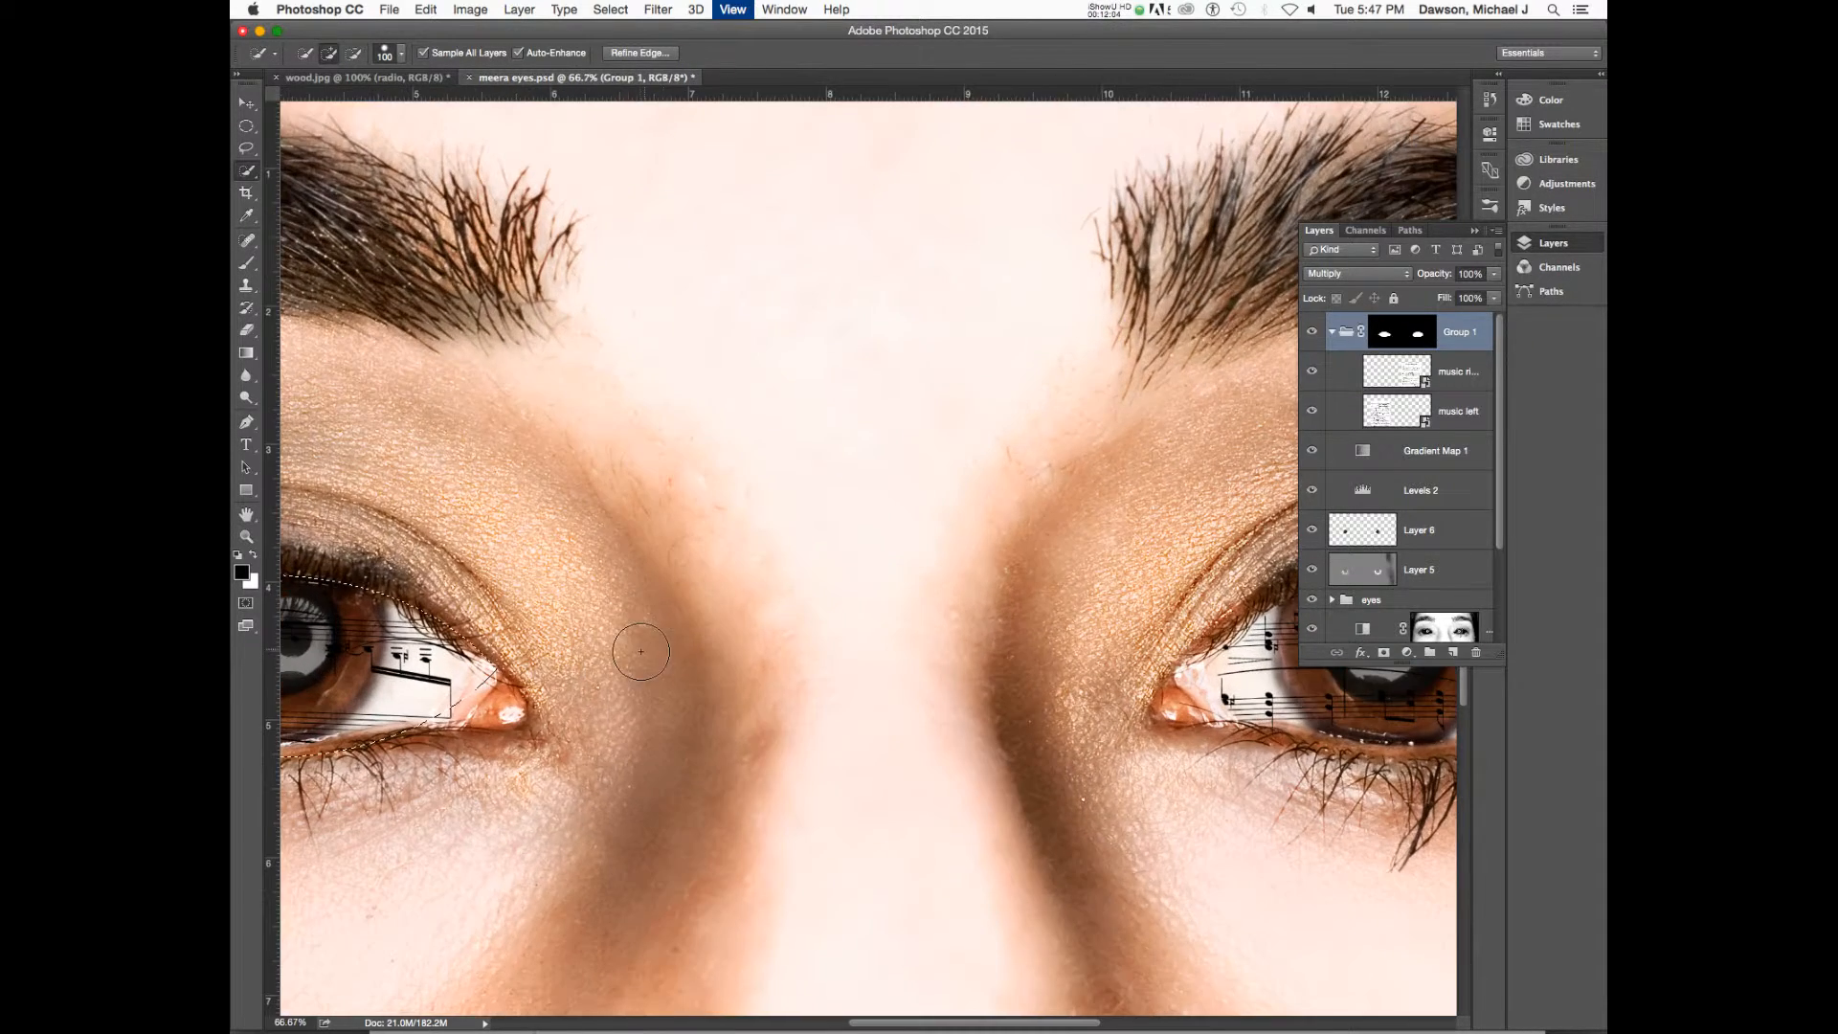
{"action": "left_click_drag", "start_coordinate": [608, 654], "coordinate": [781, 592]}
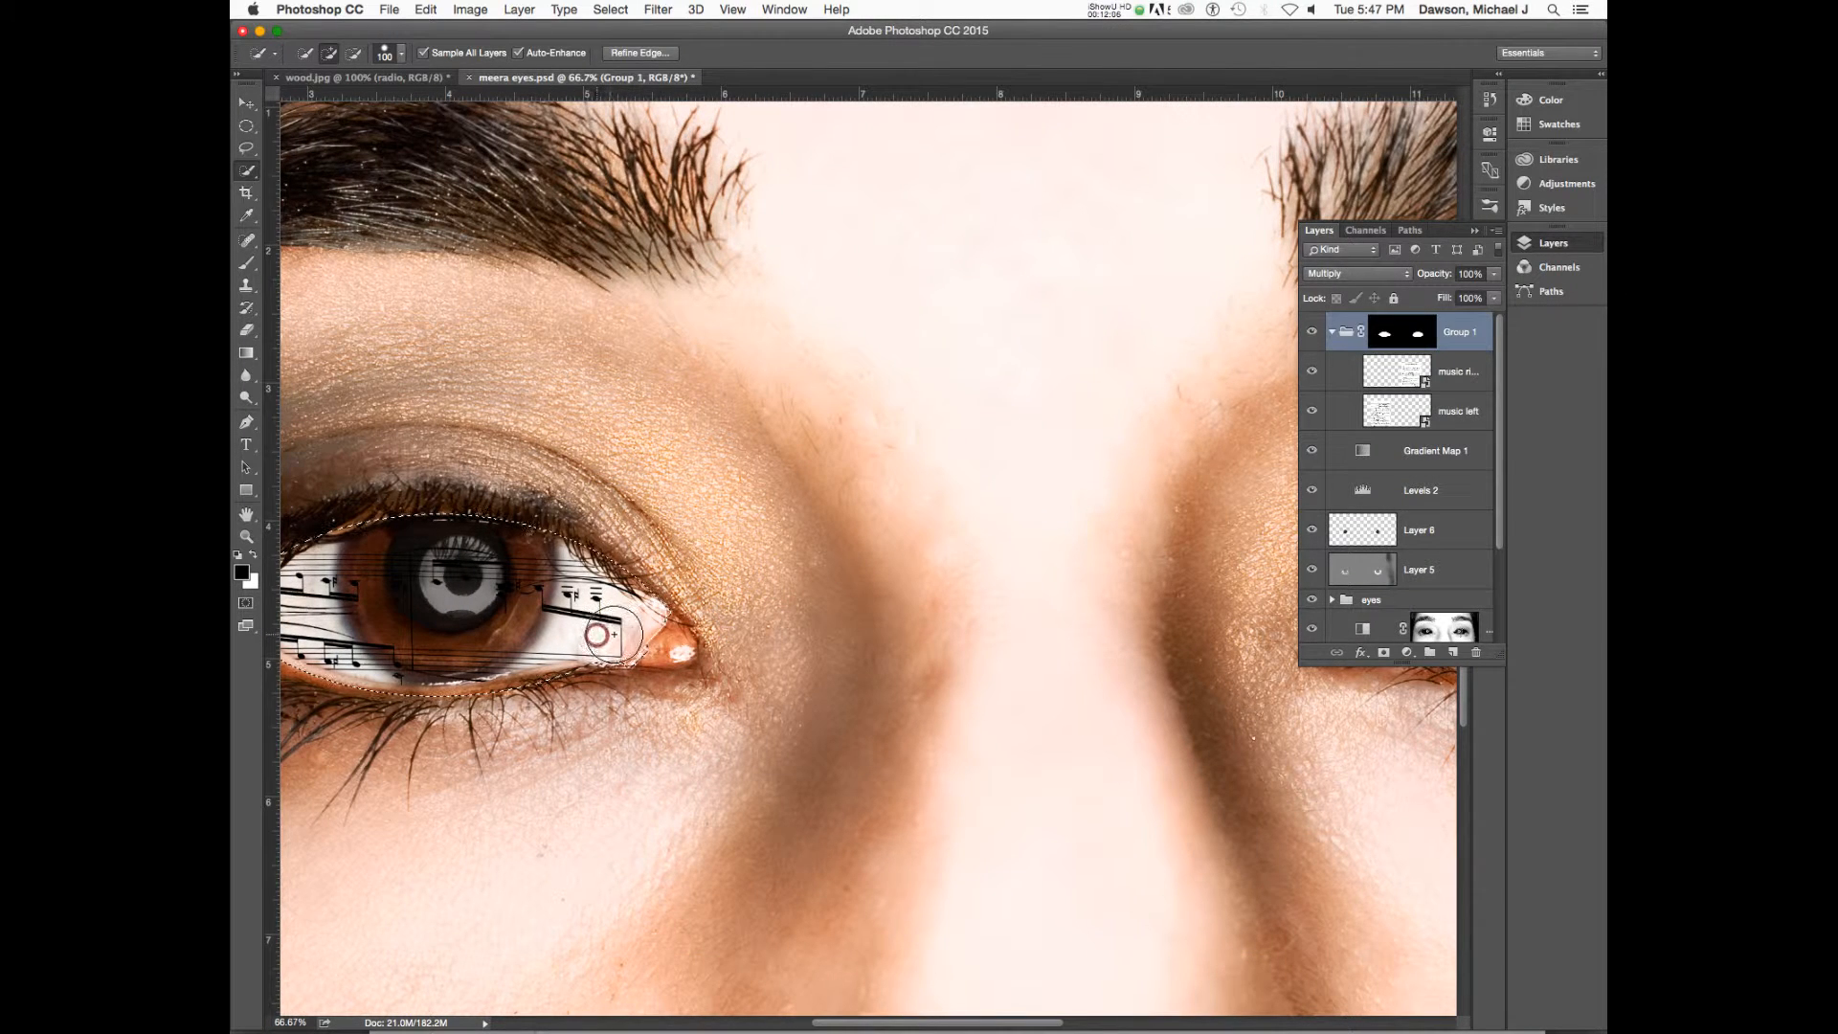
{"action": "left_click_drag", "start_coordinate": [596, 635], "coordinate": [623, 627]}
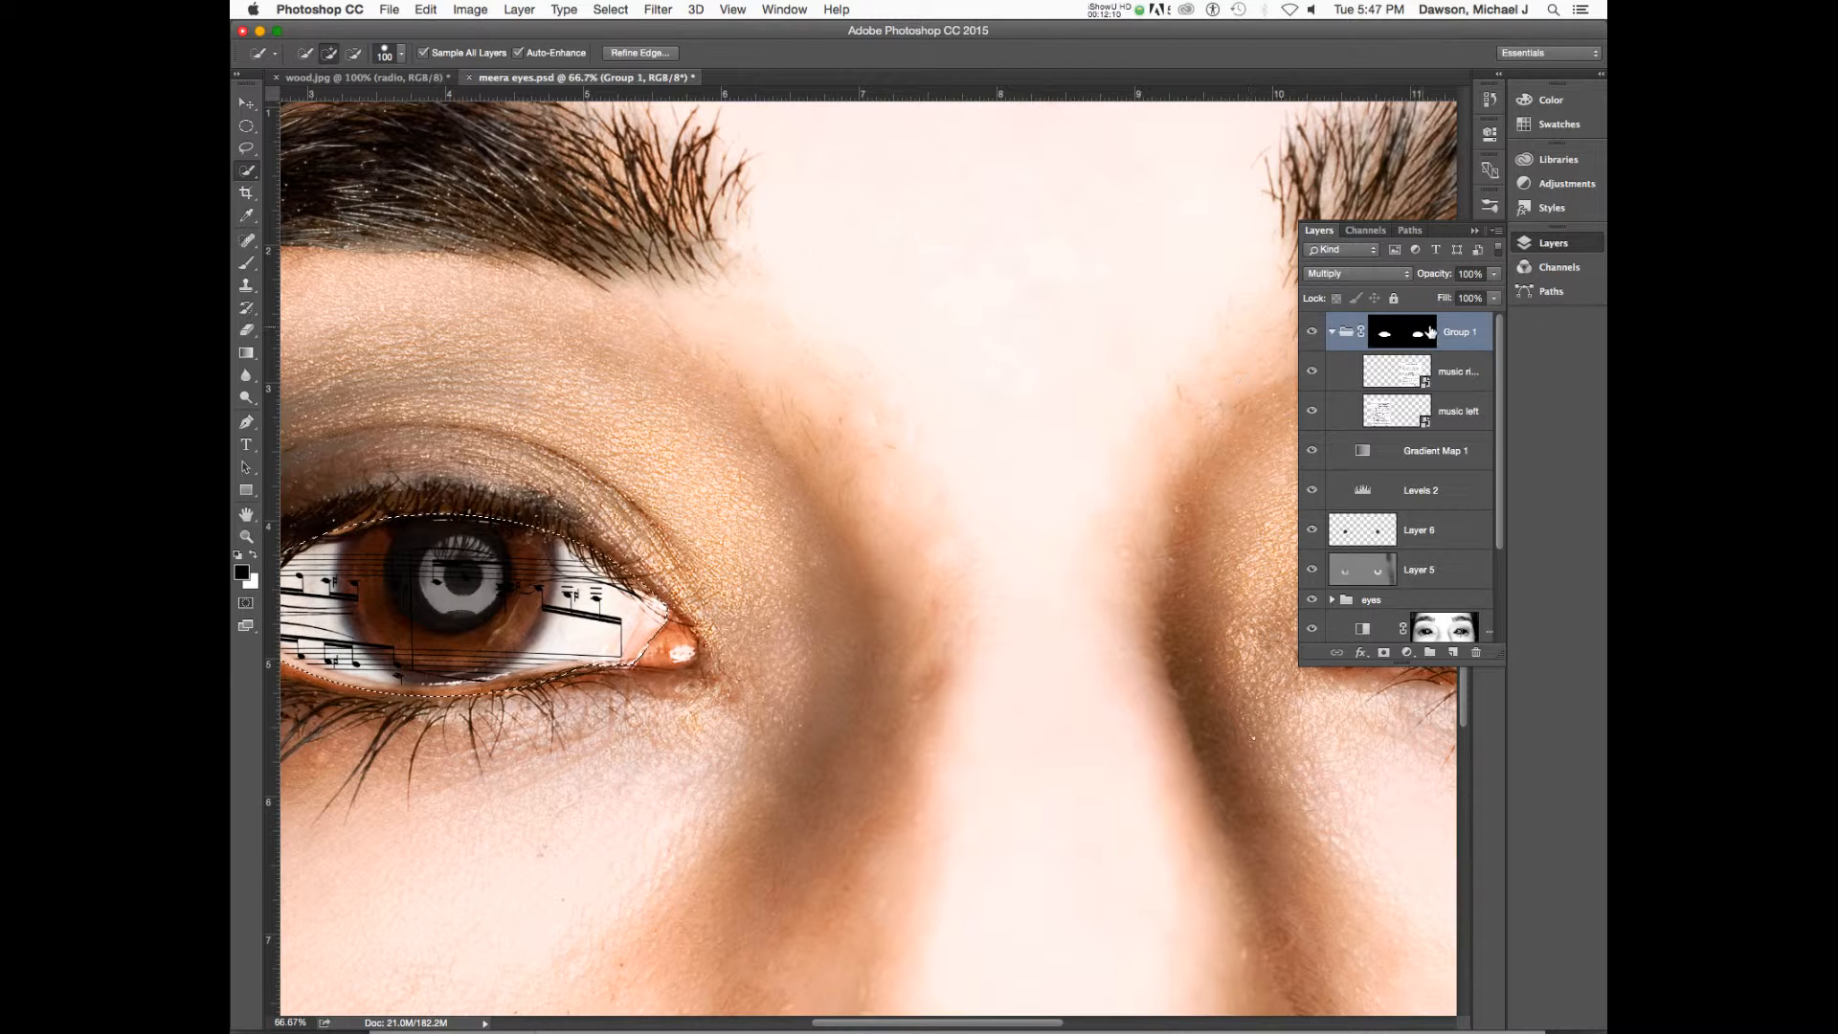
{"action": "left_click", "coordinate": [456, 50]}
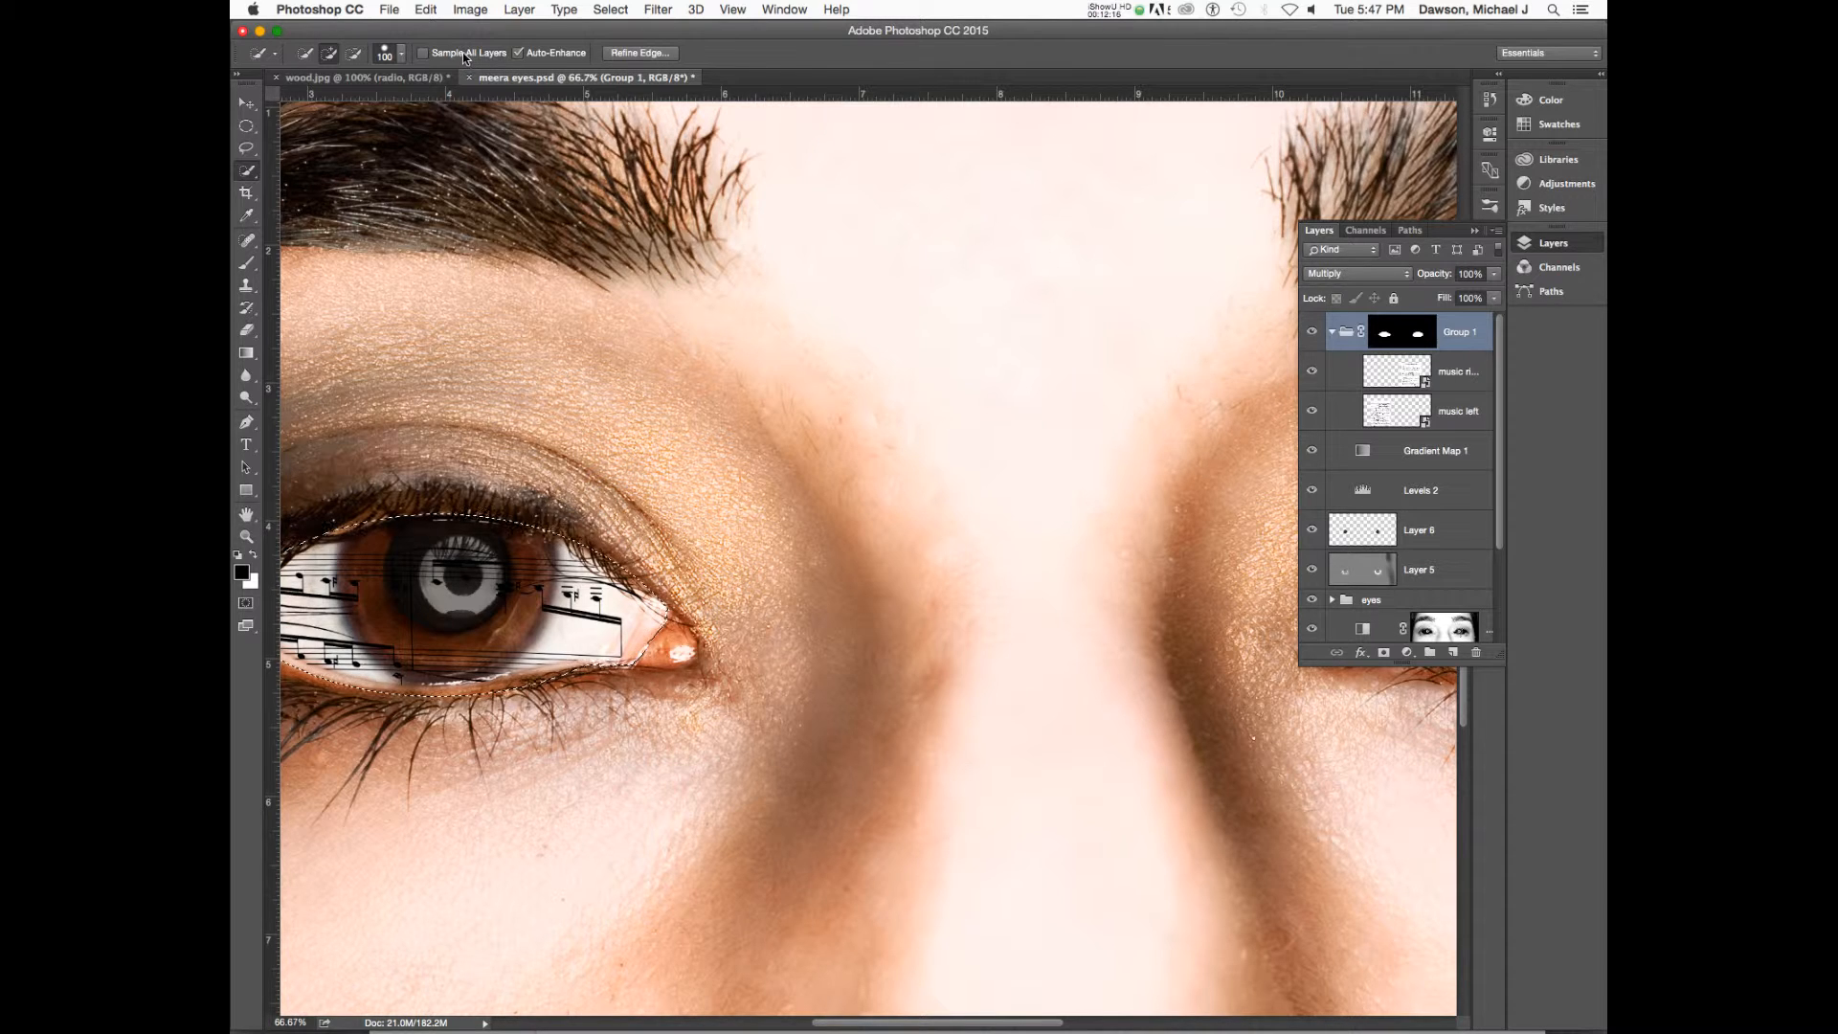
- Clear the eye selection and close meera eyes.psd without saving the changes
{"action": "mouse_move", "coordinate": [446, 26]}
{"action": "left_mouse_down"}
{"action": "mouse_move", "coordinate": [462, 26]}
{"action": "mouse_move", "coordinate": [447, 26]}
{"action": "left_mouse_up"}
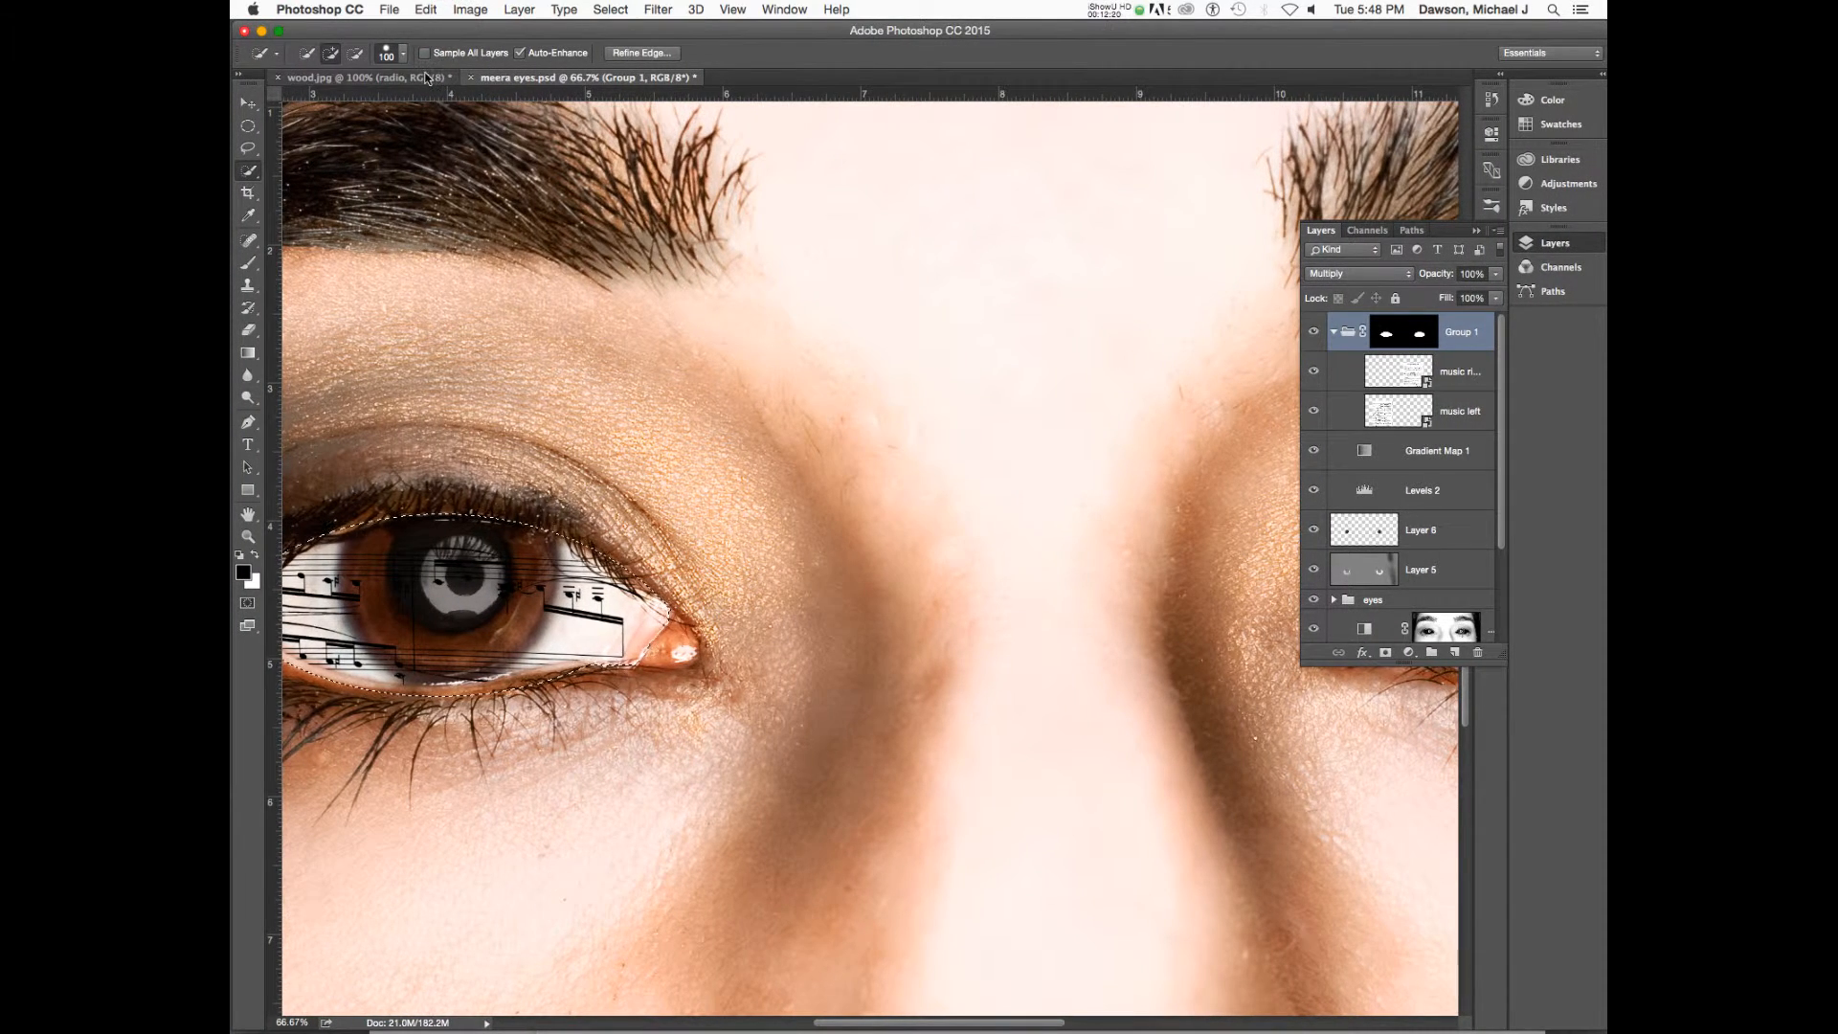
{"action": "key", "text": "super+d"}
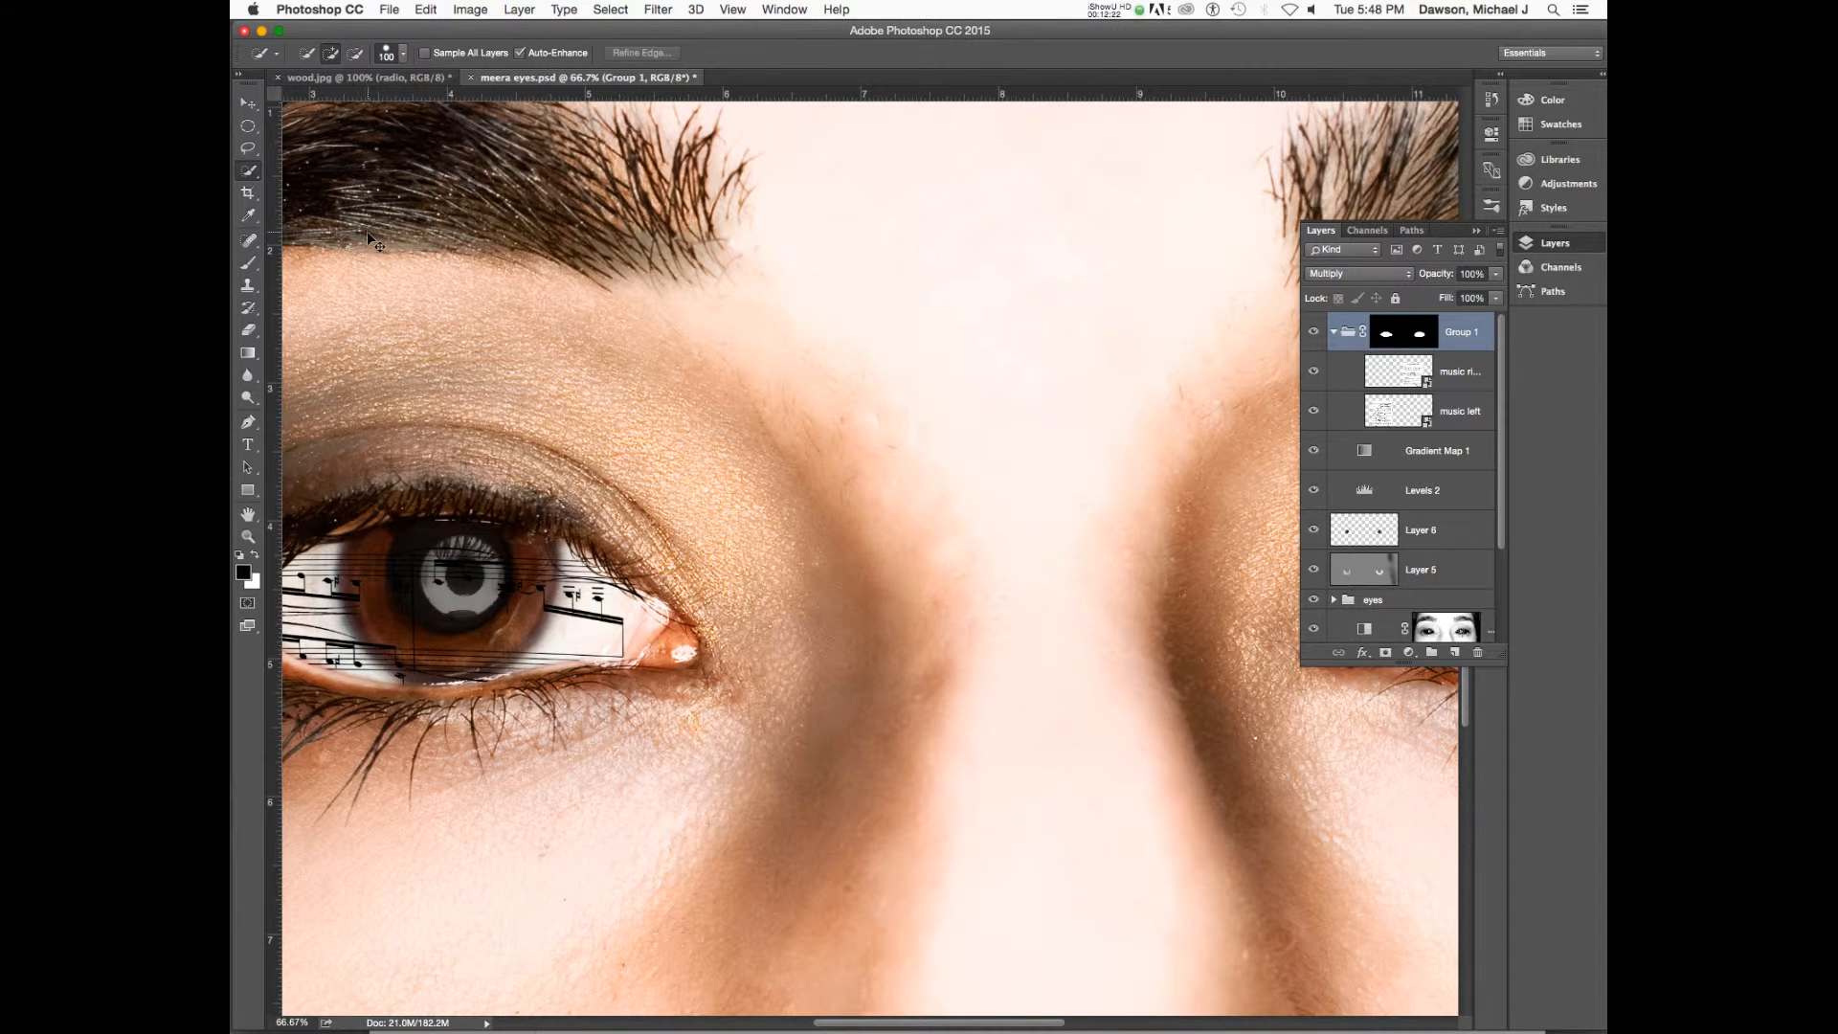
{"action": "key", "text": "super+minus"}
{"action": "key", "text": "super+minus"}
{"action": "key", "text": "super+equal"}
{"action": "key", "text": "super+minus"}
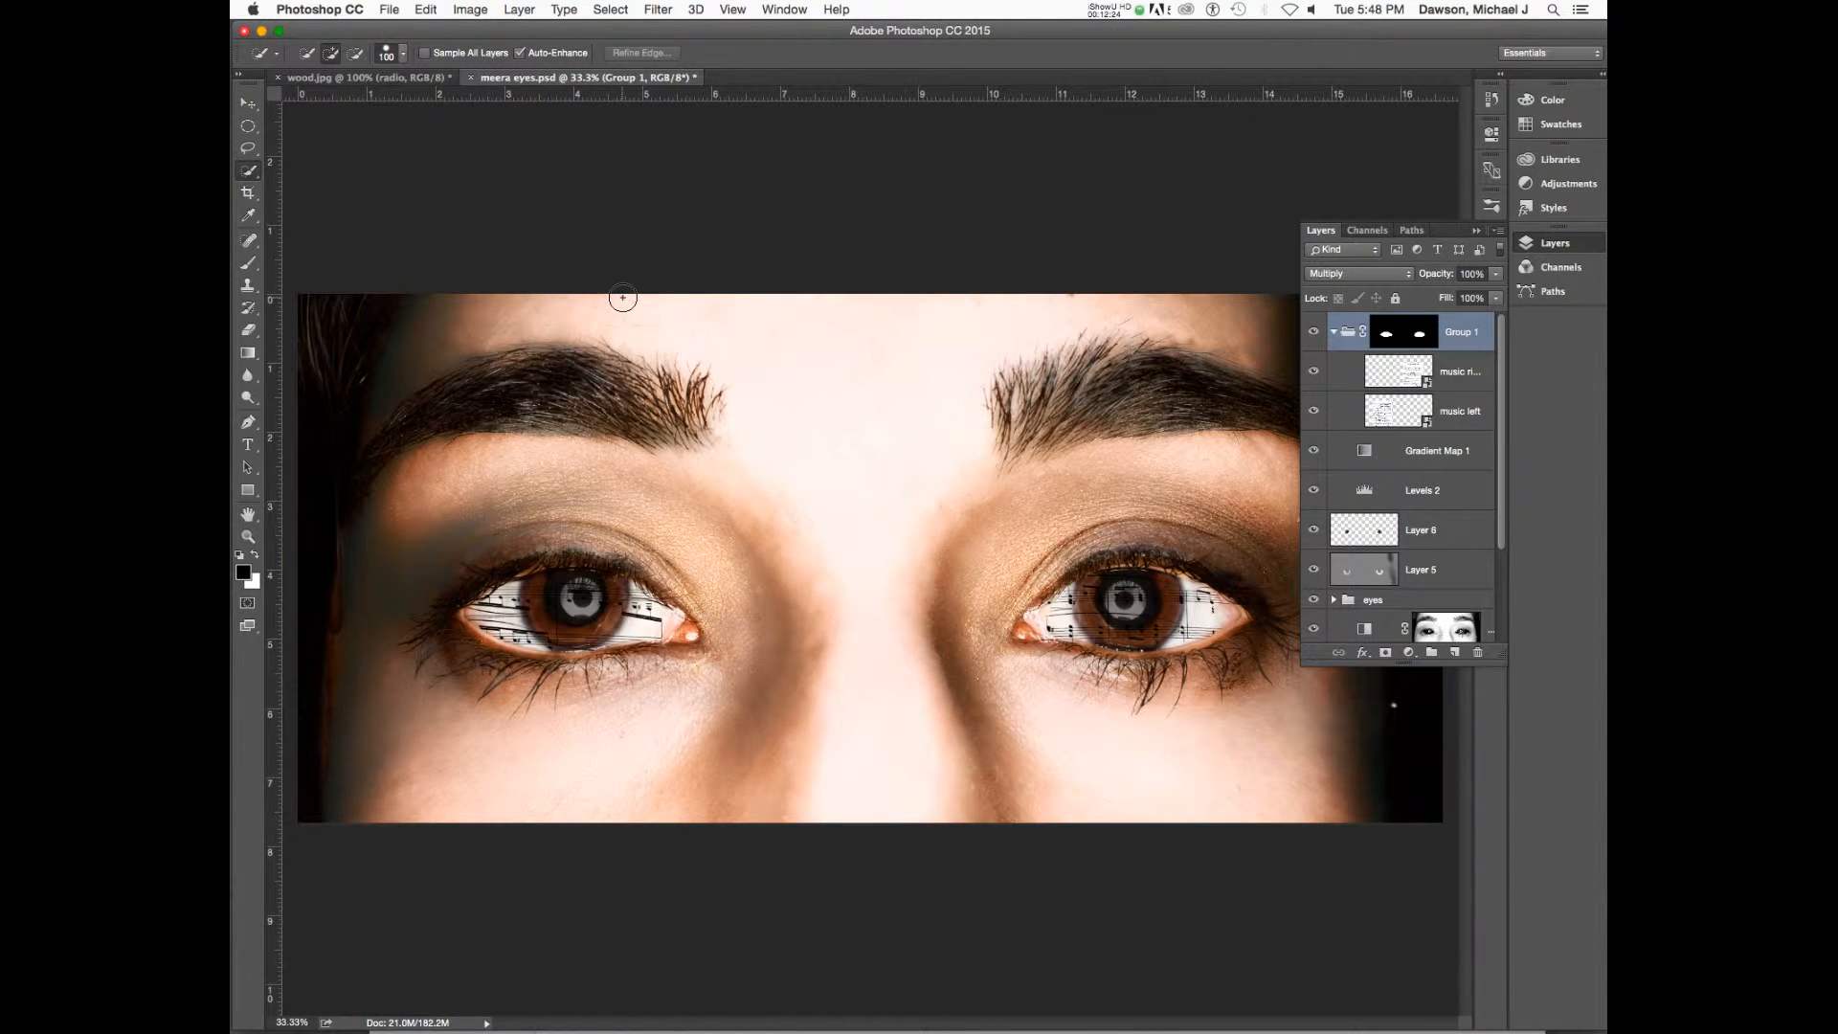
{"action": "left_click", "coordinate": [472, 84]}
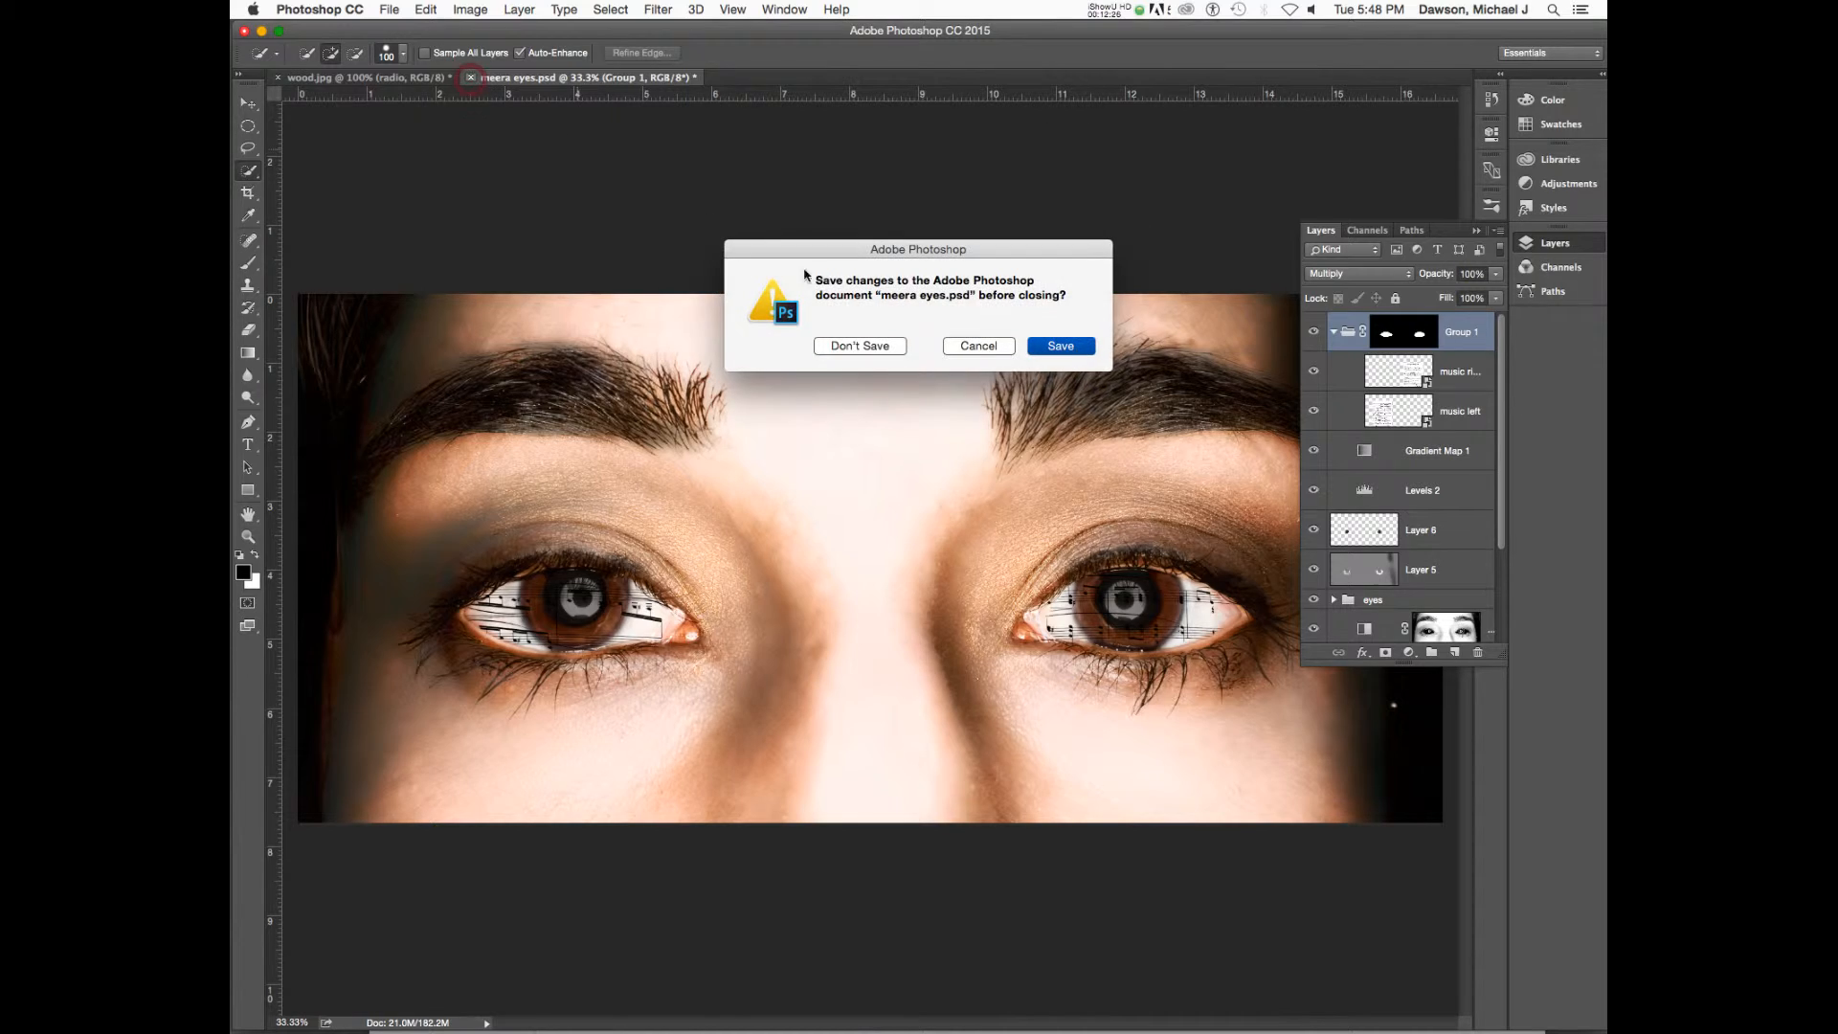
{"action": "left_click", "coordinate": [876, 346]}
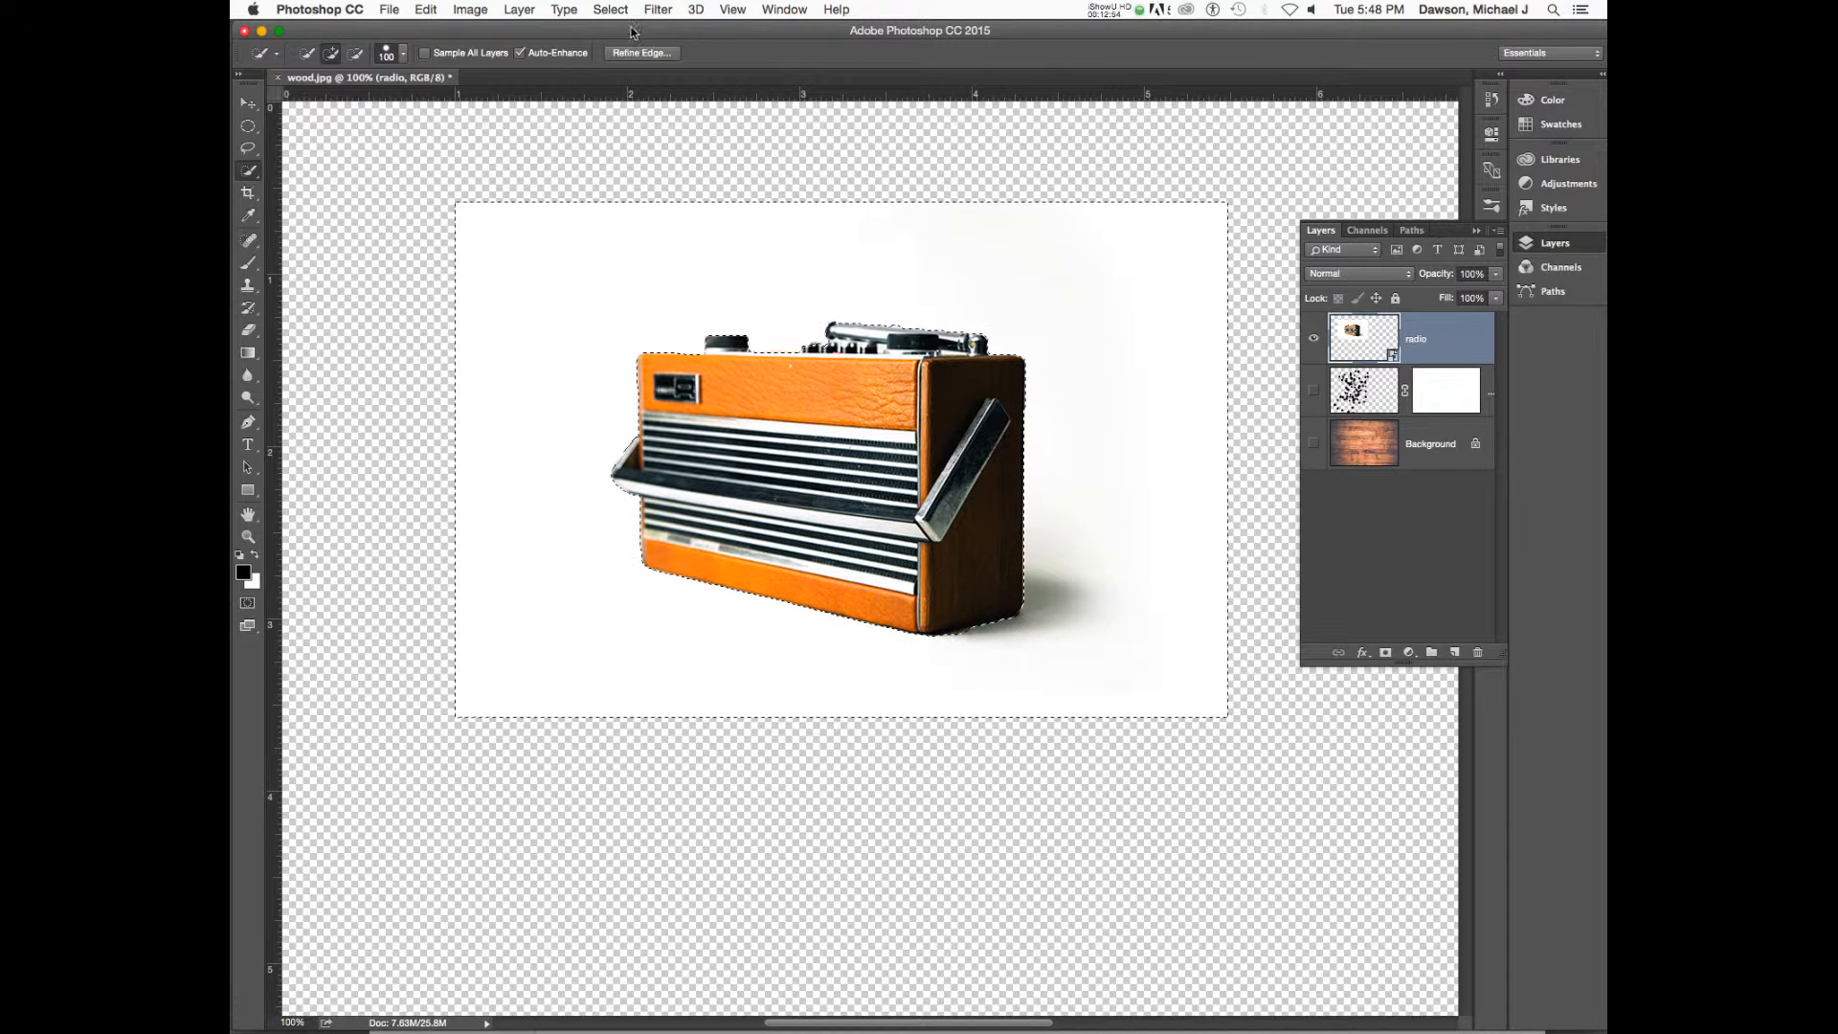
- Save the current selection around the radio in wood.jpg as a new channel named radio
{"action": "left_click", "coordinate": [522, 10]}
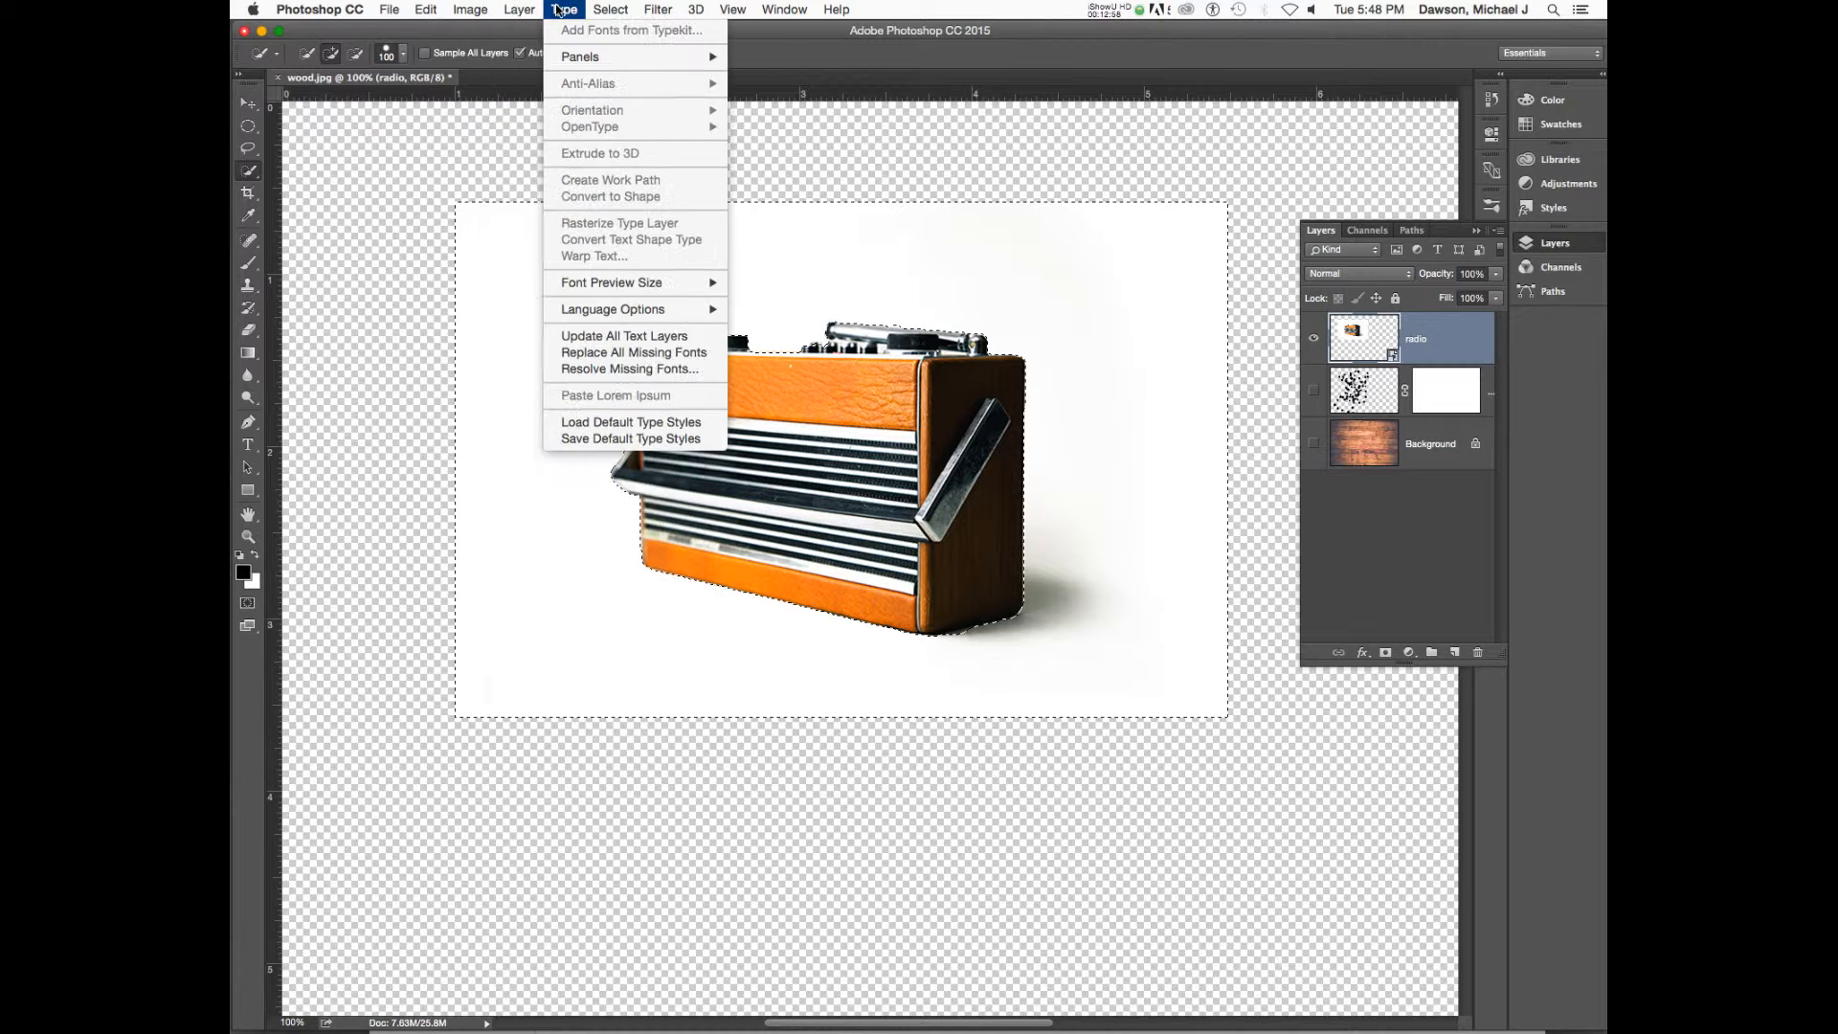
{"action": "mouse_move", "coordinate": [493, 16]}
{"action": "mouse_move", "coordinate": [611, 11]}
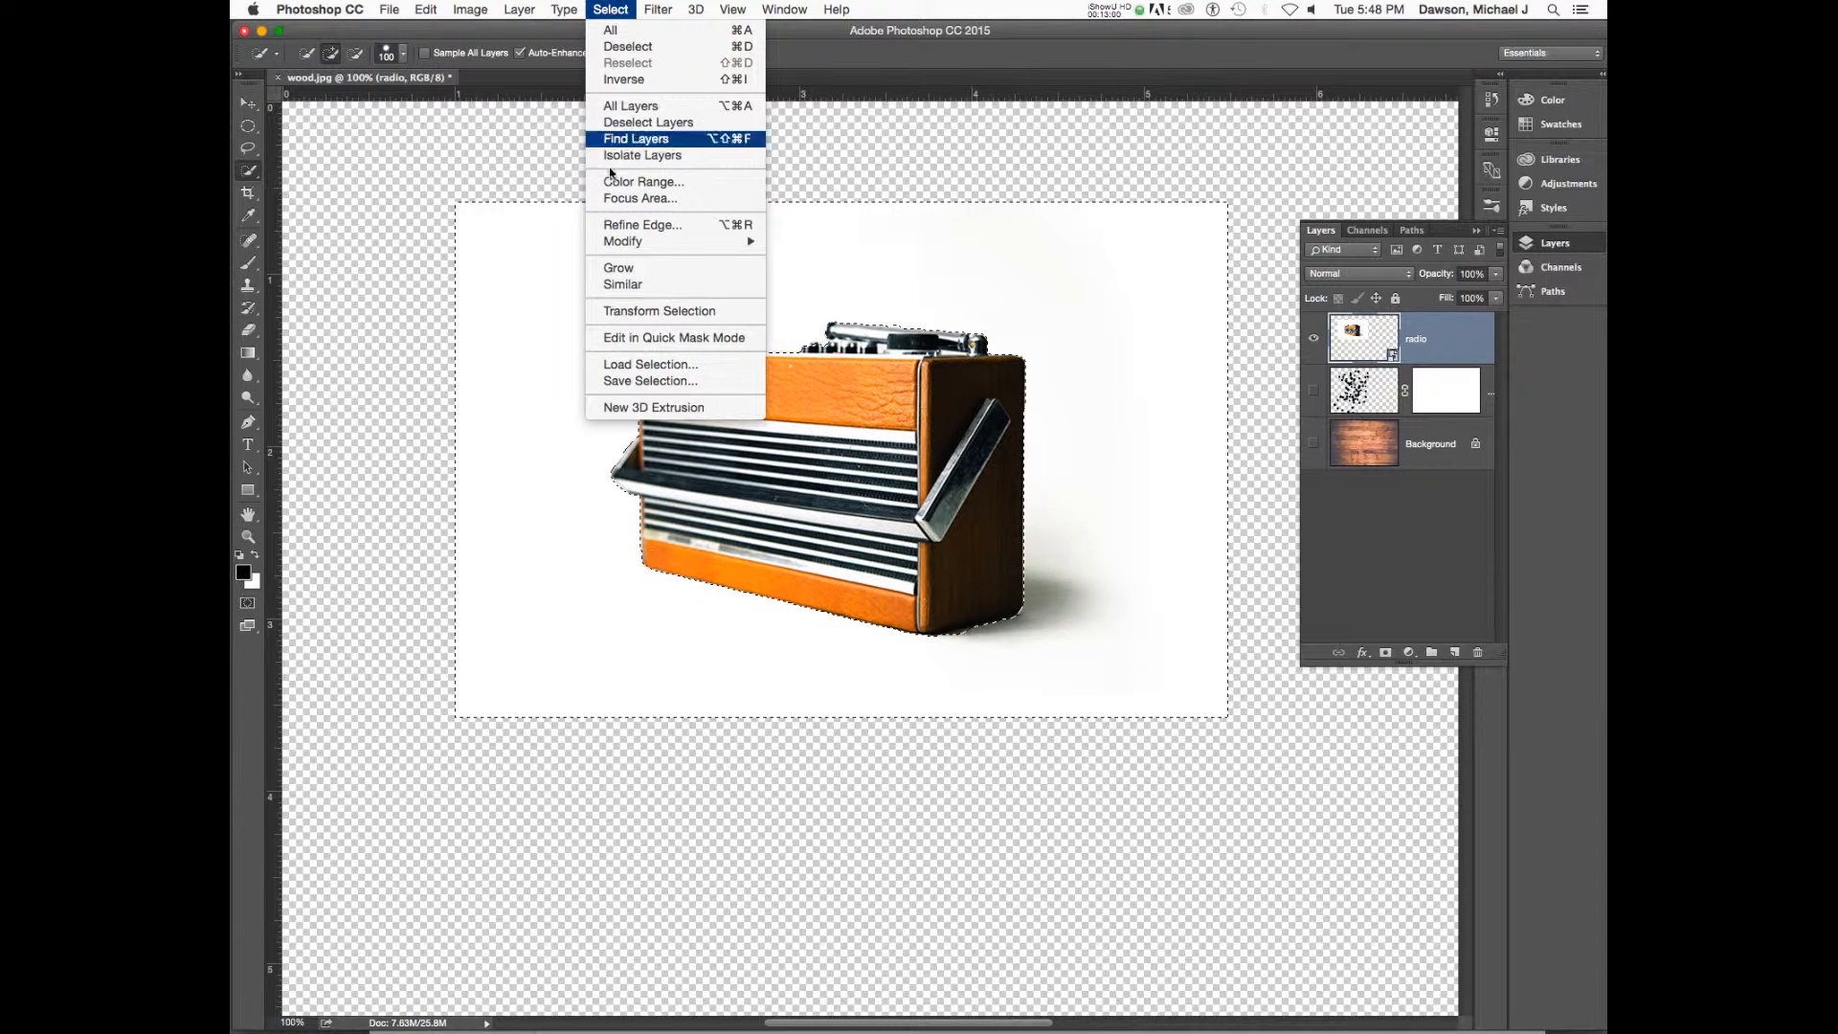
{"action": "left_click", "coordinate": [651, 381]}
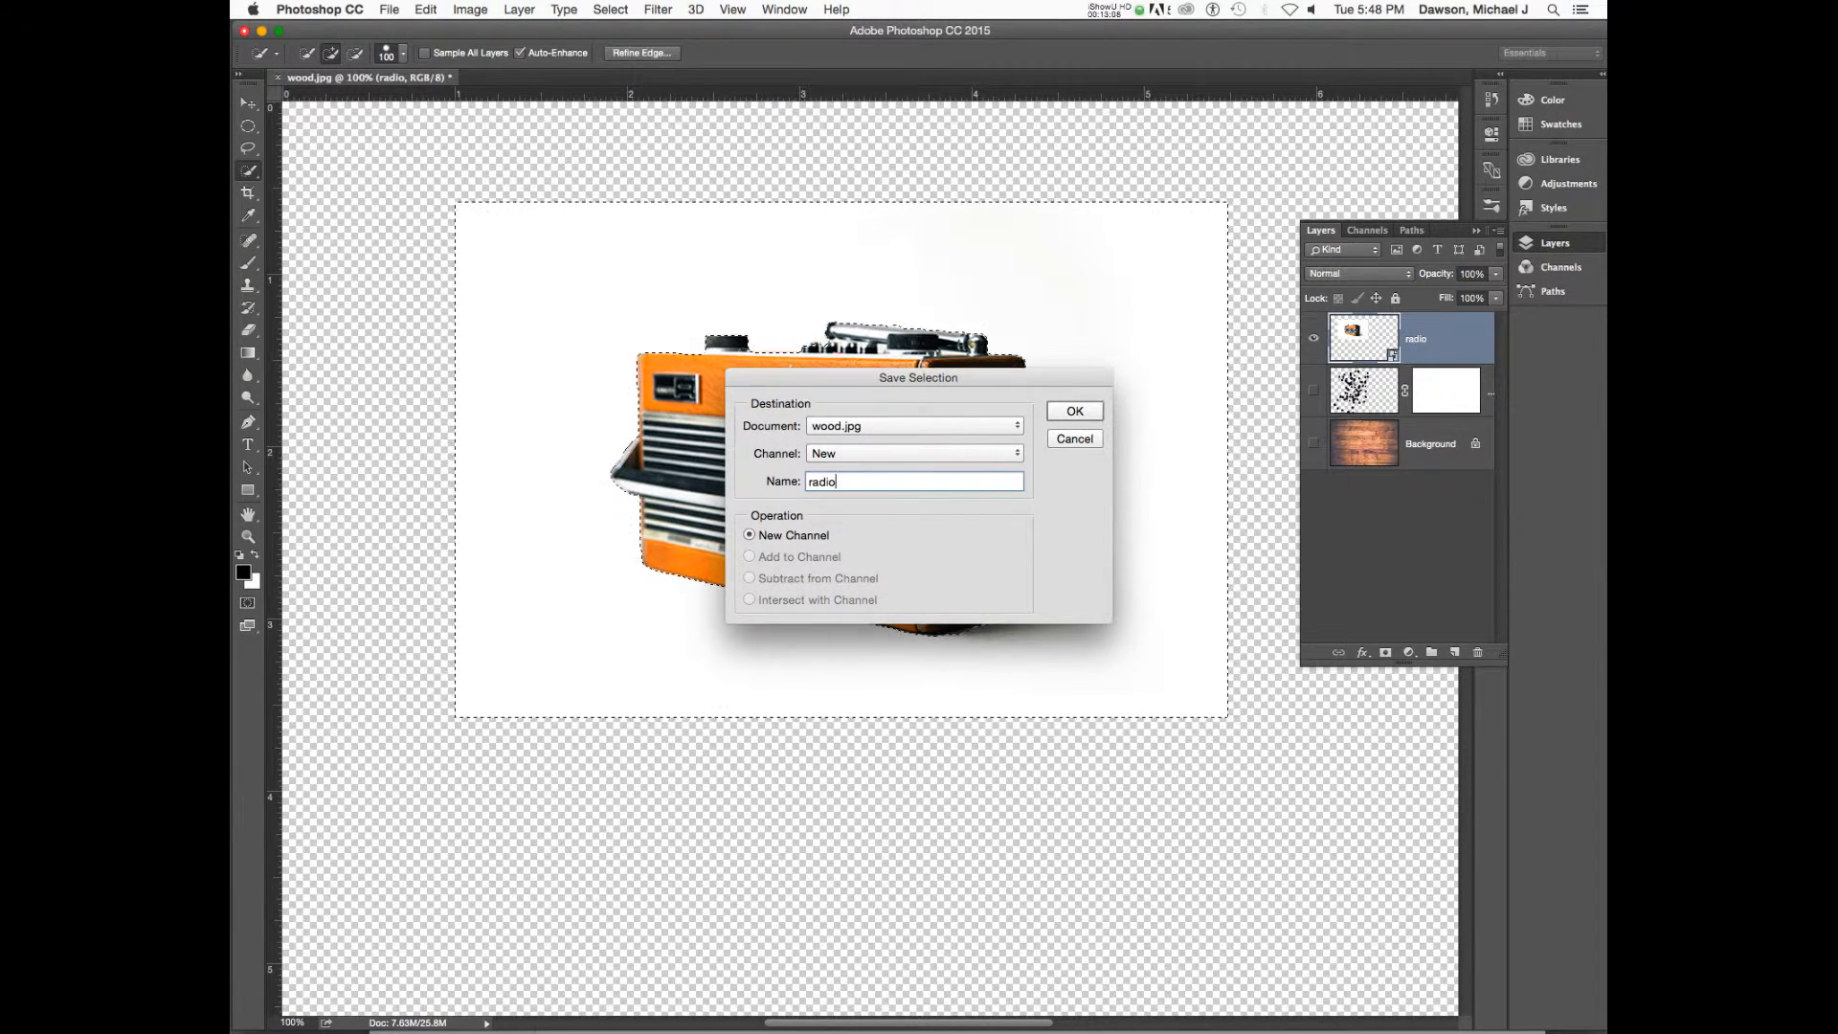
{"action": "key", "text": "Return"}
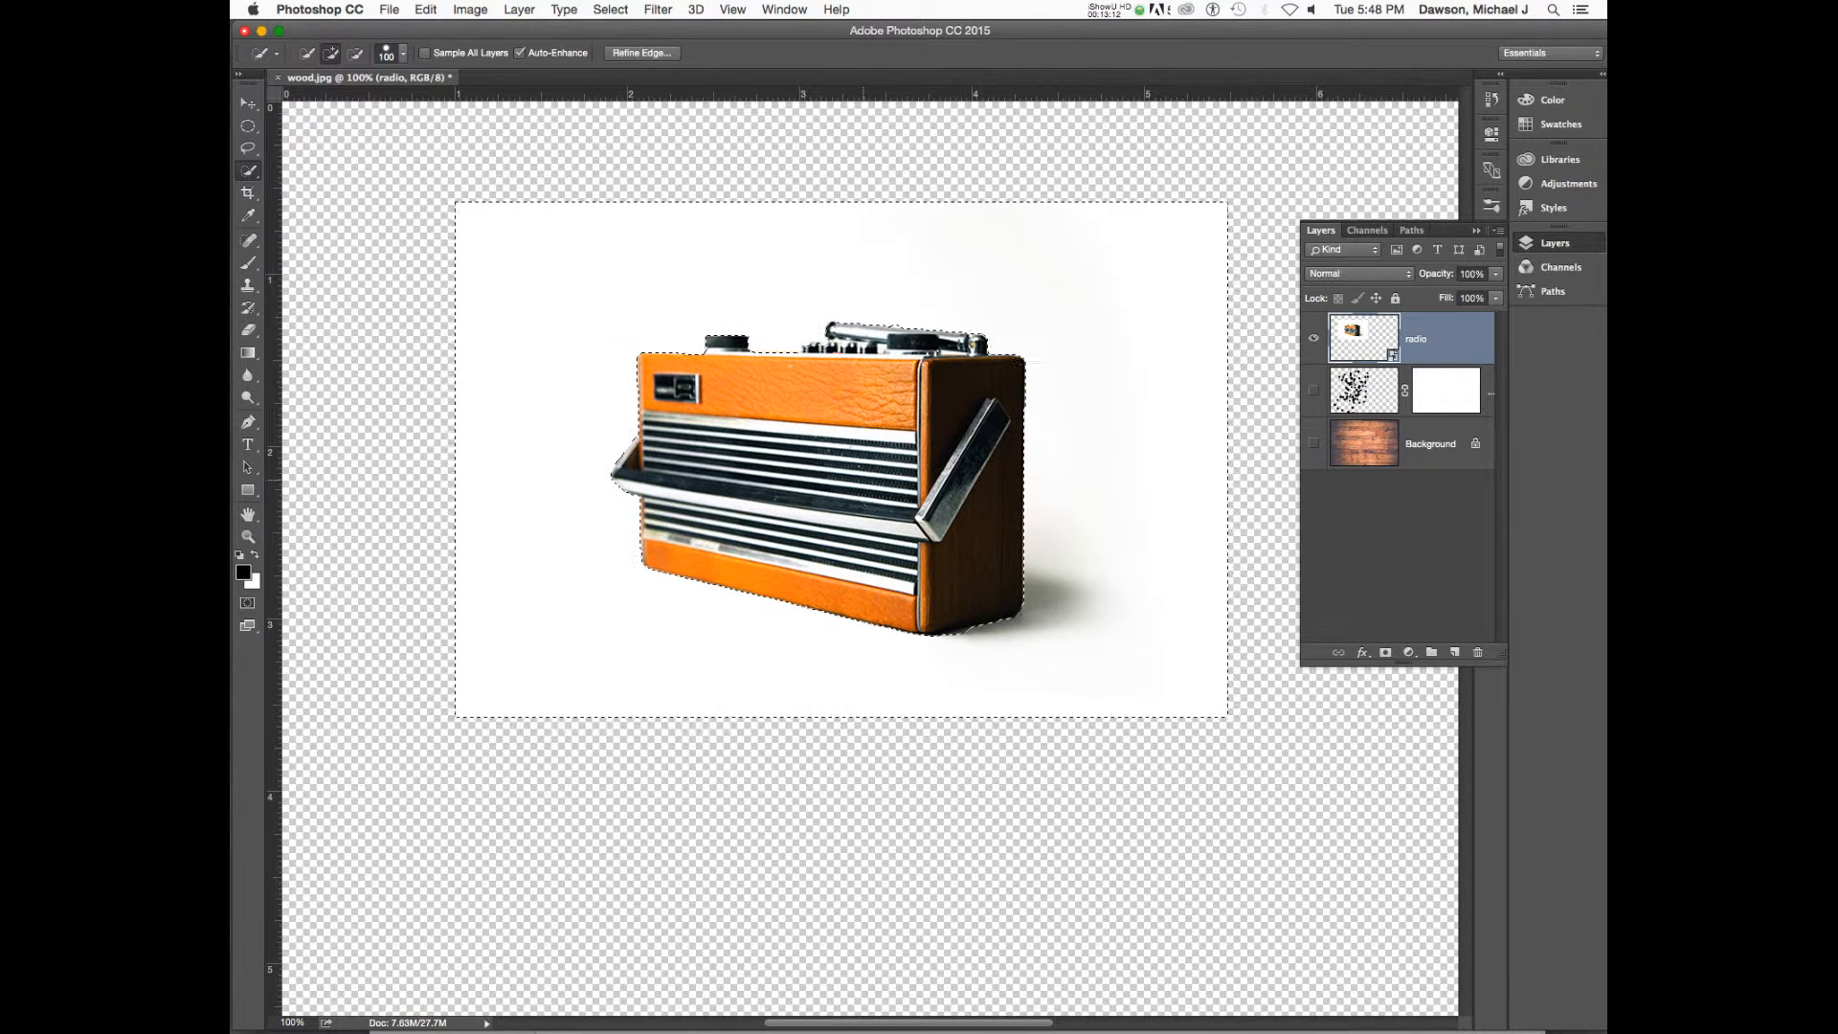
- Show only the saved radio channel, clear the active selection, and load the channel back as a selection
{"action": "left_click", "coordinate": [1367, 229]}
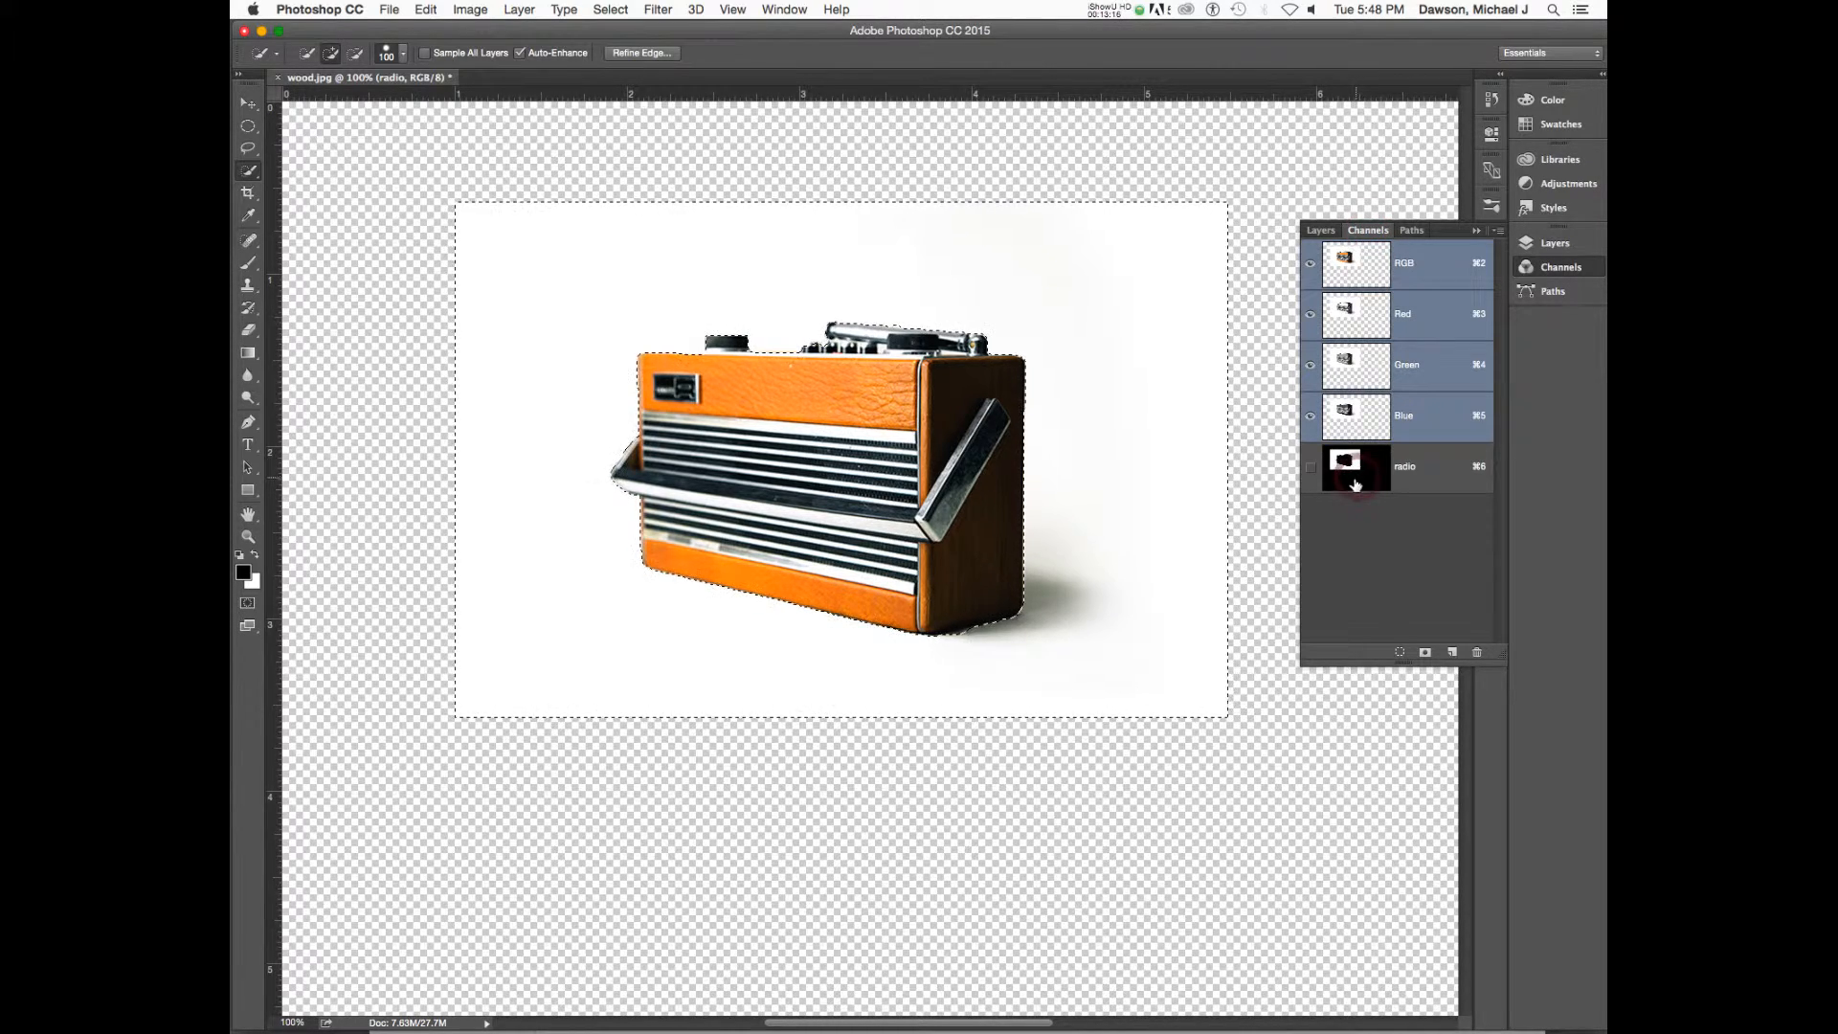
{"action": "left_click", "coordinate": [1308, 466]}
{"action": "left_click_drag", "start_coordinate": [1312, 419], "coordinate": [1319, 298]}
{"action": "key", "text": "super+d"}
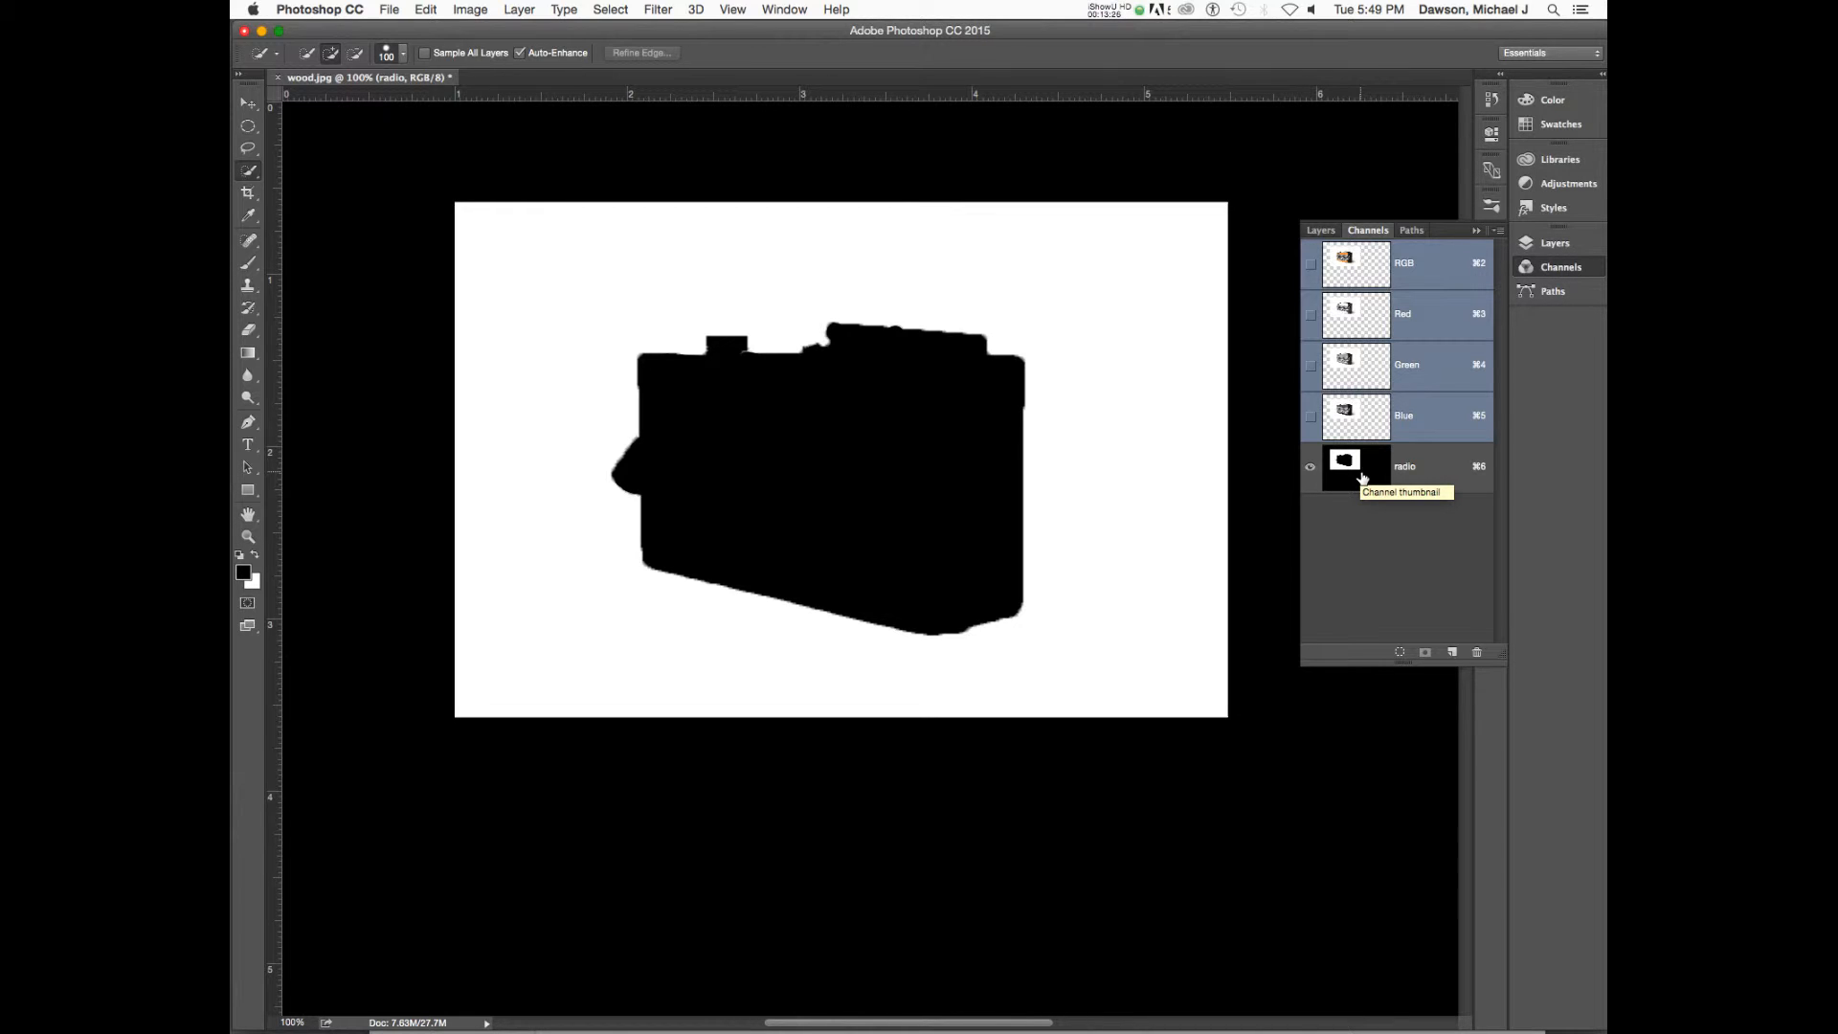
{"action": "left_click", "coordinate": [1365, 479], "text": "super"}
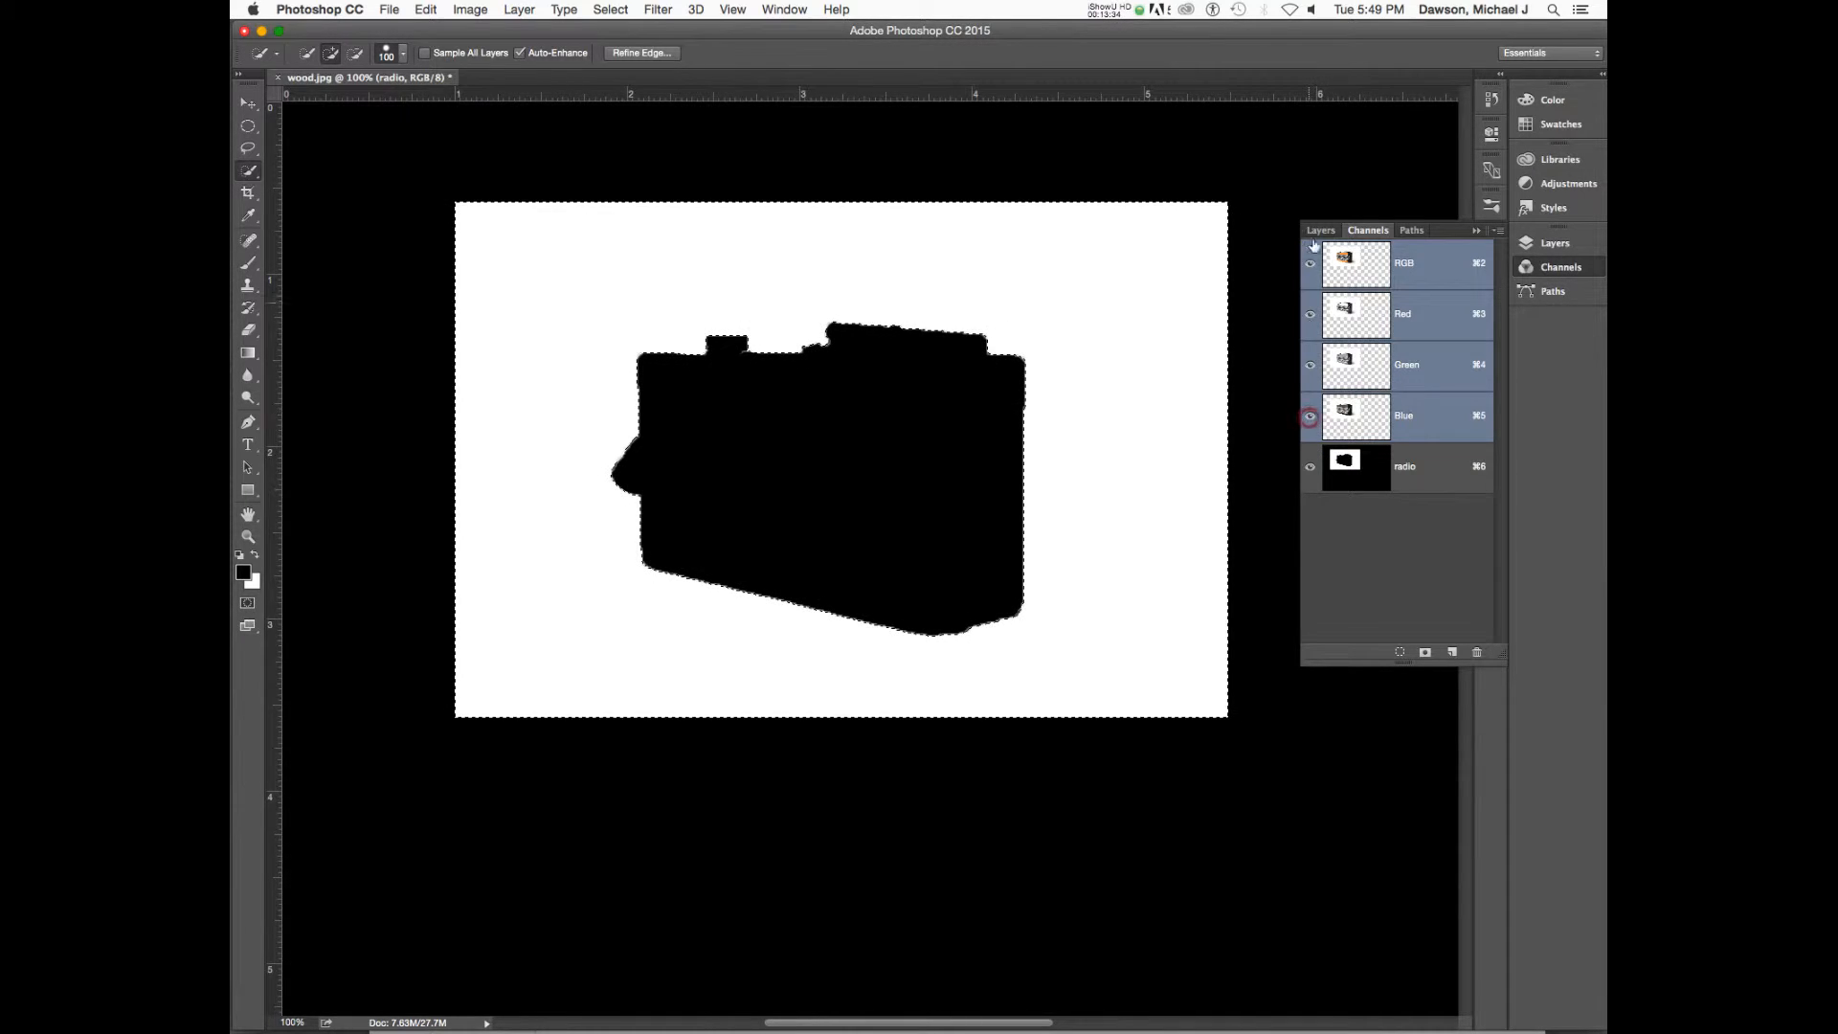
- Show the colour channels together with the radio channel as a red overlay, compare with it hidden, and make the radio channel active
{"action": "left_click", "coordinate": [1310, 417]}
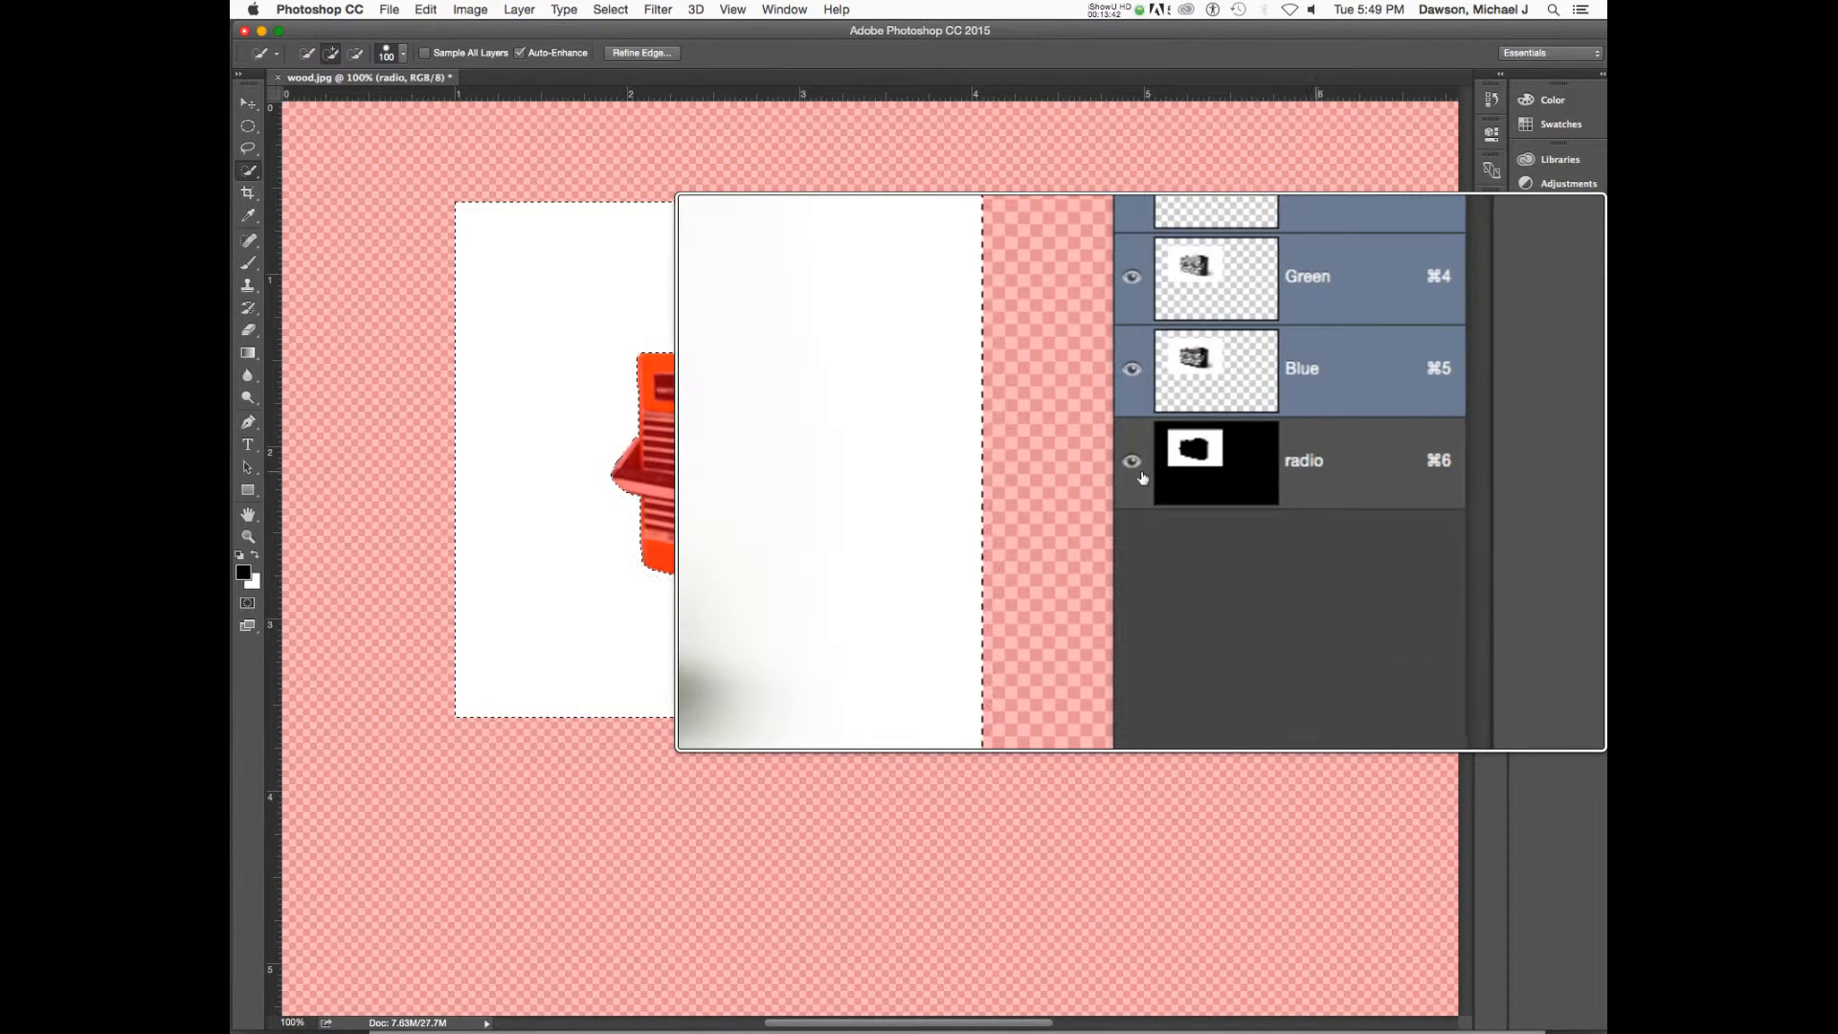
{"action": "left_click", "coordinate": [1311, 468]}
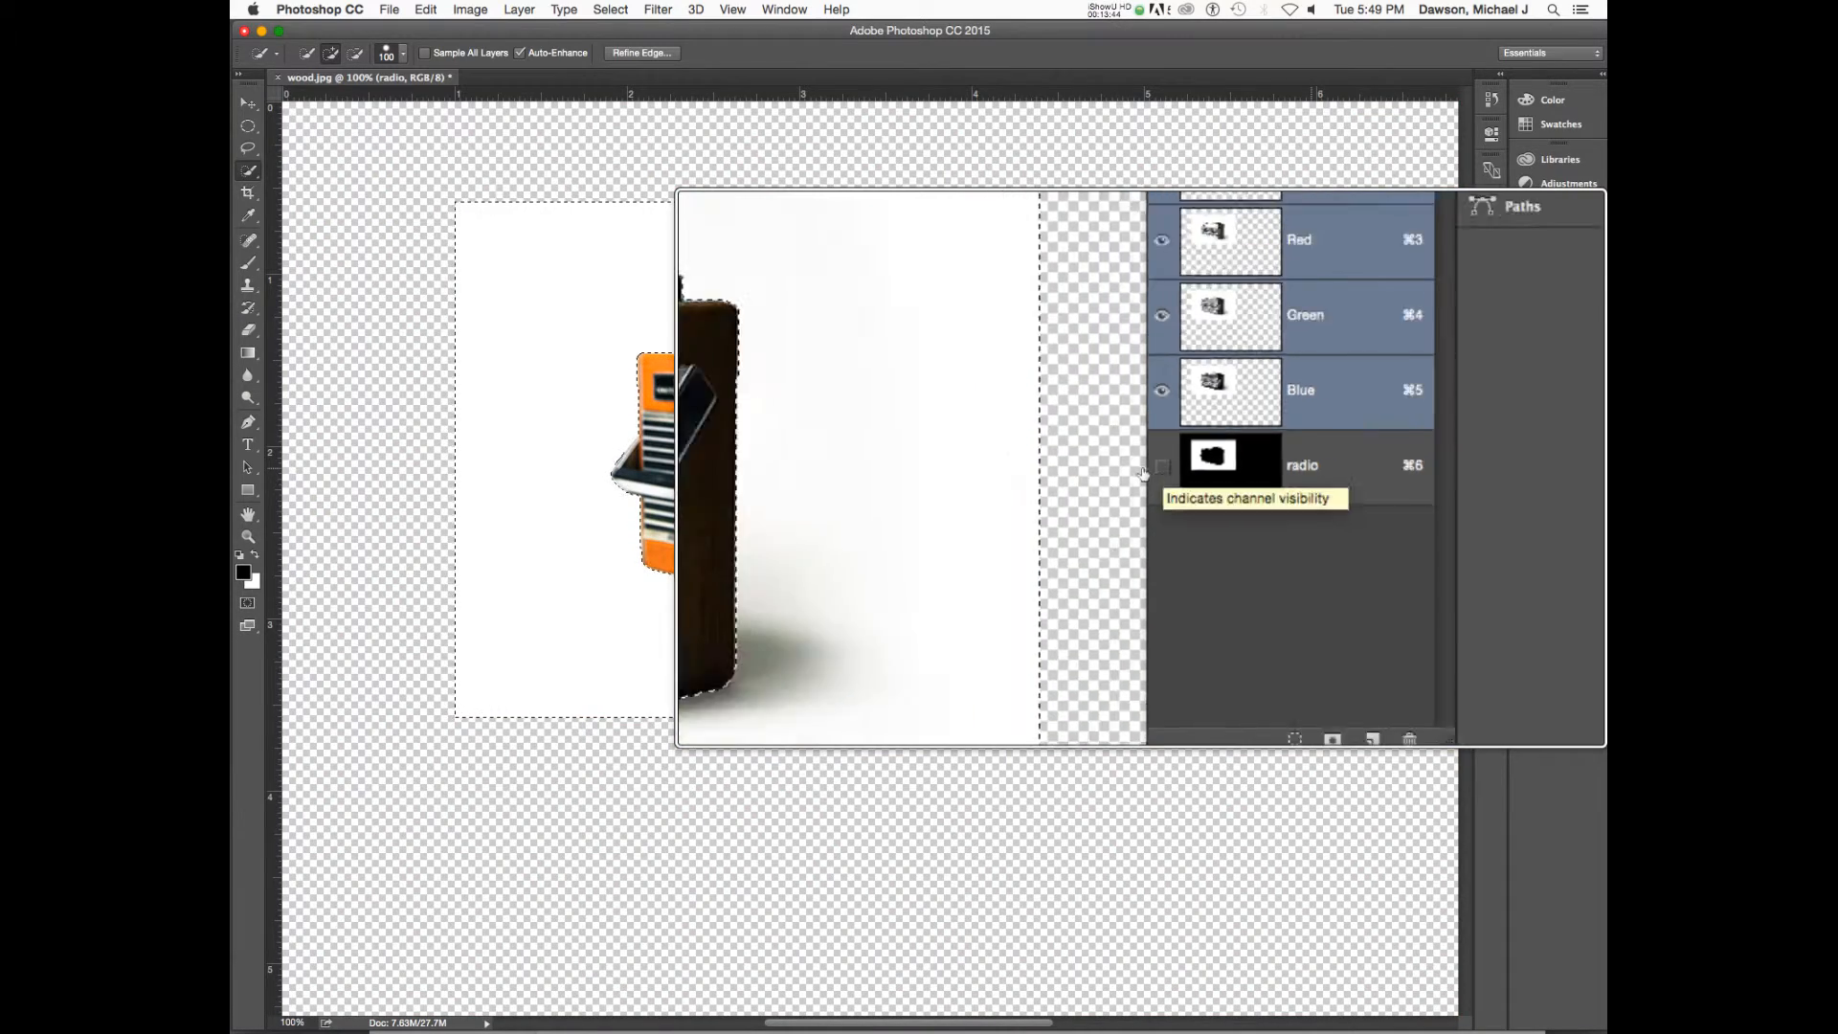
{"action": "left_click", "coordinate": [1311, 468]}
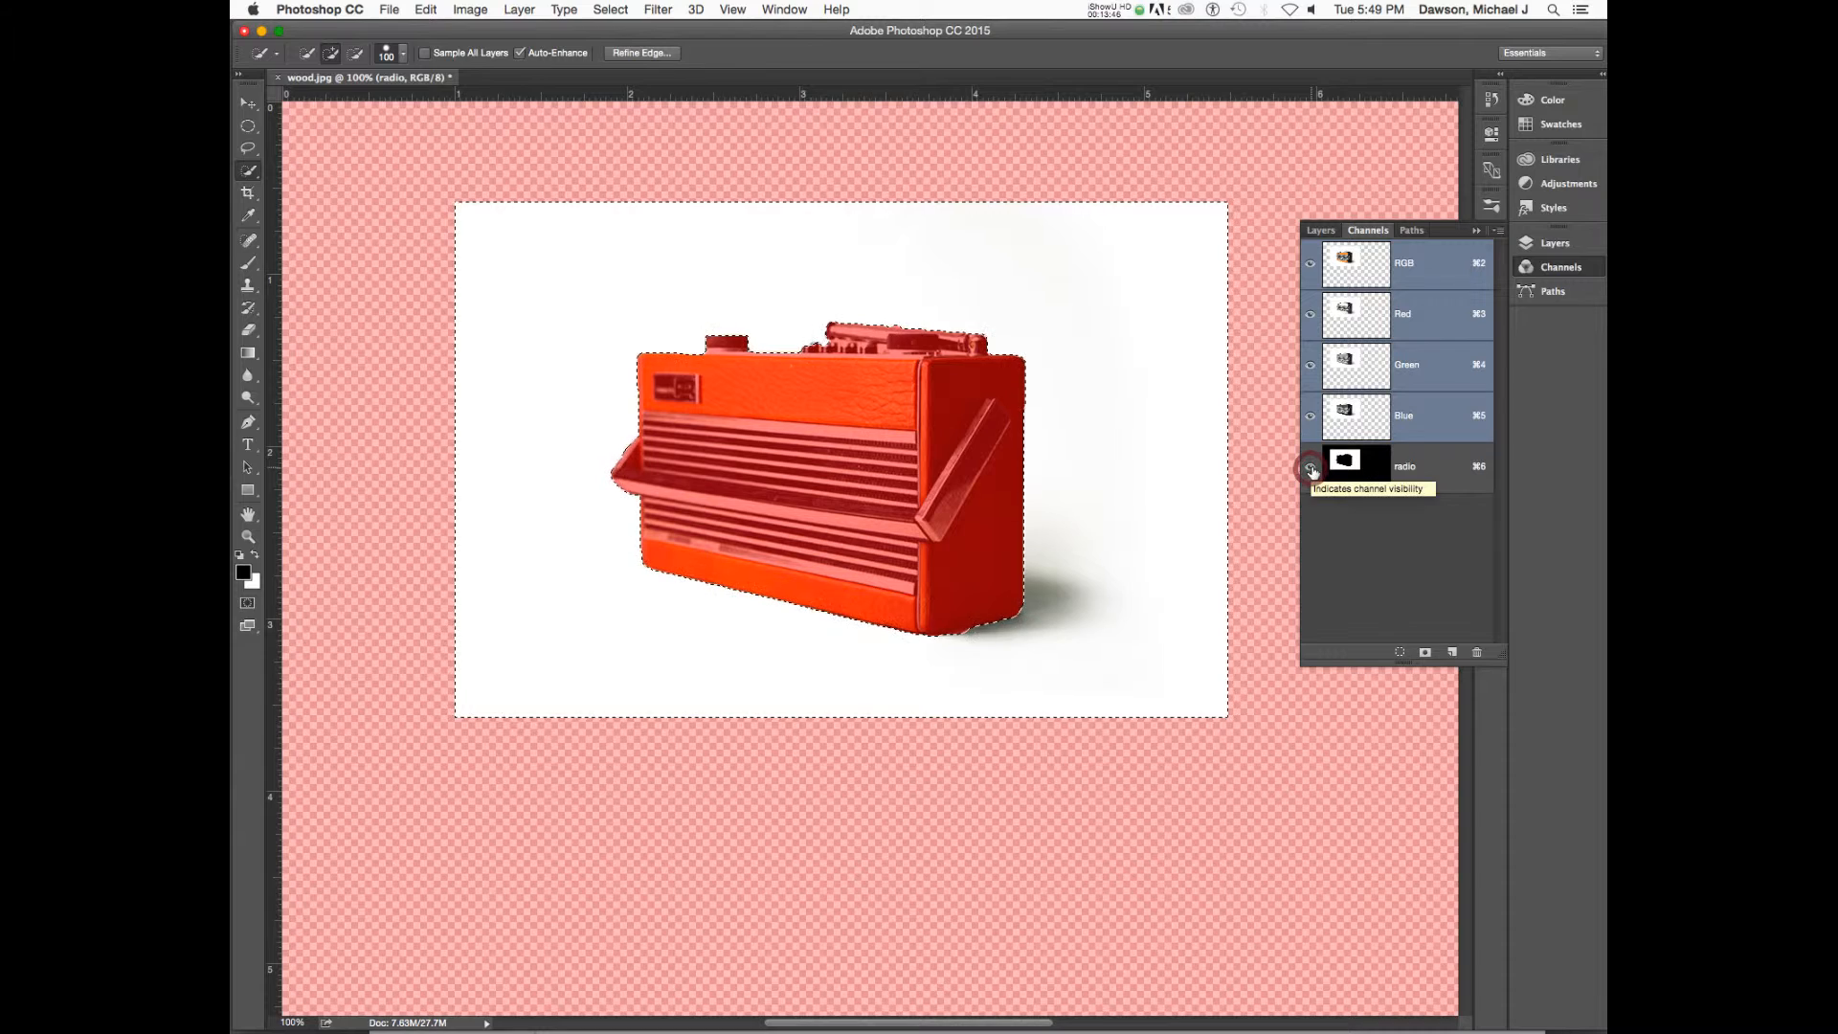
{"action": "left_click", "coordinate": [1310, 467]}
{"action": "left_click", "coordinate": [1310, 467]}
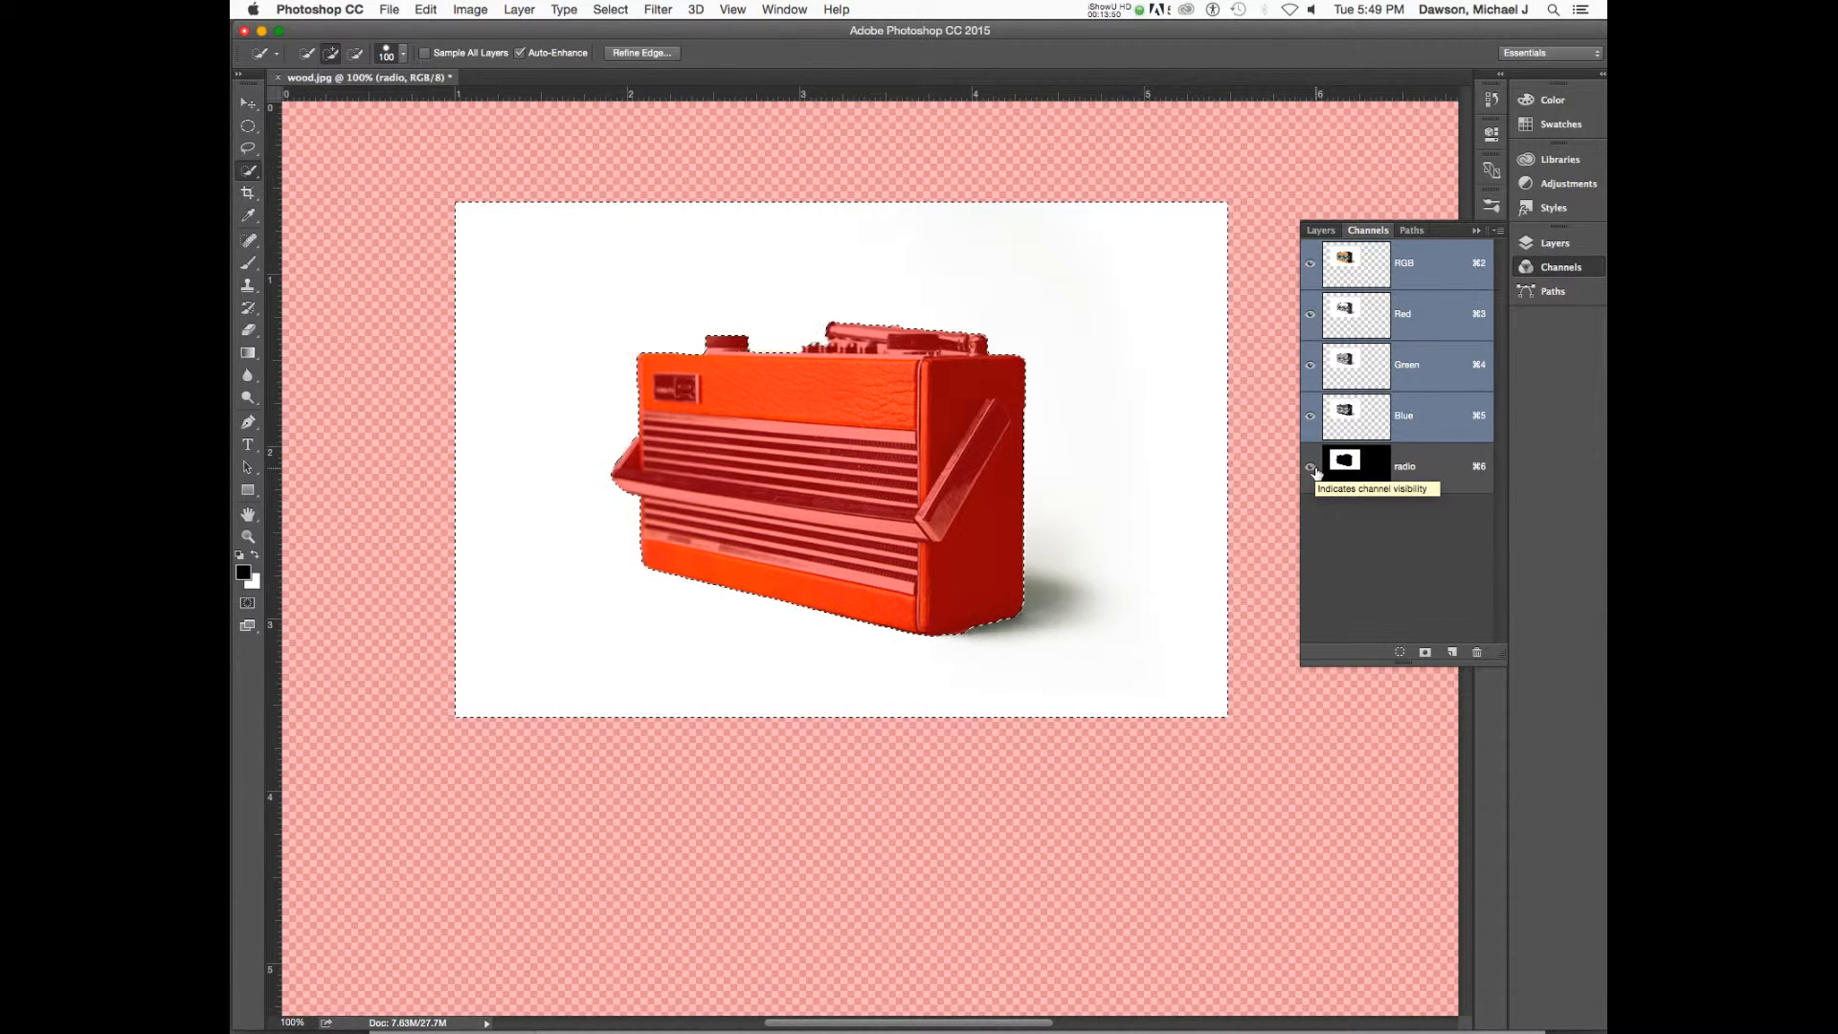
{"action": "left_click", "coordinate": [1341, 462]}
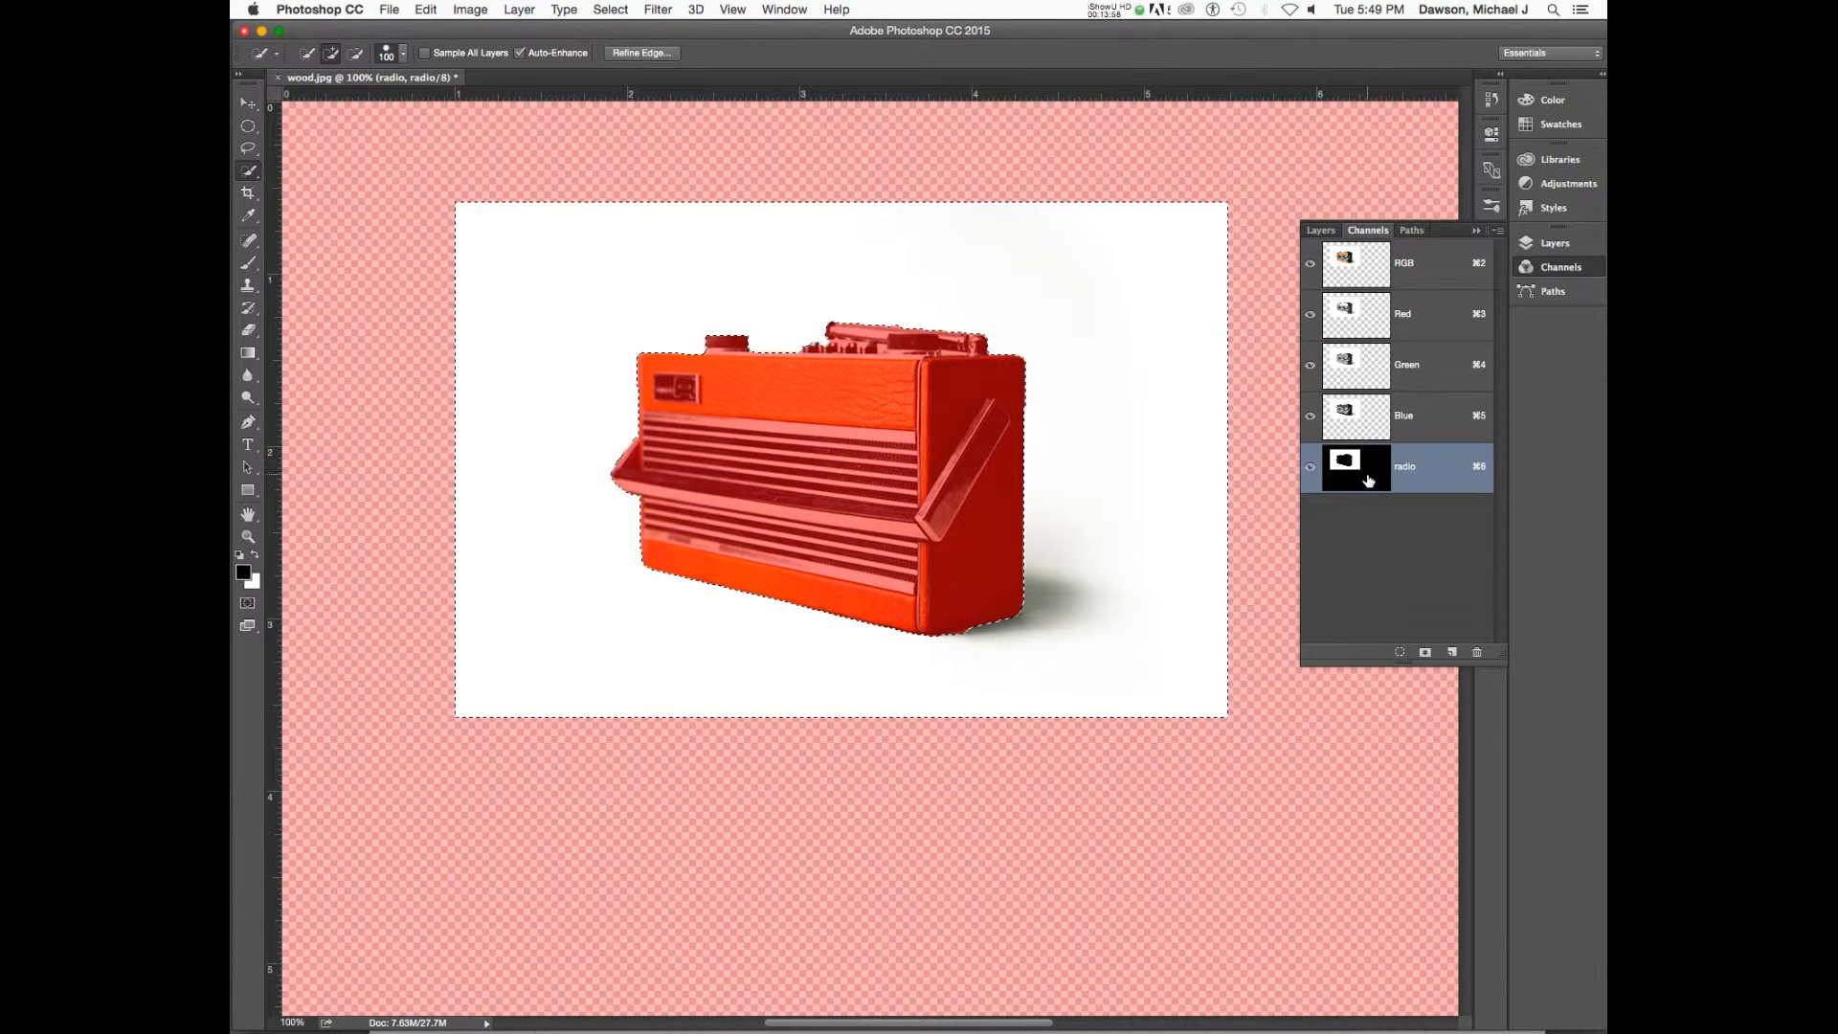
- Hide the colour channels, clear the selection, and paint black on the radio channel to fill the gap along the radio's top edge with the Brush
{"action": "left_click_drag", "start_coordinate": [1310, 421], "coordinate": [1309, 316]}
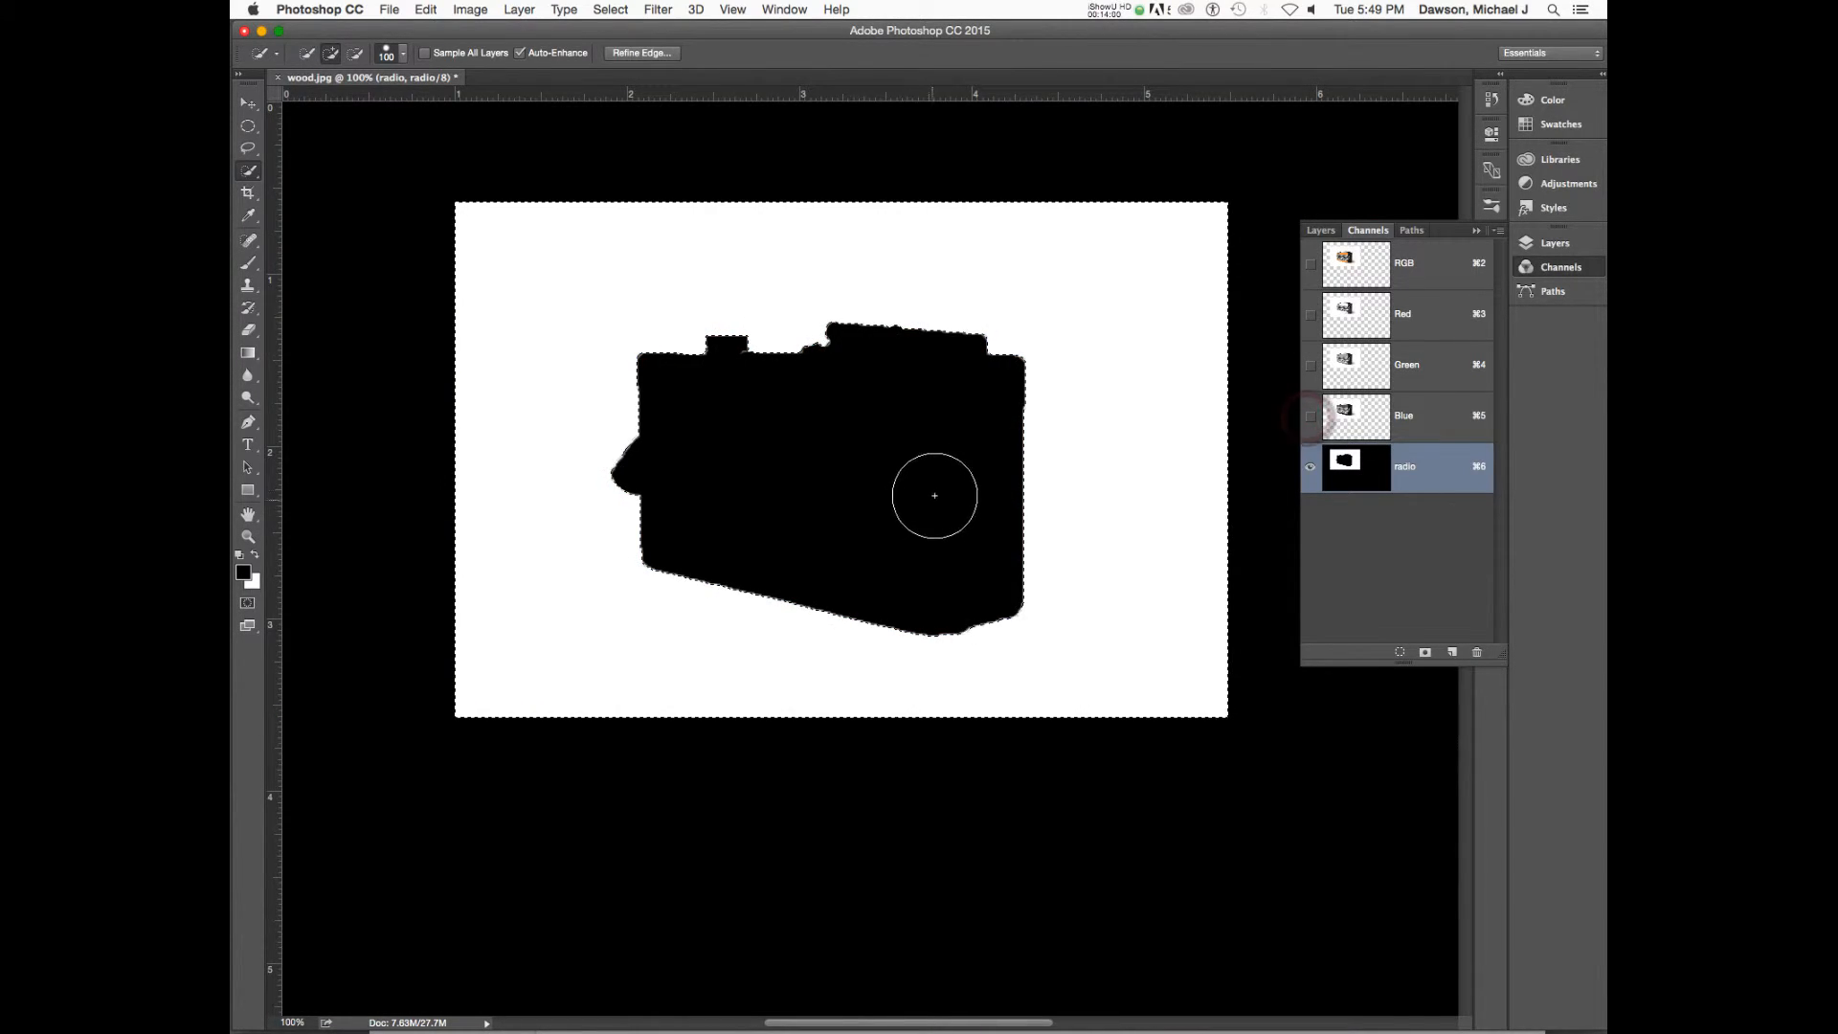
{"action": "key", "text": "b"}
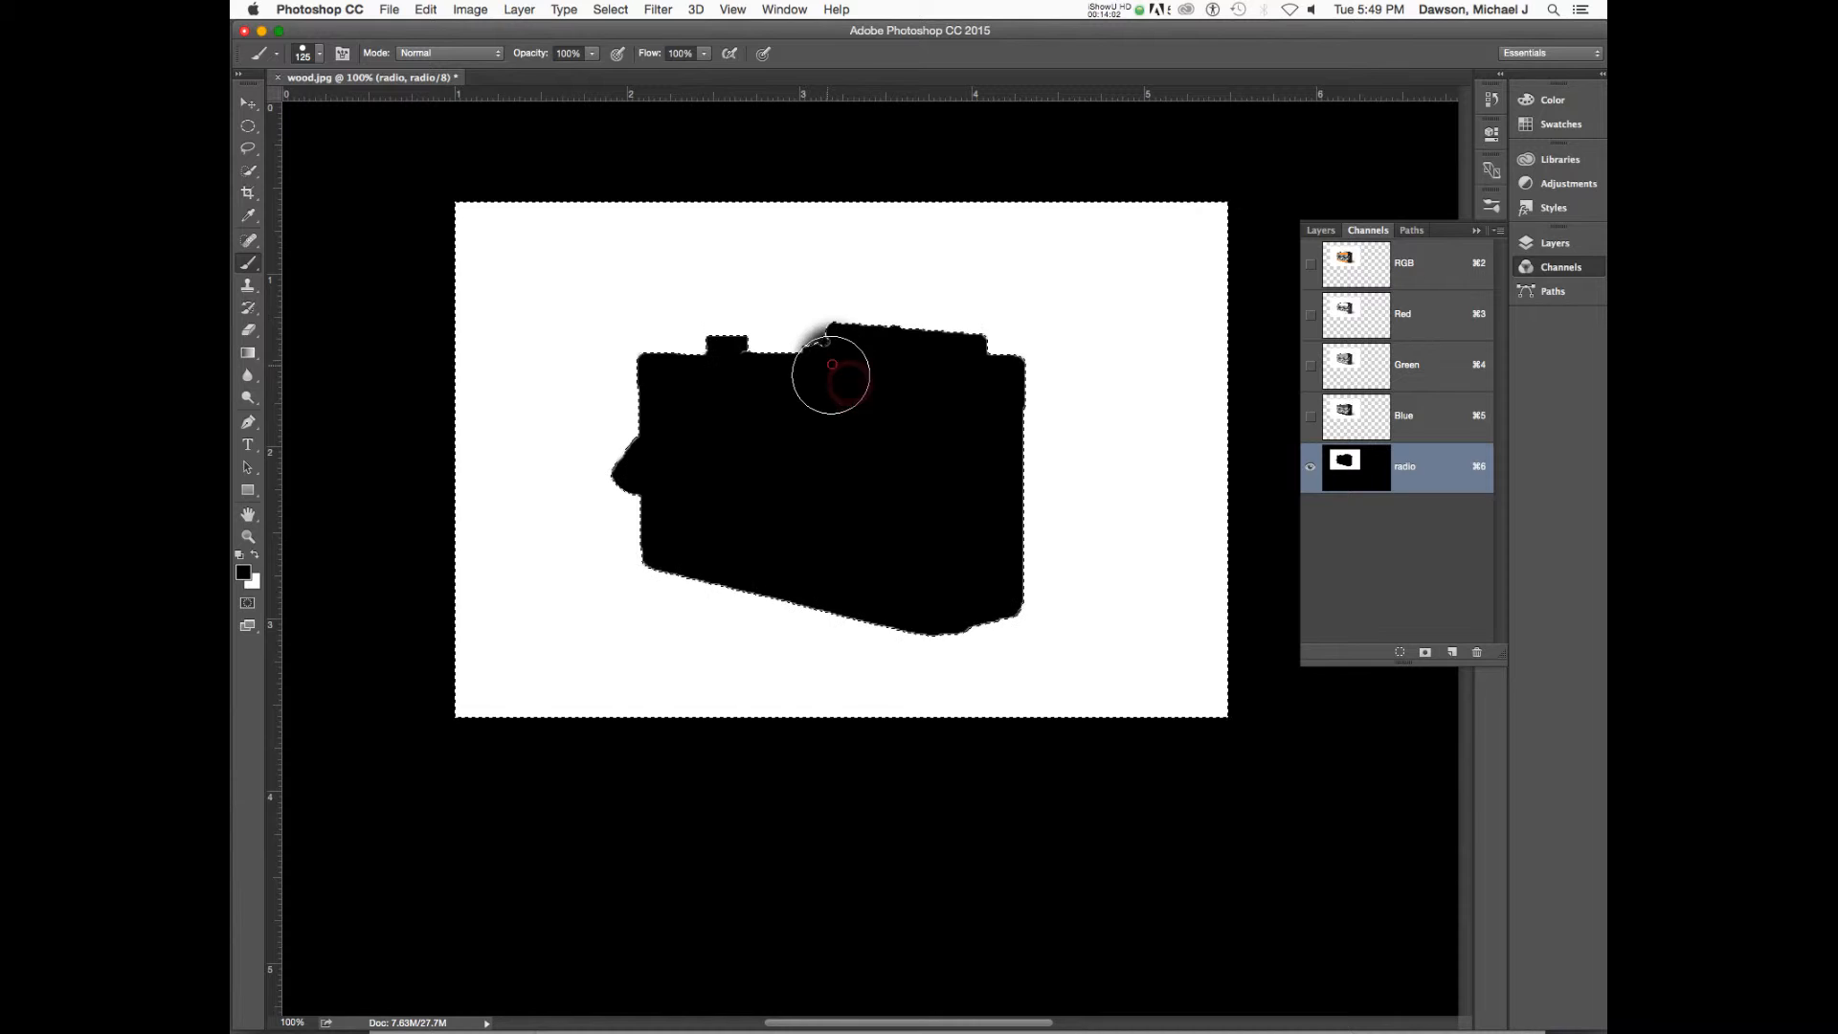
{"action": "key", "text": "super+d"}
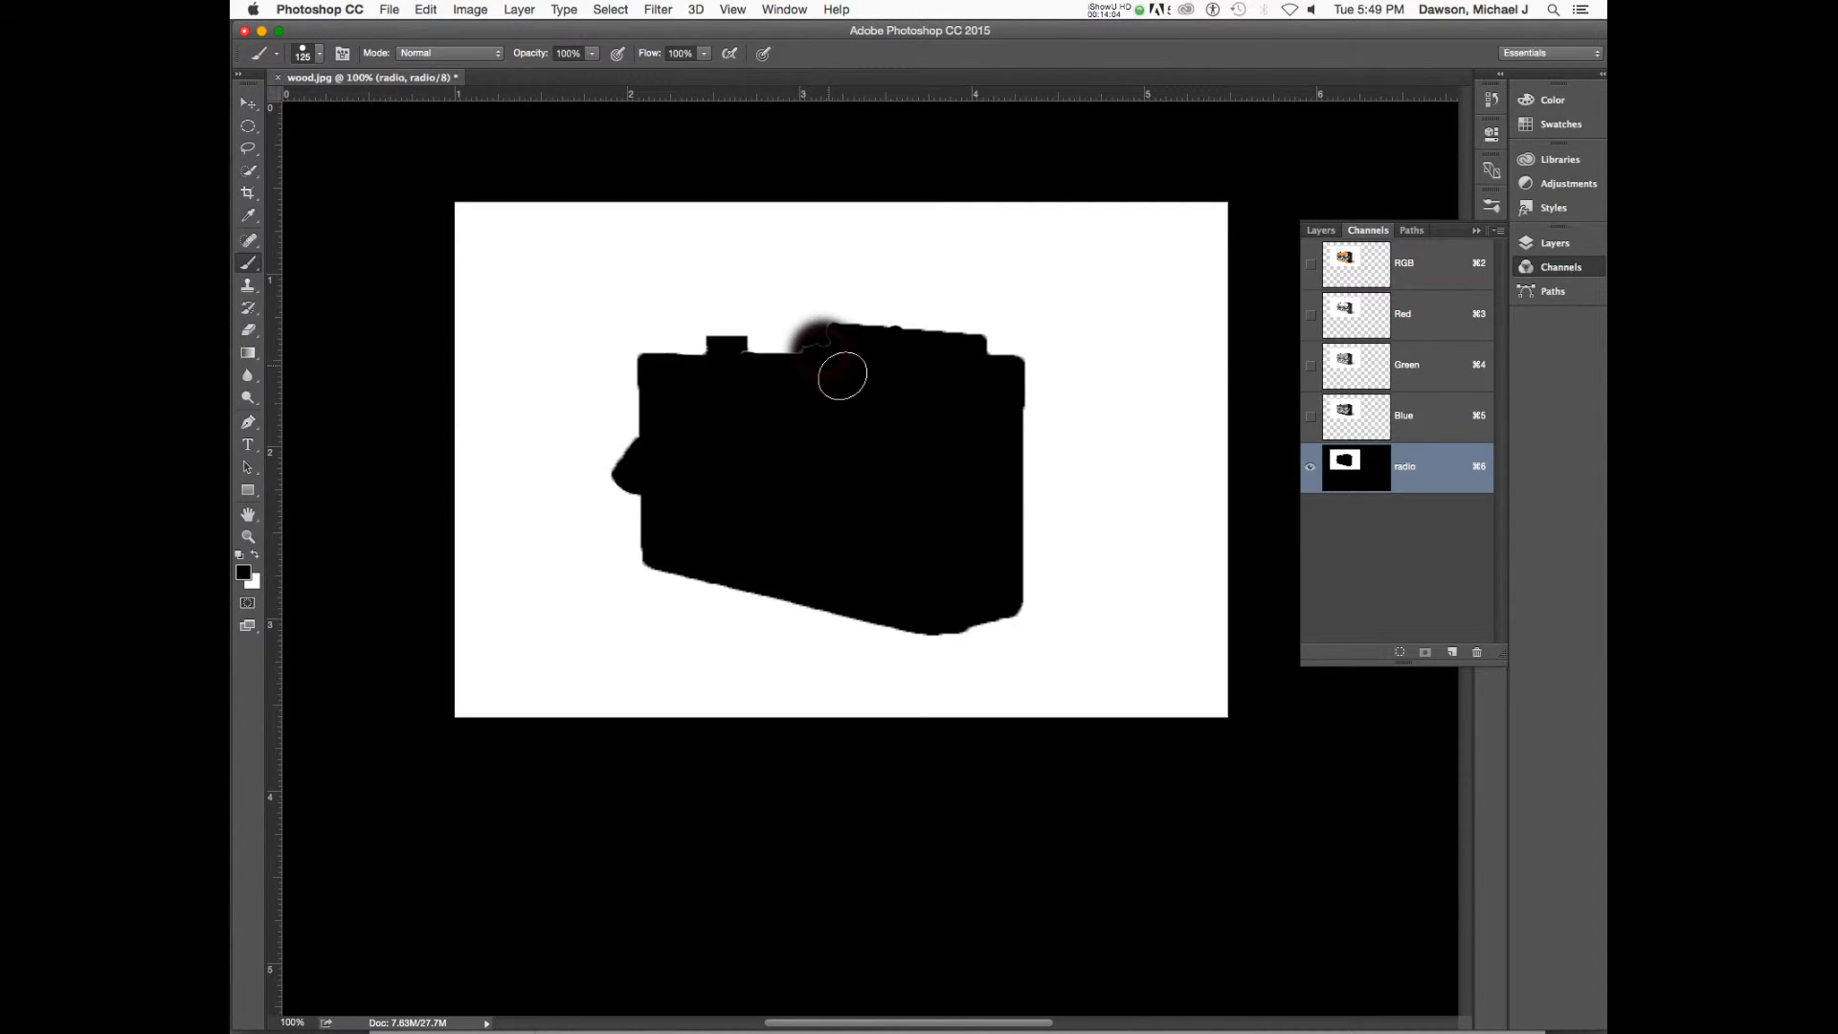
{"action": "left_click_drag", "start_coordinate": [821, 353], "coordinate": [730, 328]}
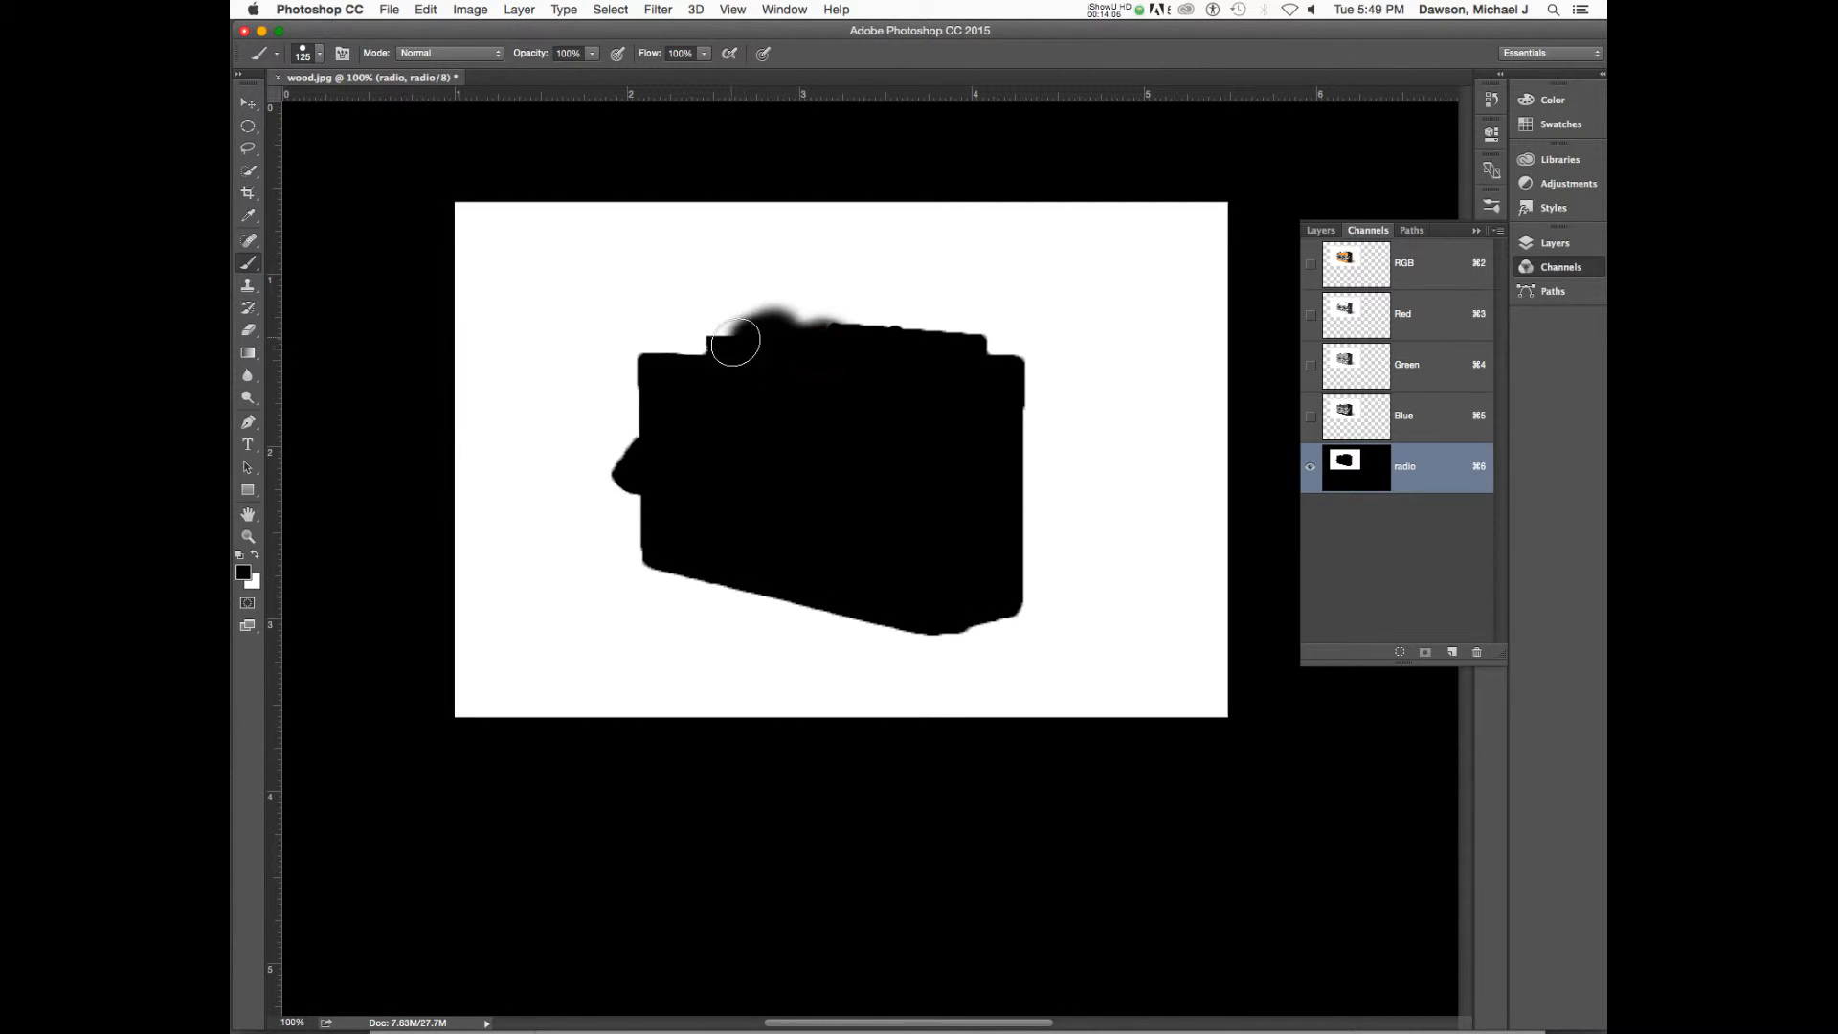
- Load the edited radio channel as a selection, add it as a layer mask on the radio layer, and invert the mask
{"action": "left_click", "coordinate": [1345, 468], "text": "super"}
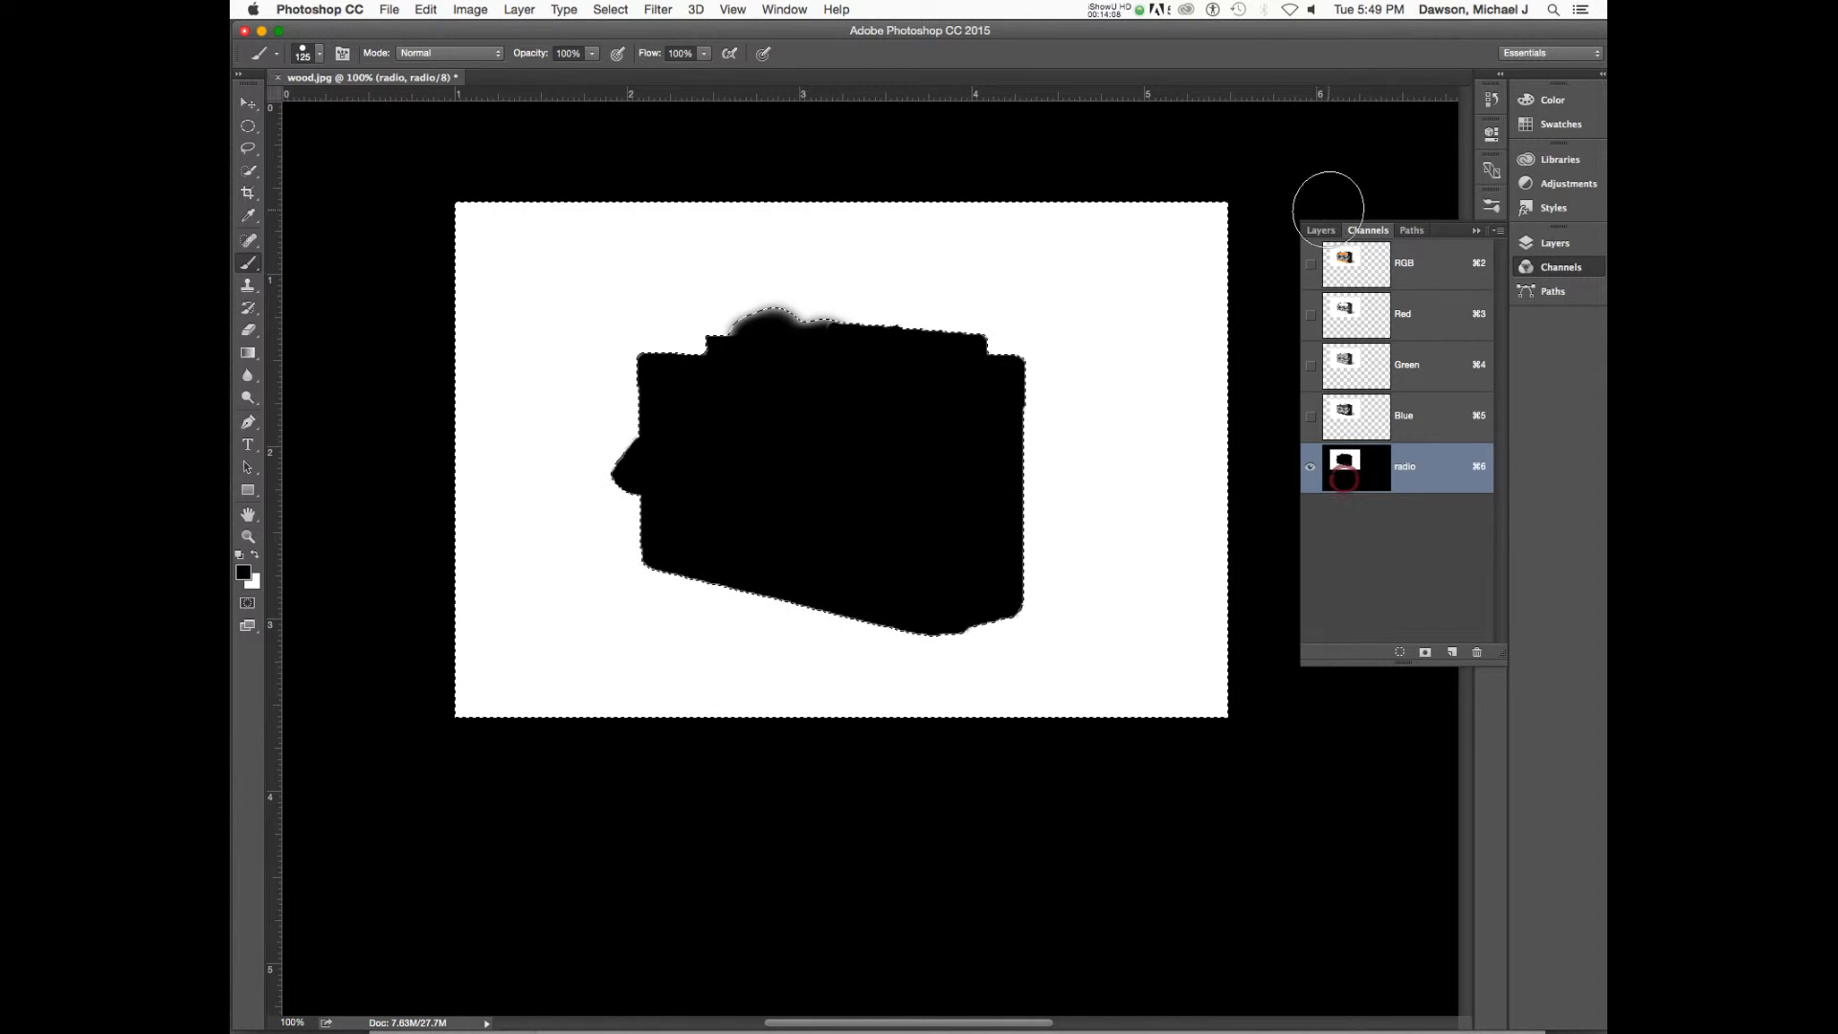
{"action": "left_click", "coordinate": [1320, 230]}
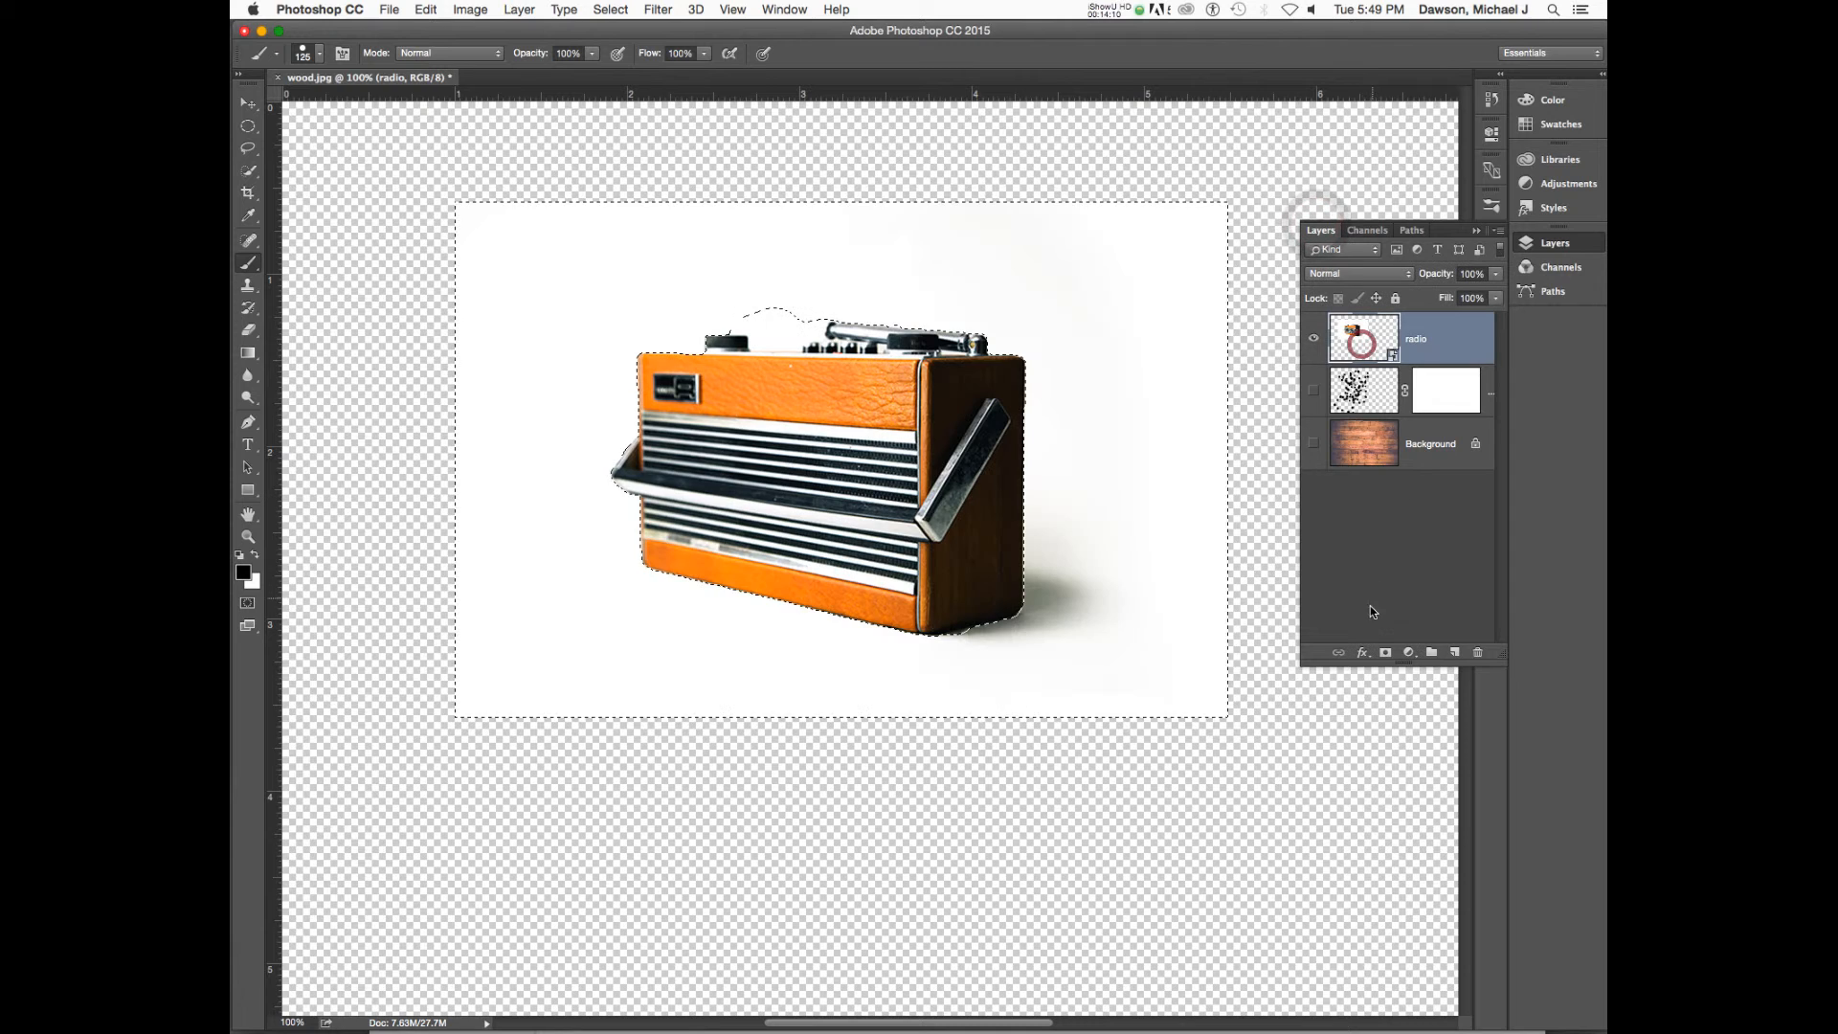
{"action": "left_click", "coordinate": [1385, 652]}
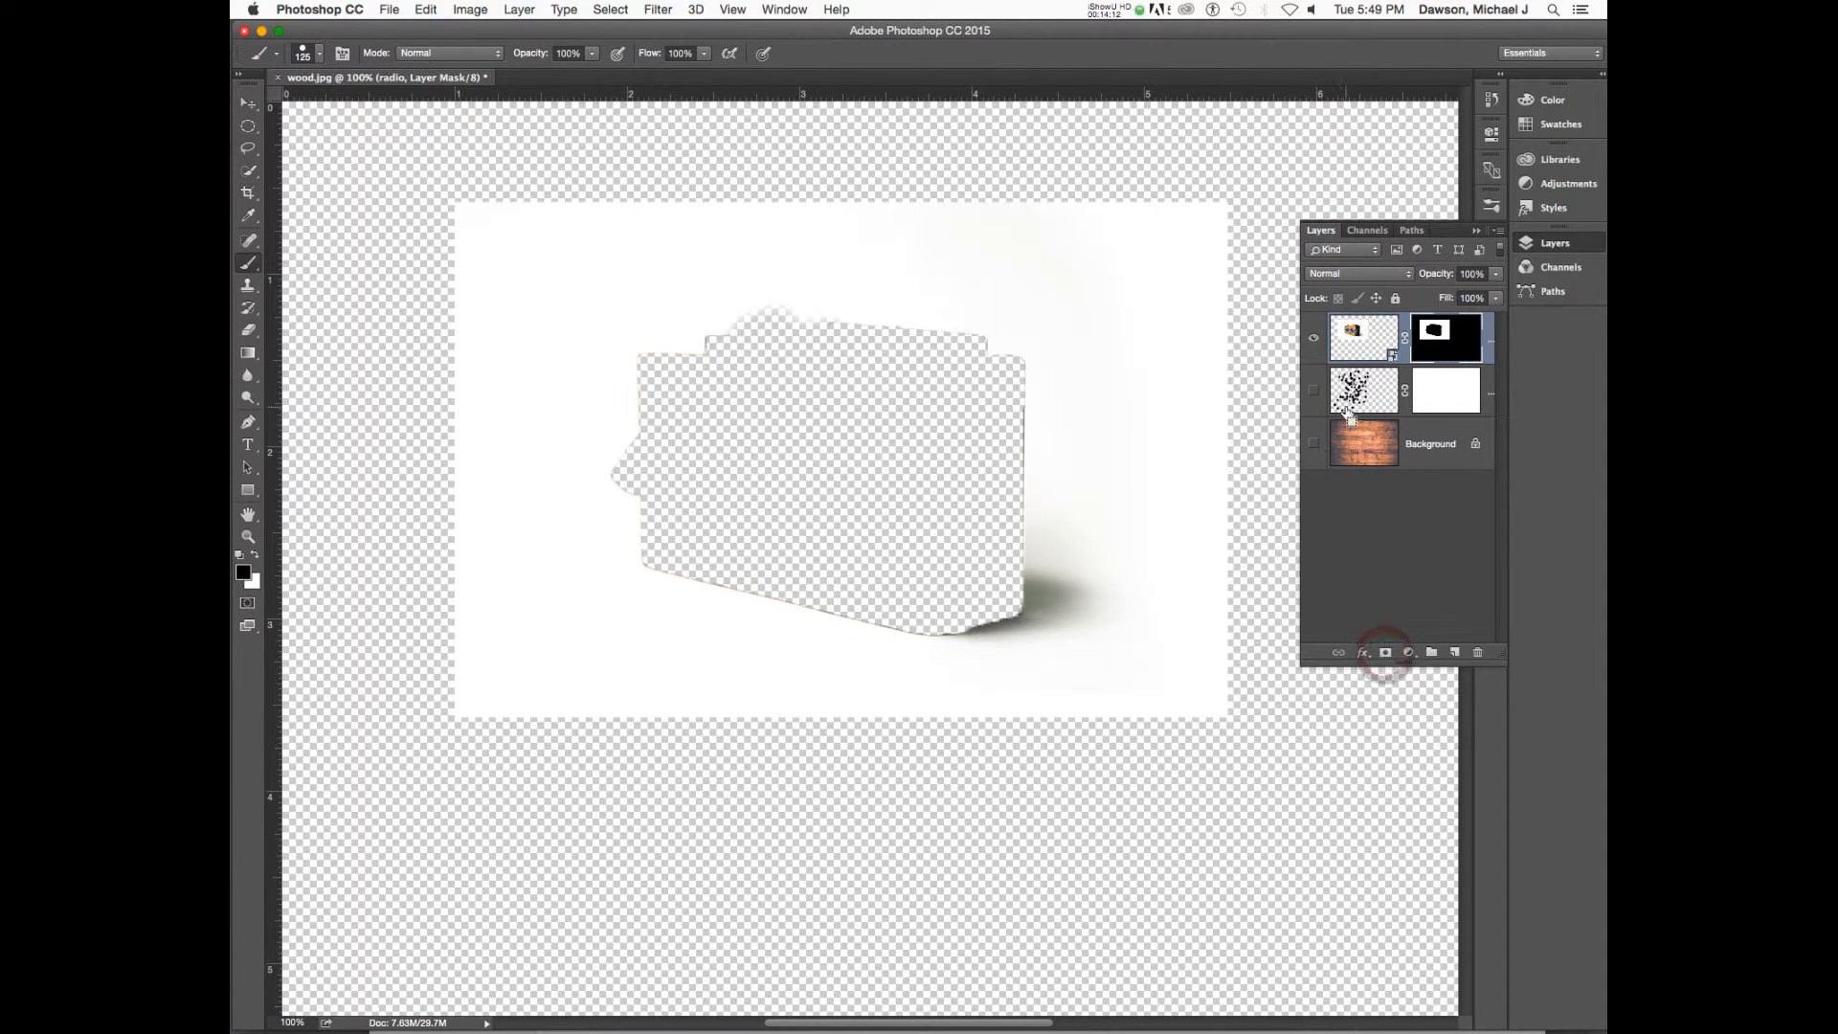
{"action": "key", "text": "super+i"}
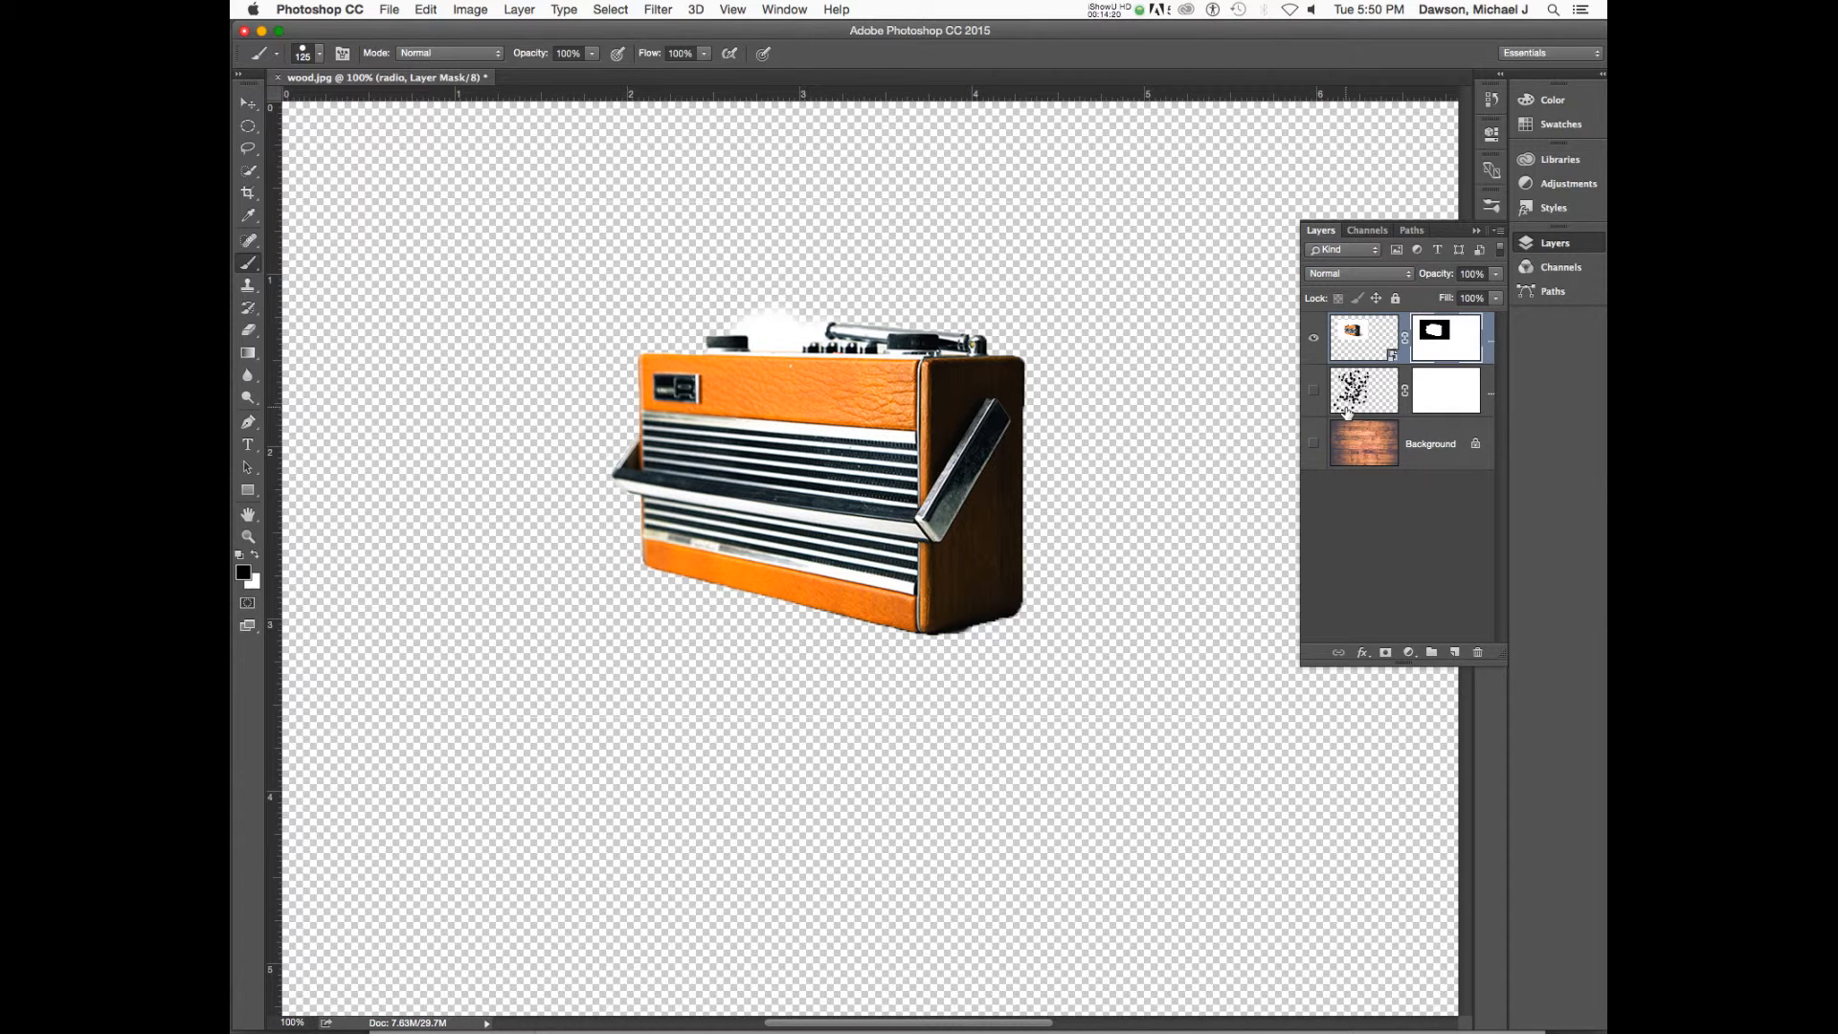
{"action": "left_click", "coordinate": [1549, 243]}
{"action": "left_click", "coordinate": [1549, 243]}
- Move the Photoshop window aside to uncover the Finder images folder and preview girl_in_woods.jpg
{"action": "double_click", "coordinate": [1073, 29]}
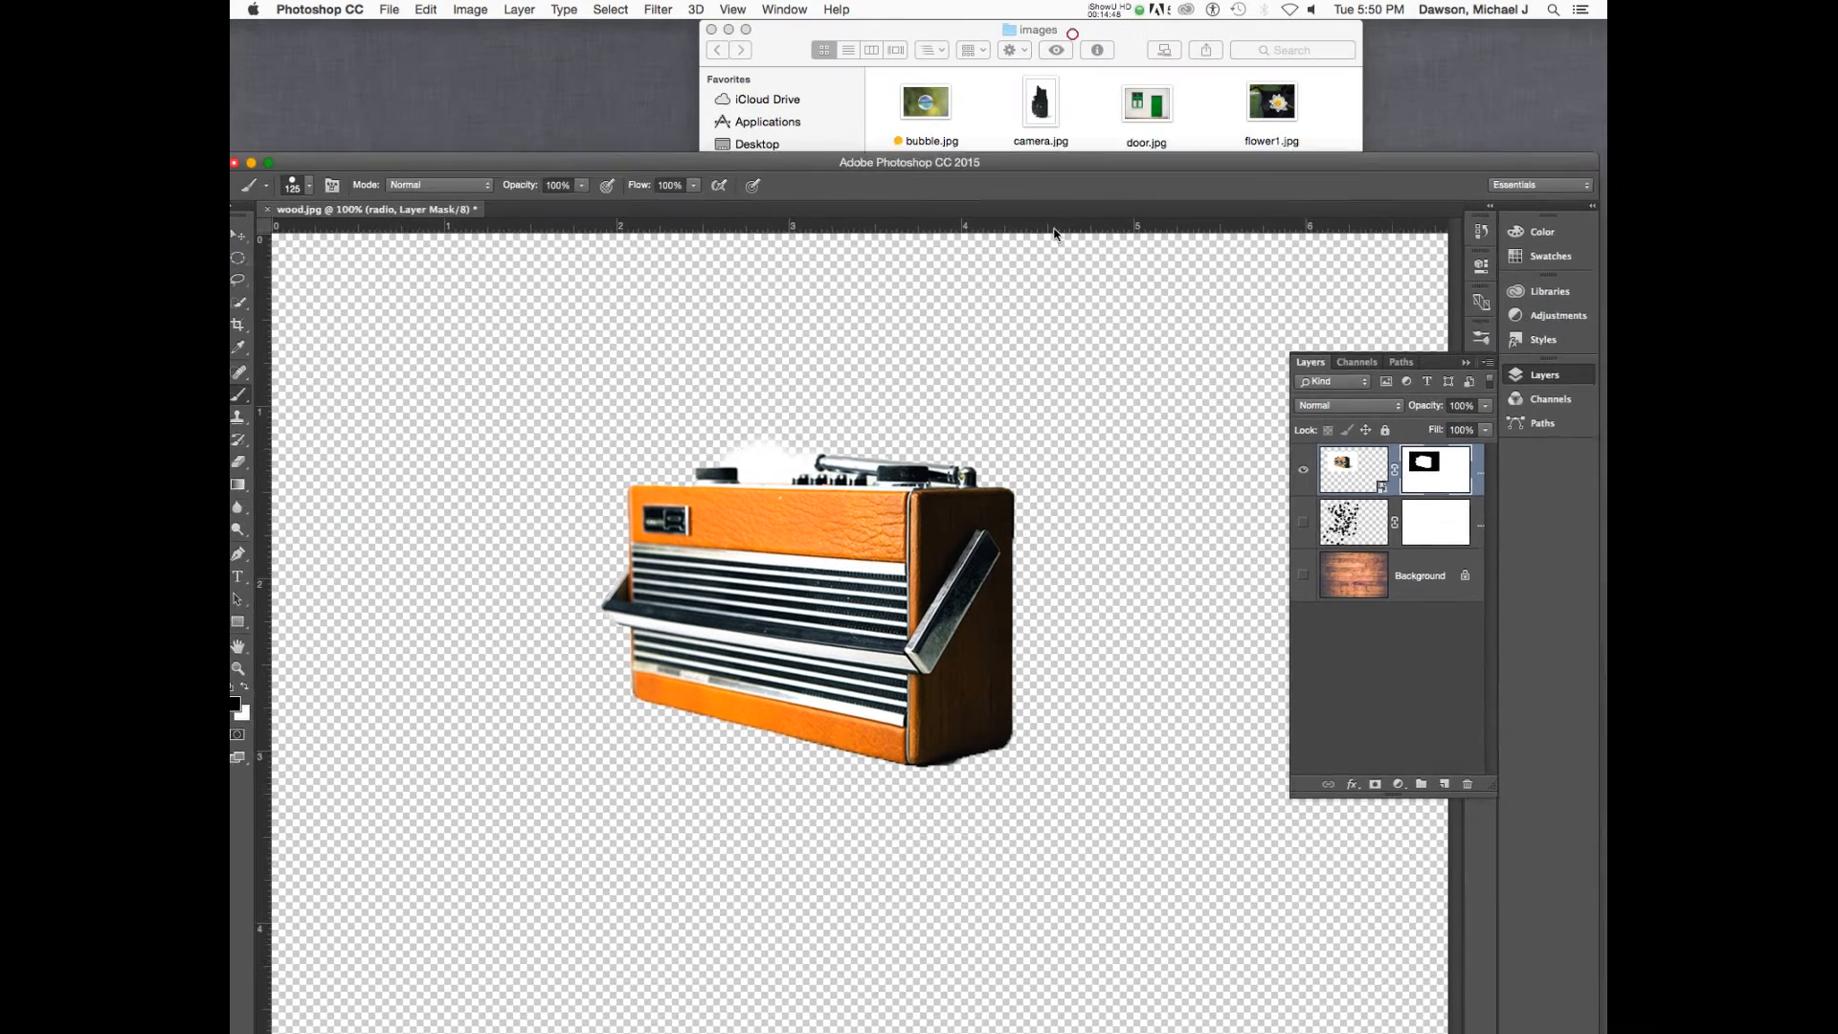
{"action": "left_click", "coordinate": [1117, 337]}
{"action": "left_click", "coordinate": [925, 201]}
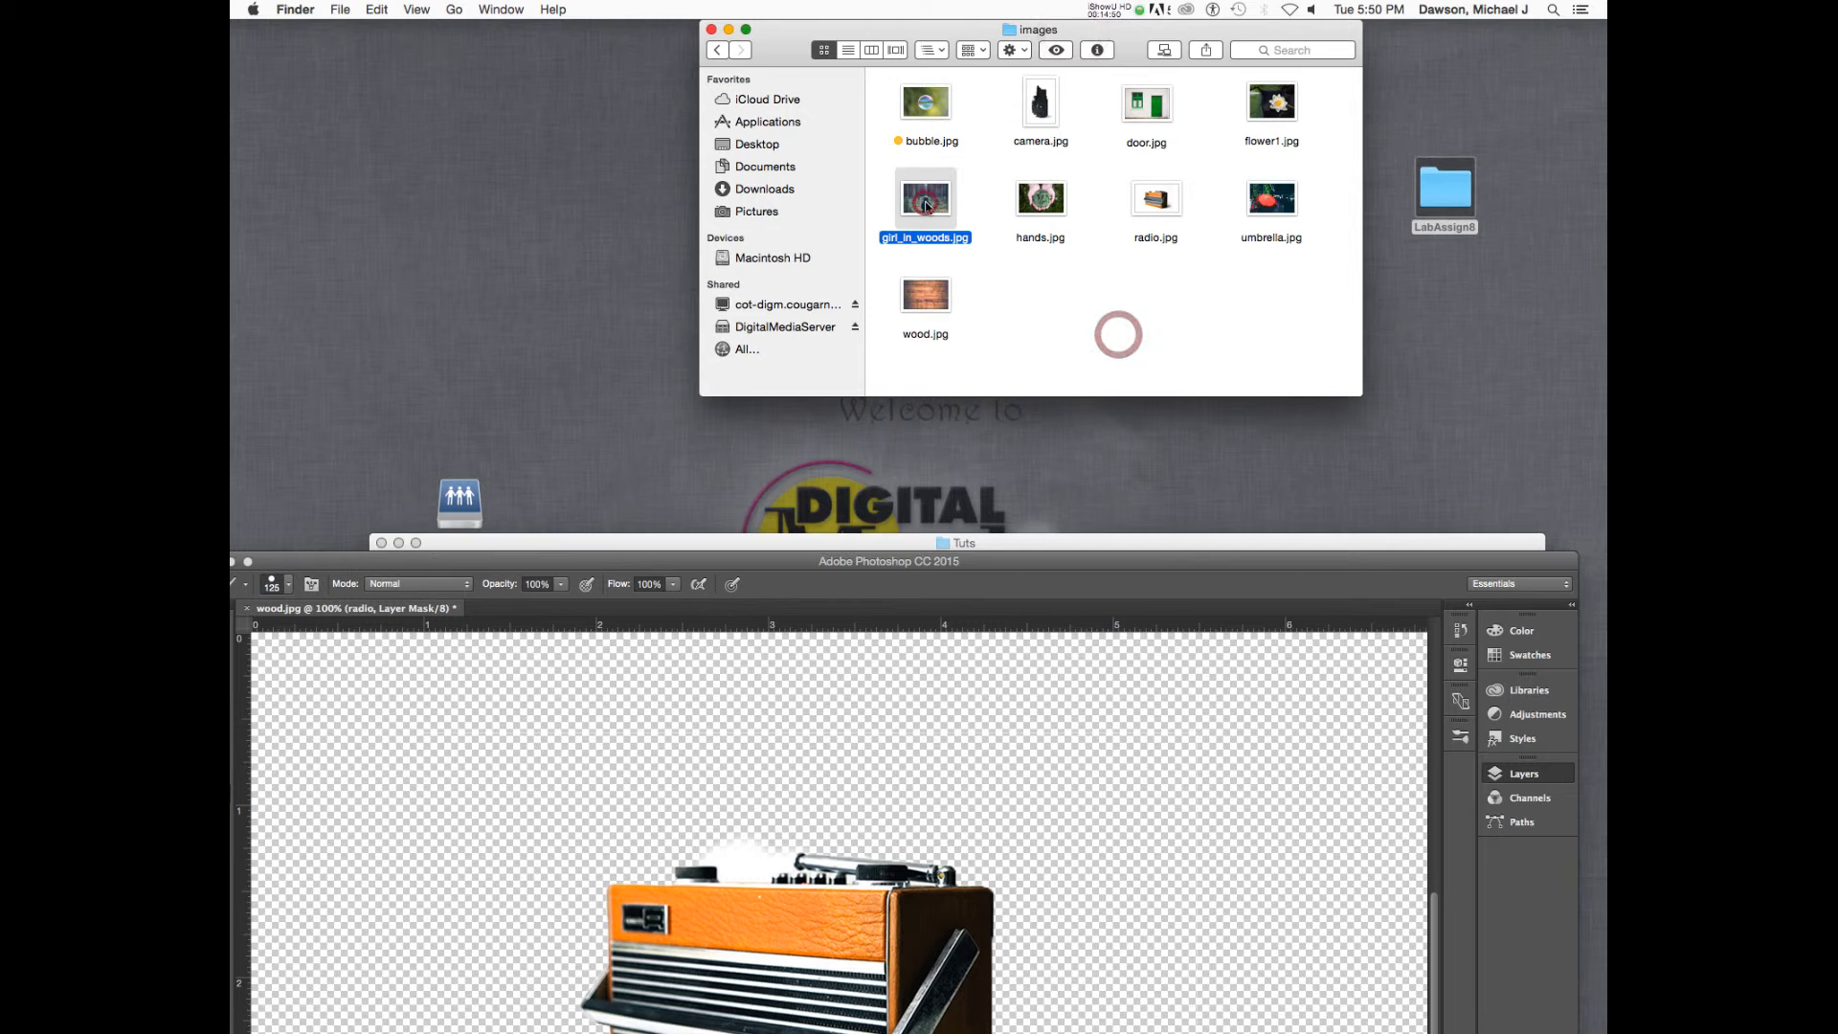
{"action": "key", "text": "space"}
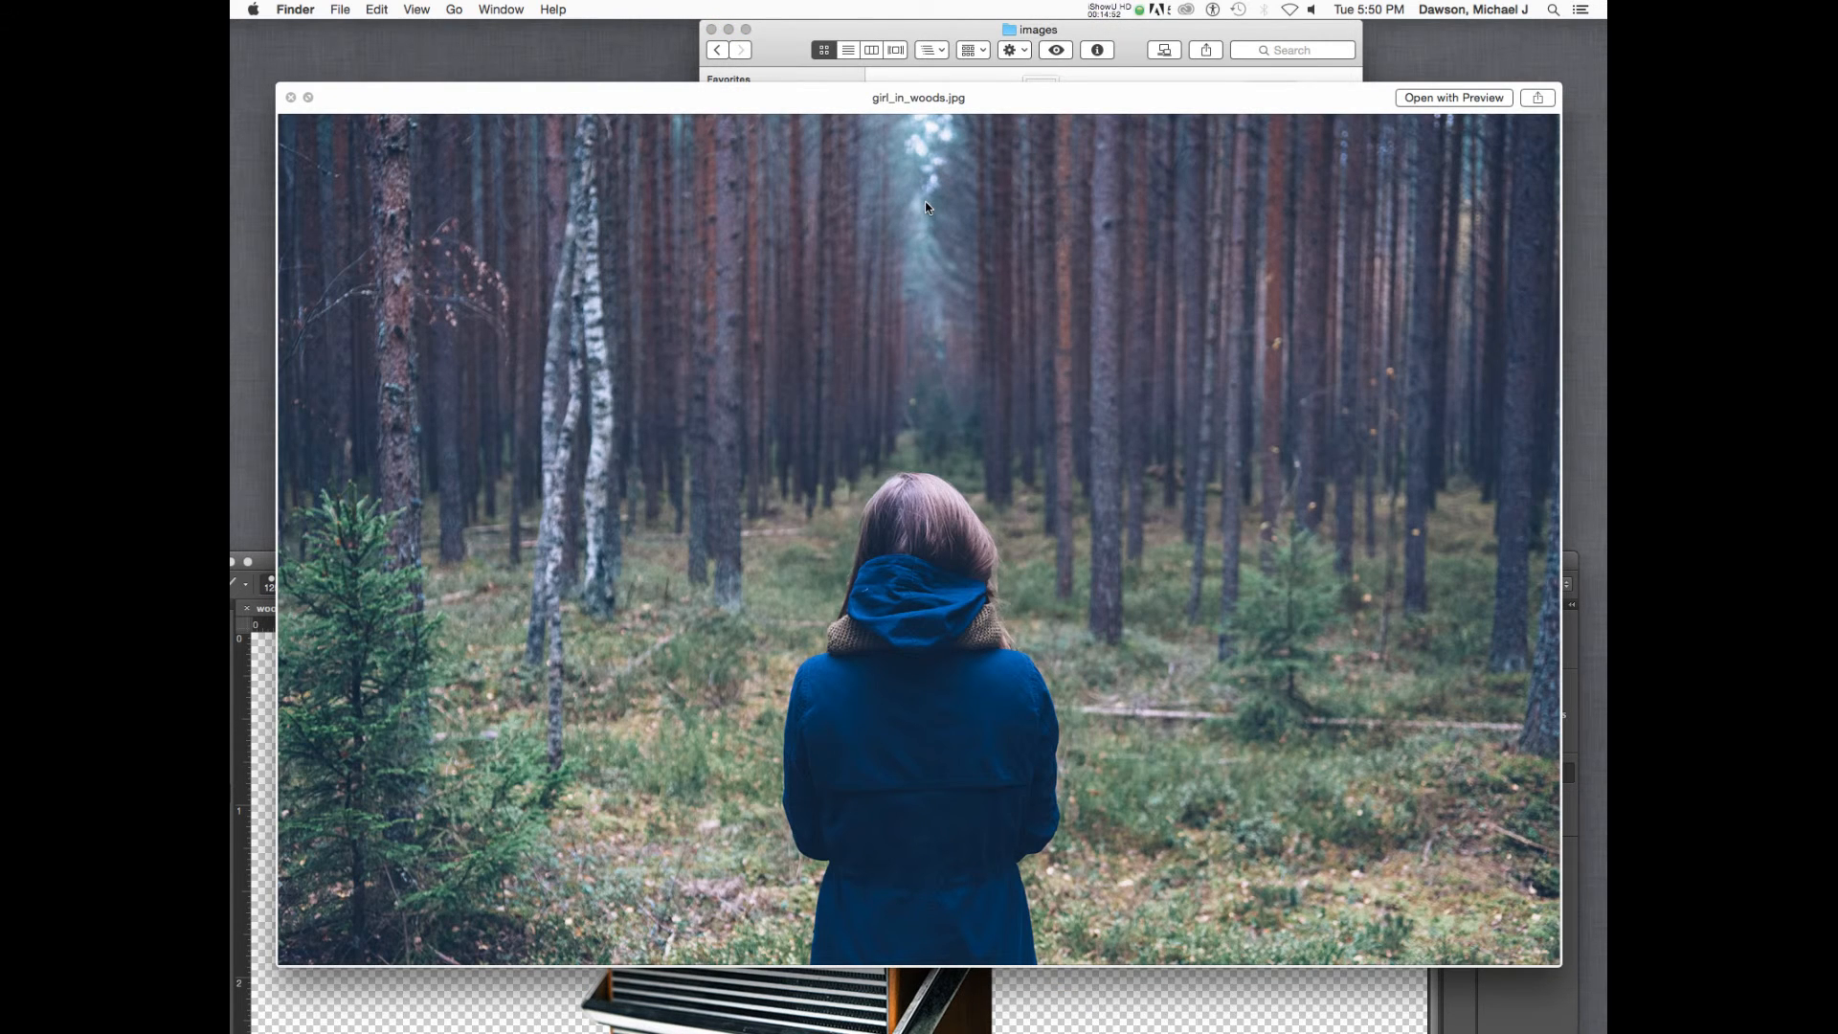
{"action": "key", "text": "space"}
{"action": "left_click", "coordinate": [1026, 259]}
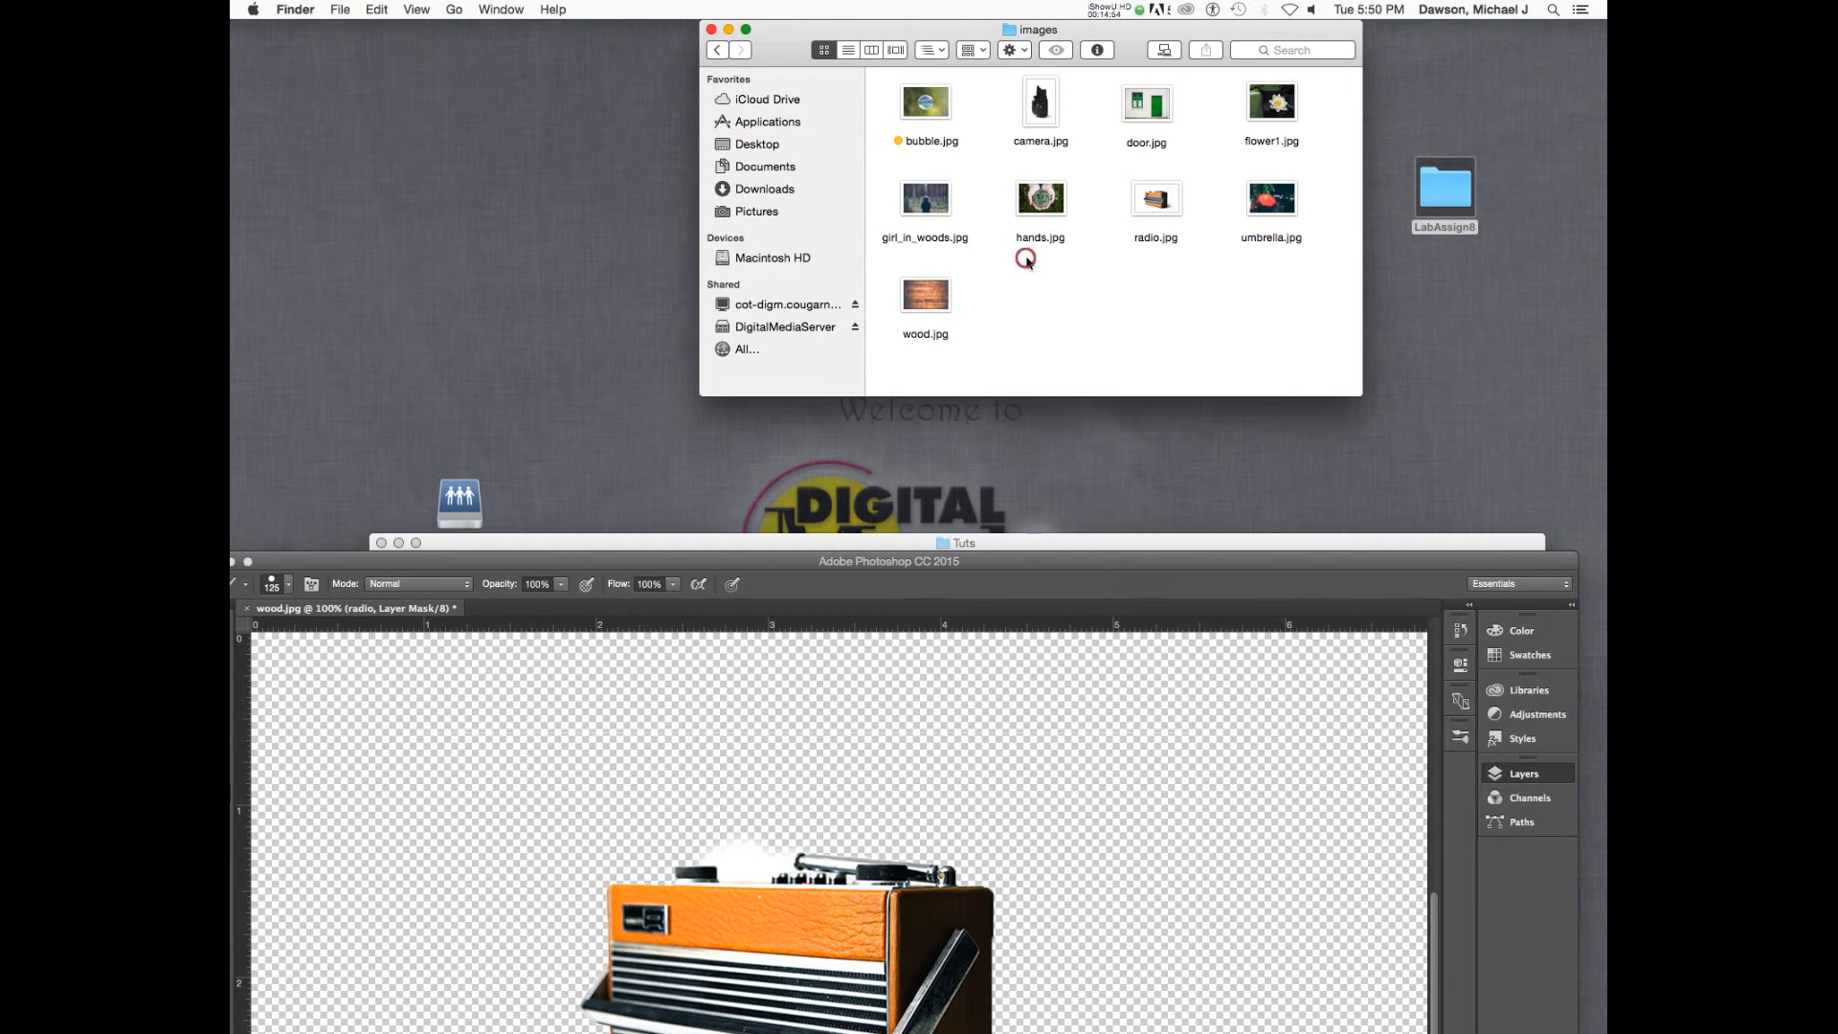
{"action": "key", "text": "space"}
{"action": "key", "text": "space"}
- Return to Photoshop and move its window back over the Finder images folder
{"action": "left_click", "coordinate": [1130, 557]}
{"action": "left_click_drag", "start_coordinate": [1128, 557], "coordinate": [1101, 6]}
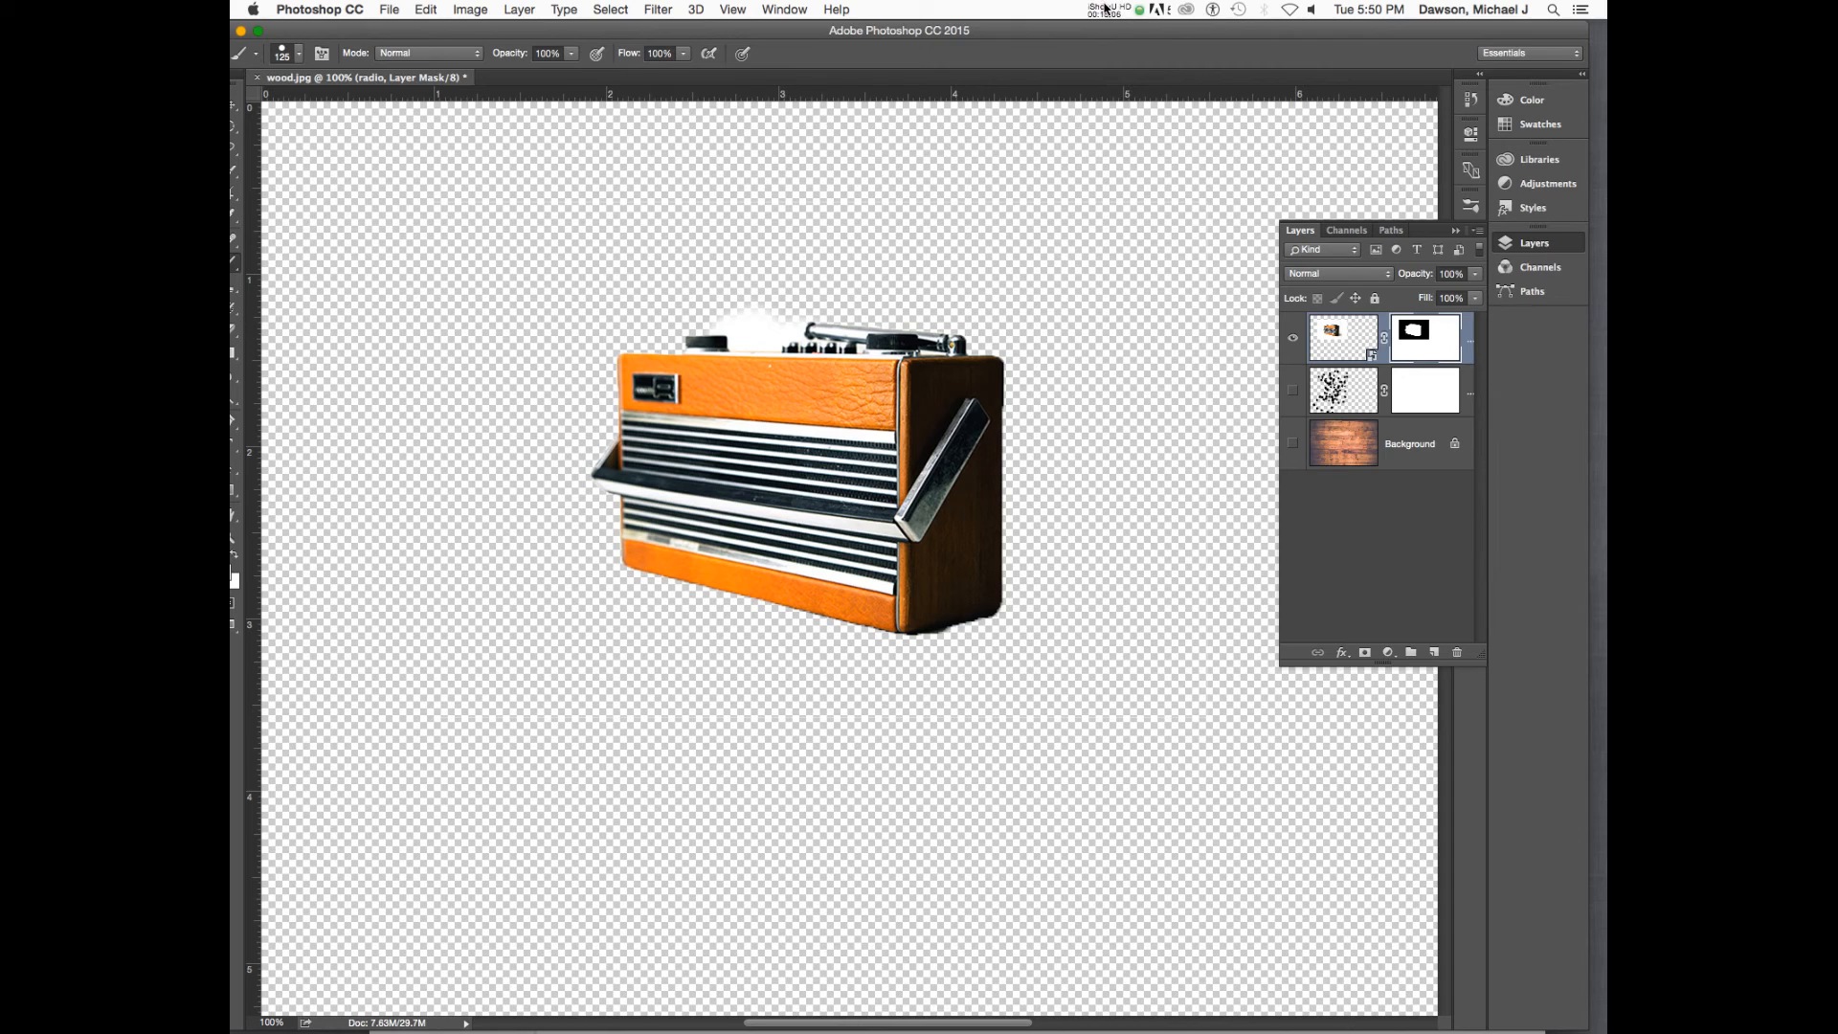
{"action": "left_click", "coordinate": [1108, 11]}
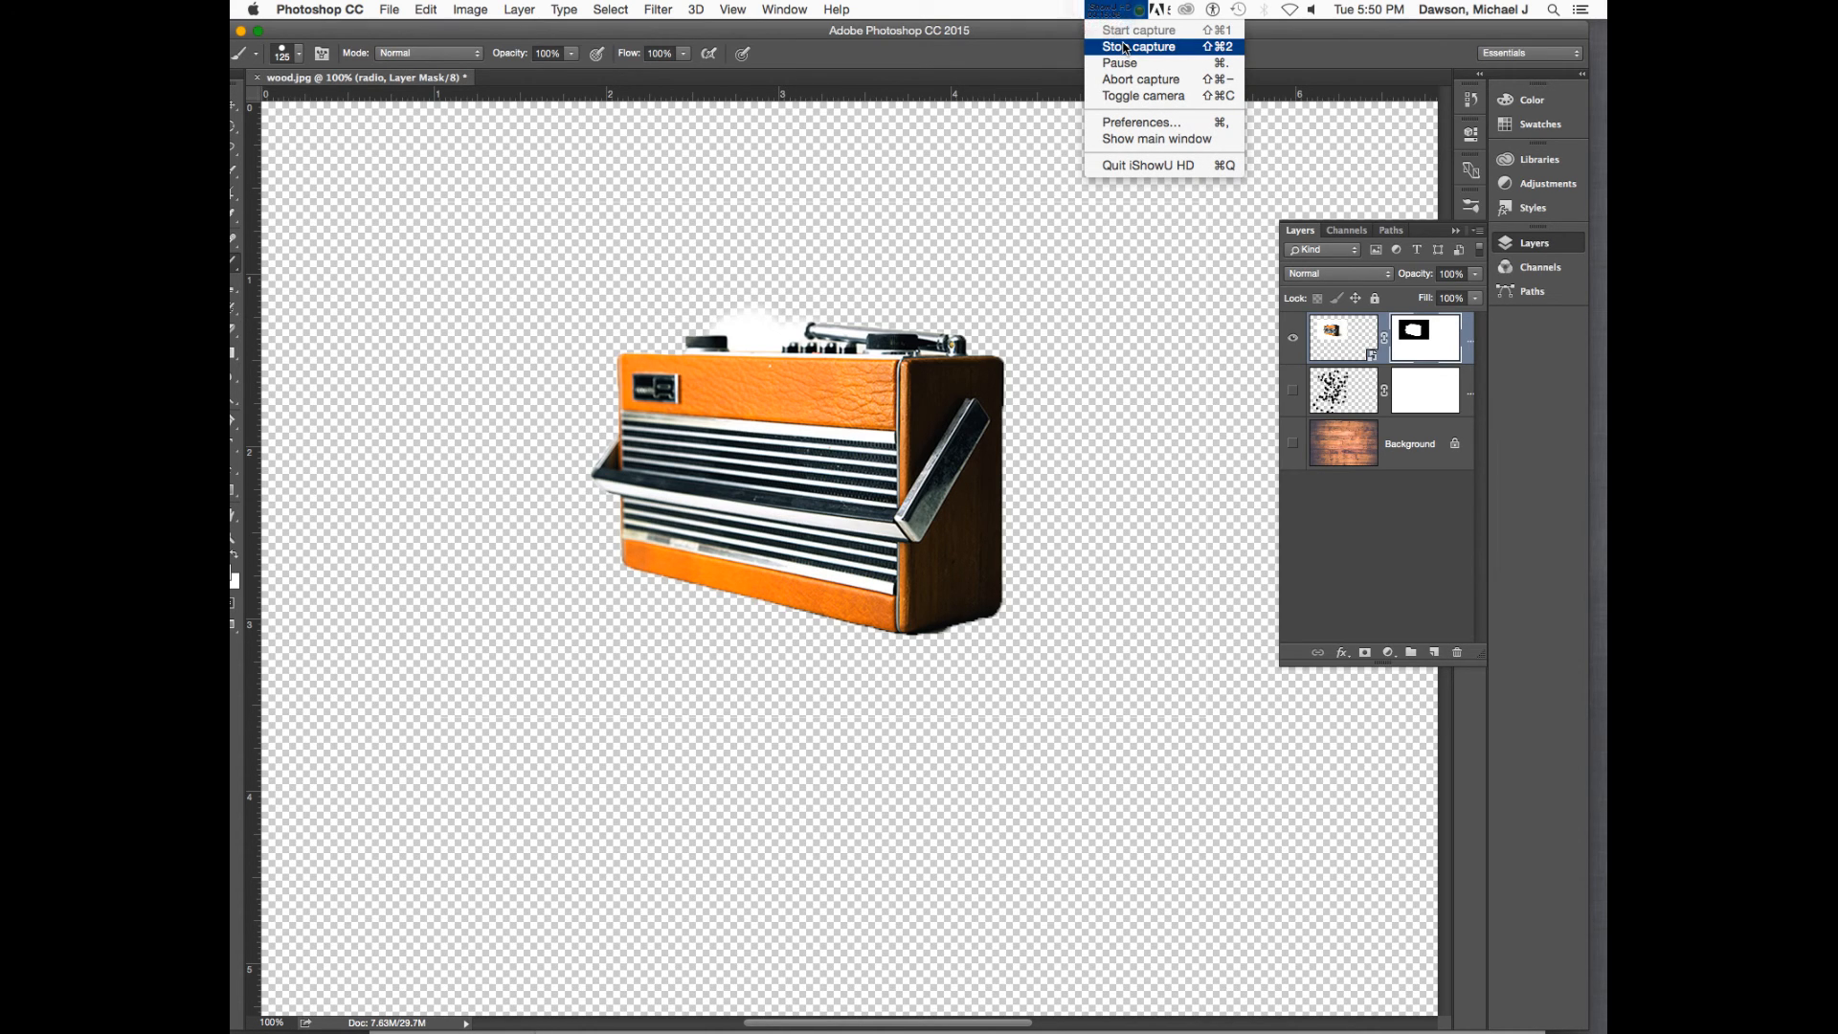